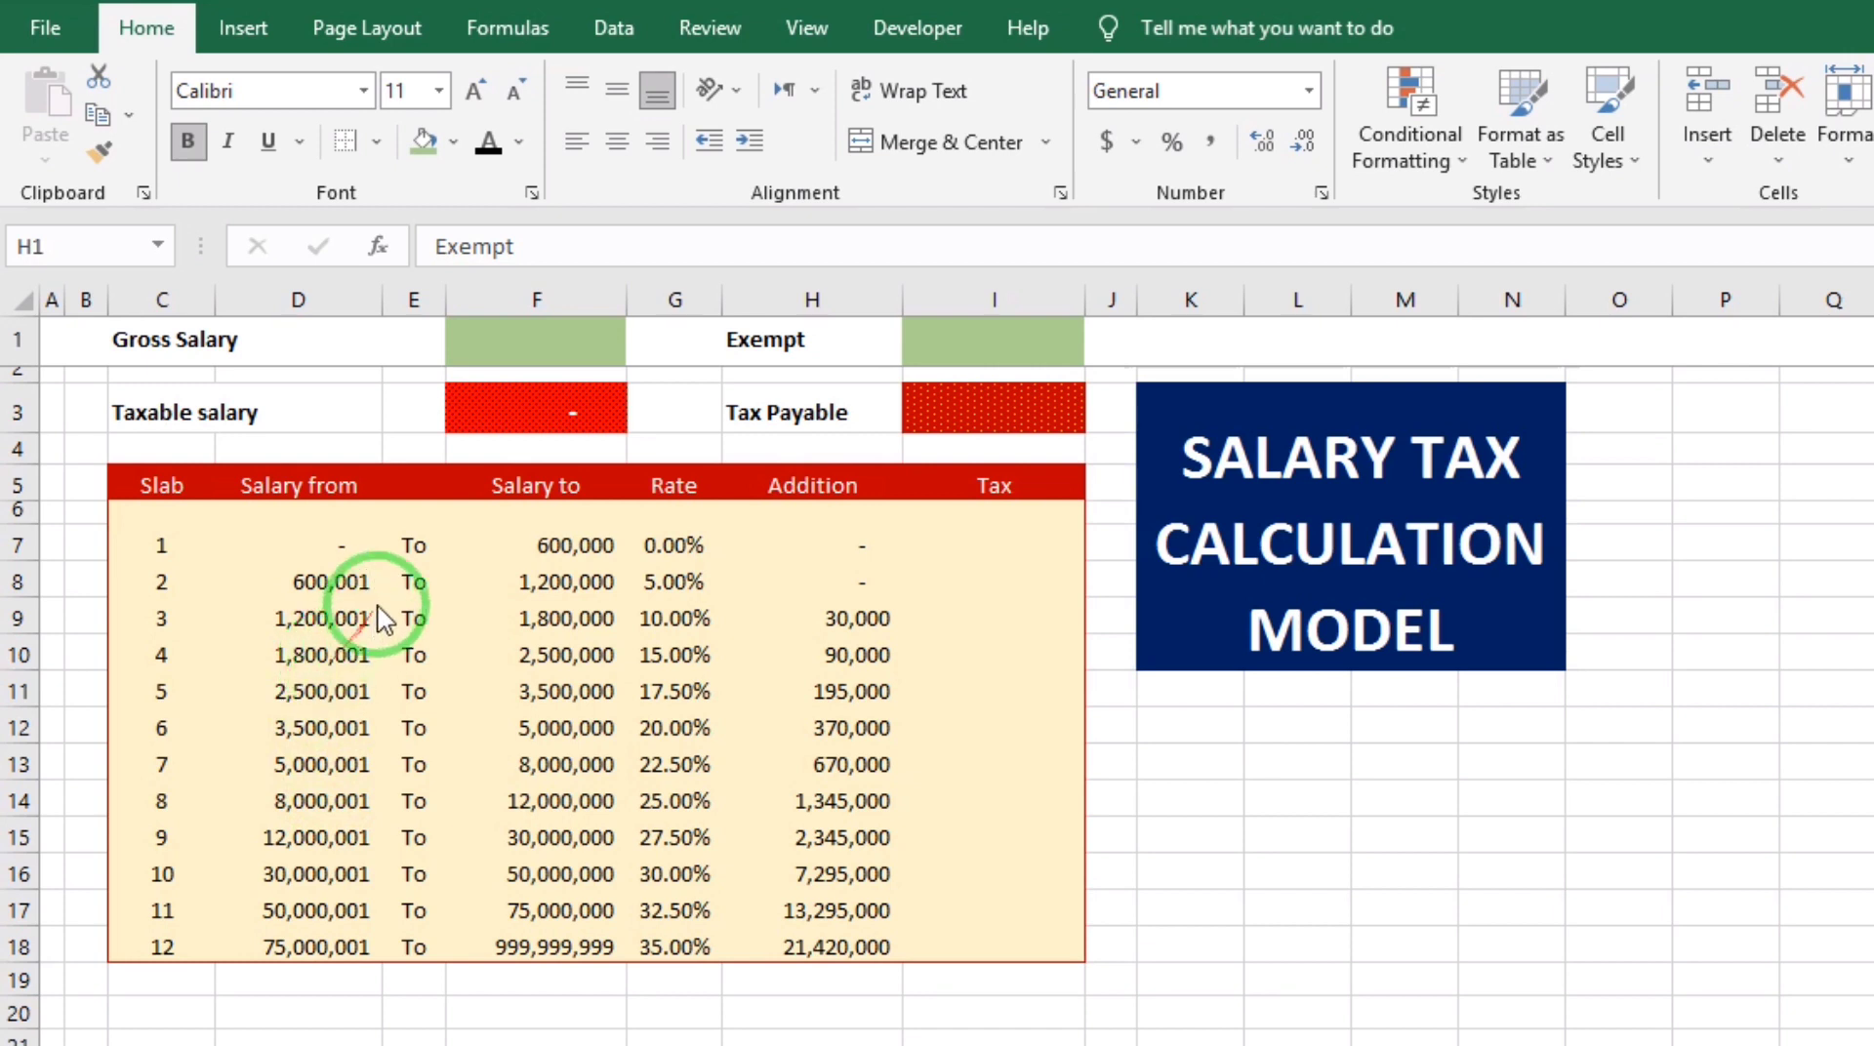
pyautogui.moveTo(417, 500); pyautogui.dragTo(415, 662)
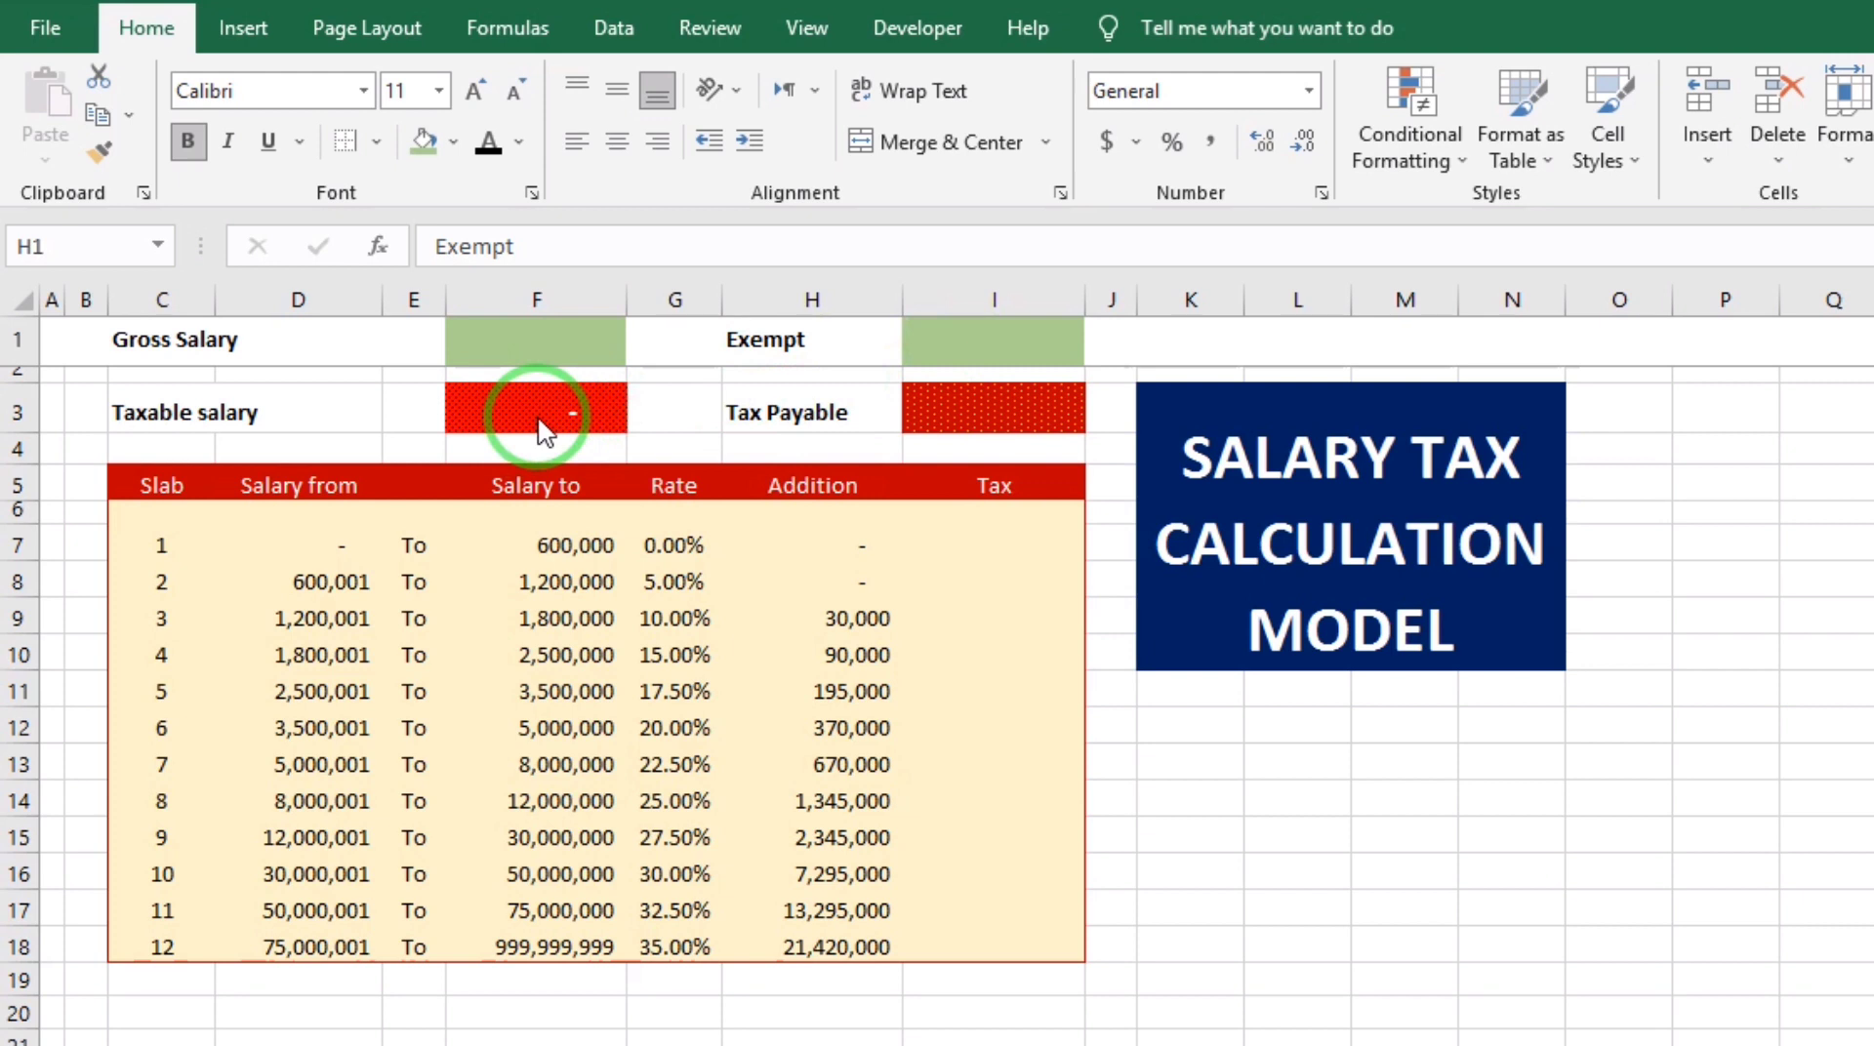
pyautogui.moveTo(927, 547); pyautogui.dragTo(920, 530)
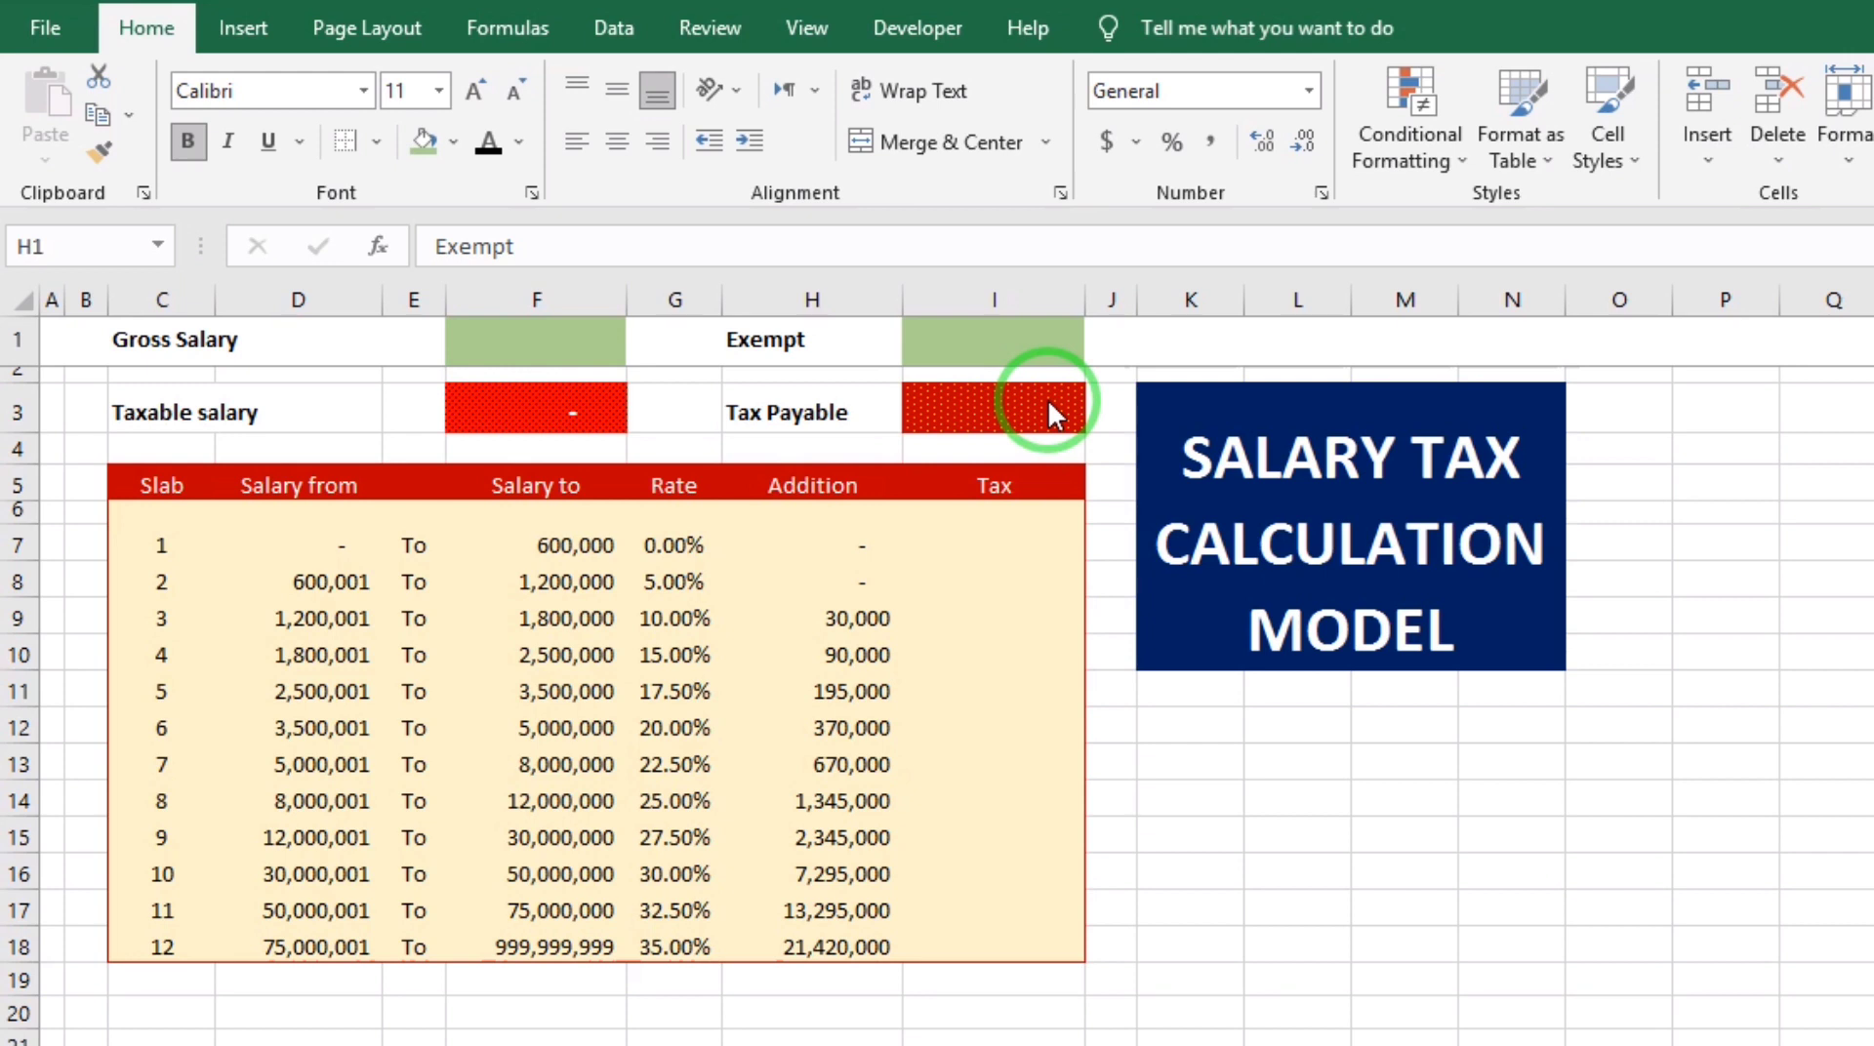
pyautogui.click(993, 527)
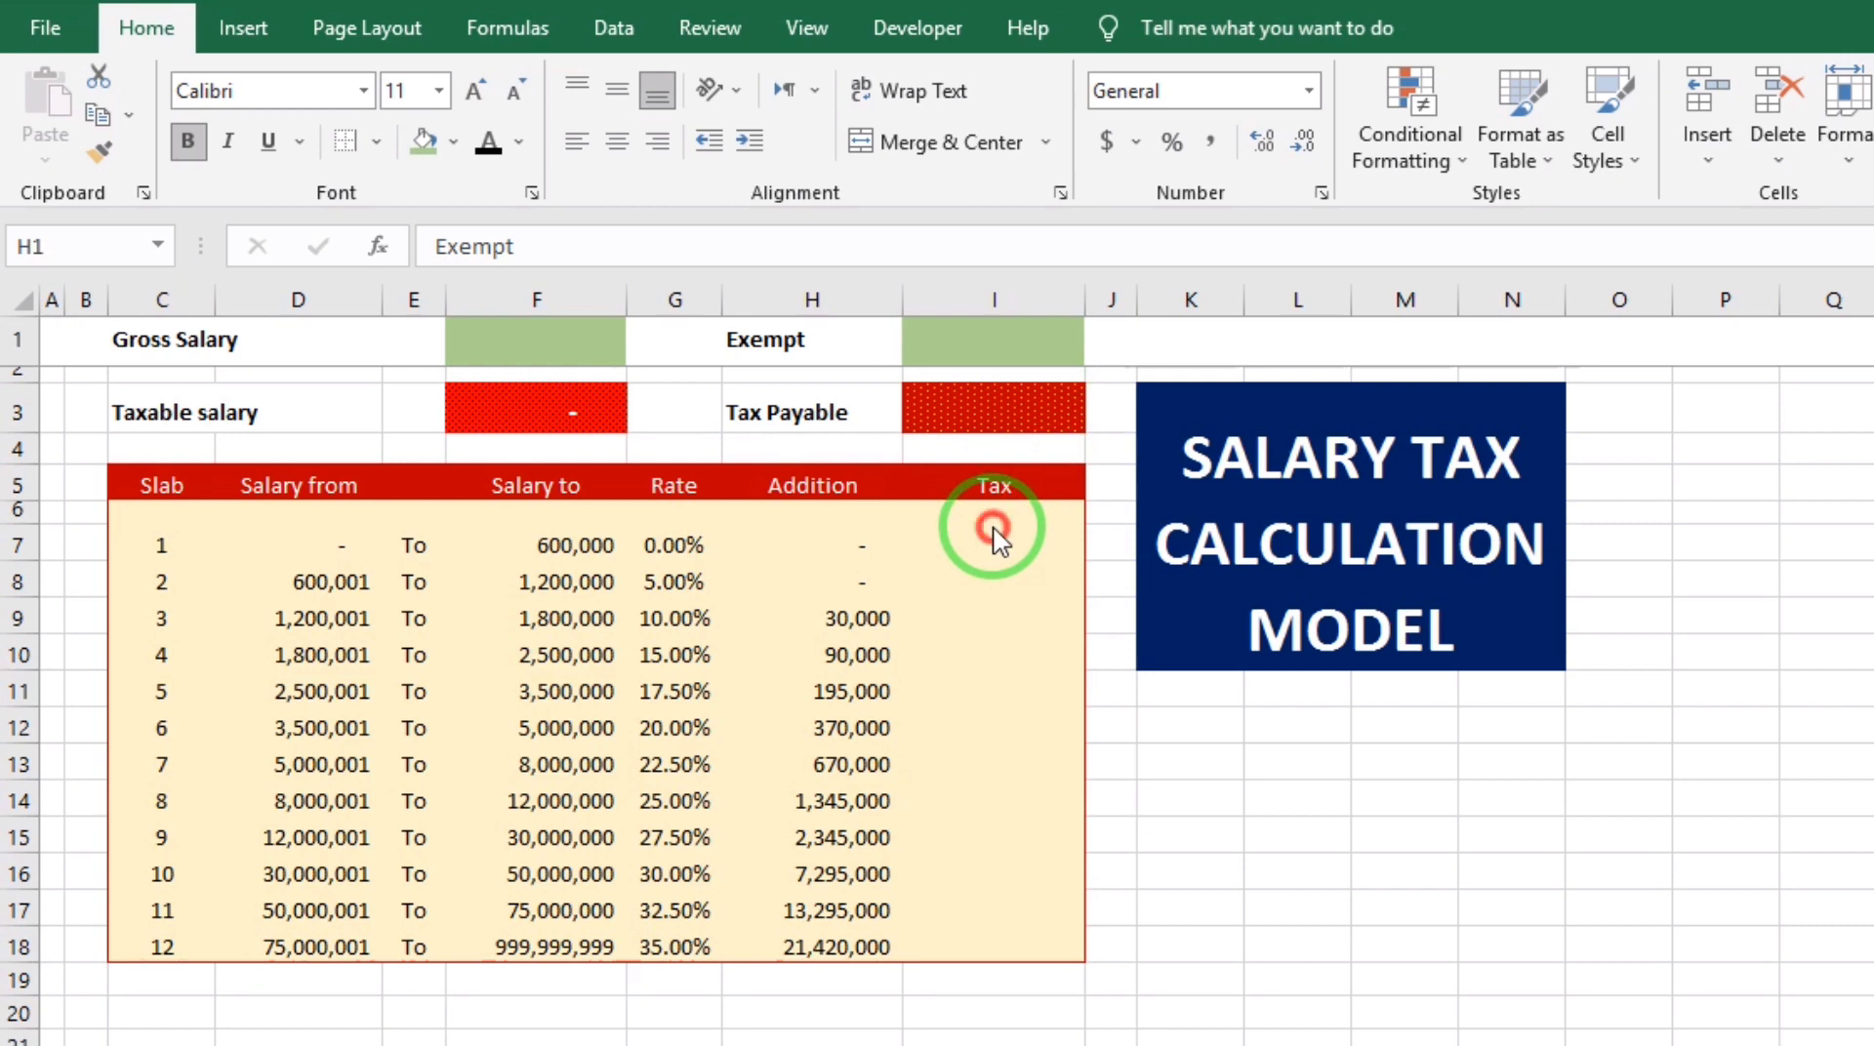
pyautogui.click(993, 527)
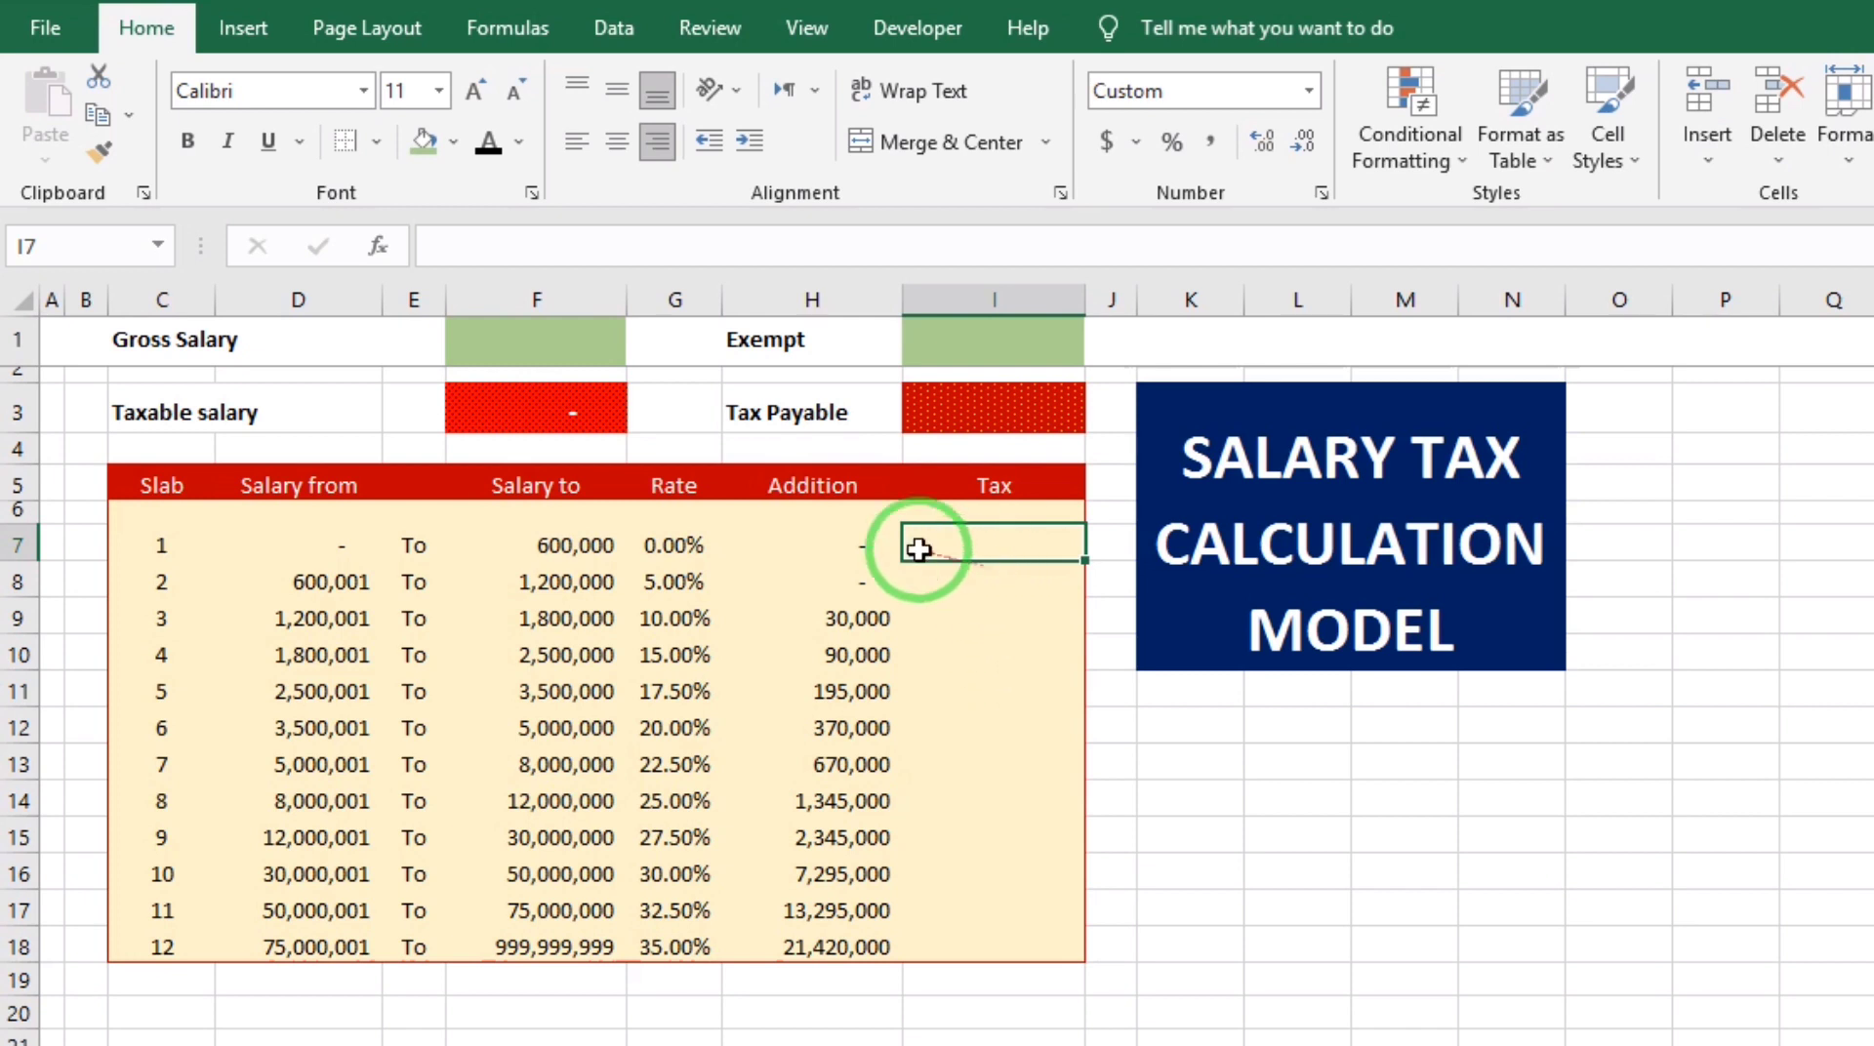
pyautogui.click(525, 354)
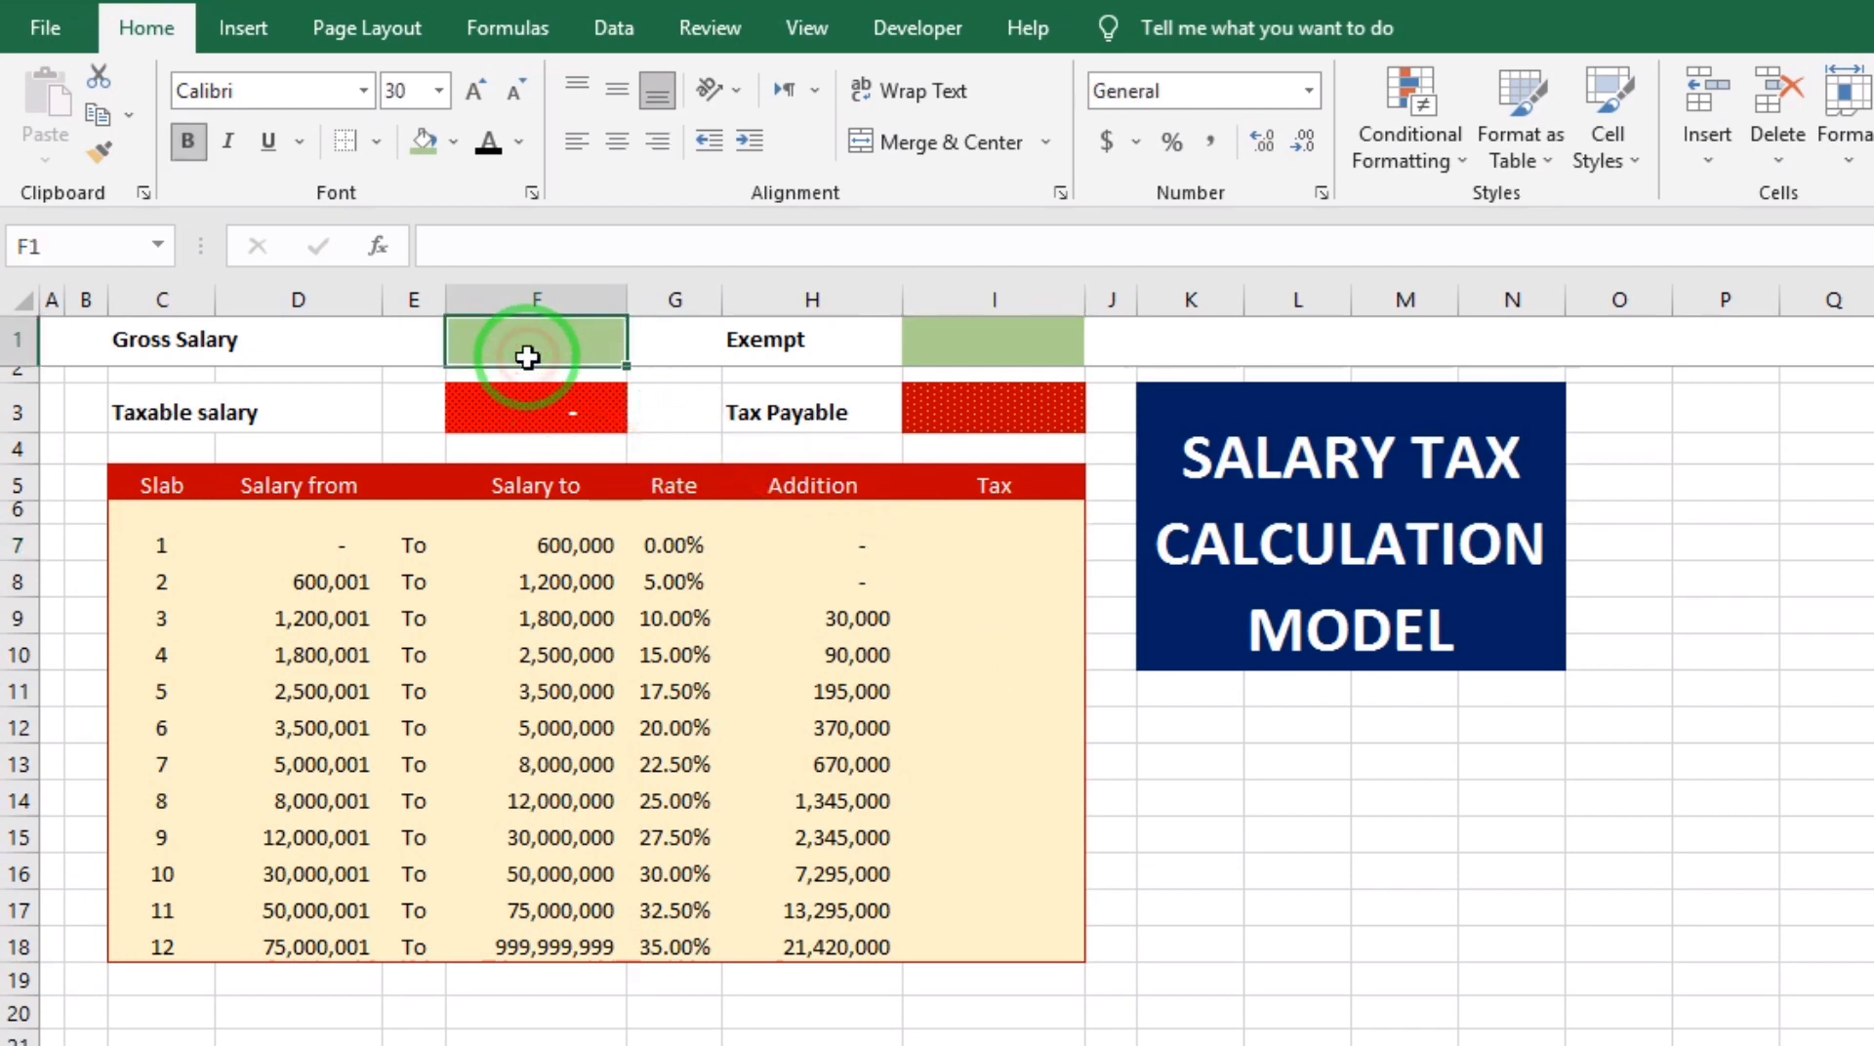
pyautogui.click(939, 351)
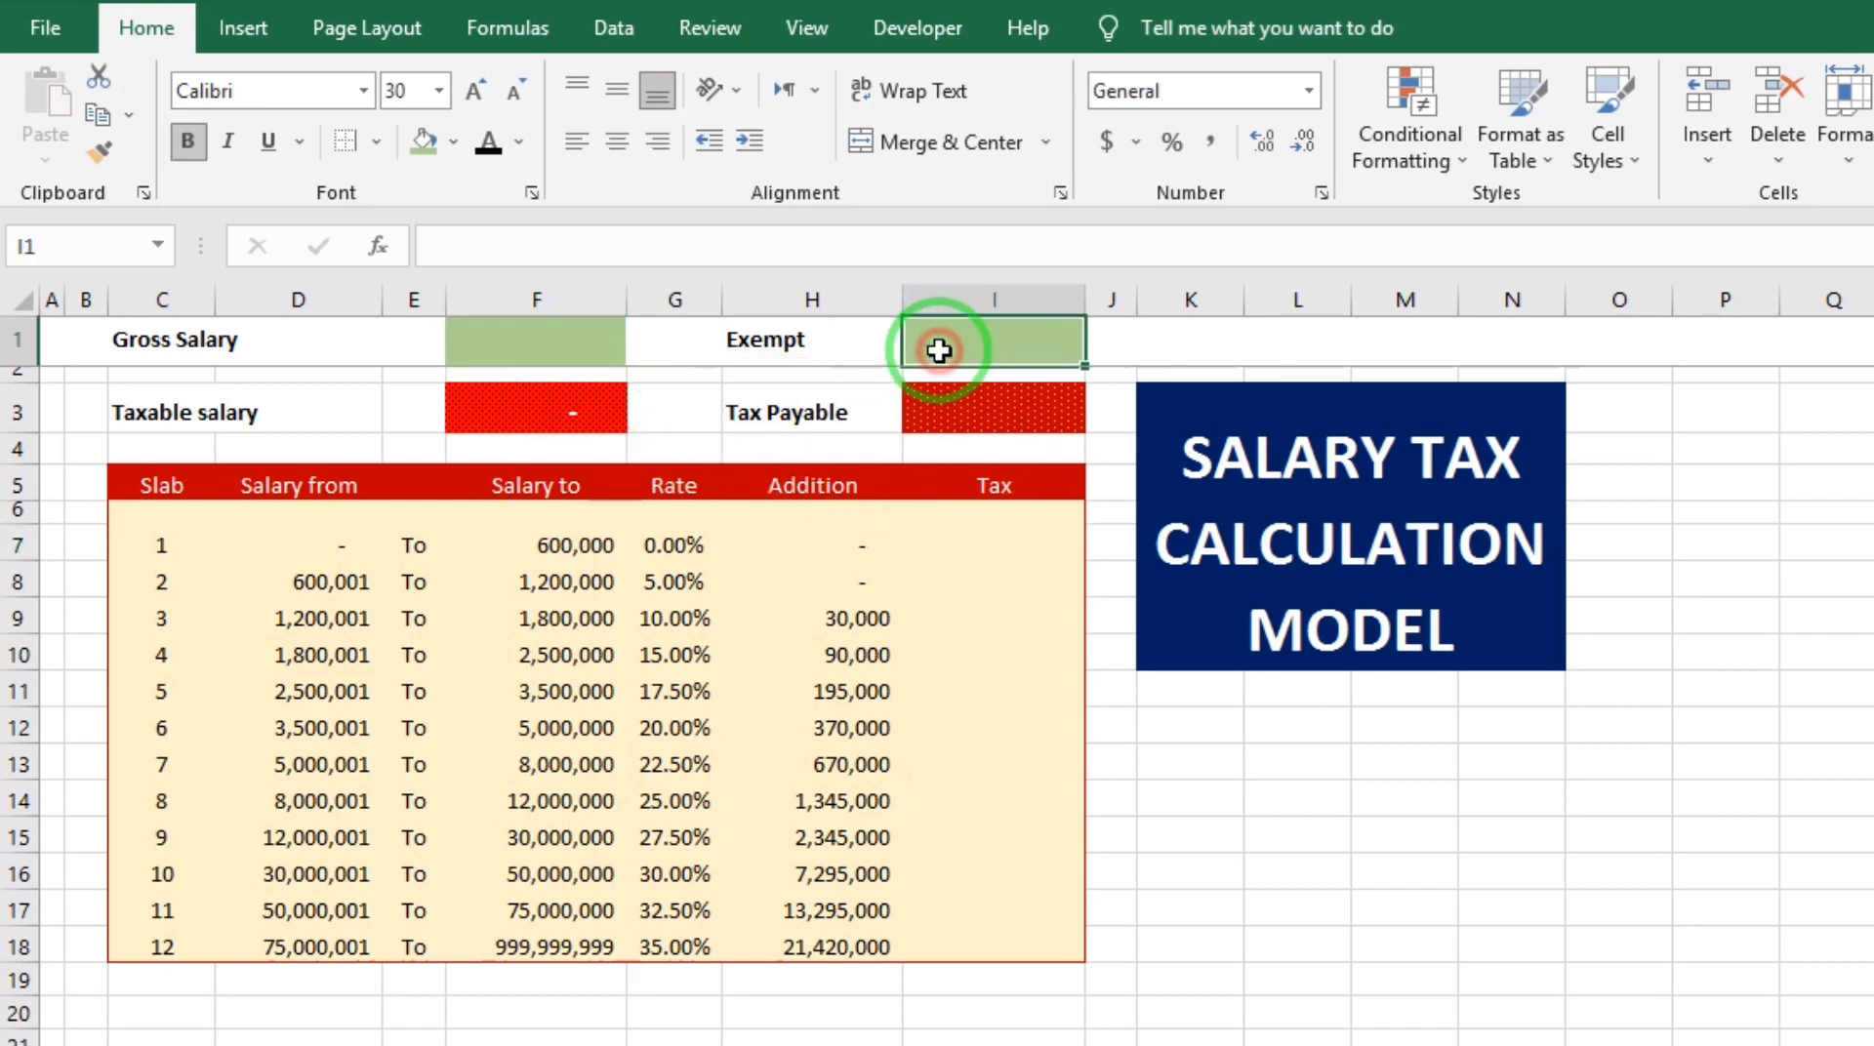
pyautogui.click(509, 419)
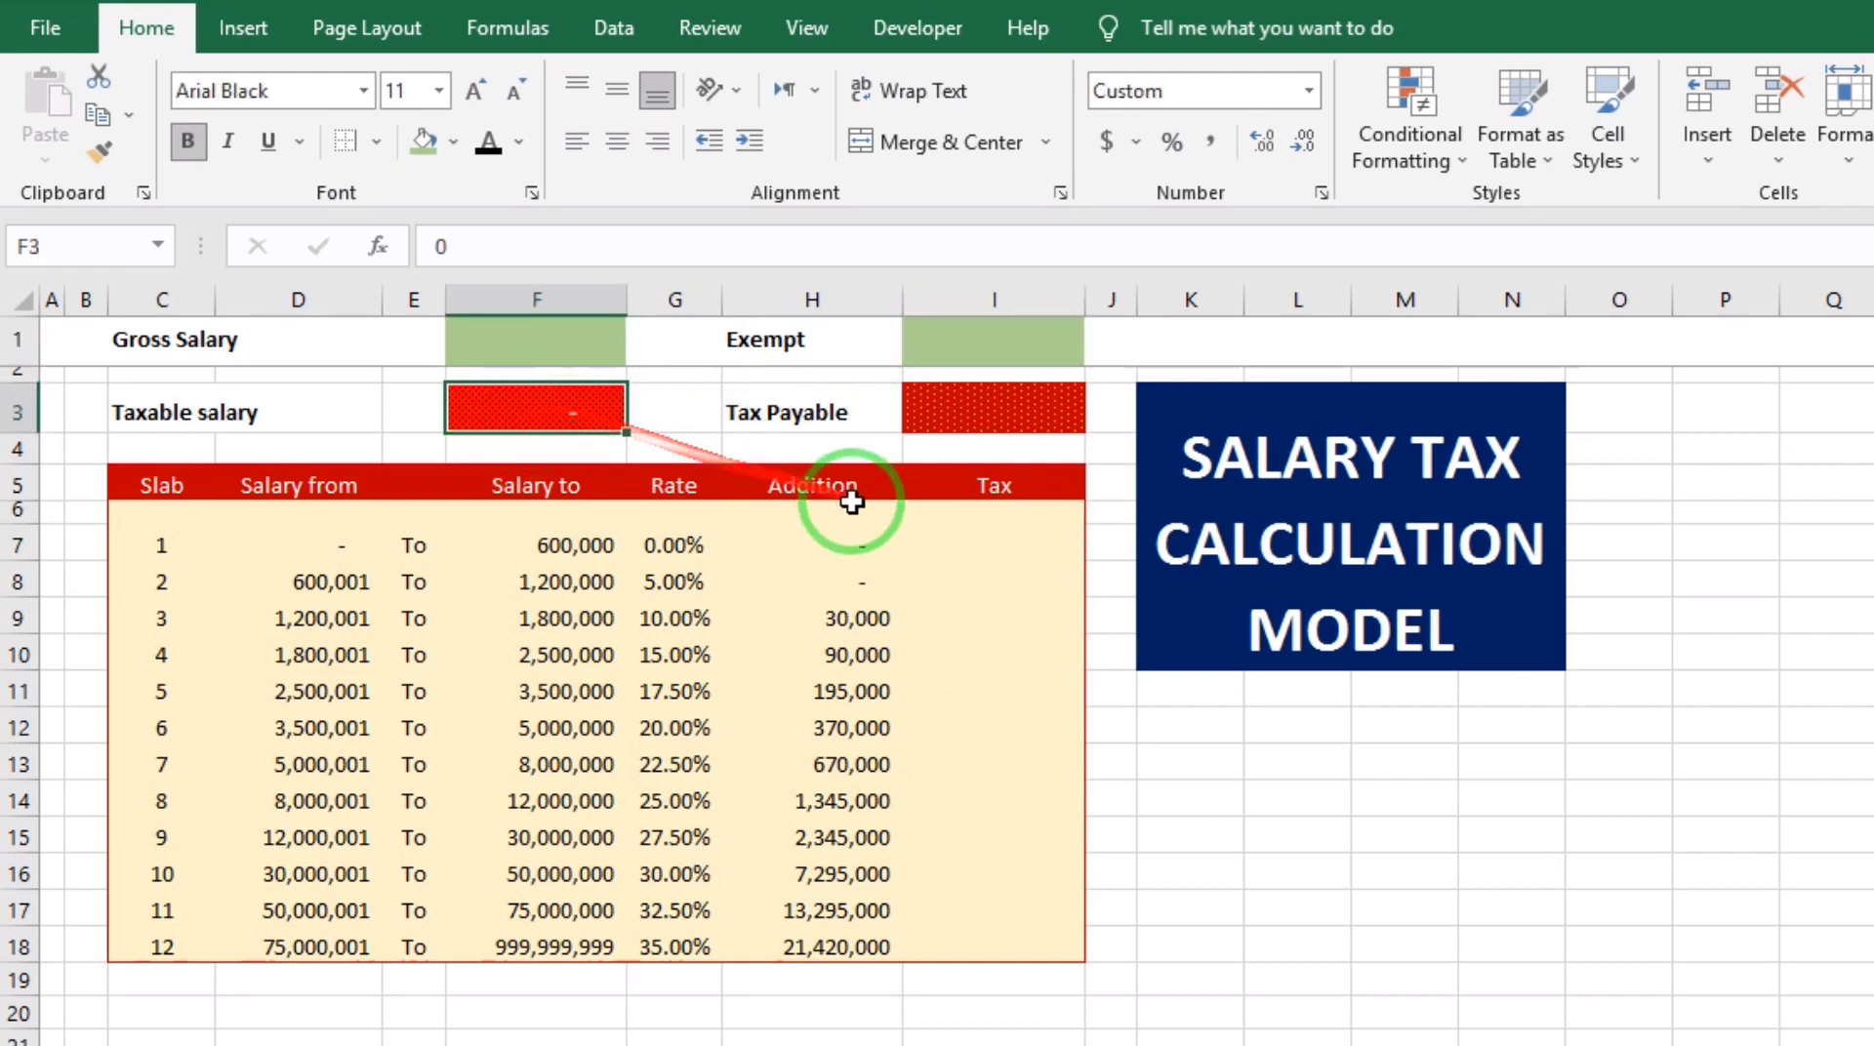
# - Start an IF formula in the slab 1 Tax cell I7 with the logical test $F$3>=D7, using an absolute taxable salary reference
pyautogui.click(996, 532)
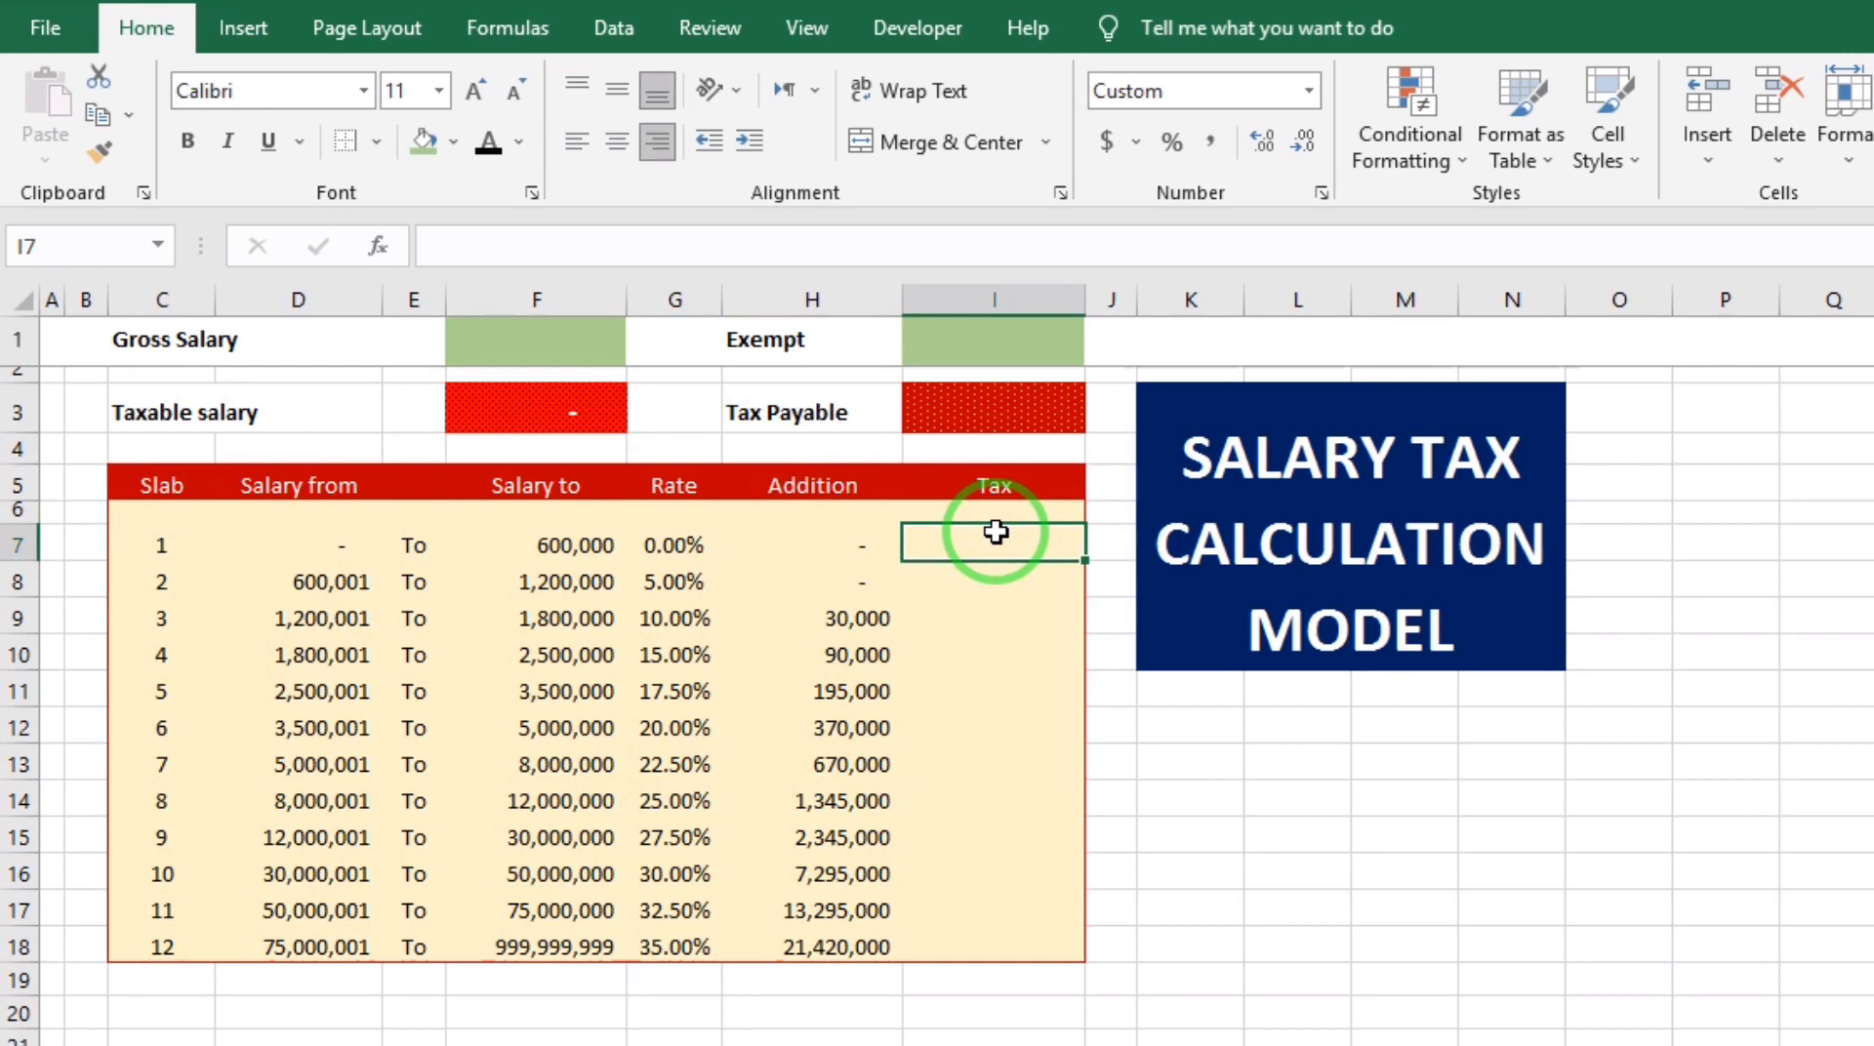
pyautogui.doubleClick(996, 532)
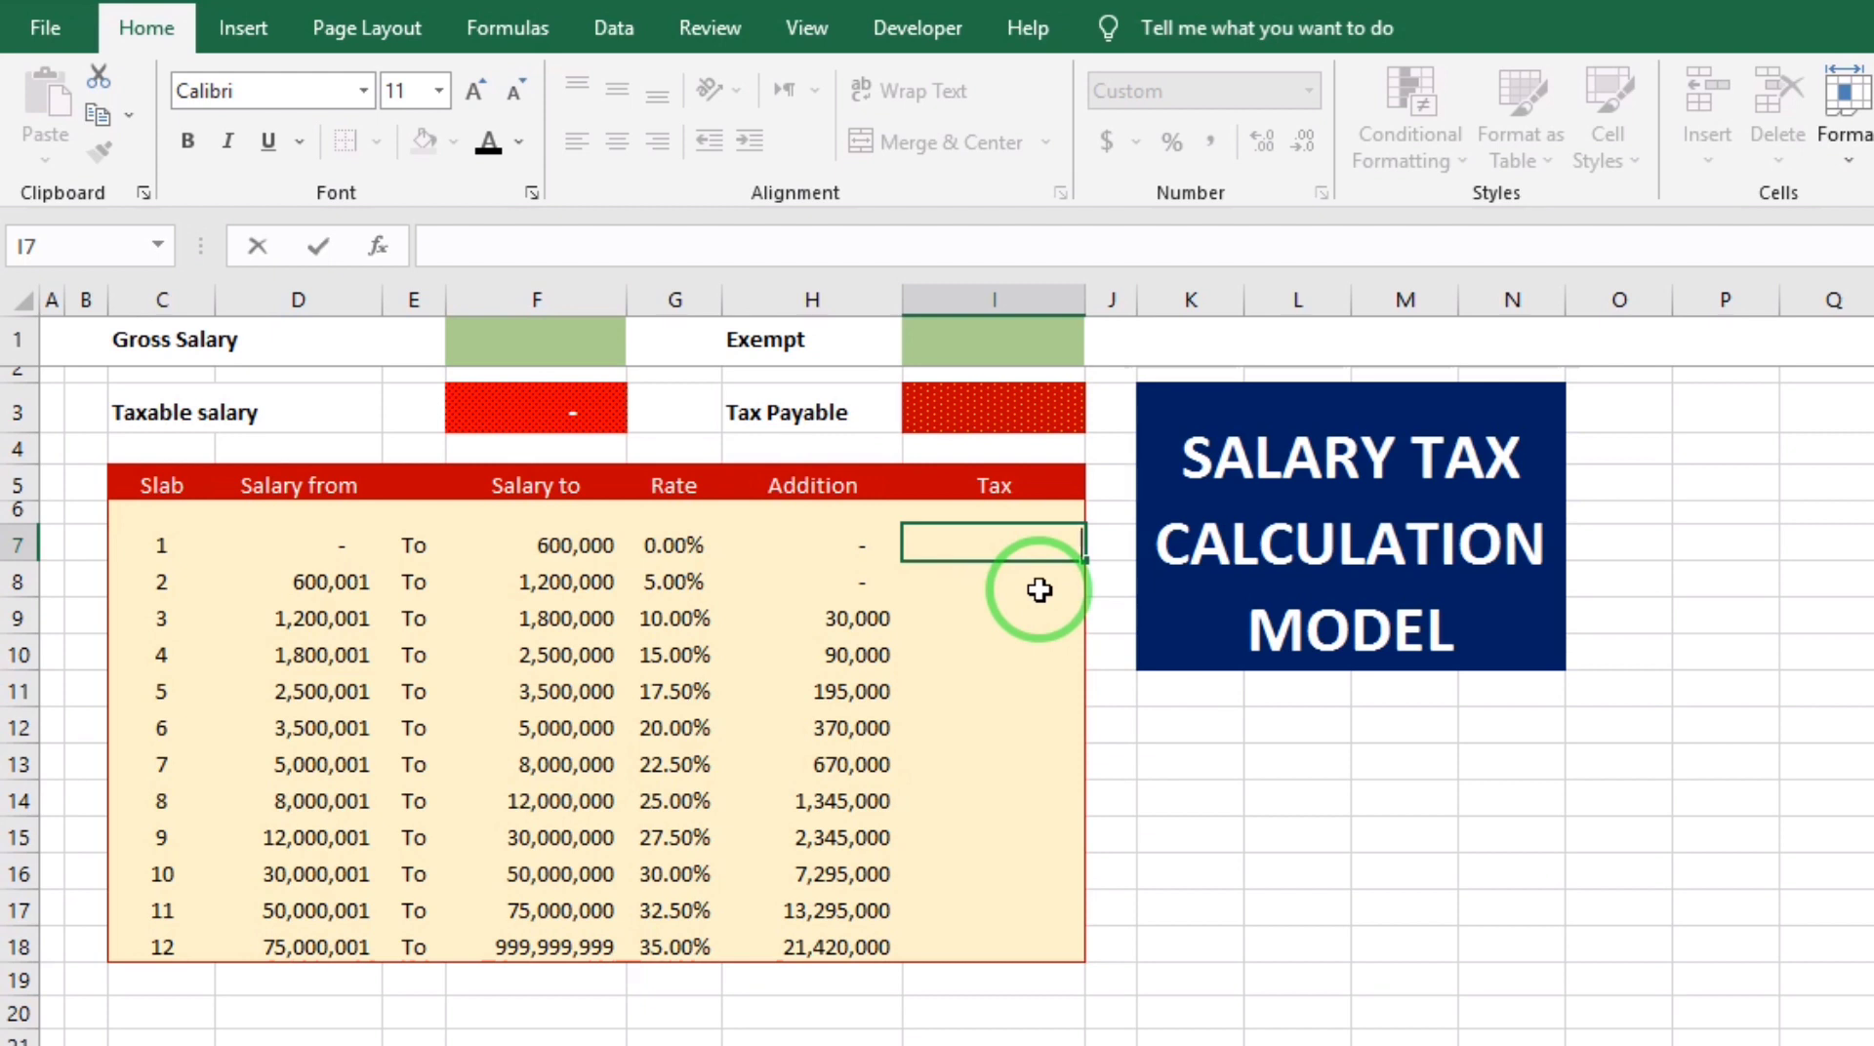
pyautogui.write('=')
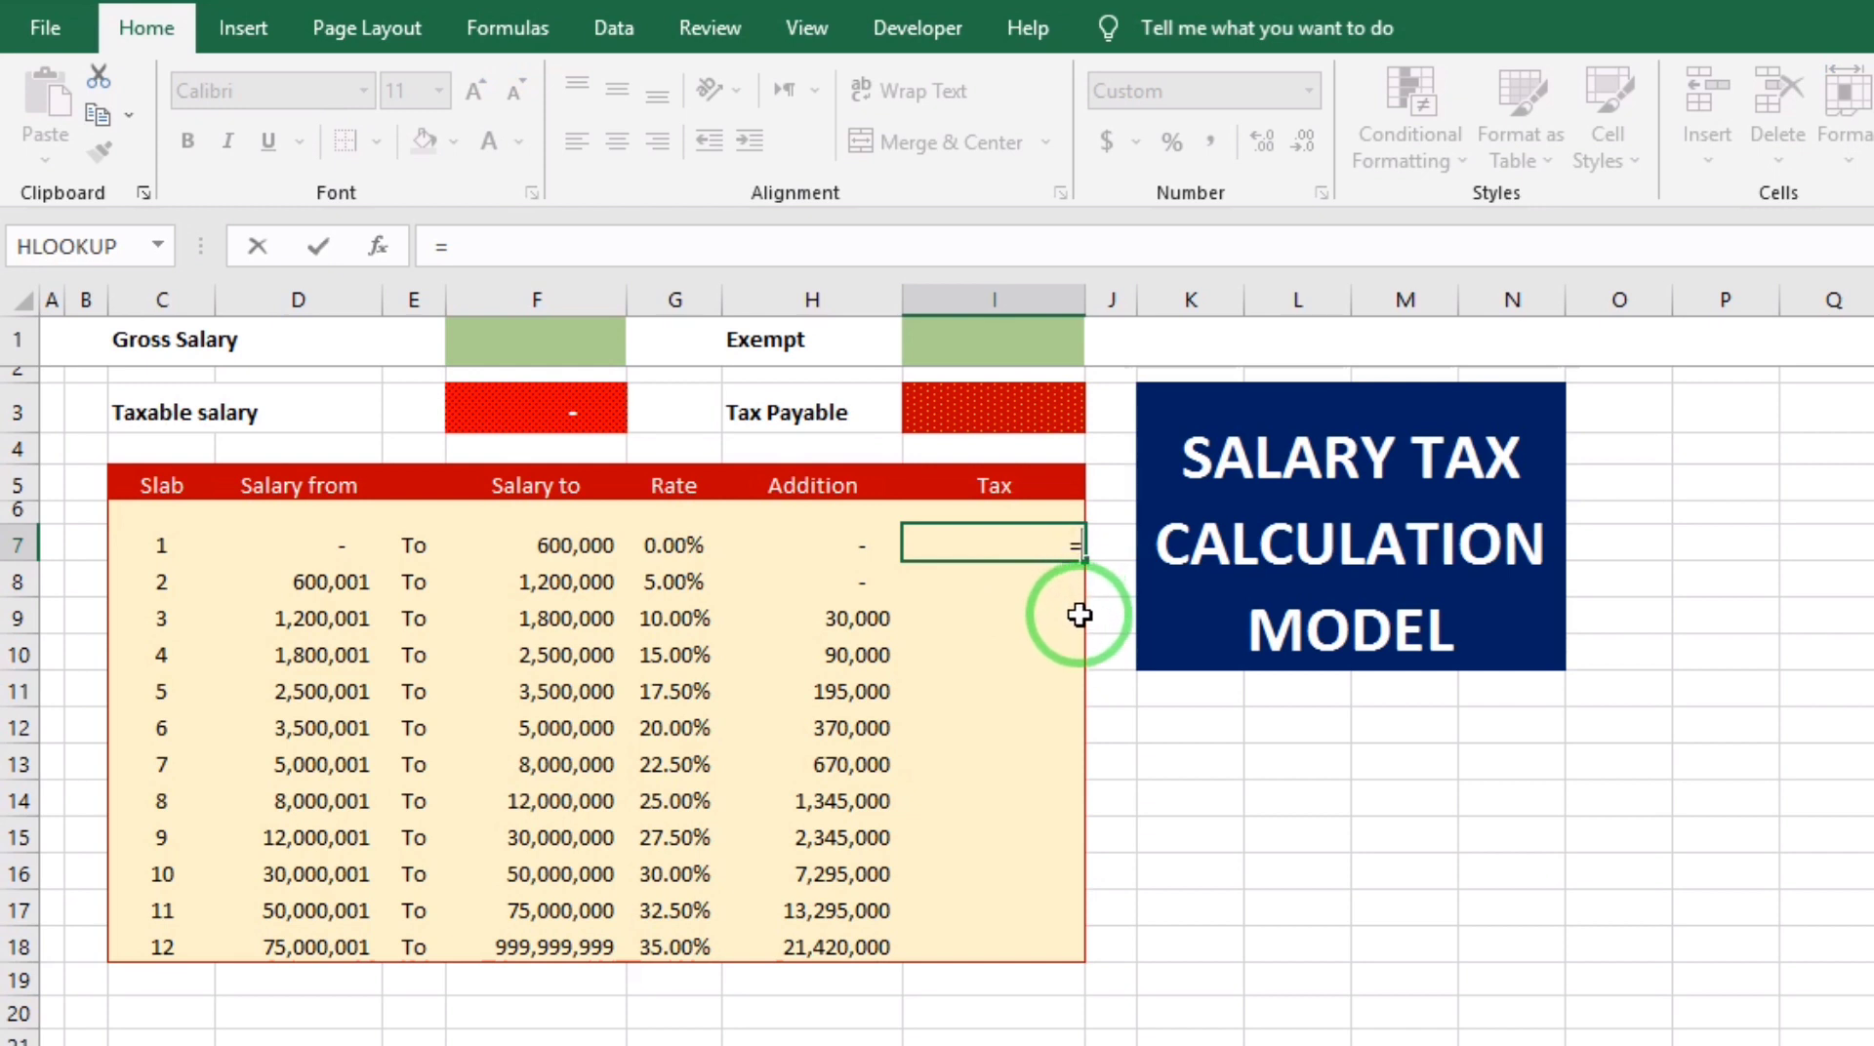
pyautogui.write('if')
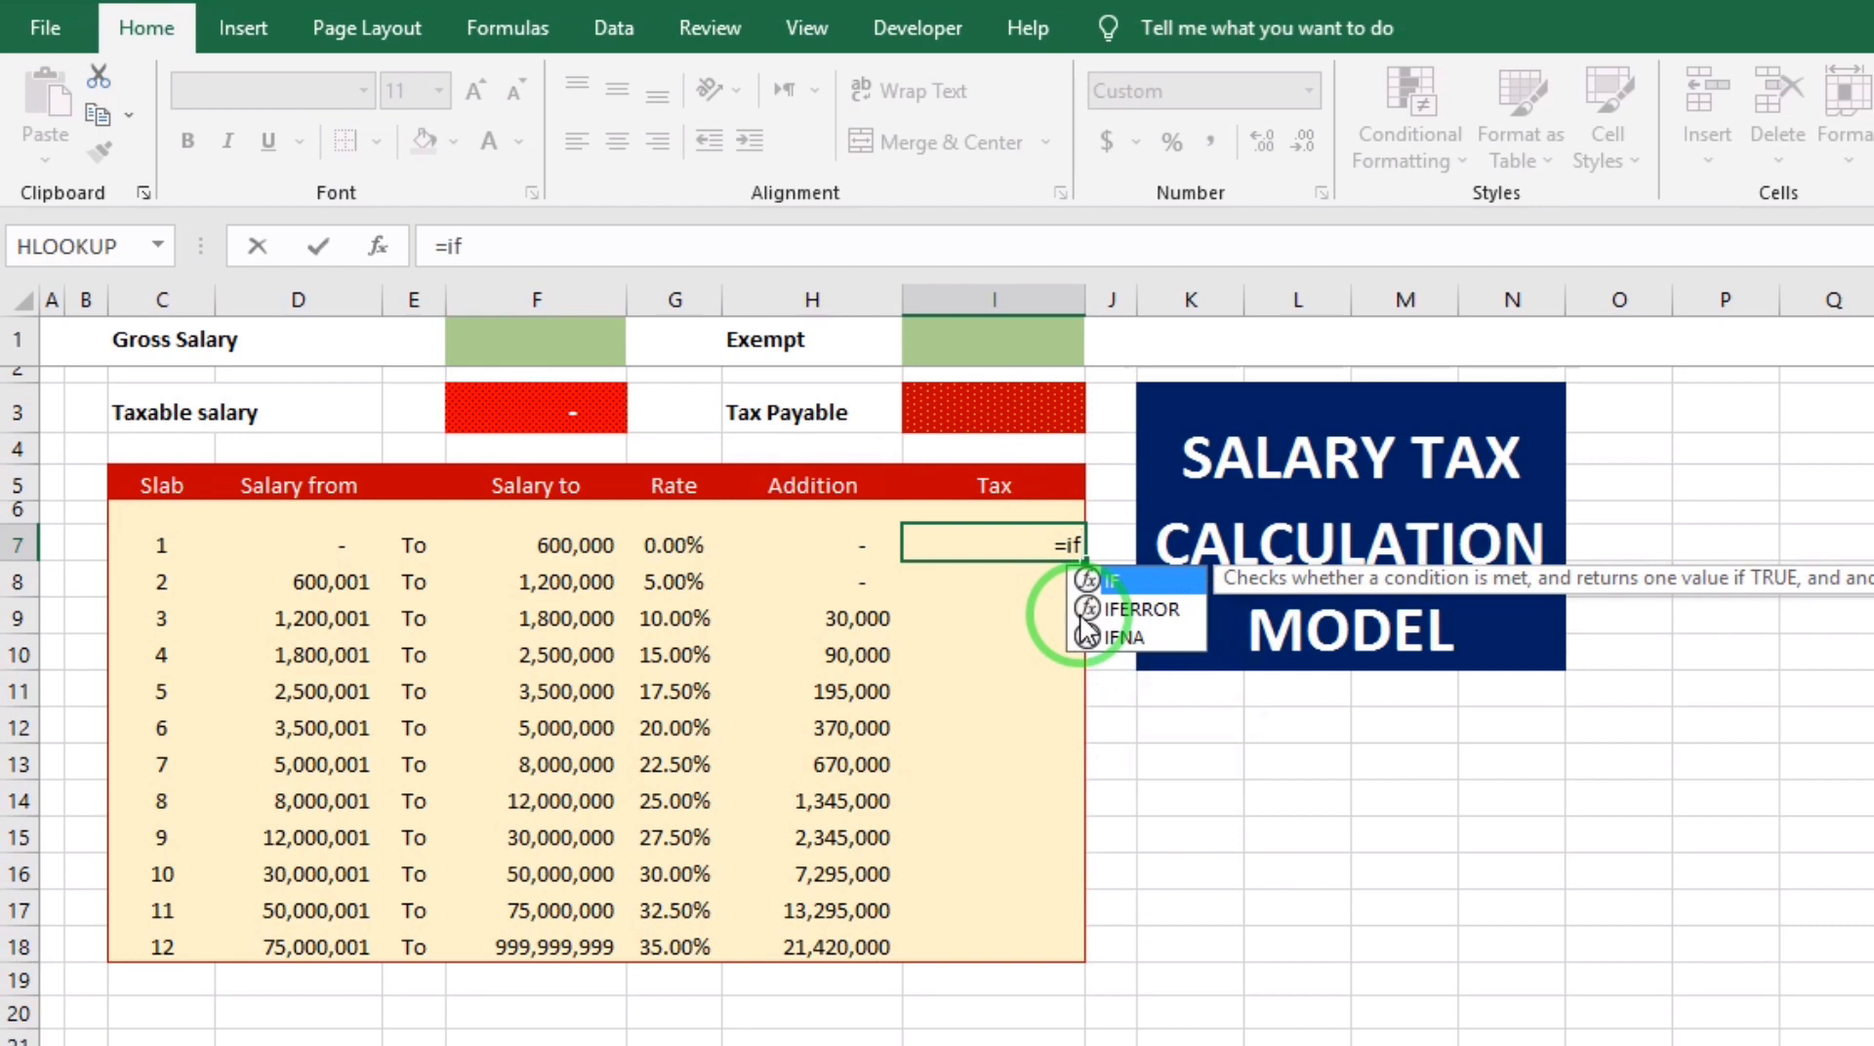
pyautogui.write('(')
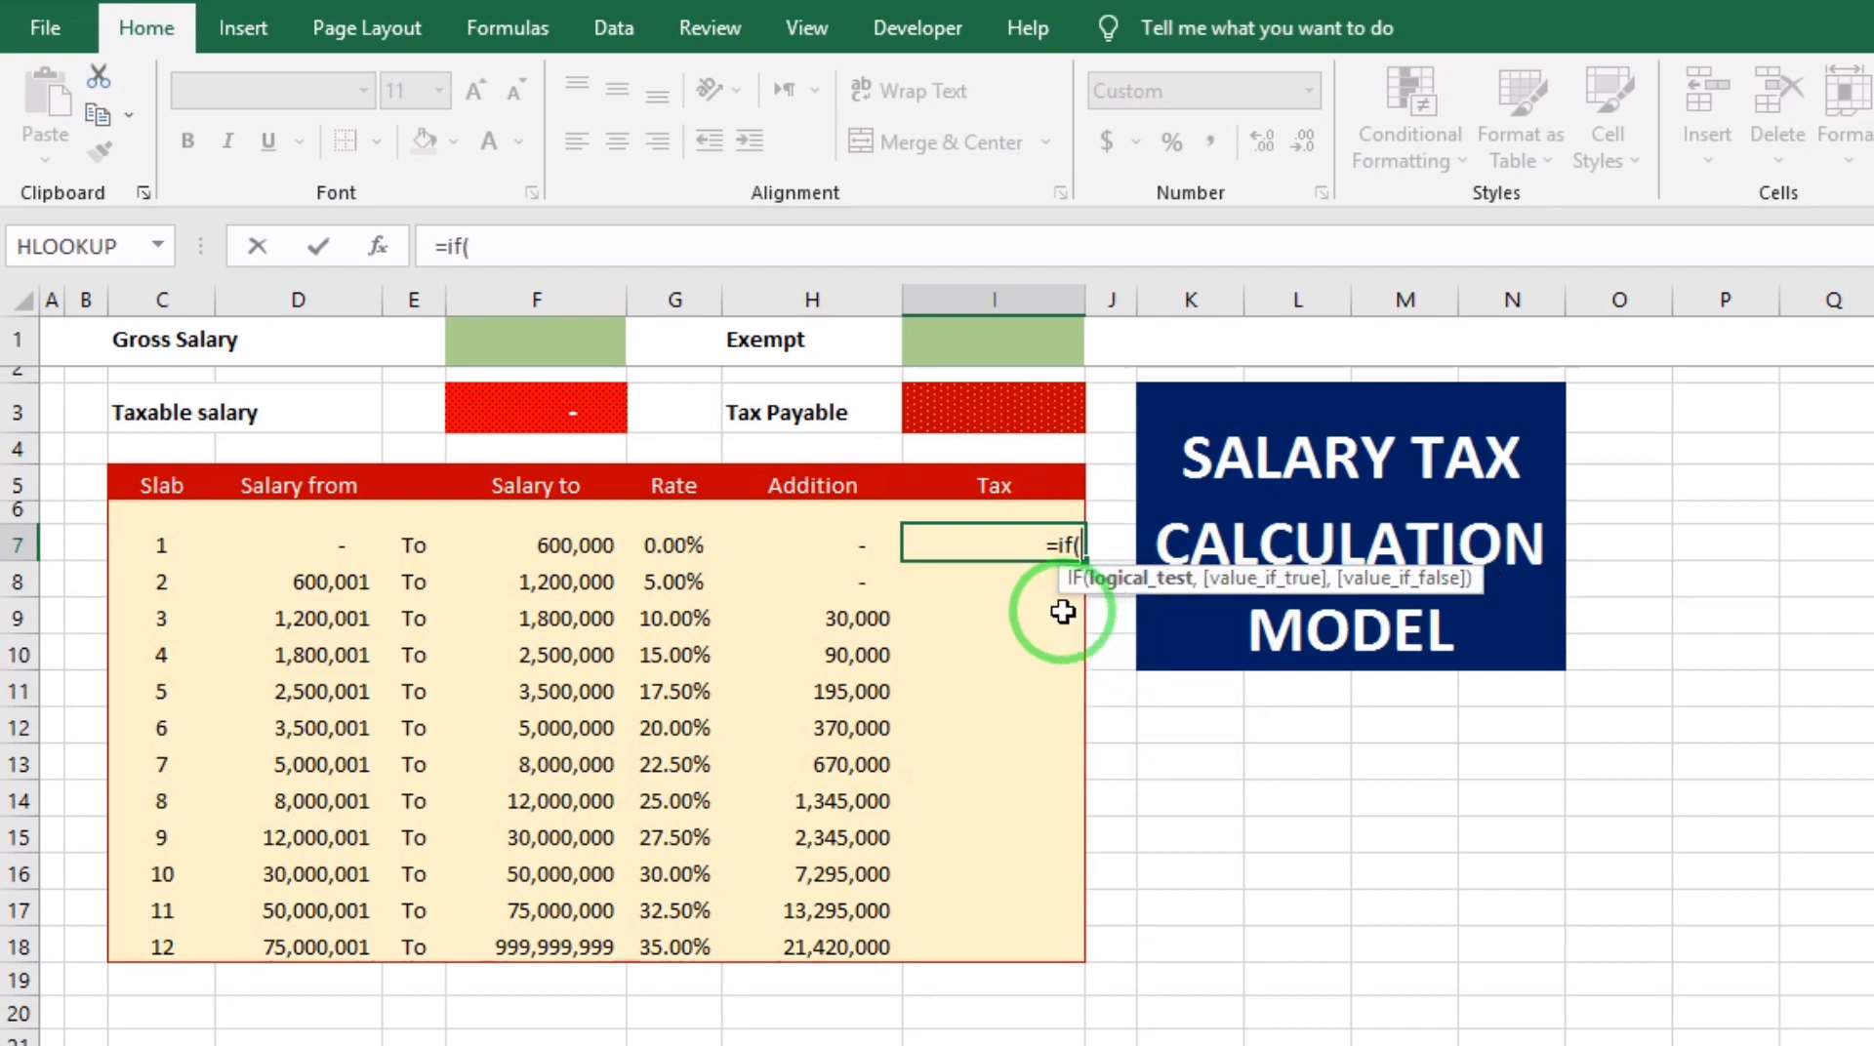
pyautogui.click(558, 408)
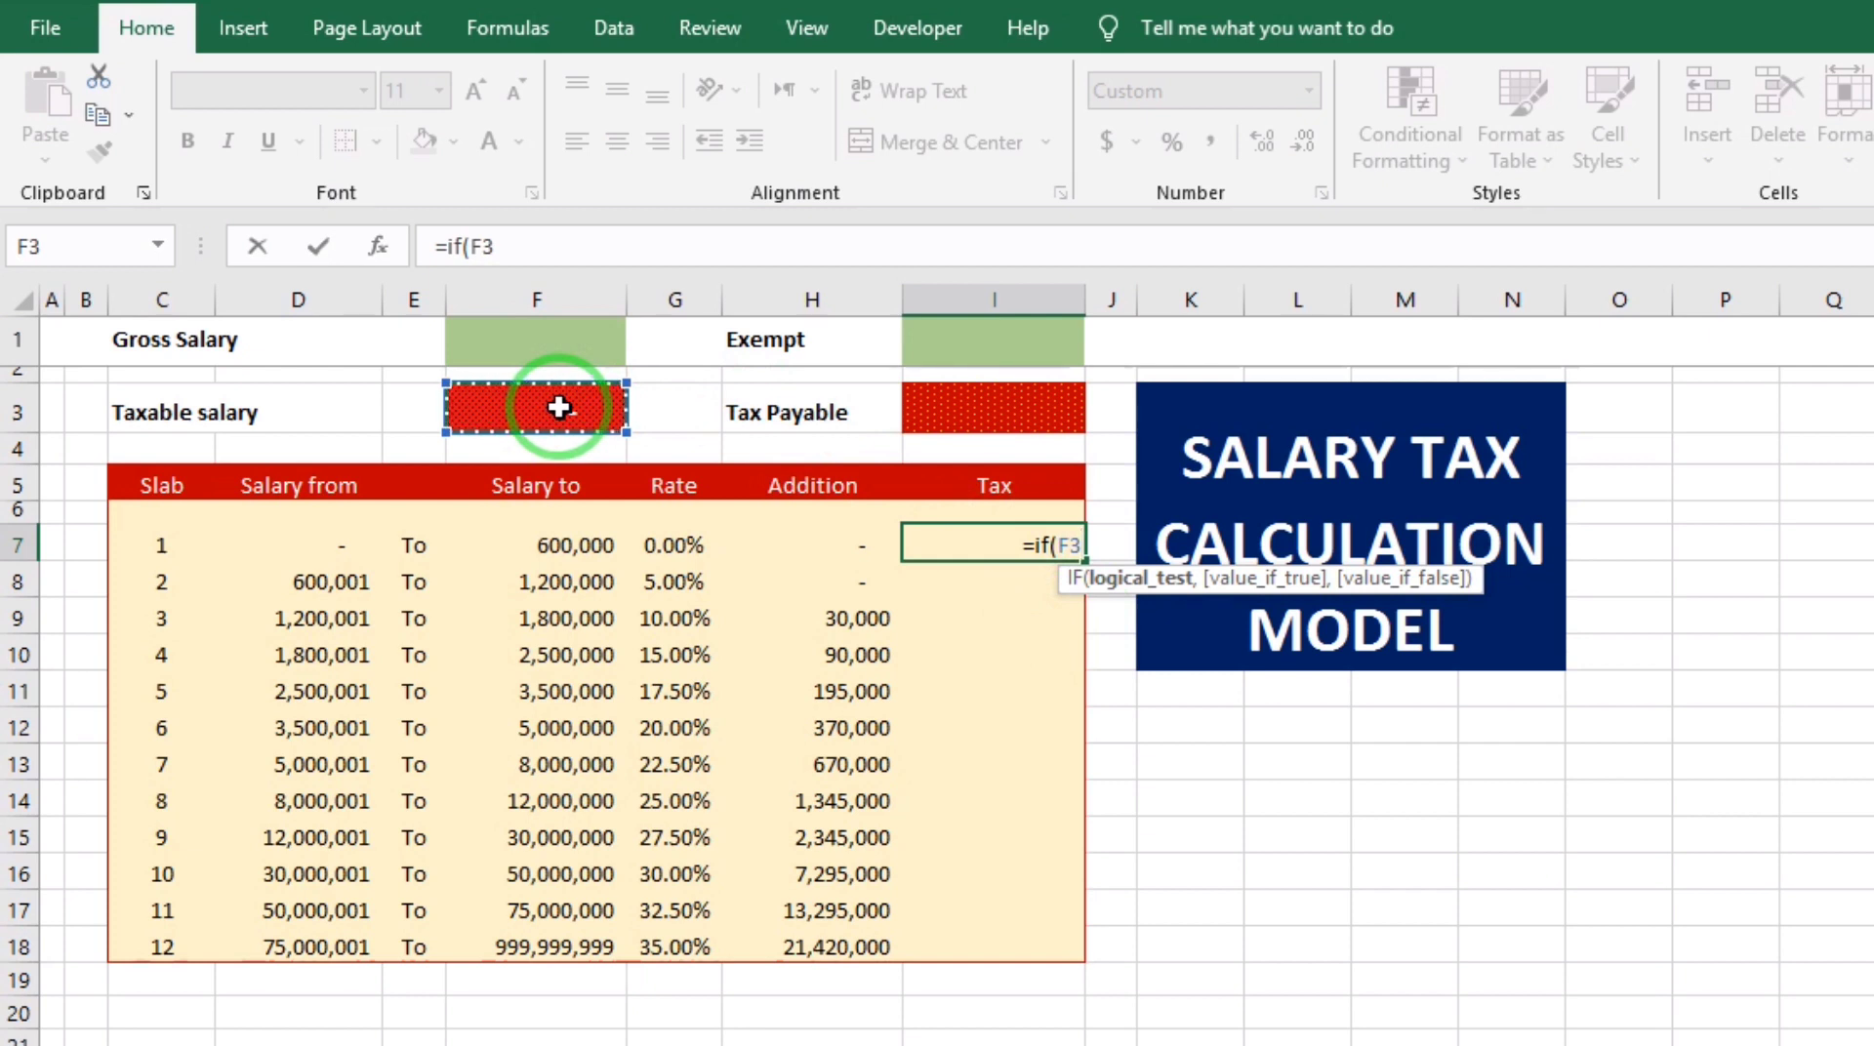
pyautogui.press('F4')
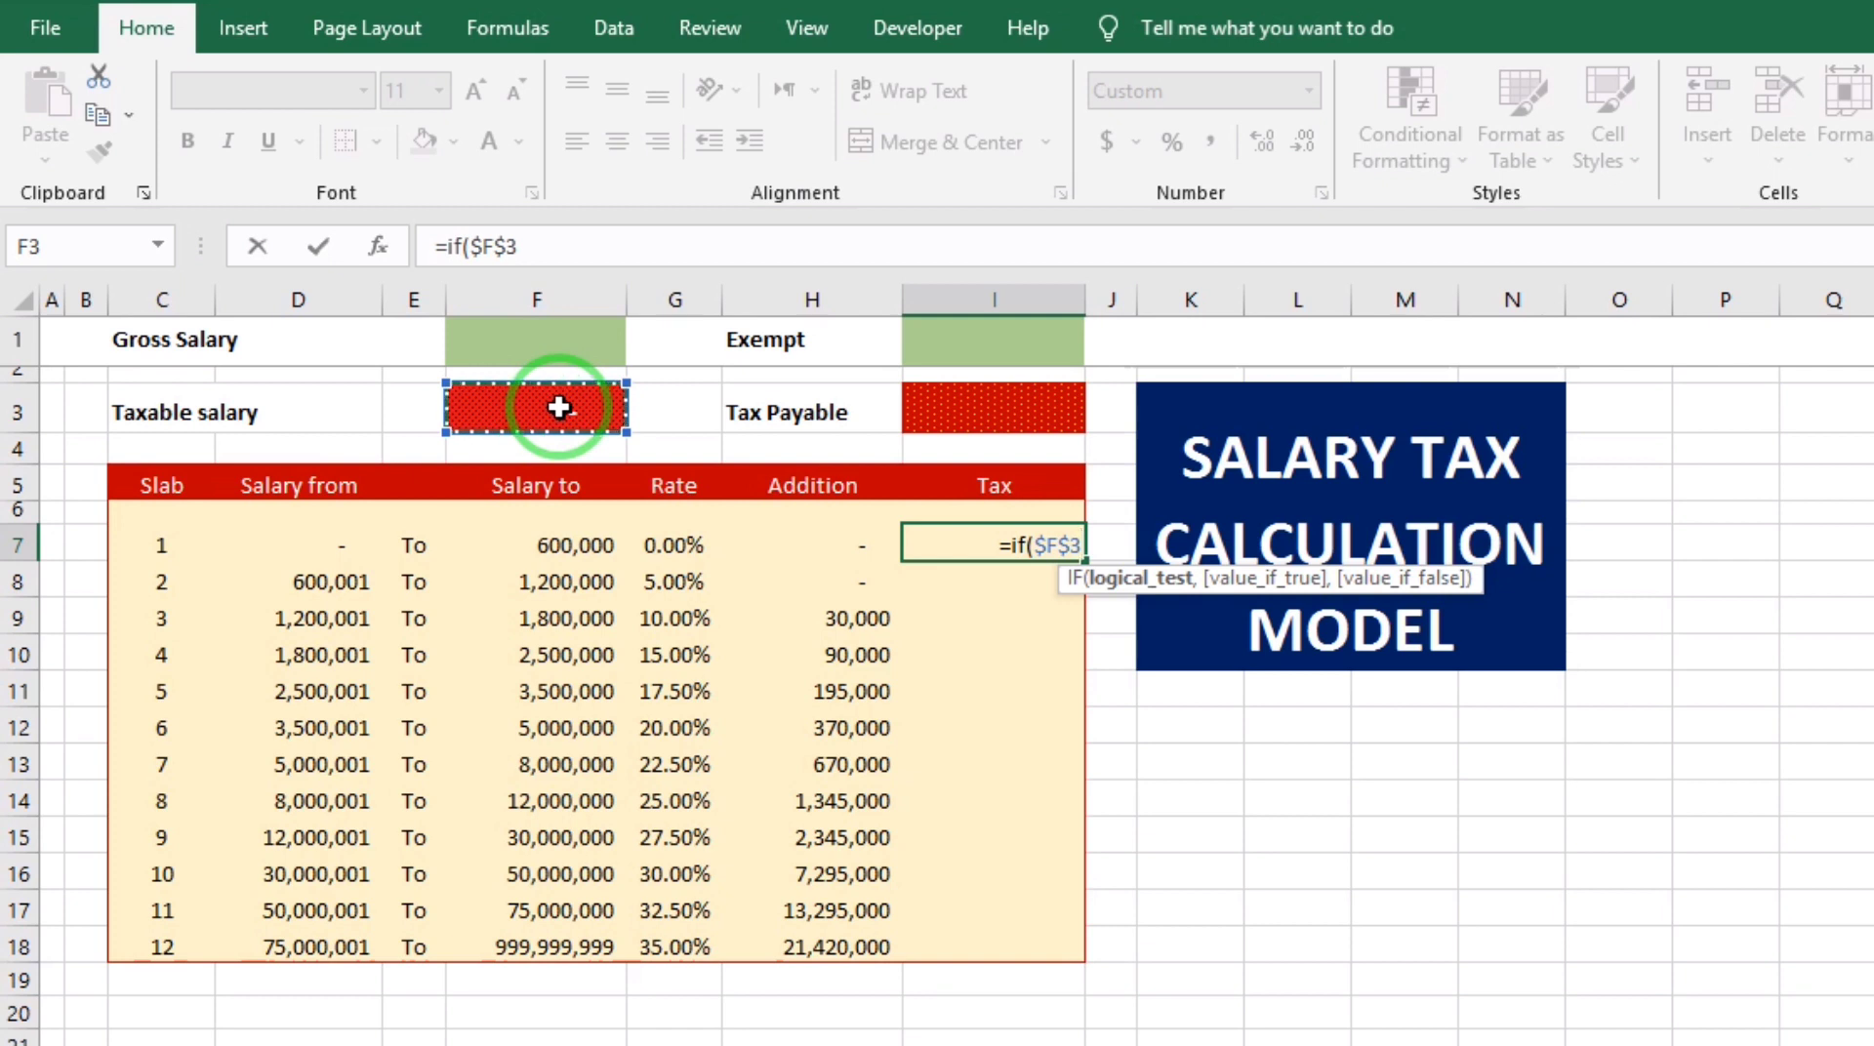
pyautogui.write('>=')
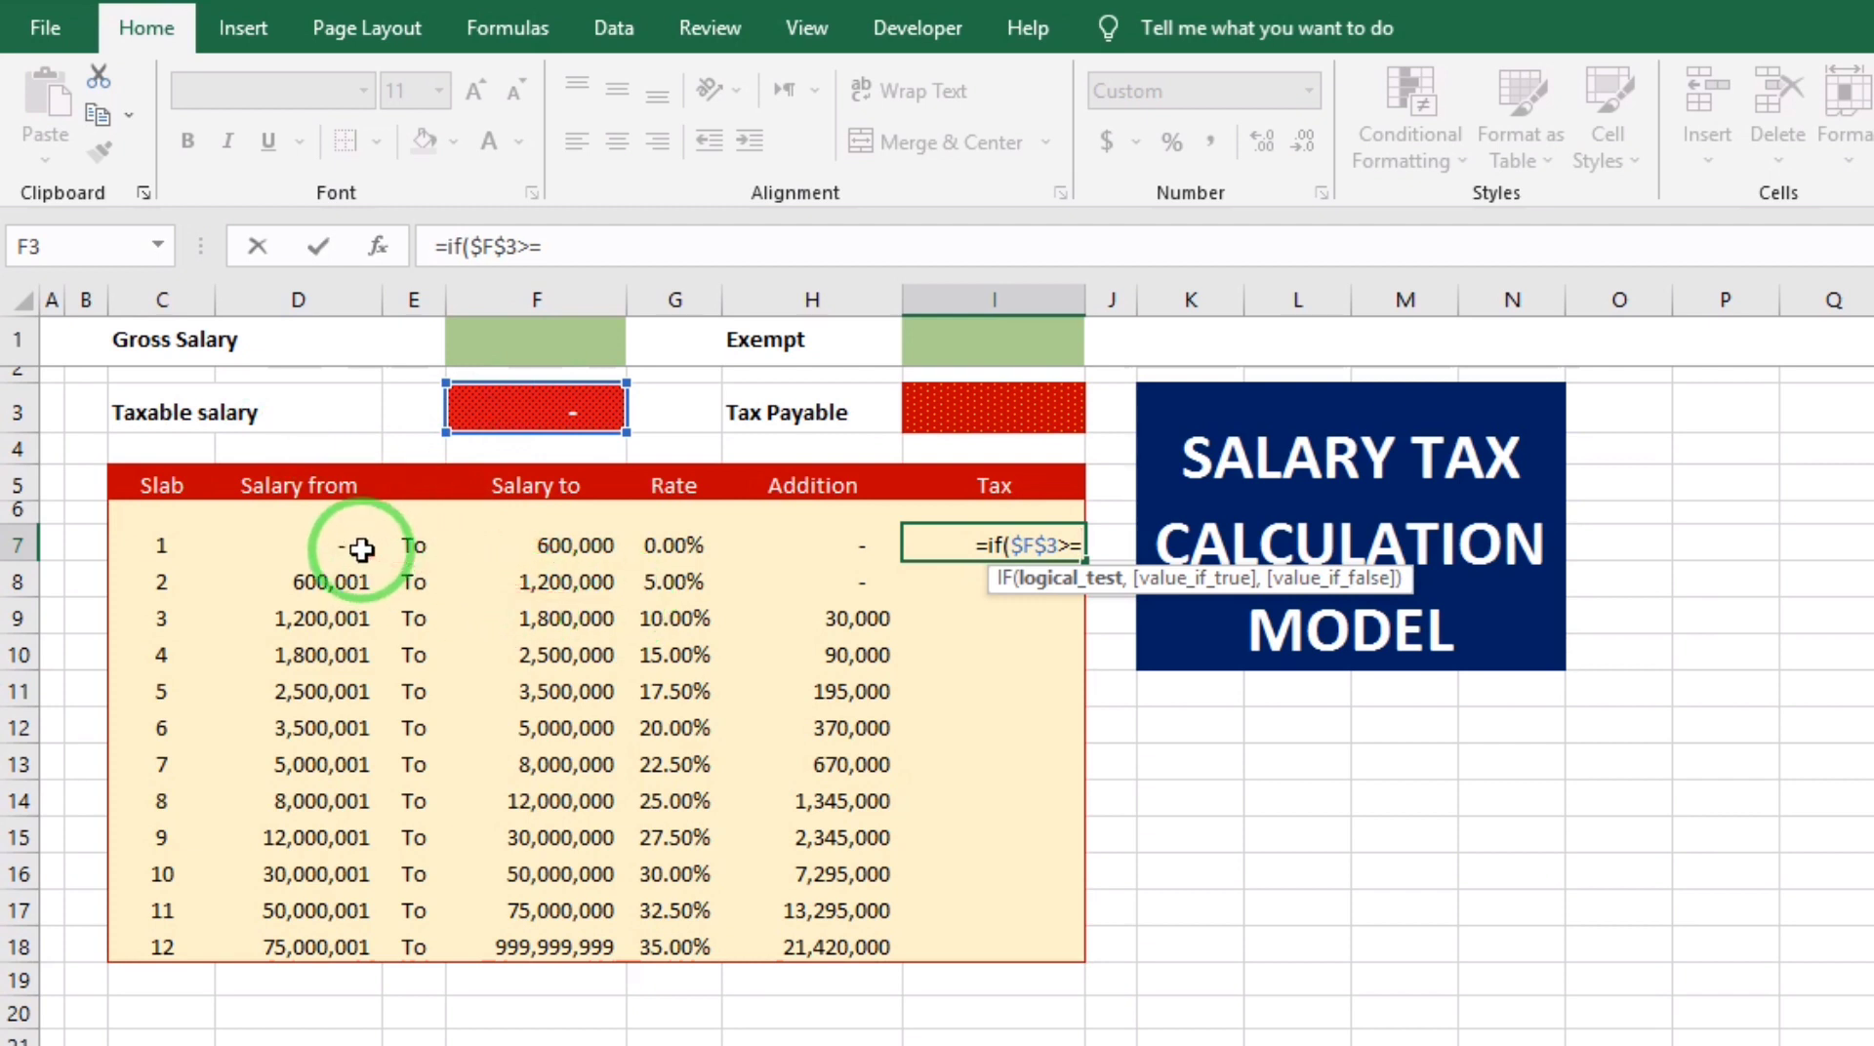
pyautogui.click(363, 548)
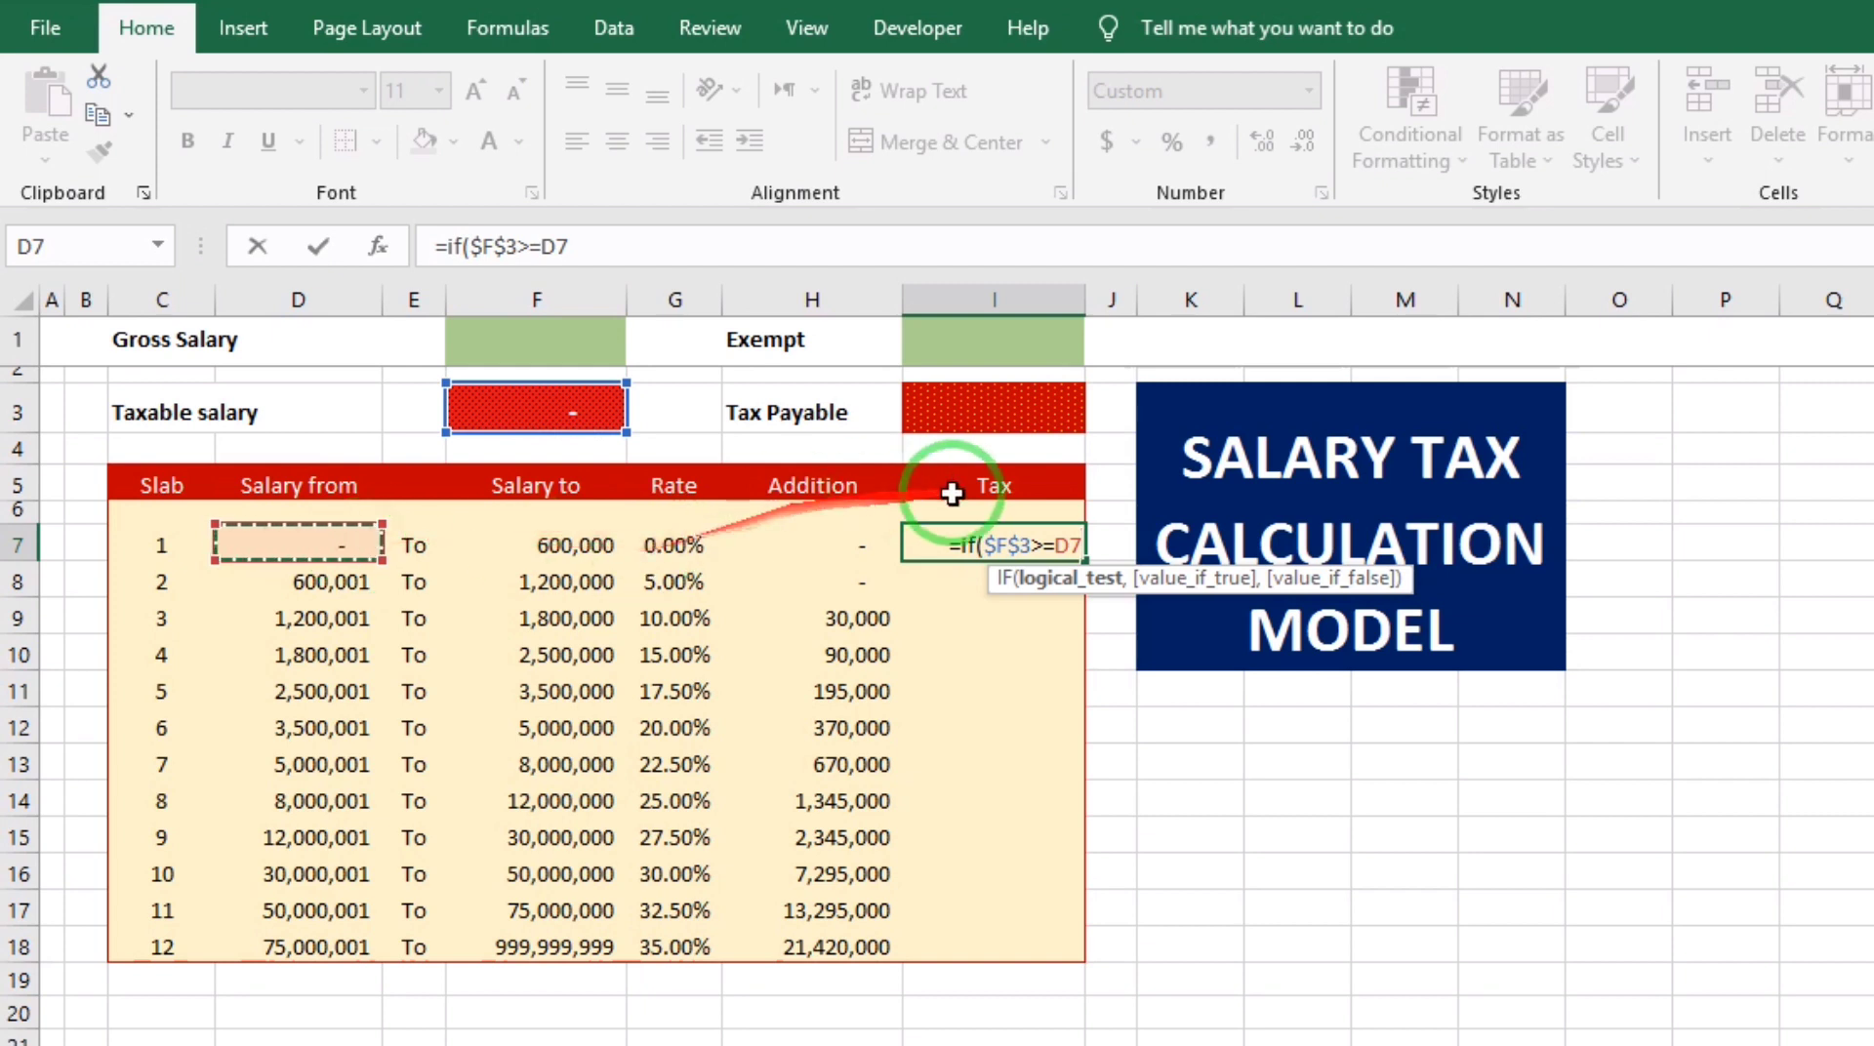
# - Wrap the logical test of the IF formula in an AND function, opening it before $F$3
pyautogui.click(976, 545)
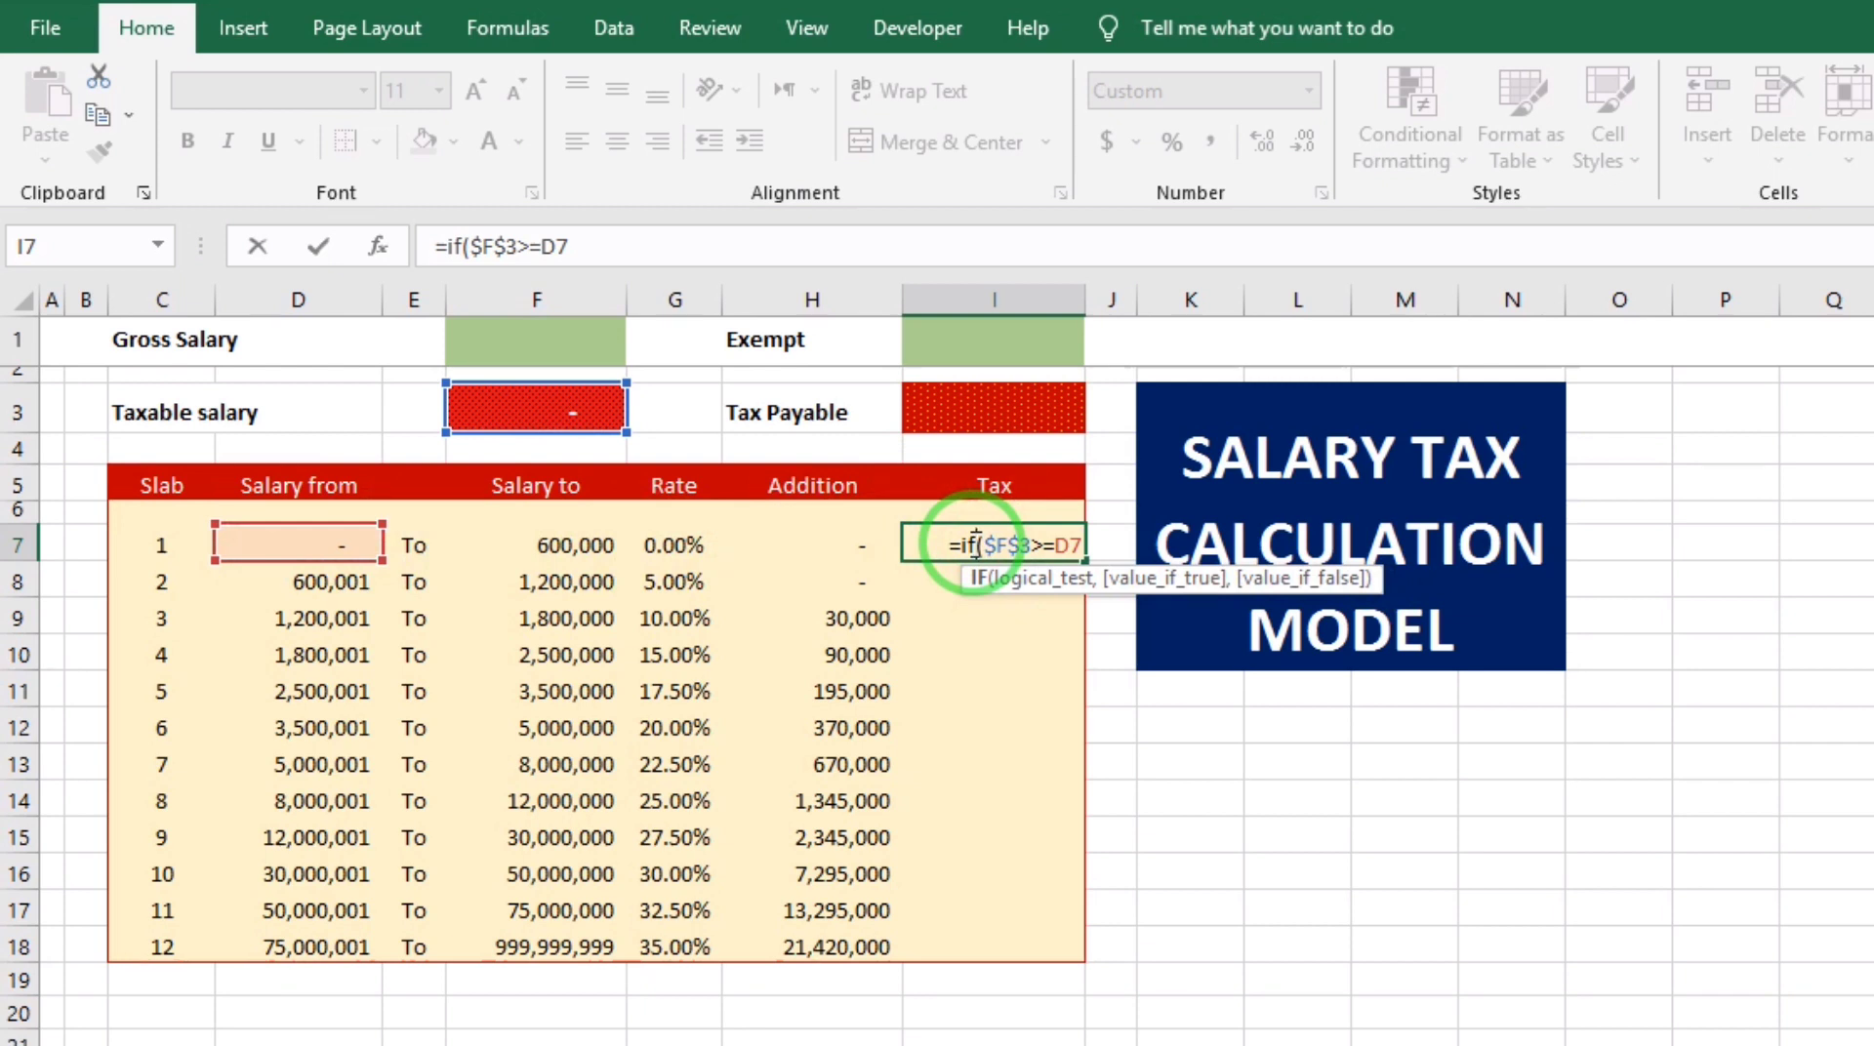
pyautogui.write('(')
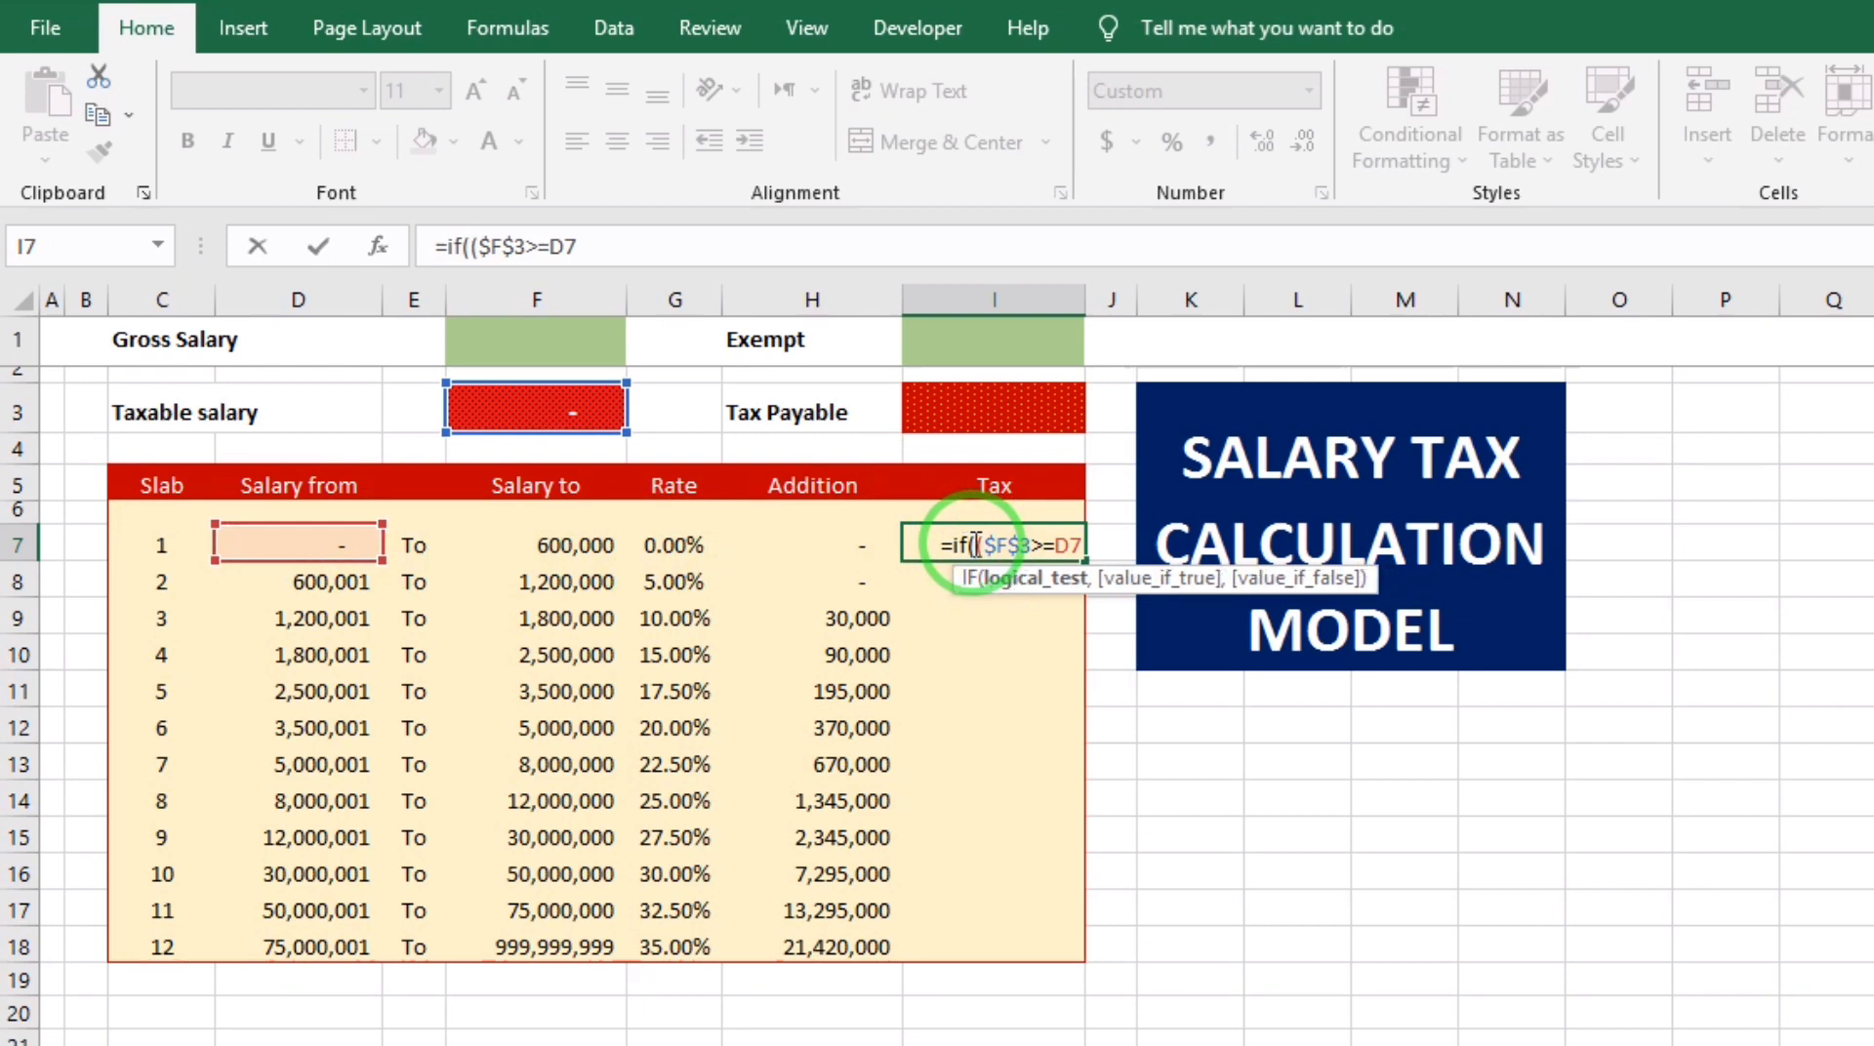
pyautogui.write('and')
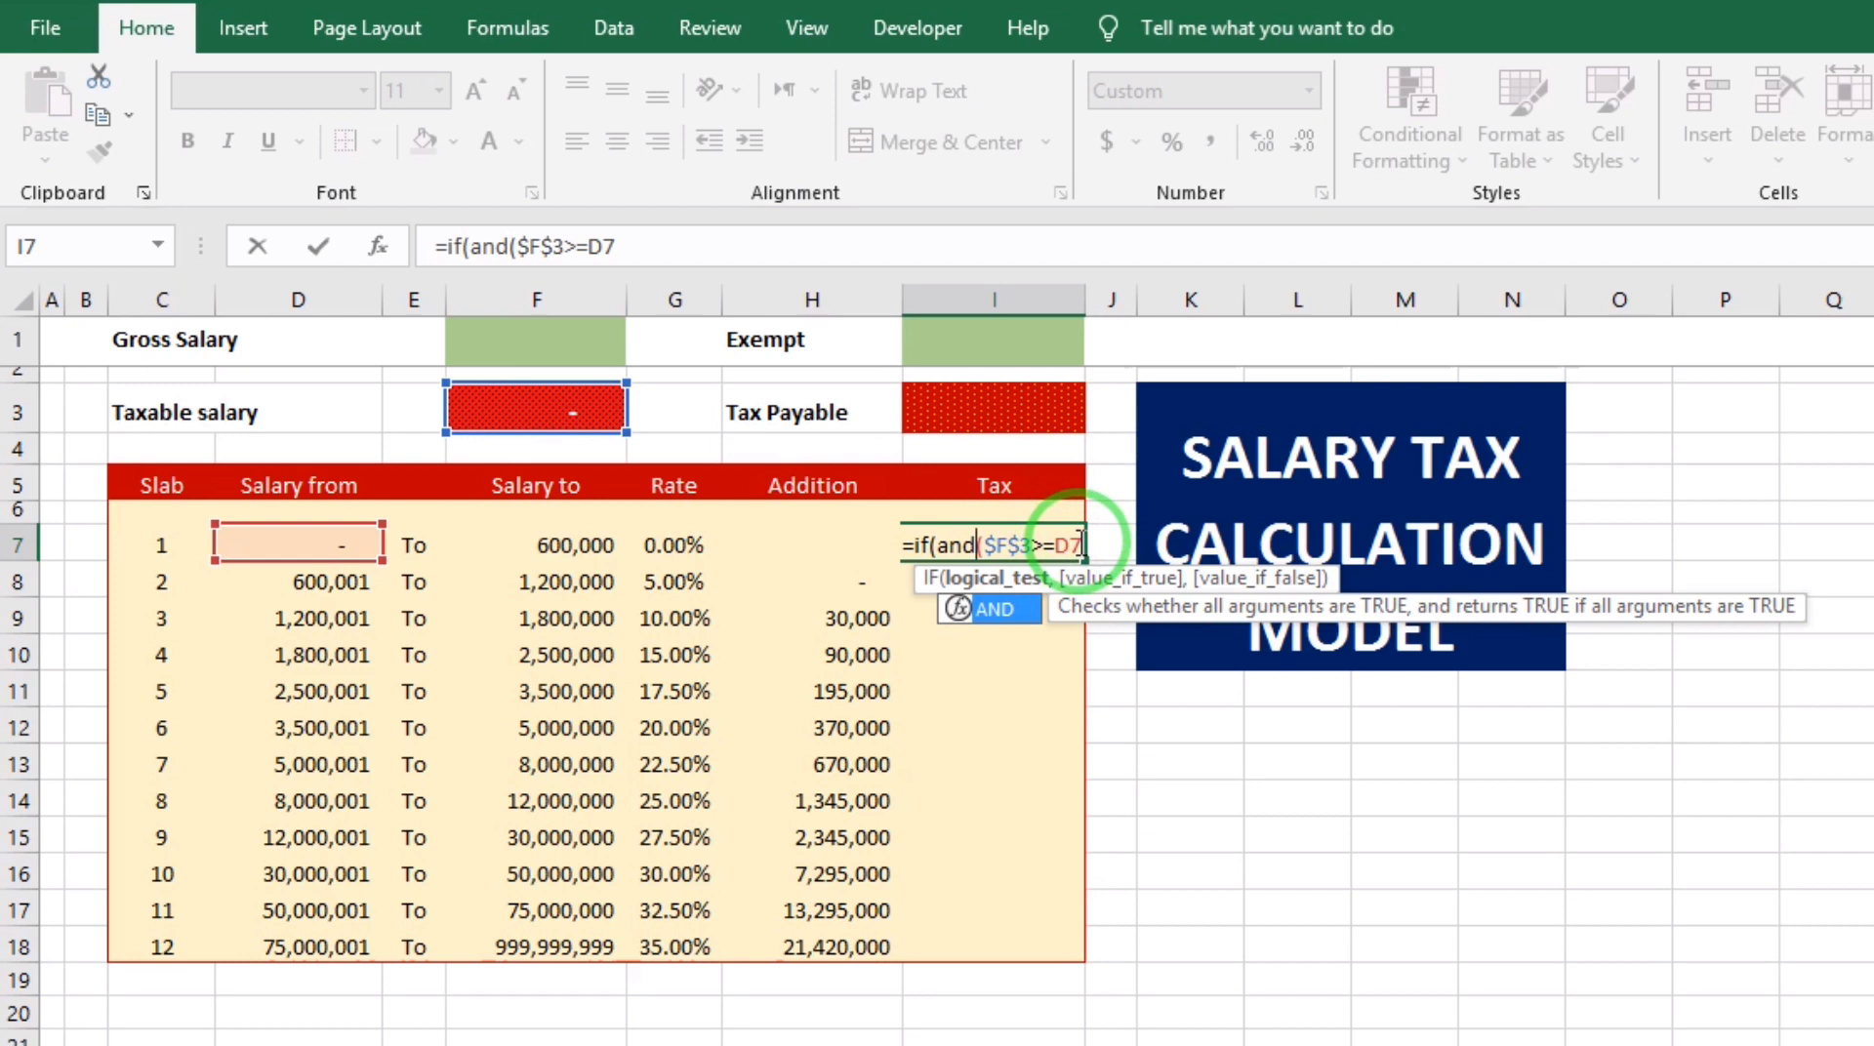
pyautogui.click(1085, 545)
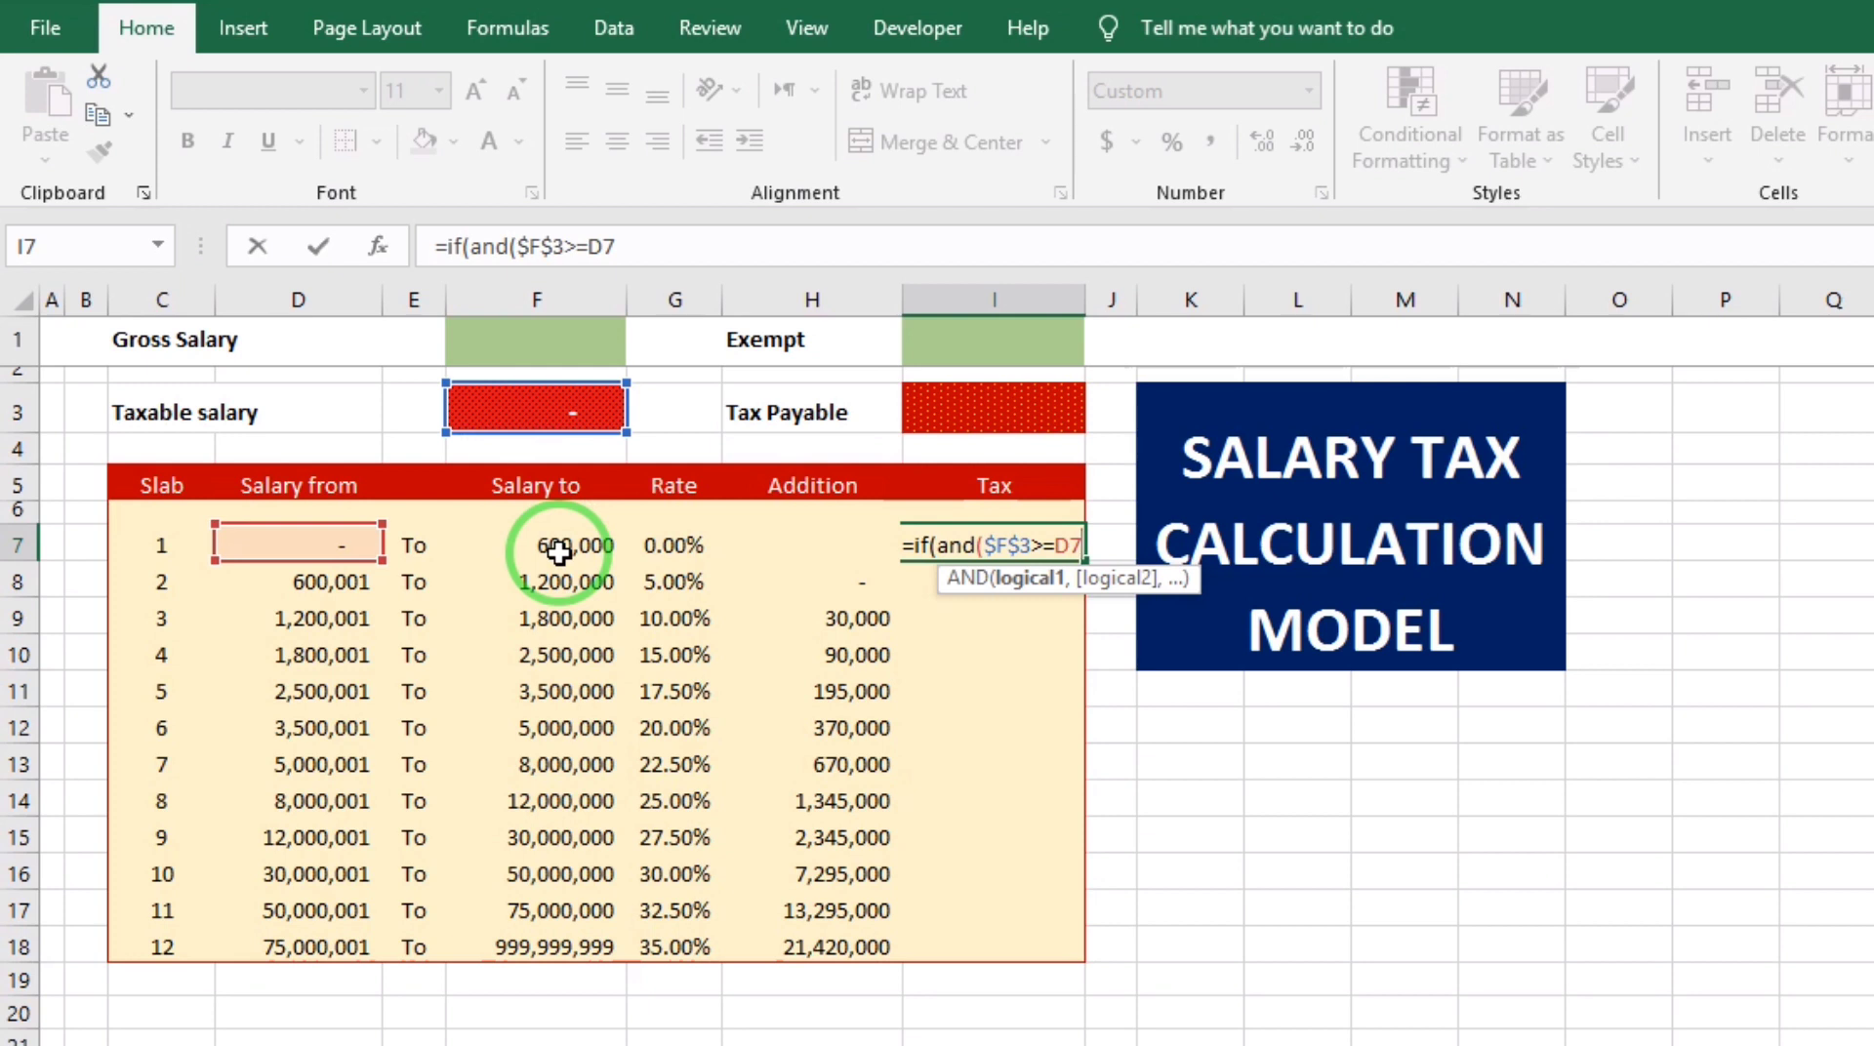
# - Add a second AND condition to the I7 formula, starting with the absolute taxable salary reference and operator $F$3=<
pyautogui.write(',')
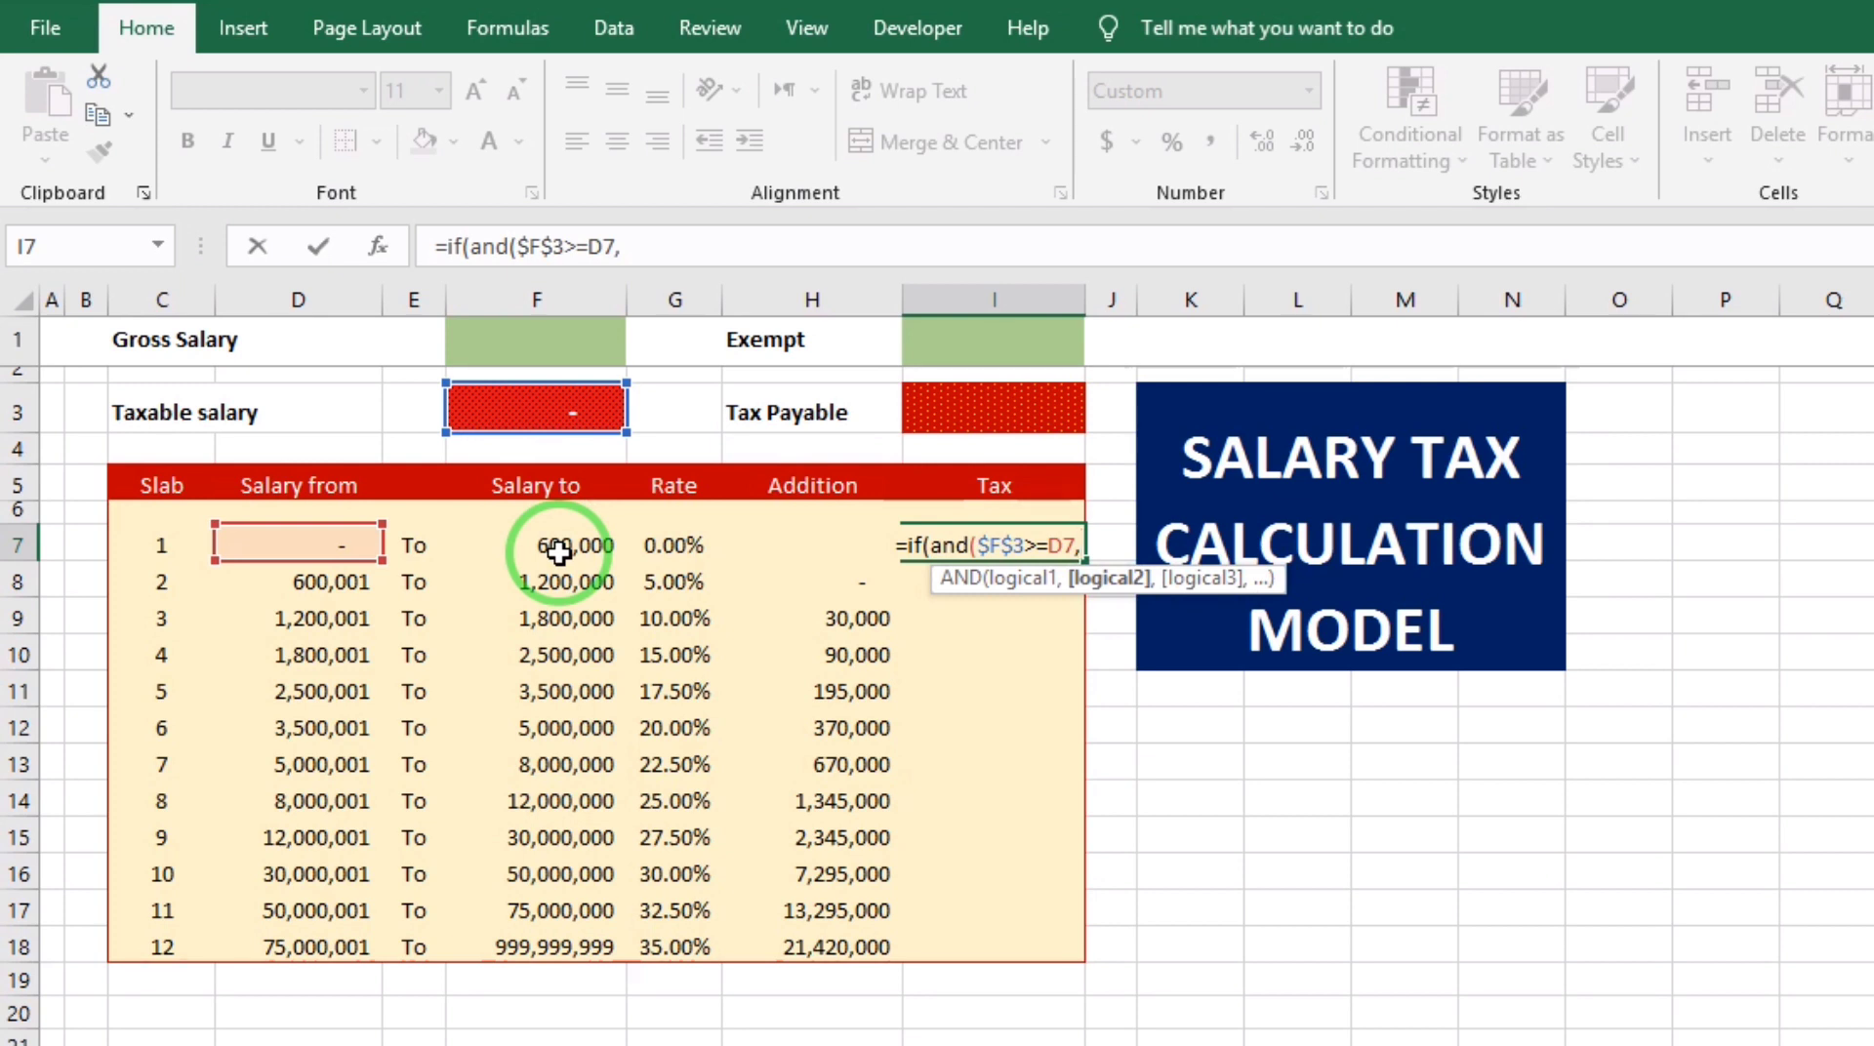
pyautogui.click(541, 412)
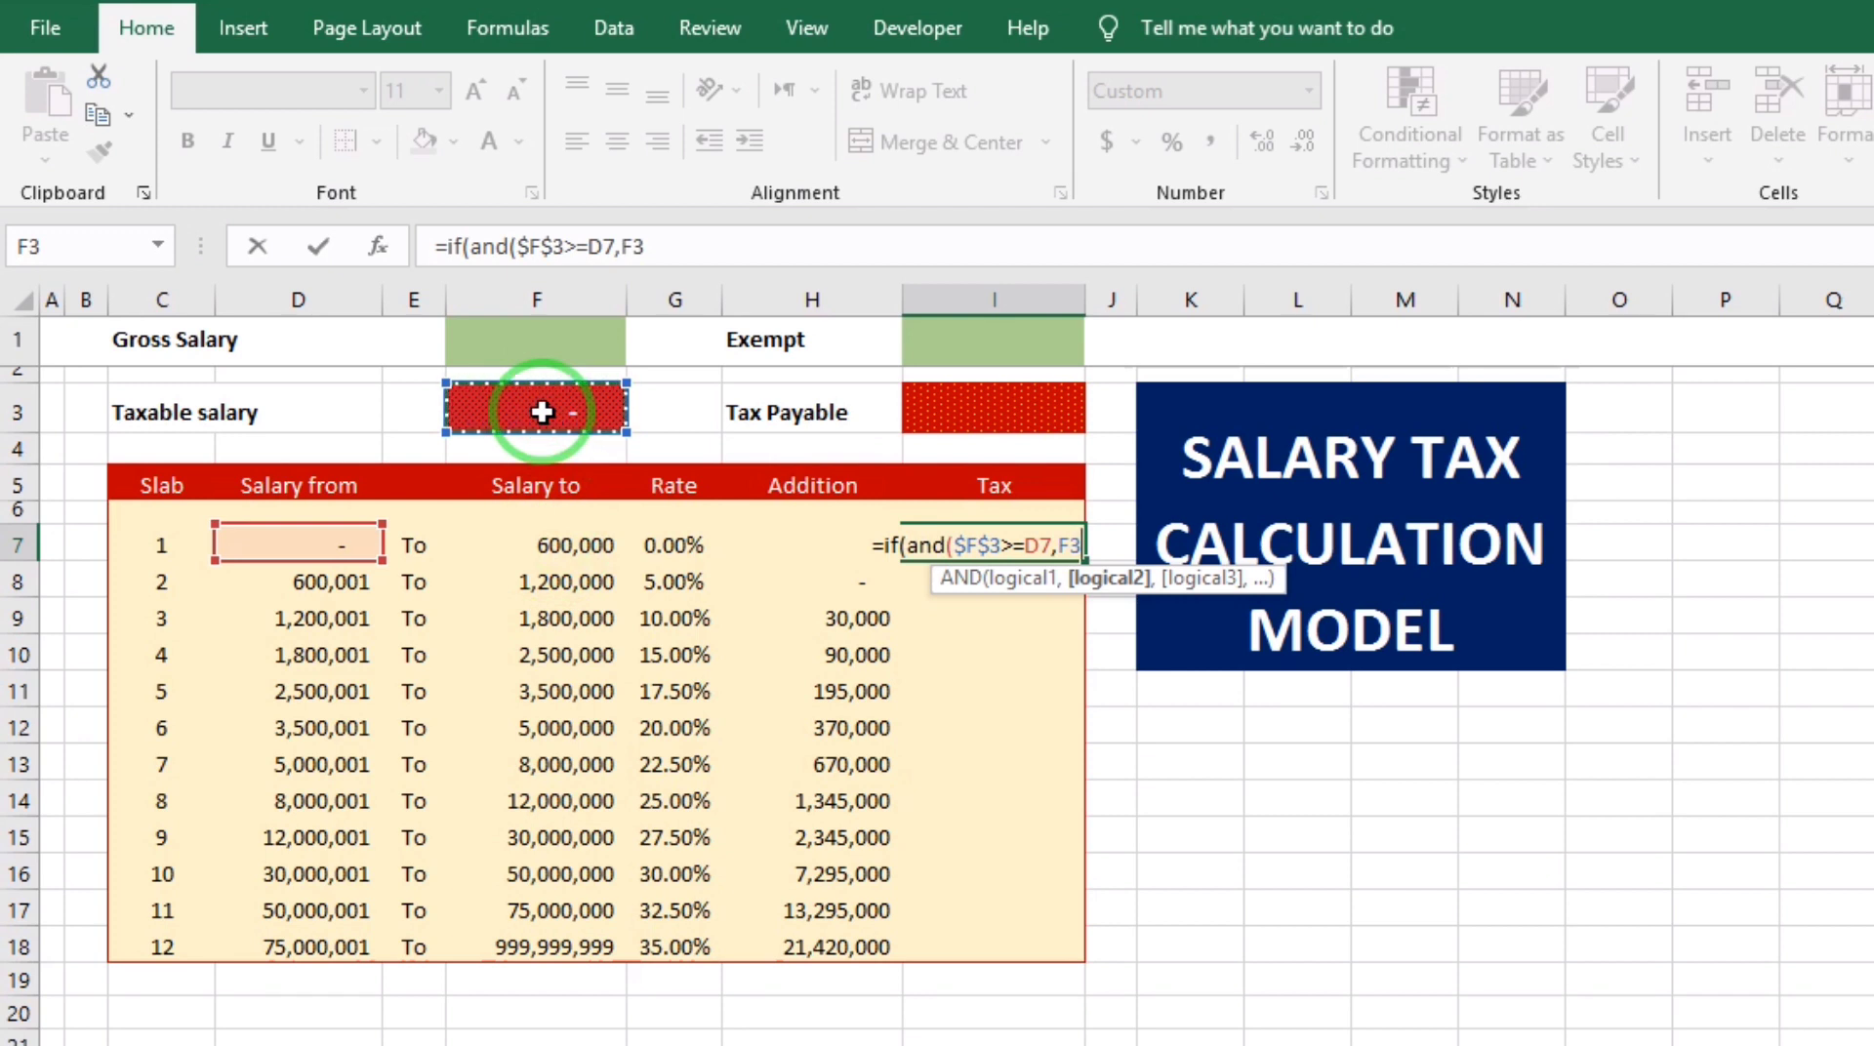
pyautogui.press('F4')
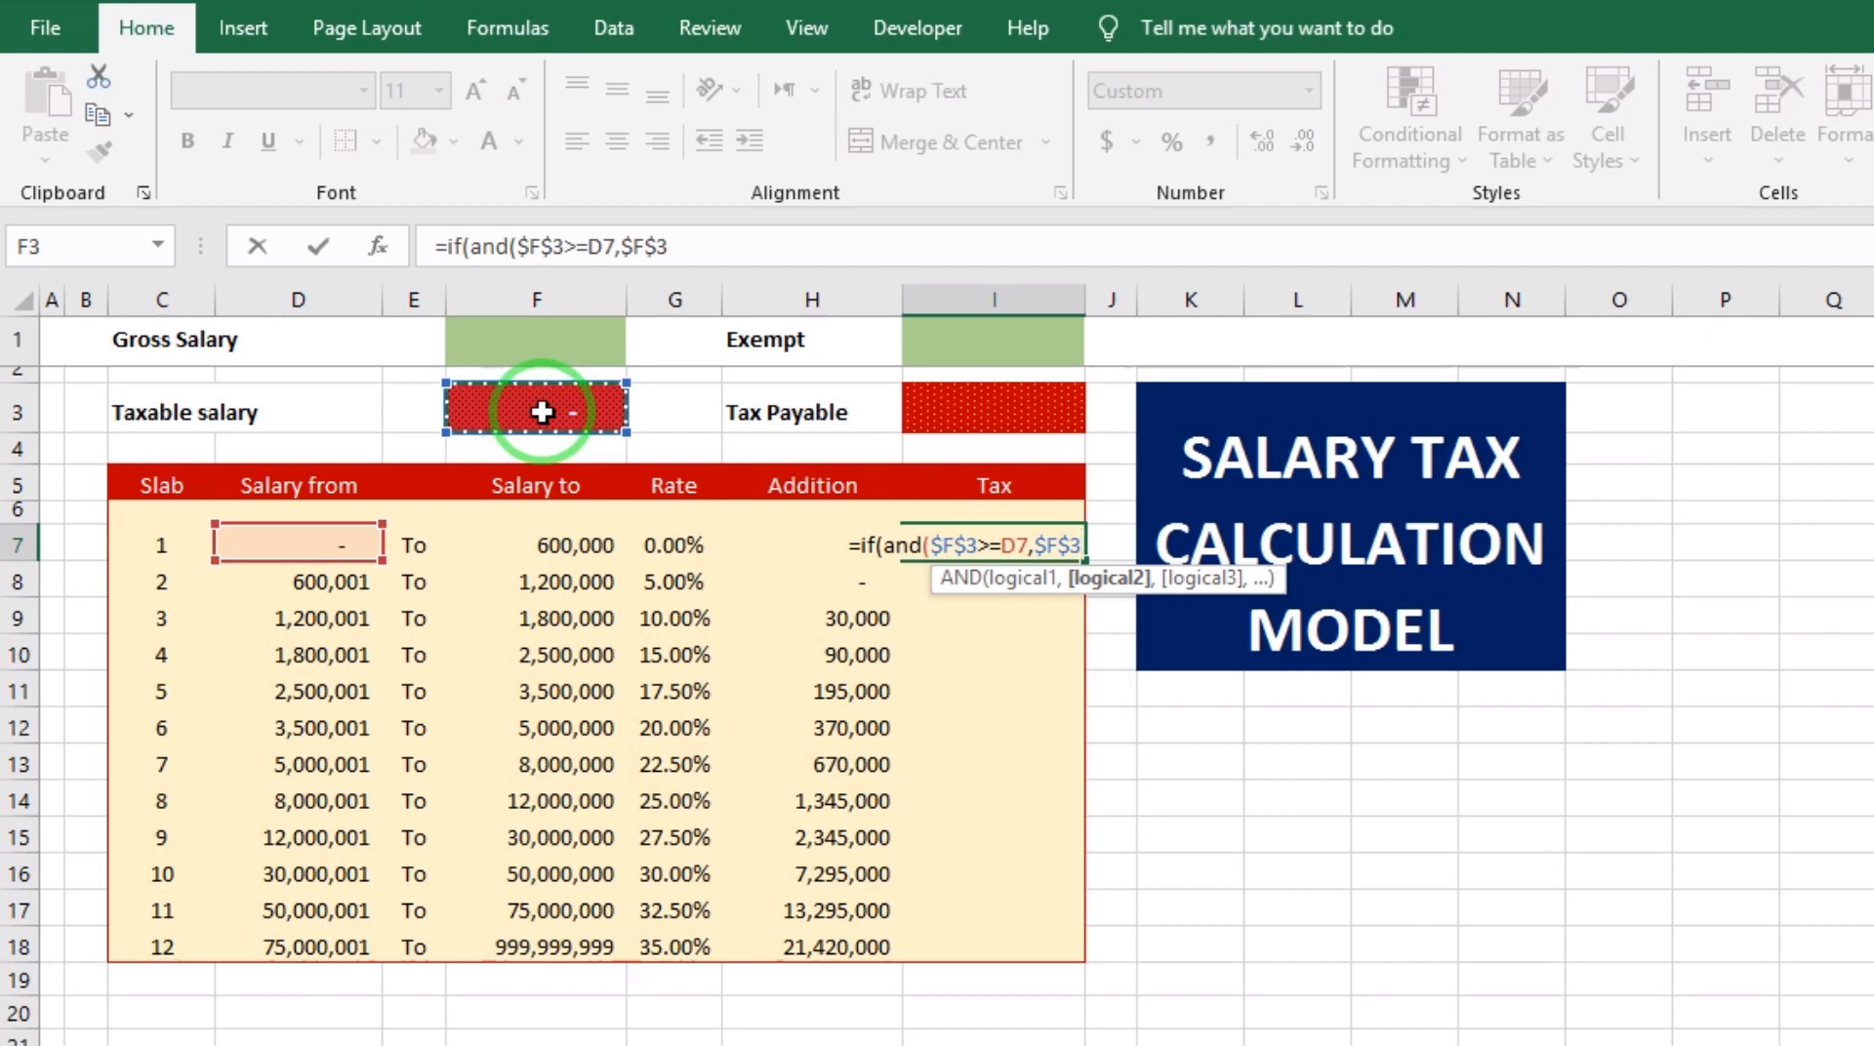
pyautogui.write('=')
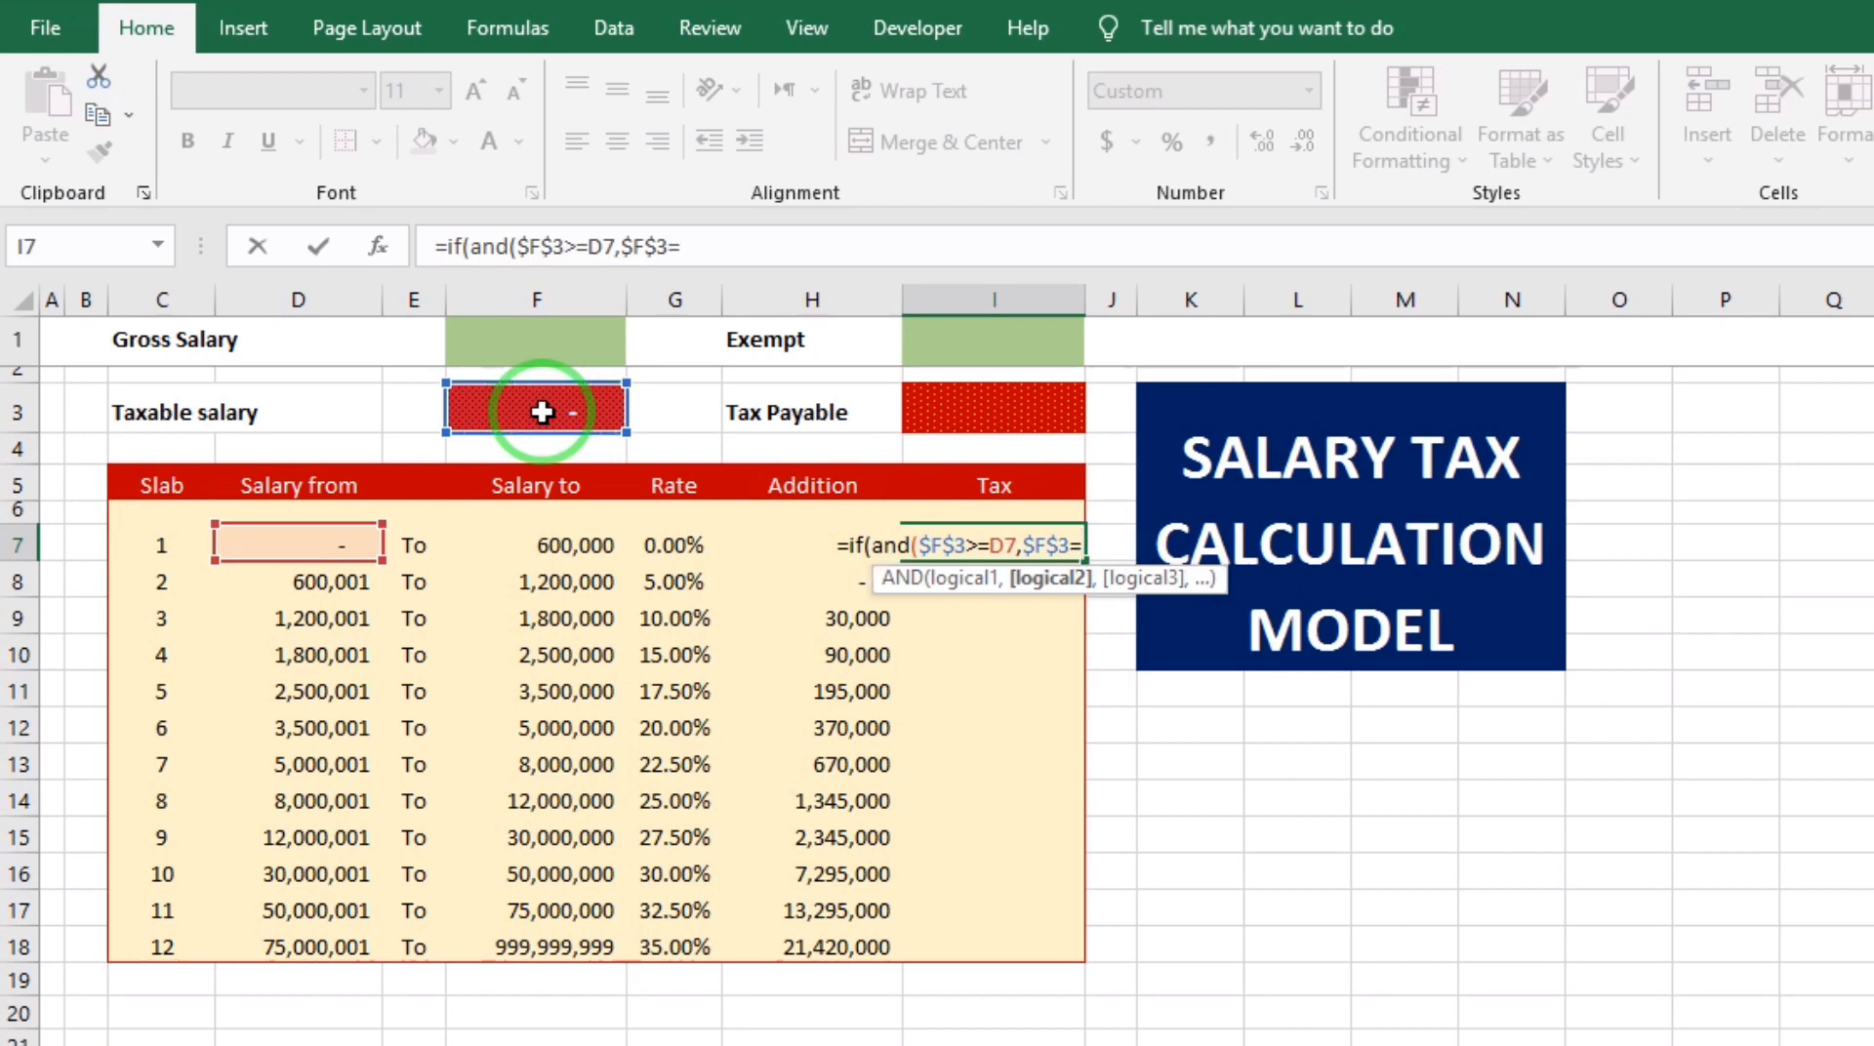
pyautogui.write('<')
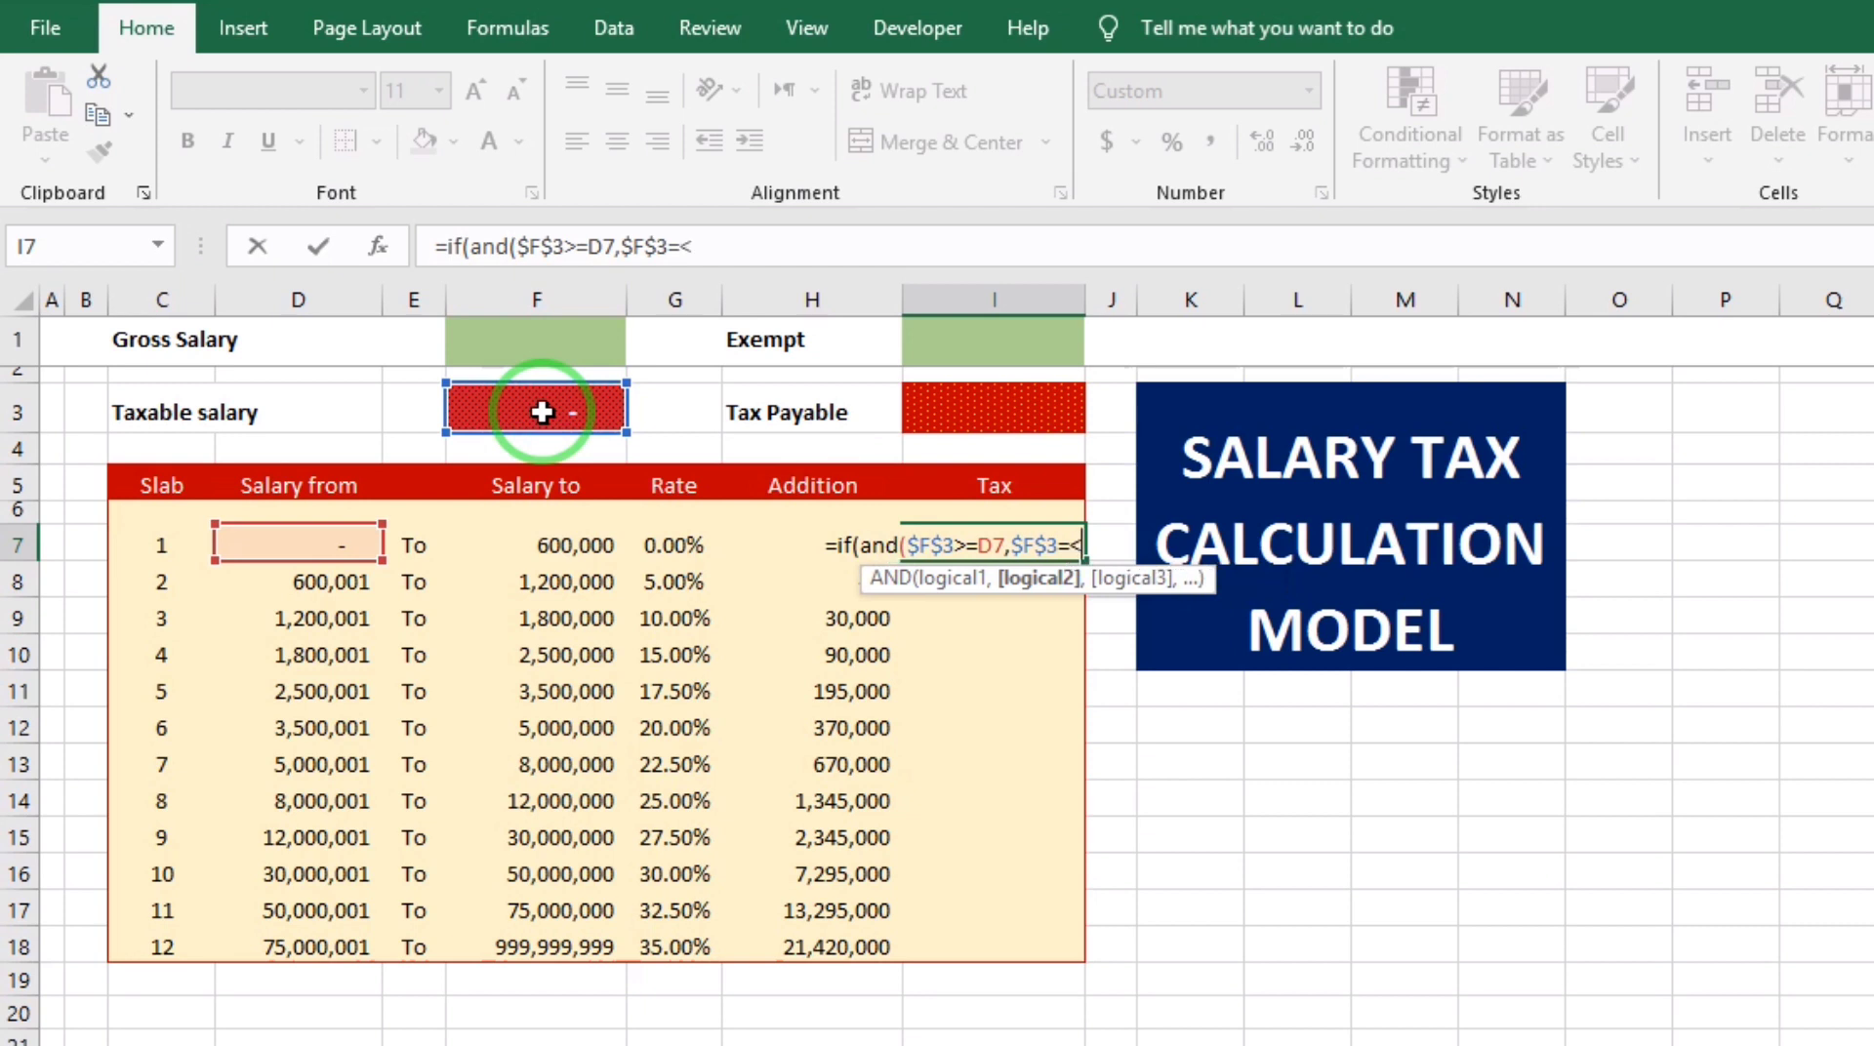
# - Rewrite the operator in the first AND condition so that it reads $F$3=>D7
pyautogui.click(953, 545)
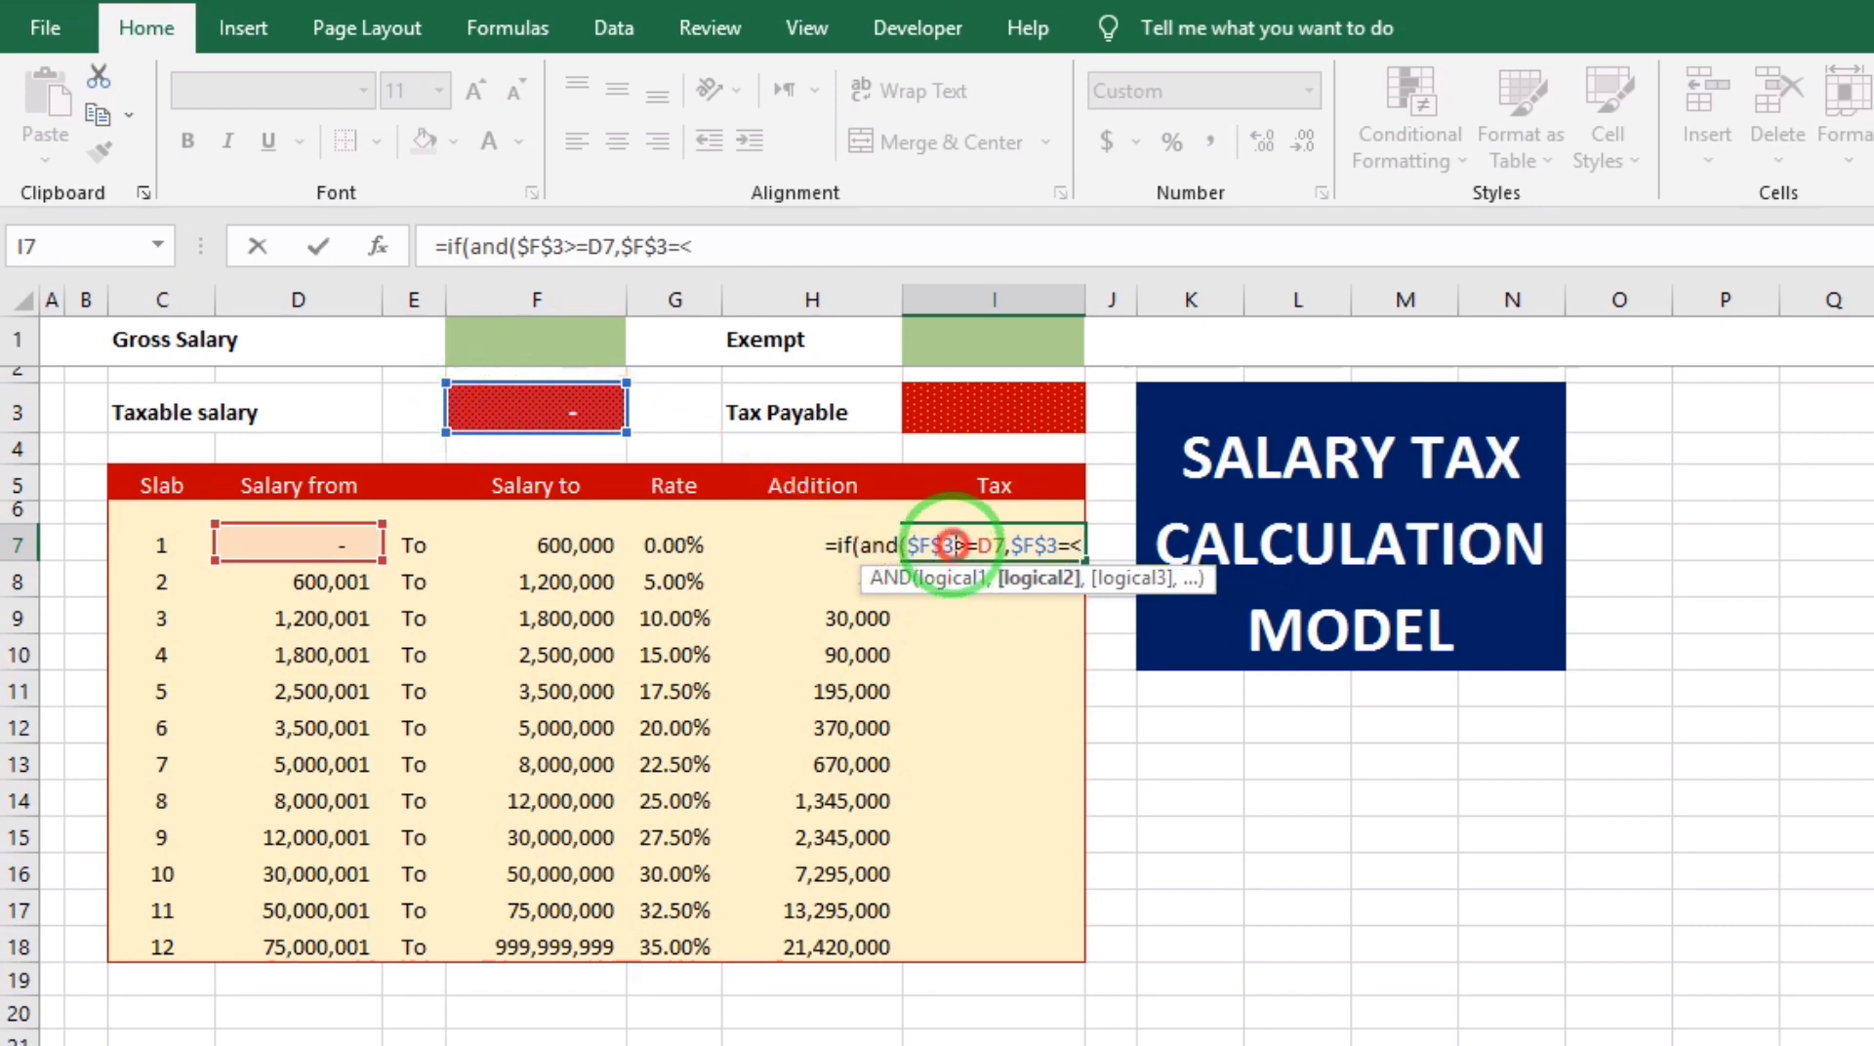
pyautogui.write('=')
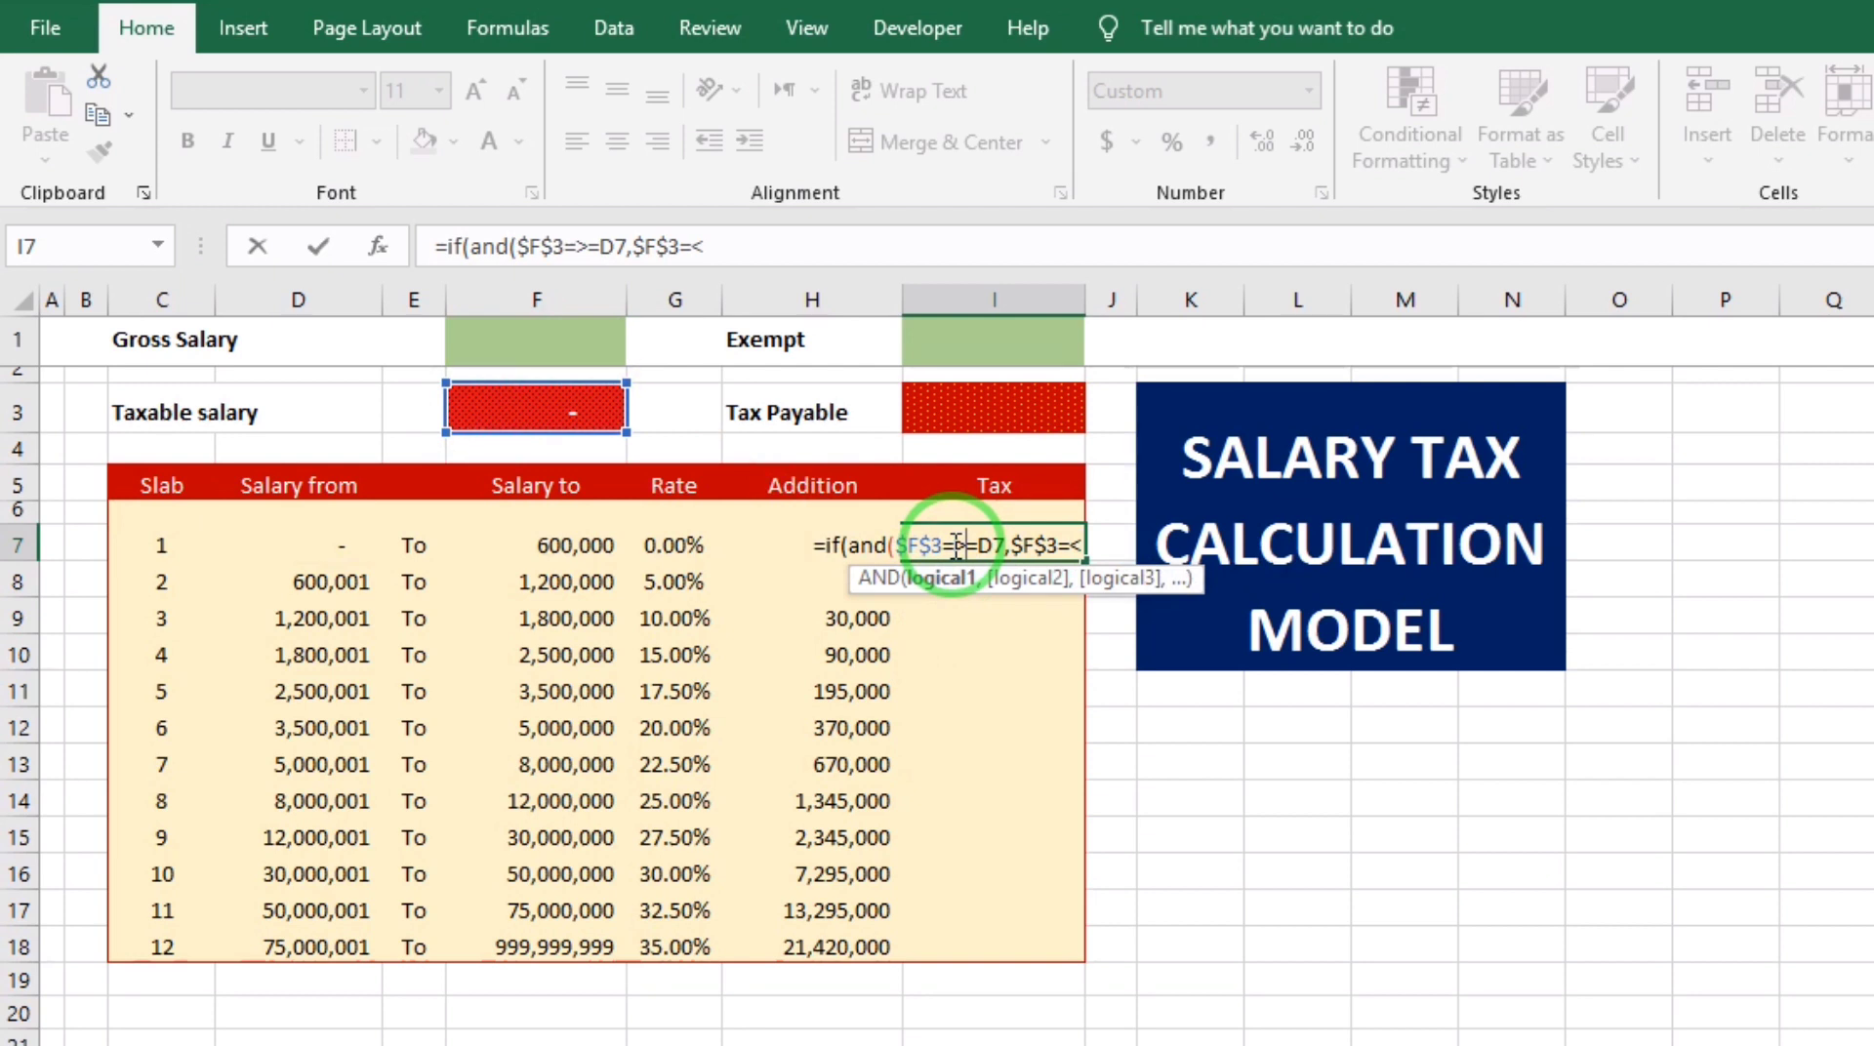
pyautogui.press('Delete')
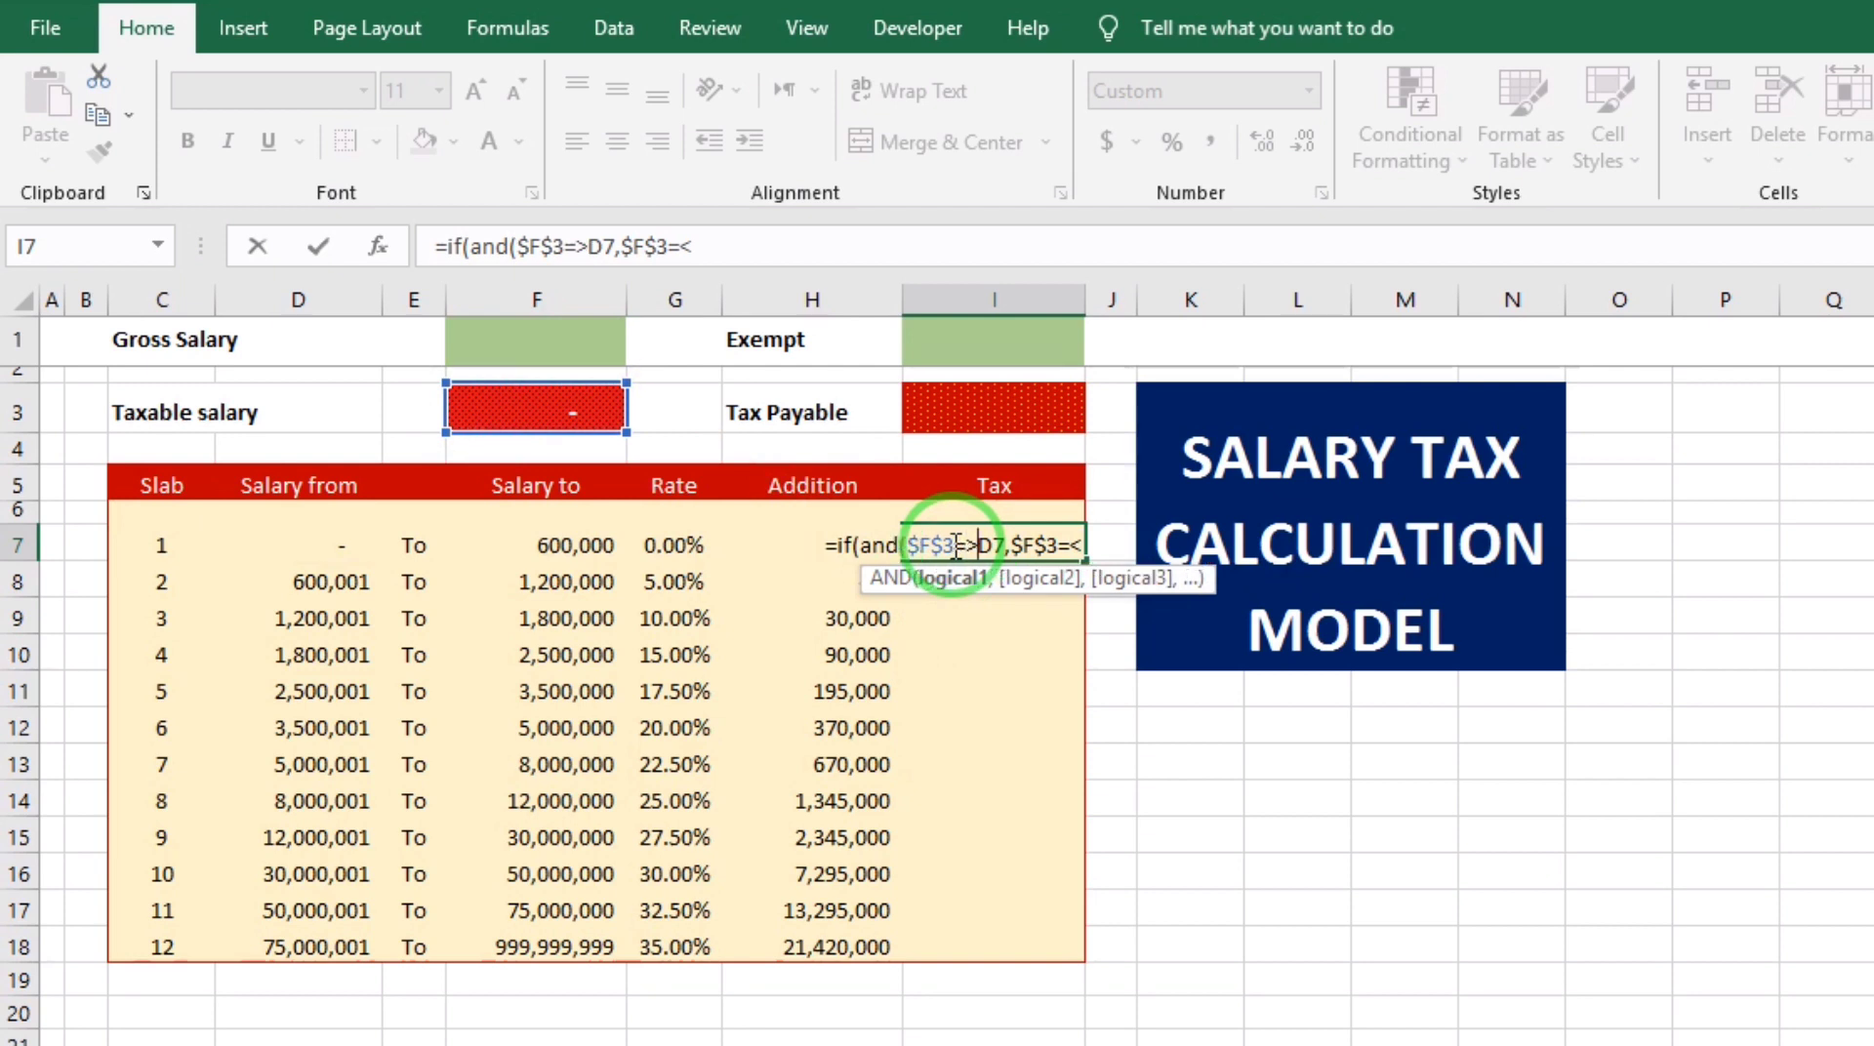
# - Complete the second condition with slab 1's upper limit F7 and close the AND function
pyautogui.click(1077, 545)
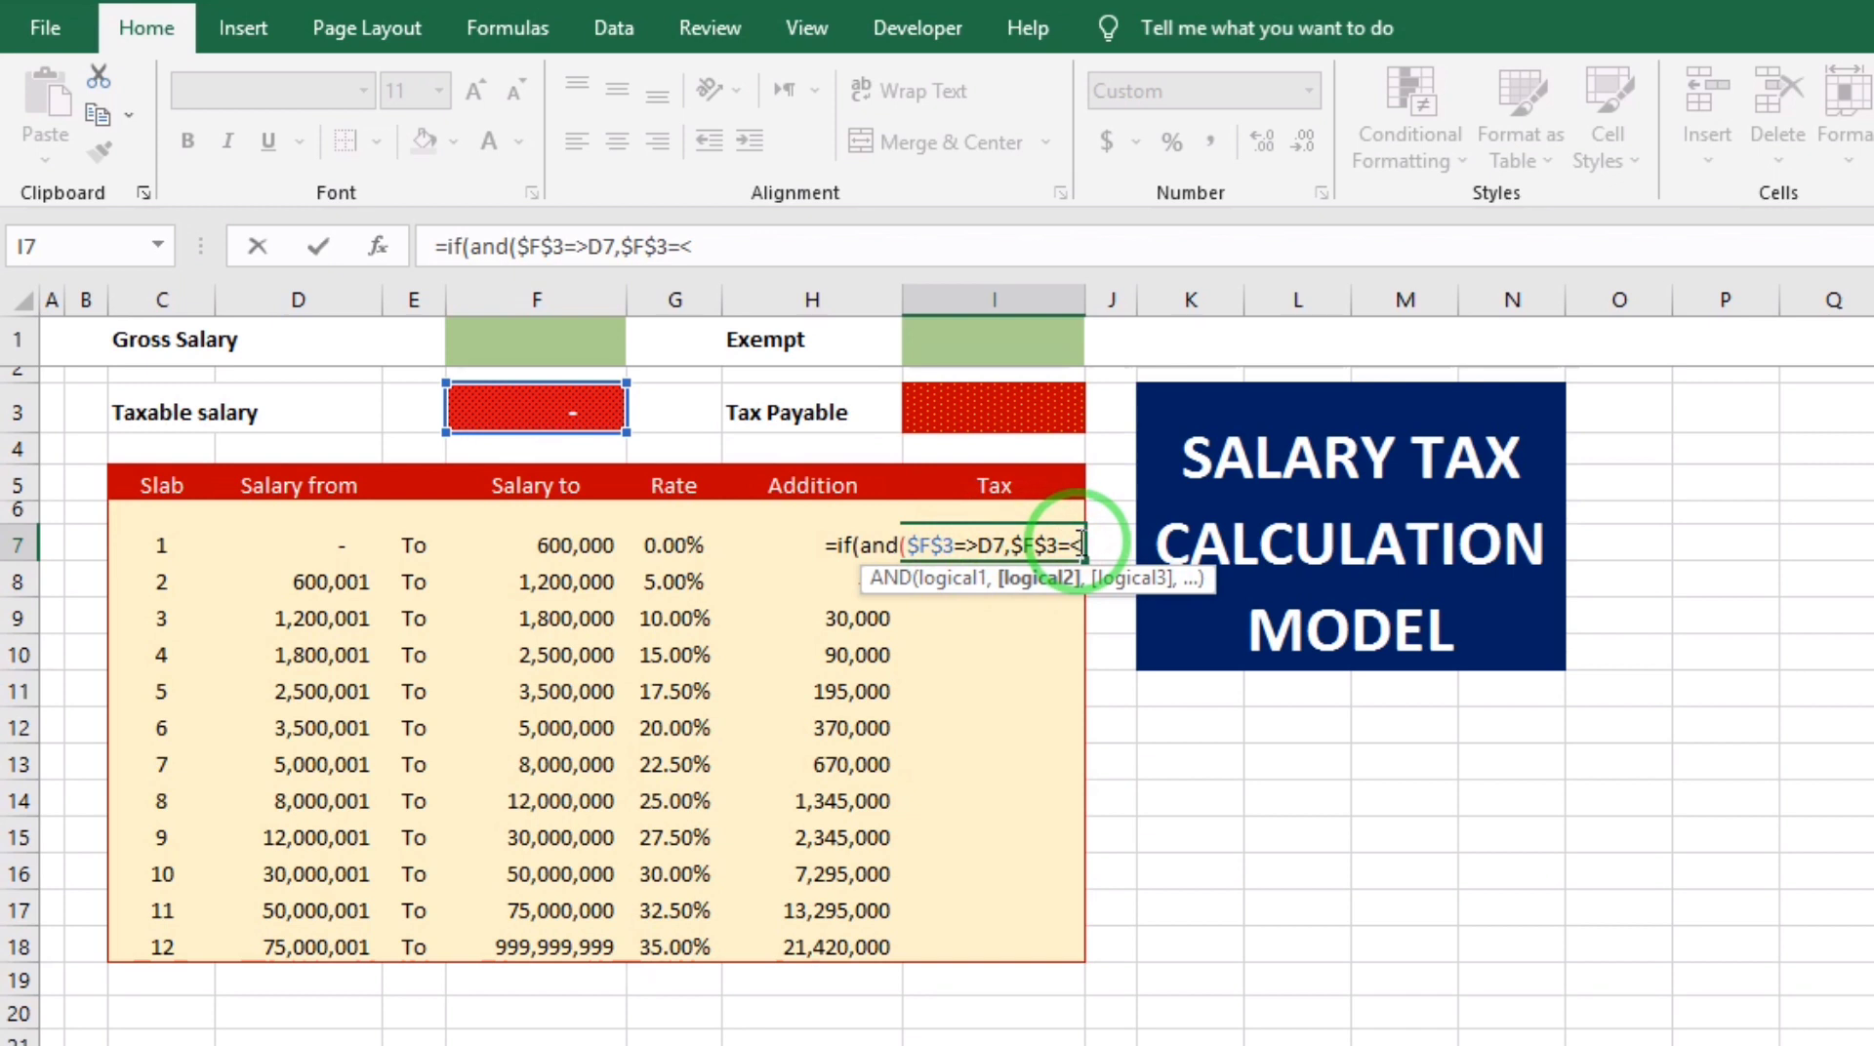
pyautogui.click(584, 549)
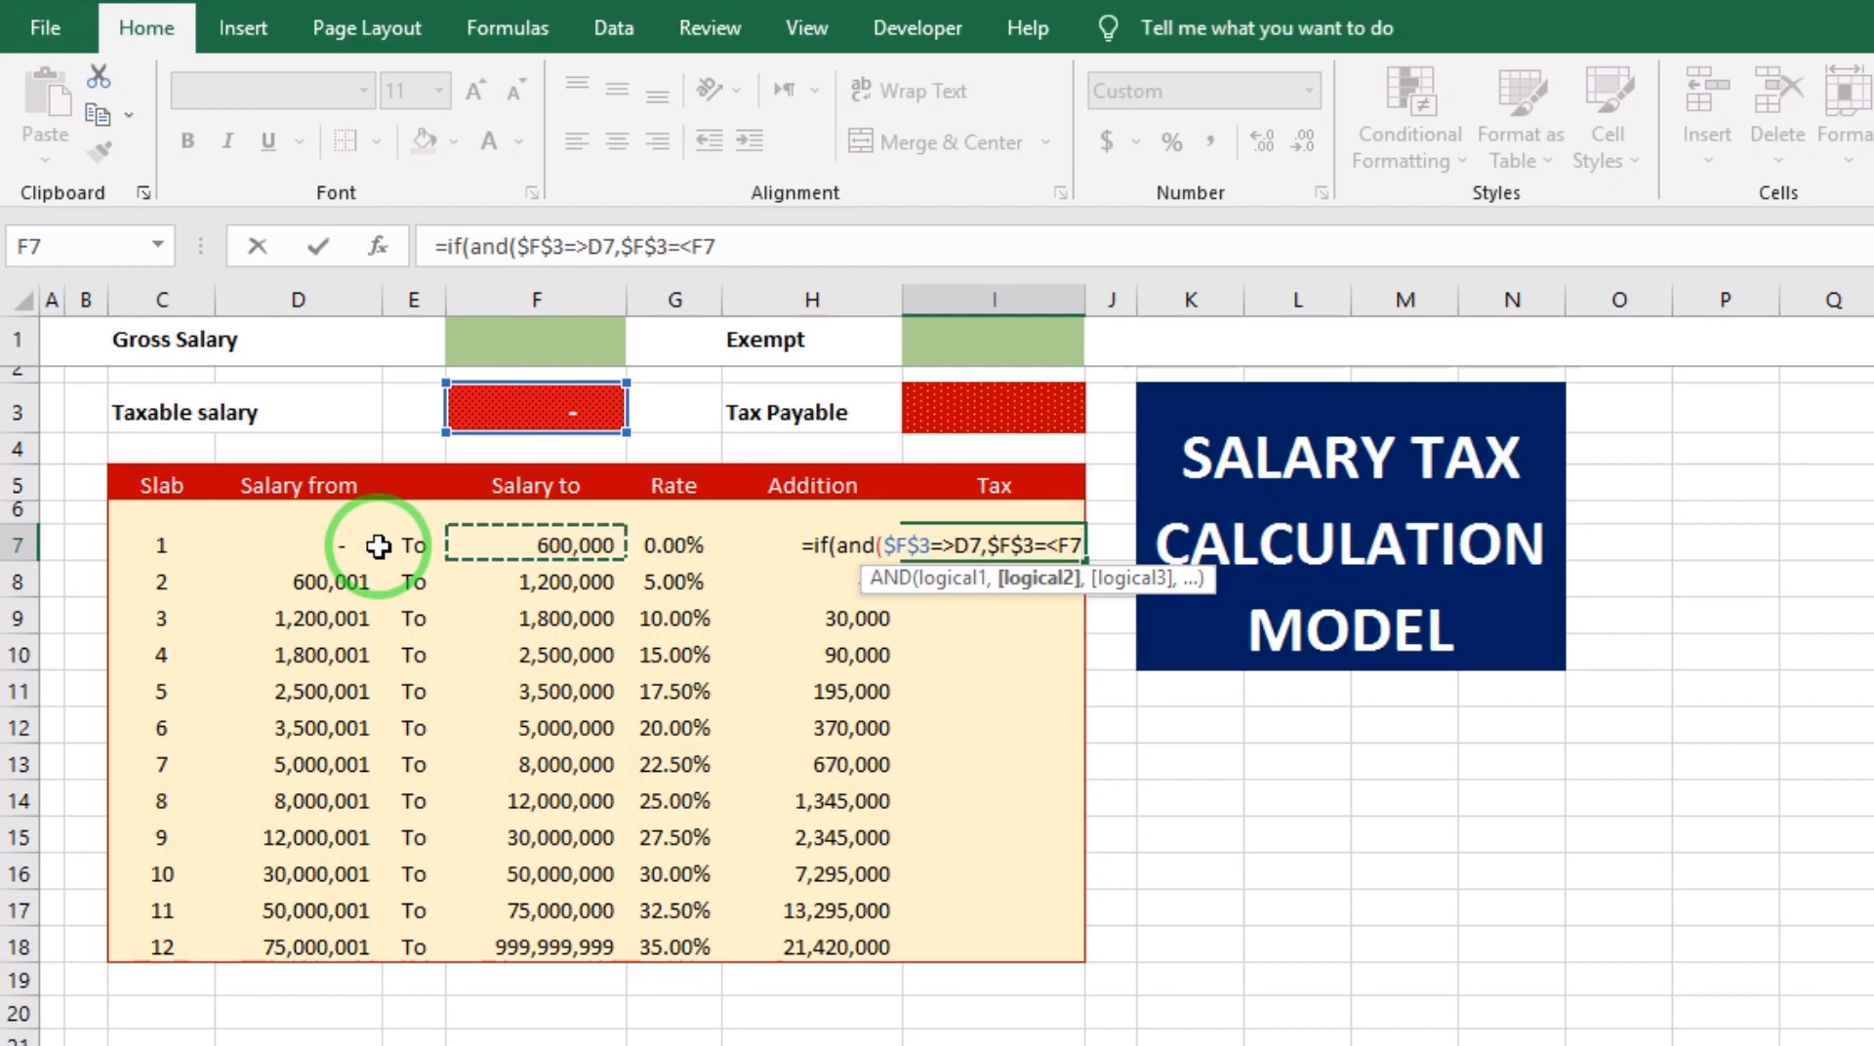
pyautogui.write(')')
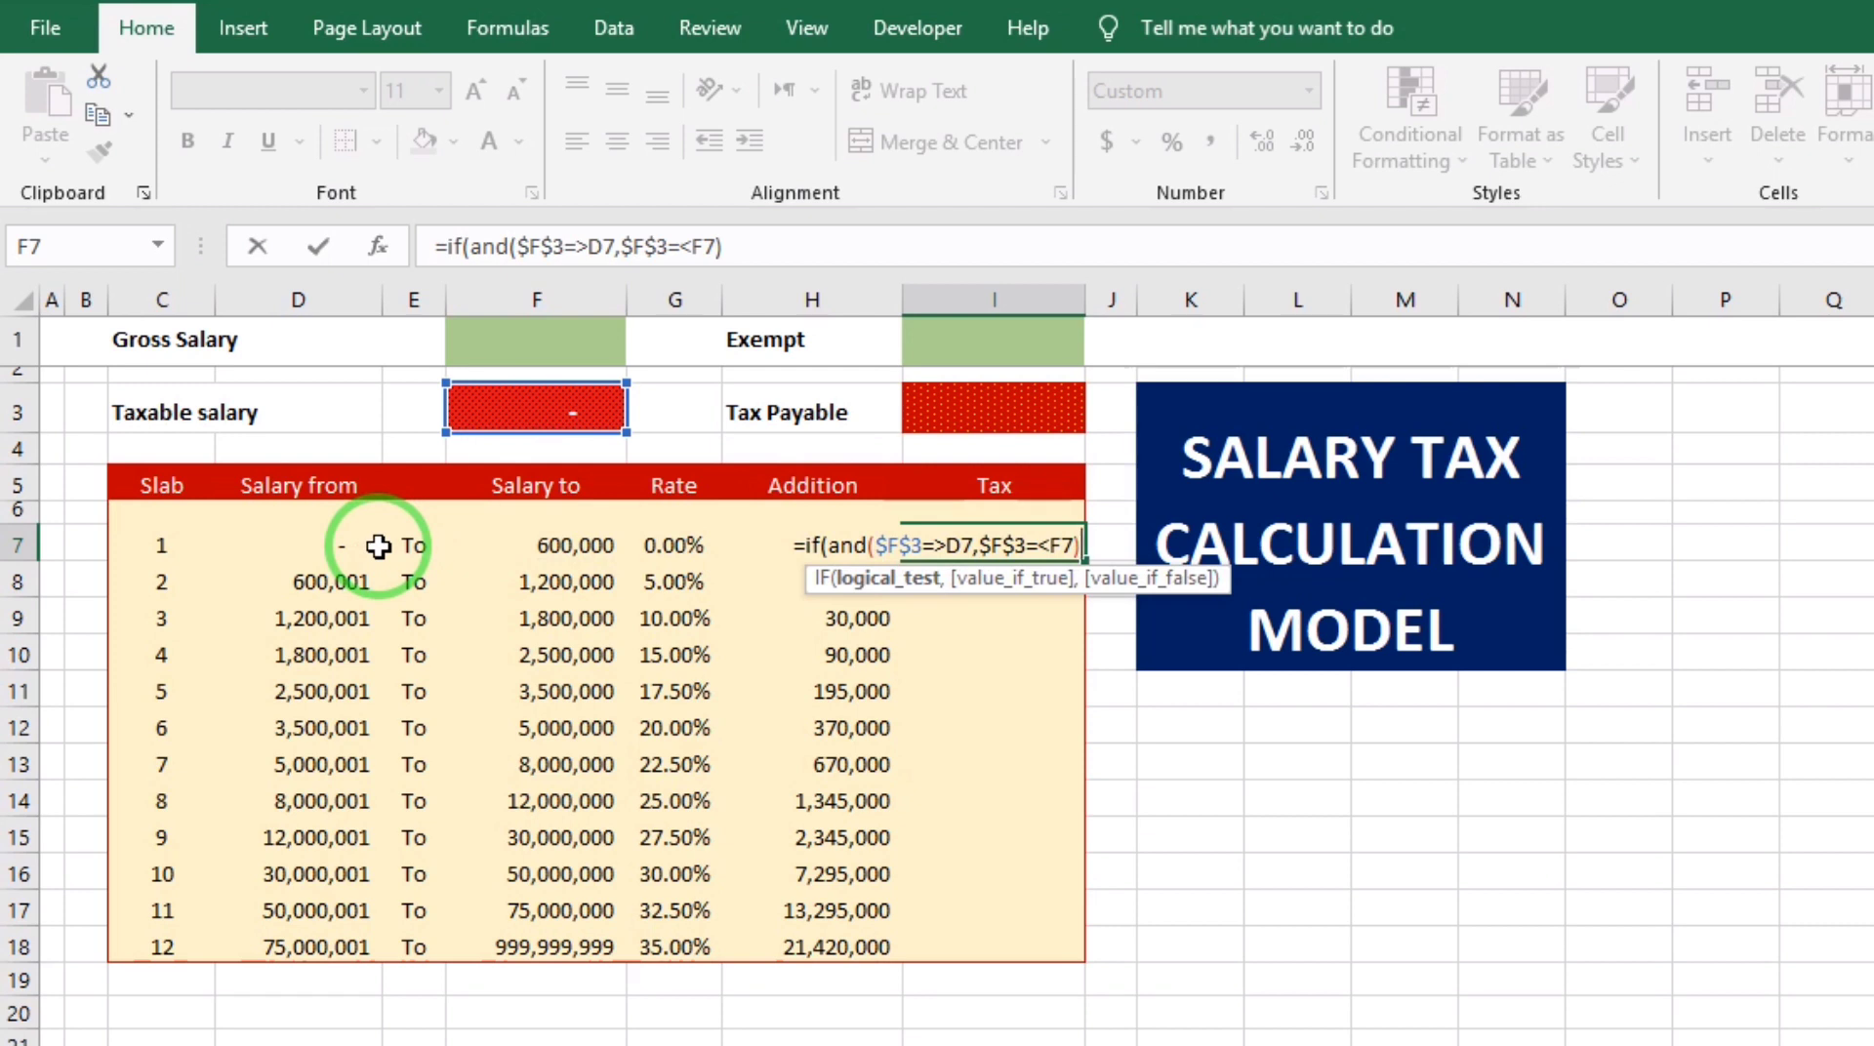
# - Finish the I7 IF formula with $F$3 as the true value and 0 as the false value, accepting the proposed operator correction
pyautogui.write(',')
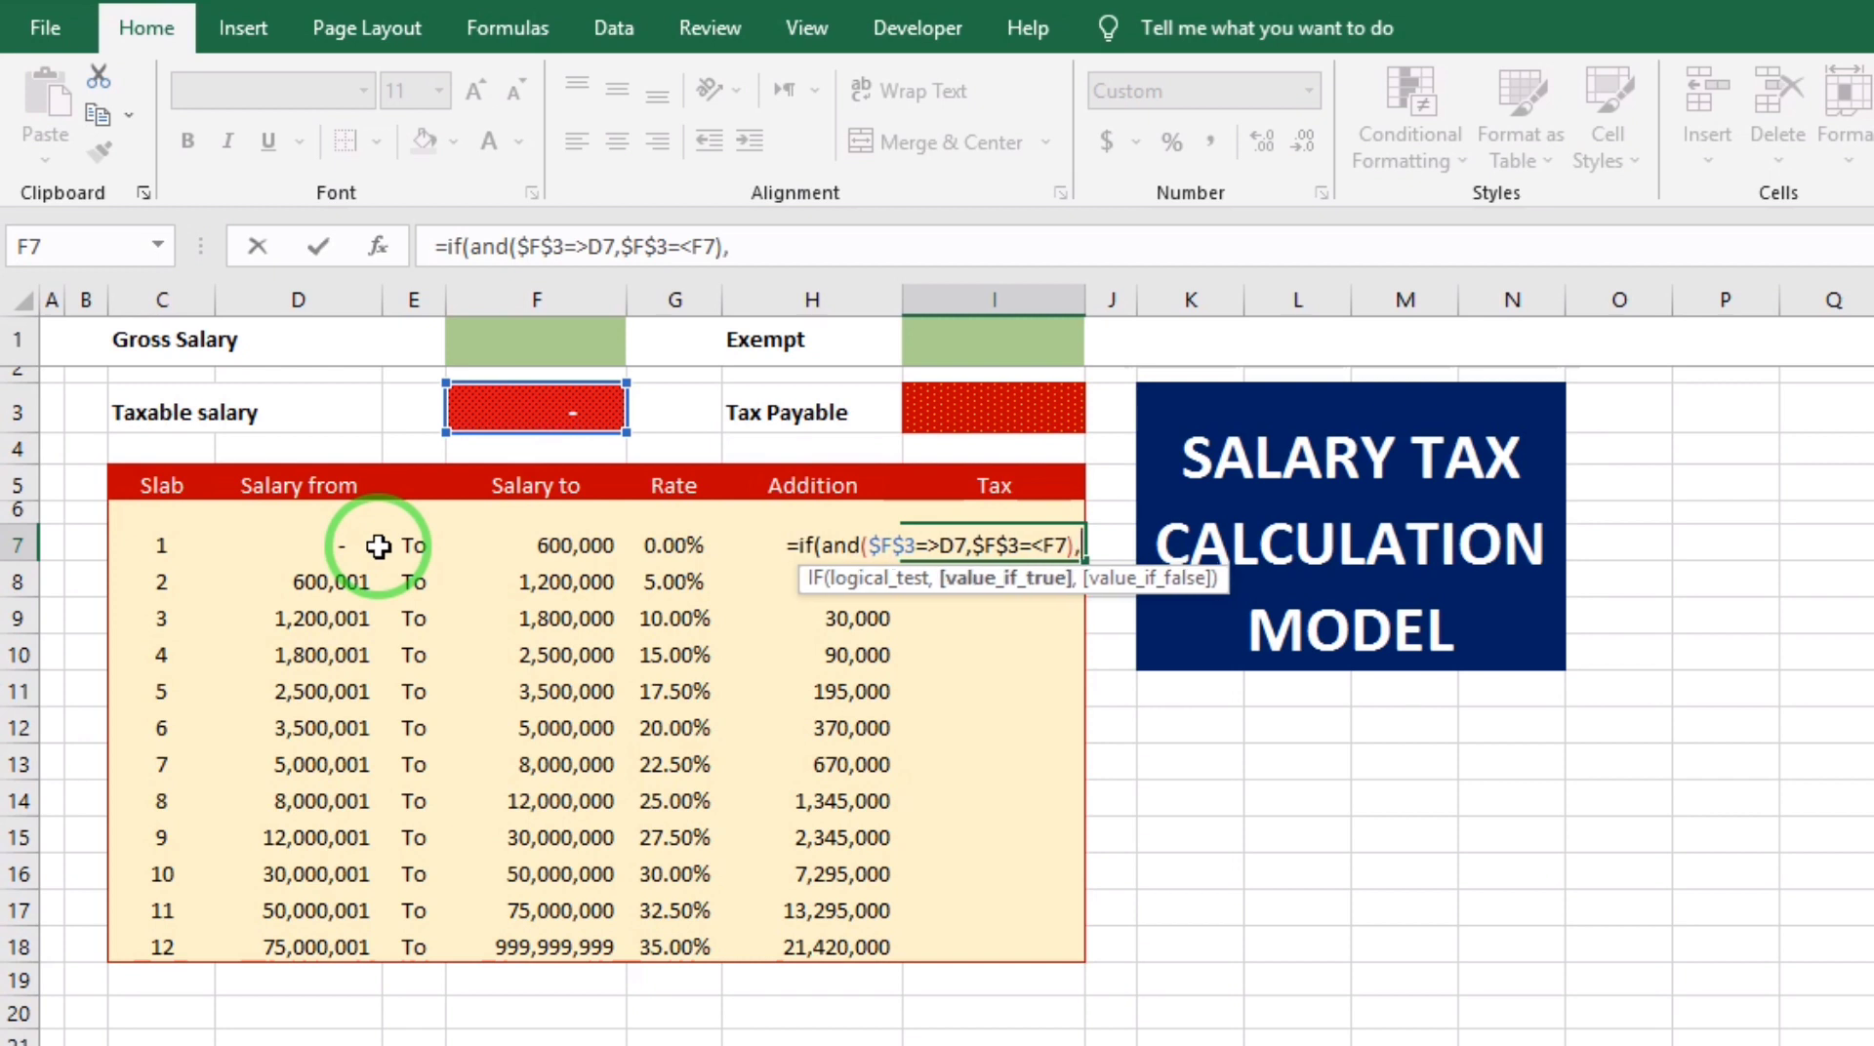
pyautogui.click(501, 400)
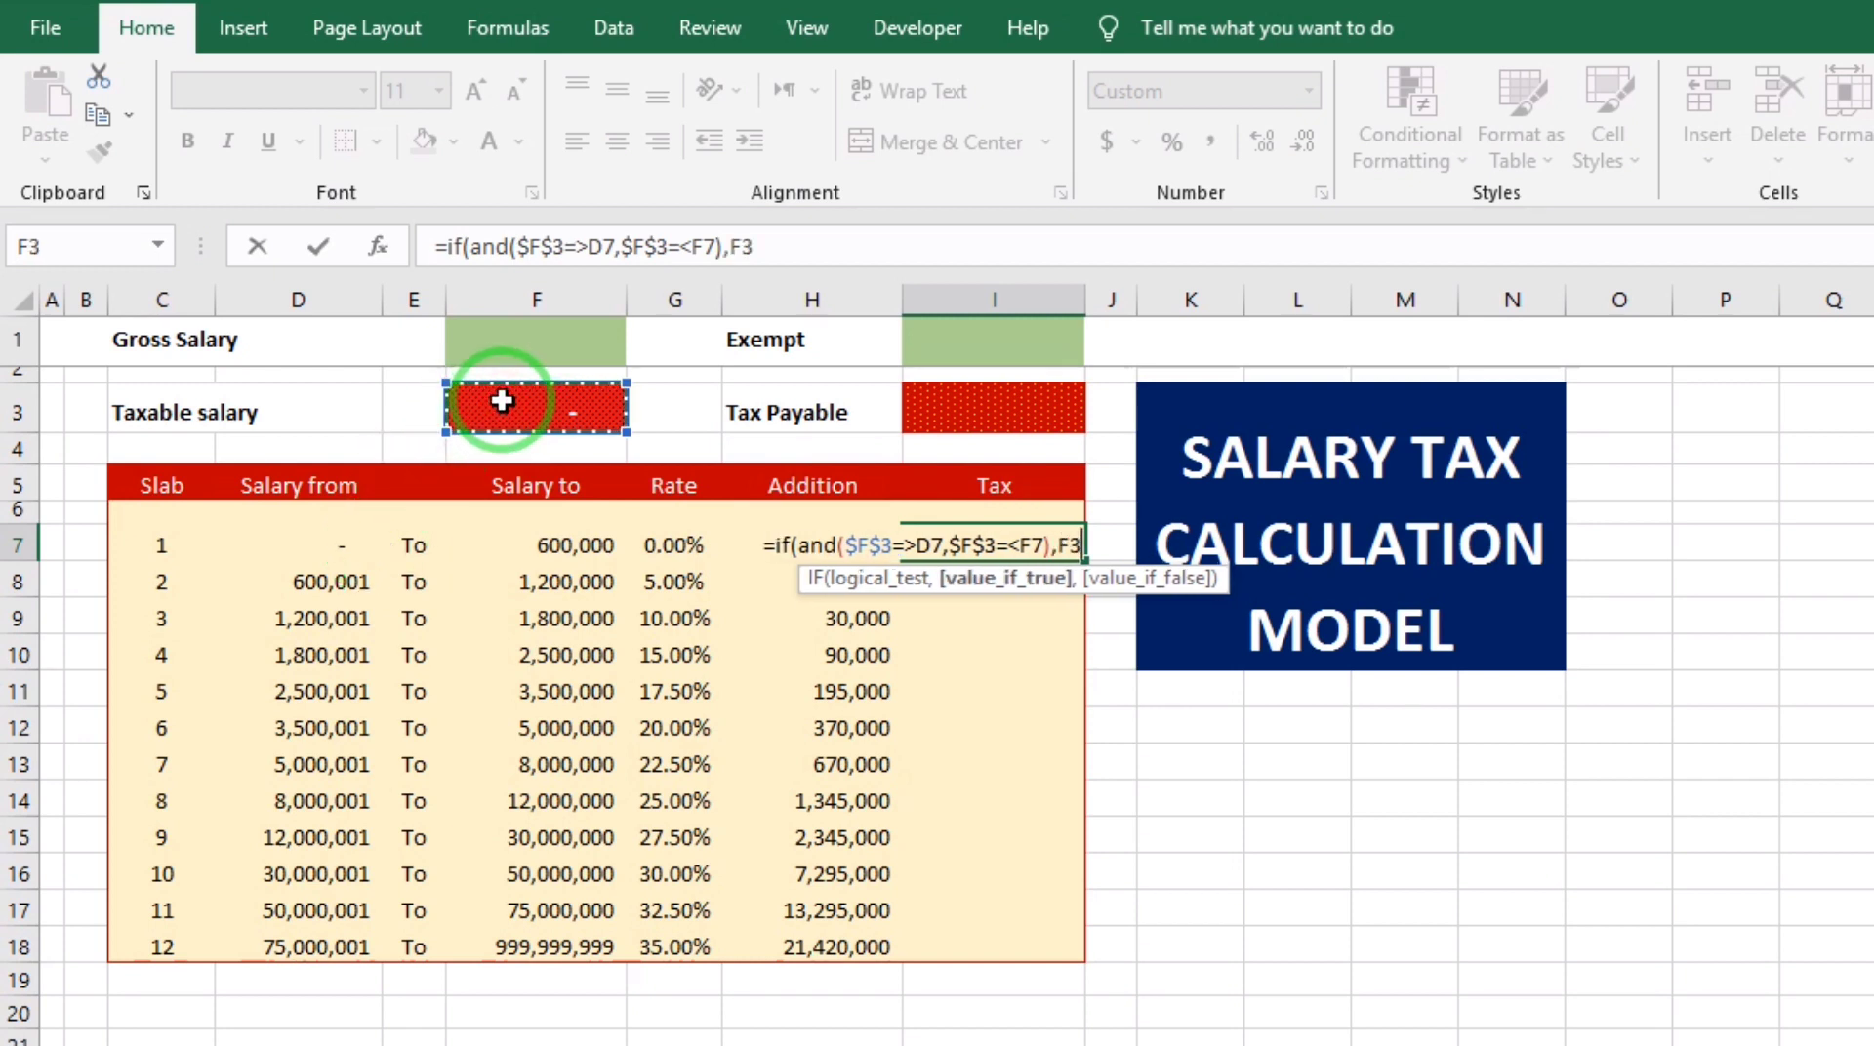
pyautogui.press('F4')
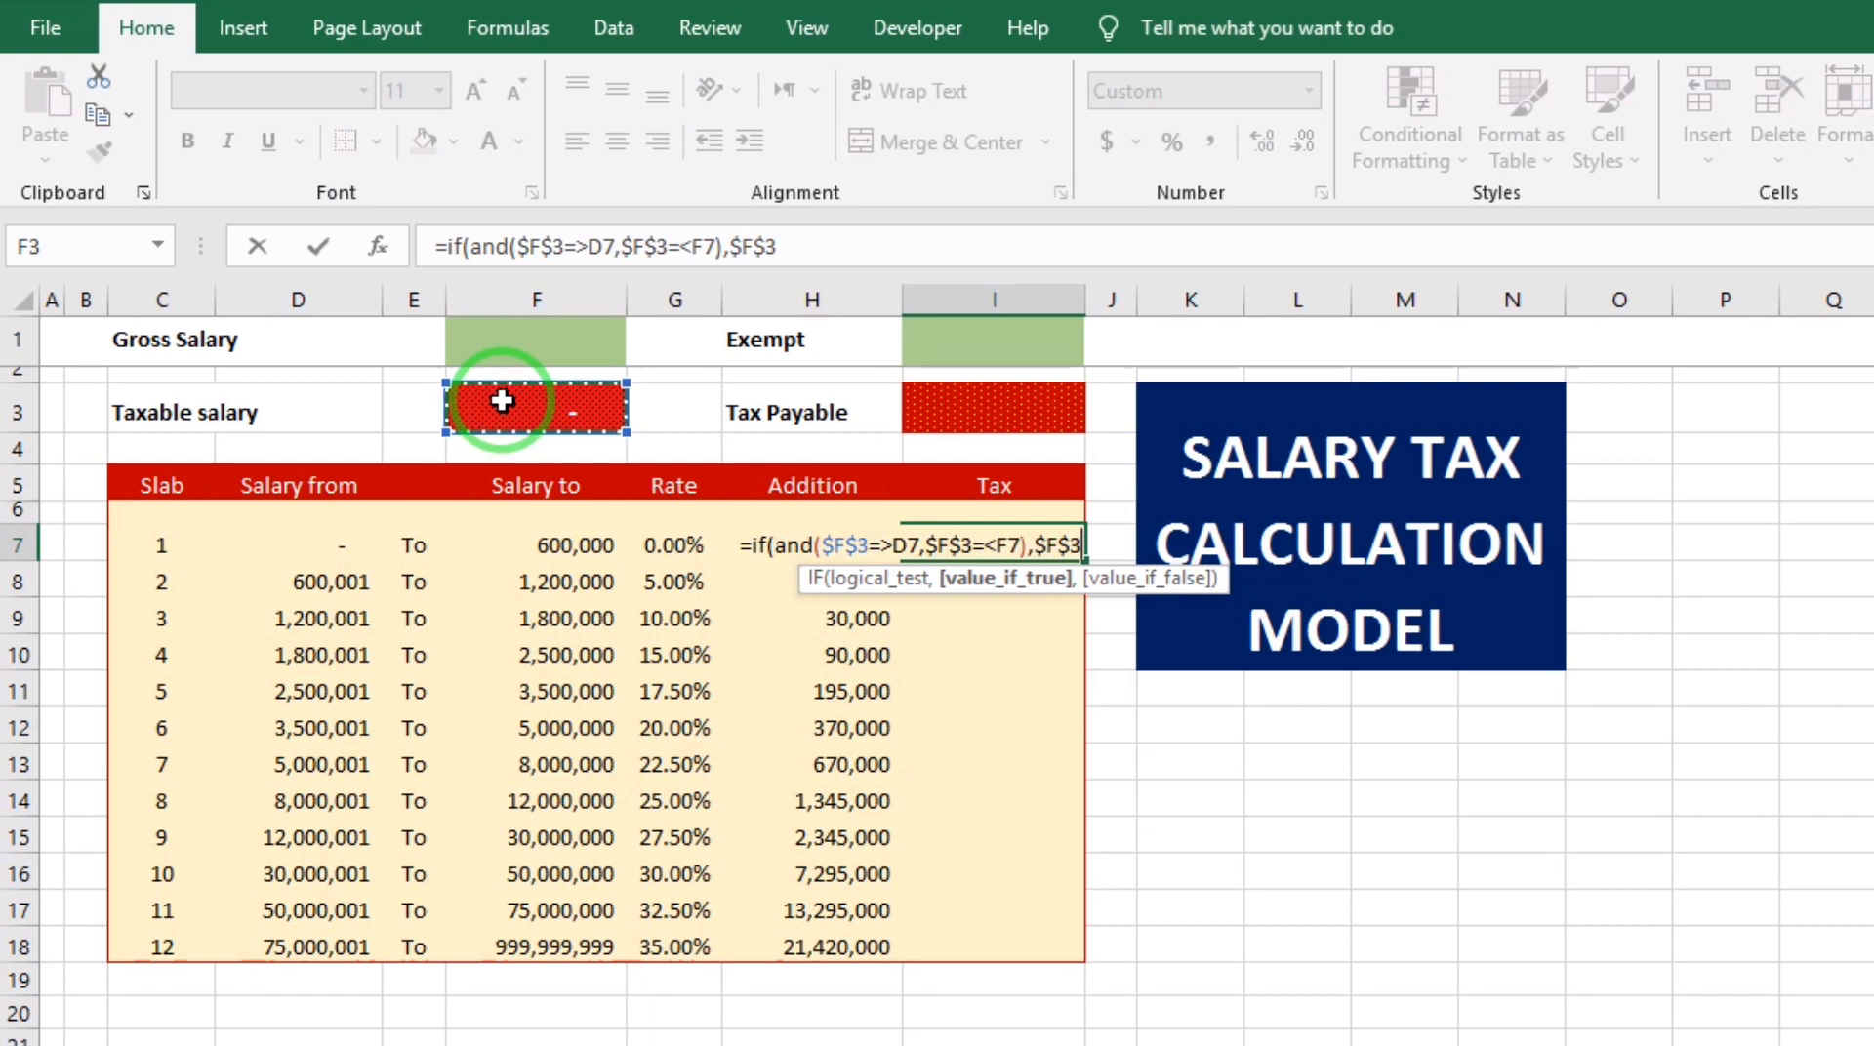
pyautogui.write(',')
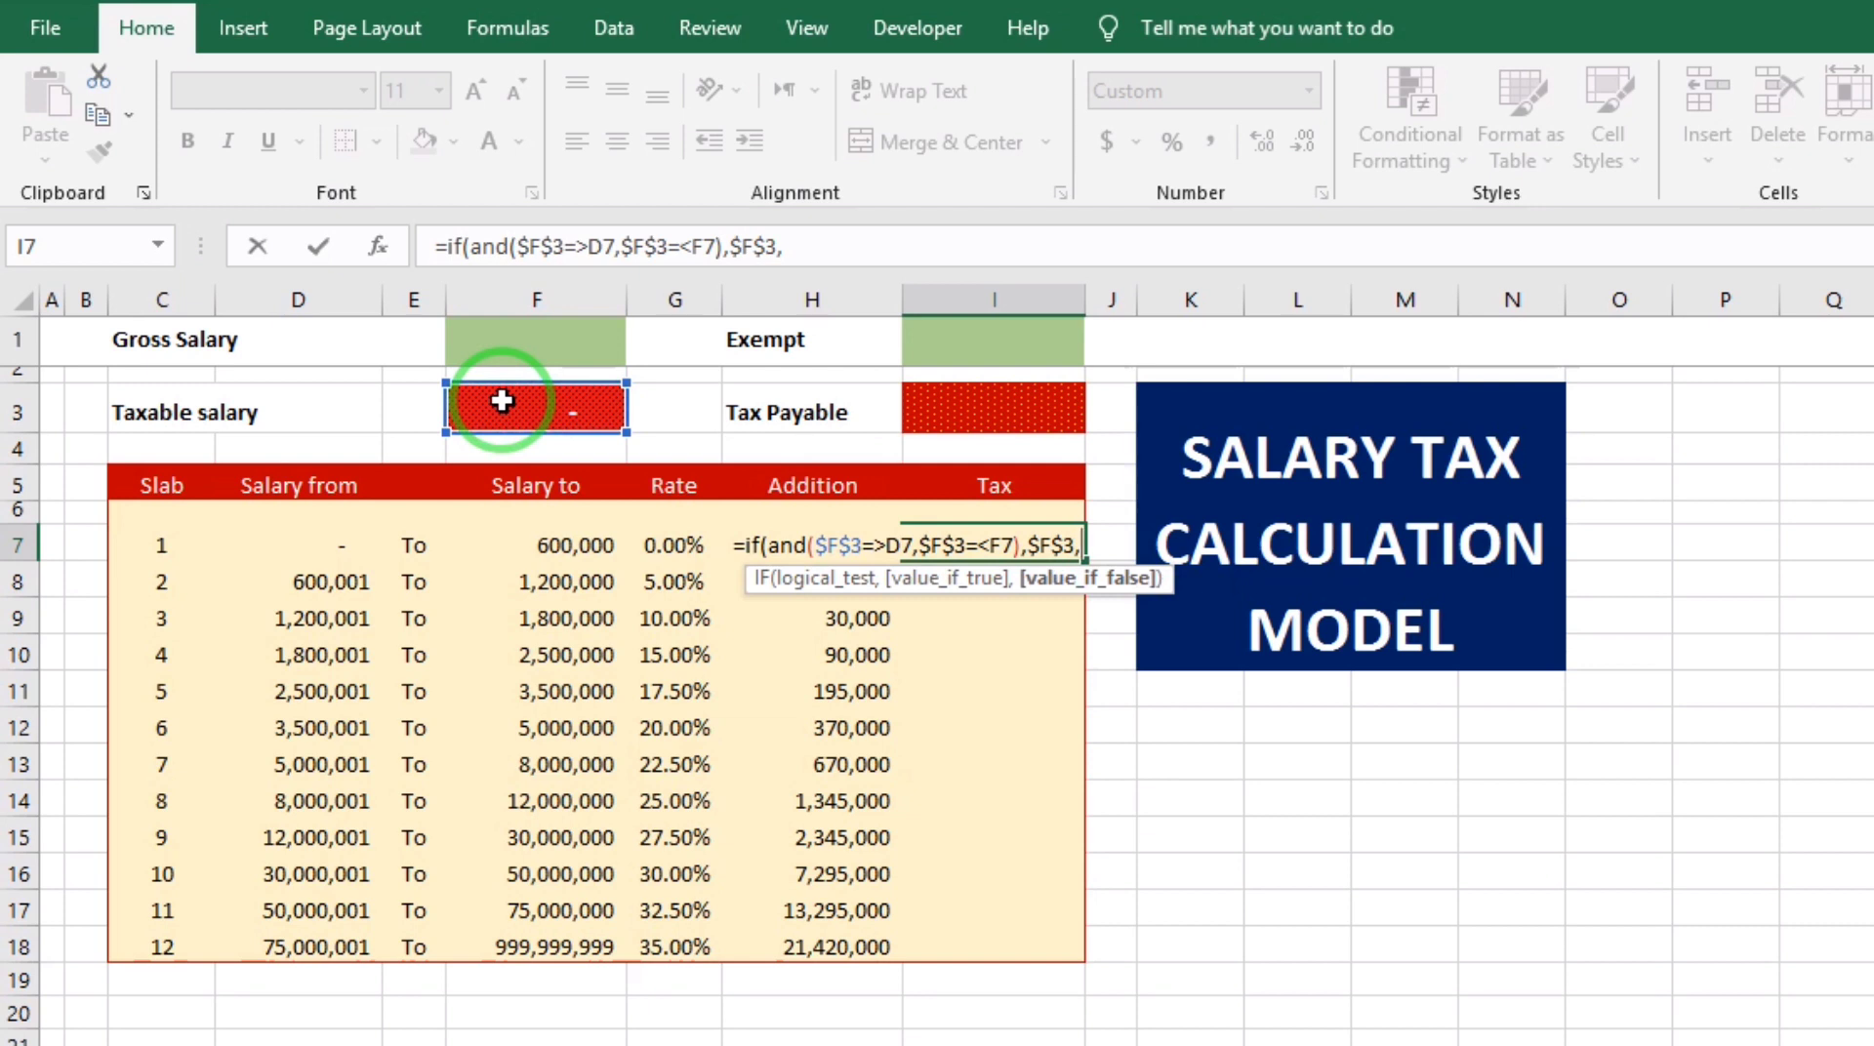
pyautogui.write('0')
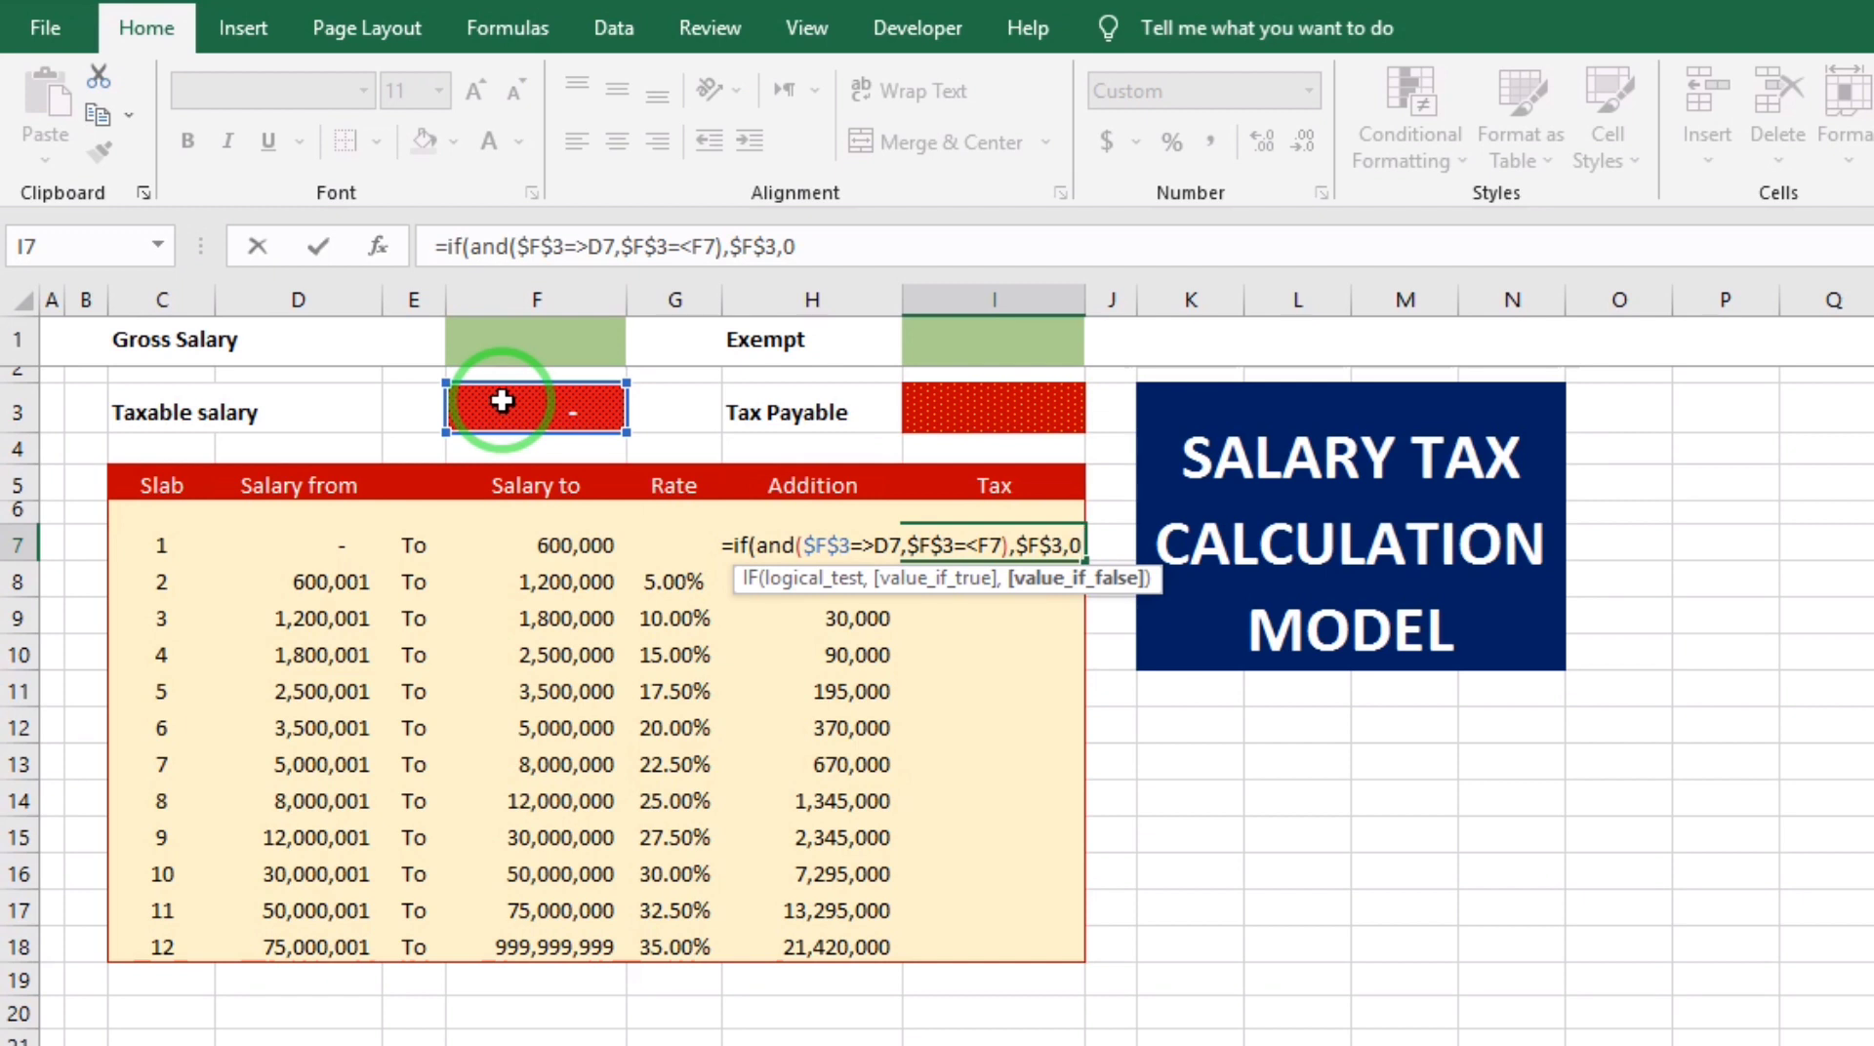
pyautogui.write(')')
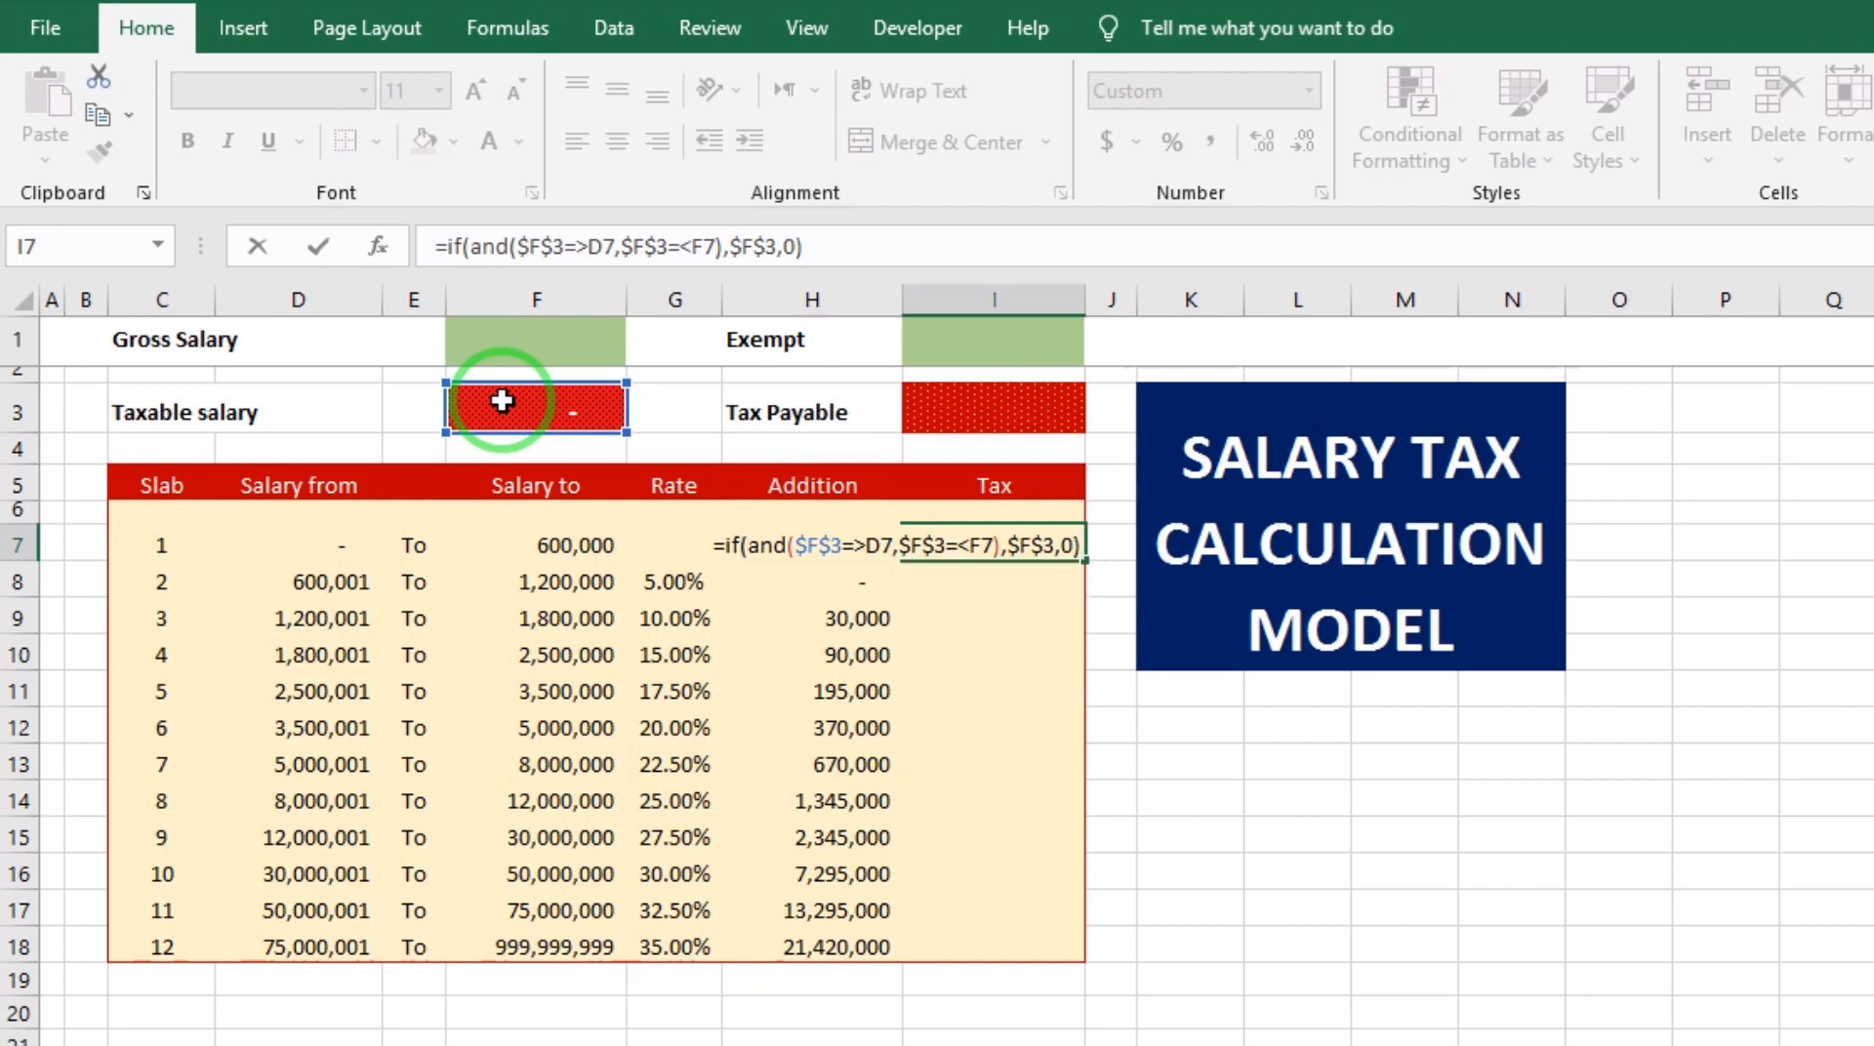
pyautogui.press('Return')
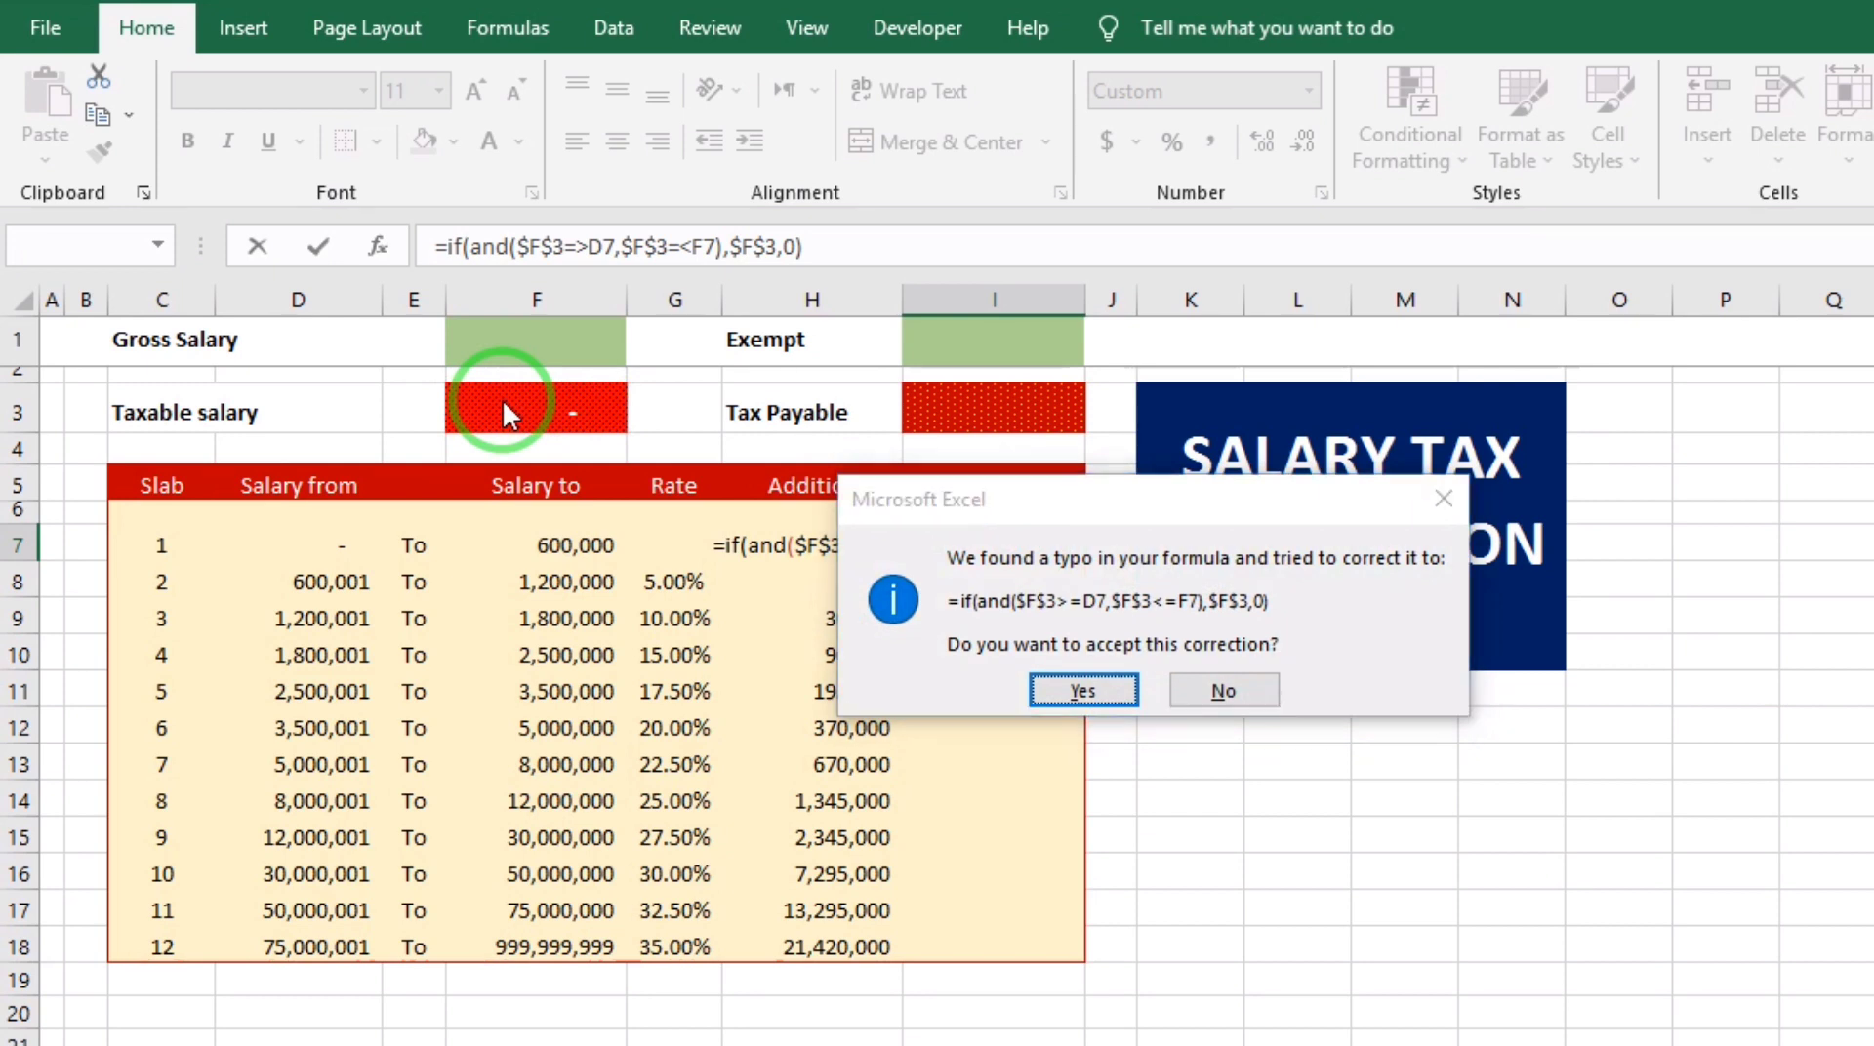
pyautogui.press('Return')
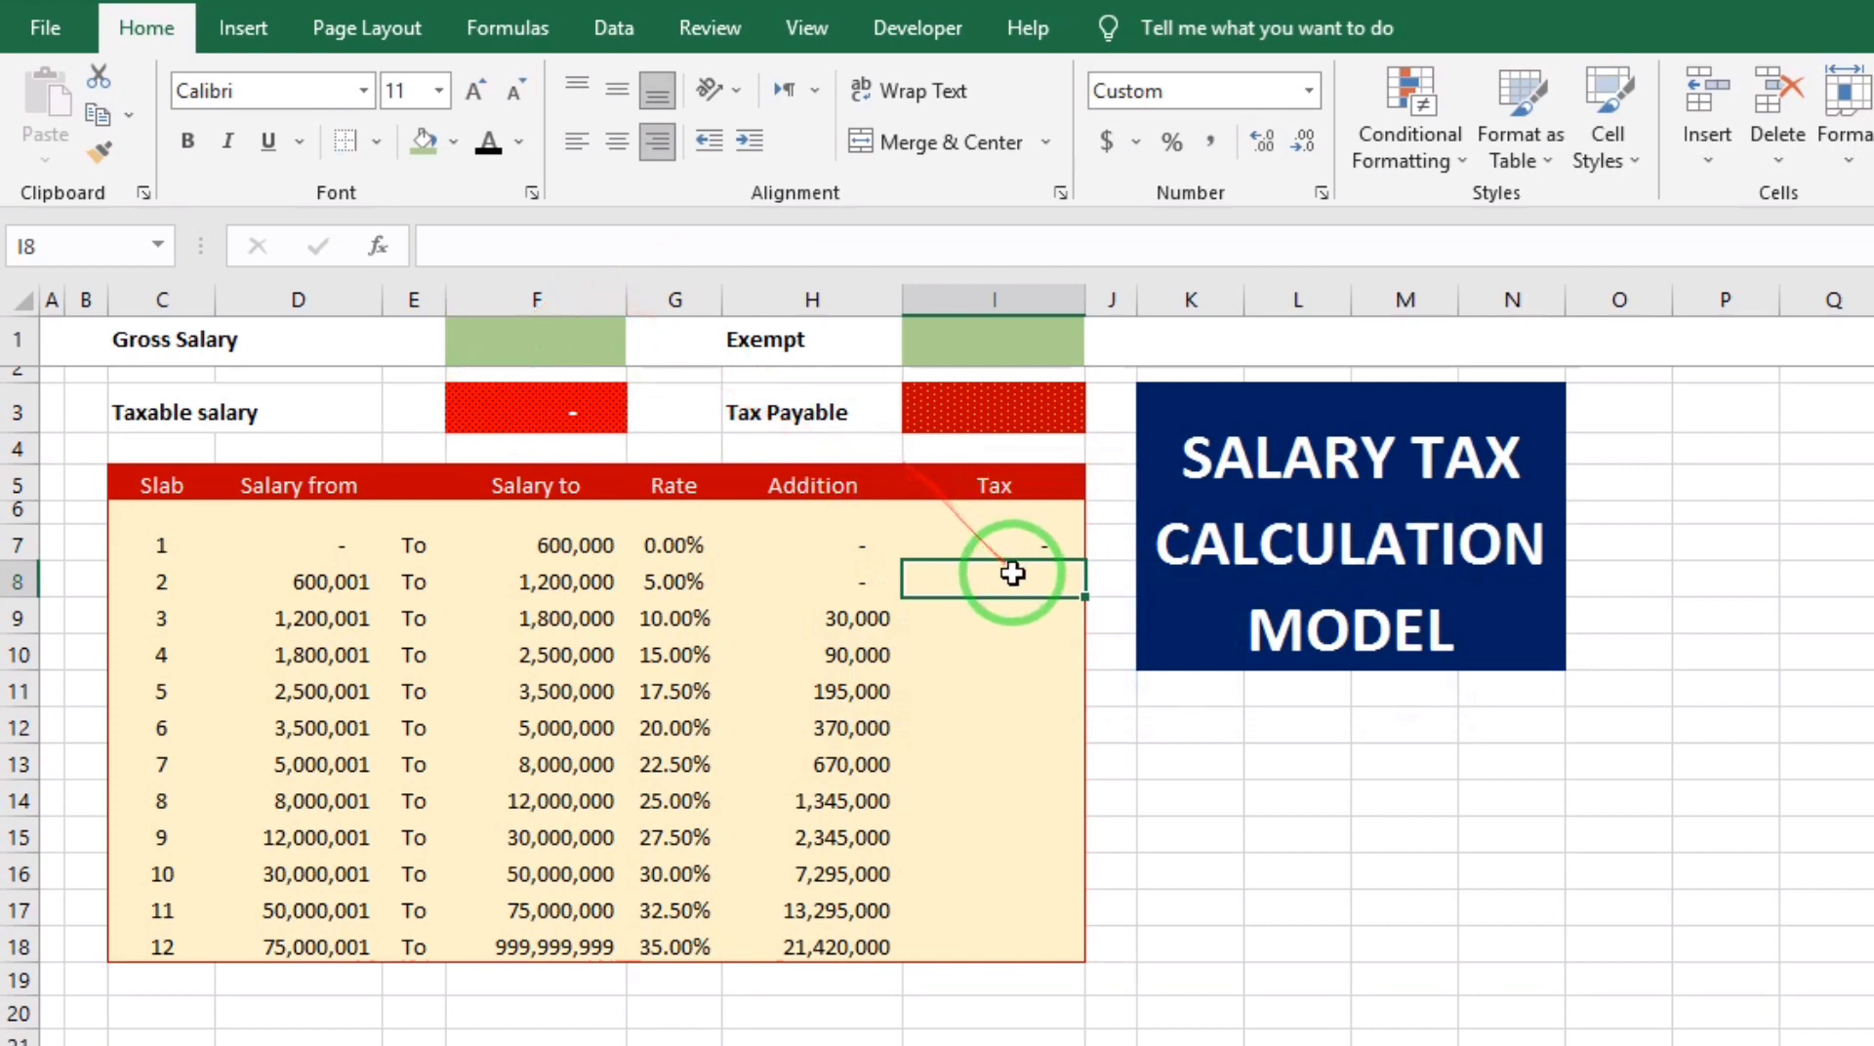
pyautogui.click(1010, 544)
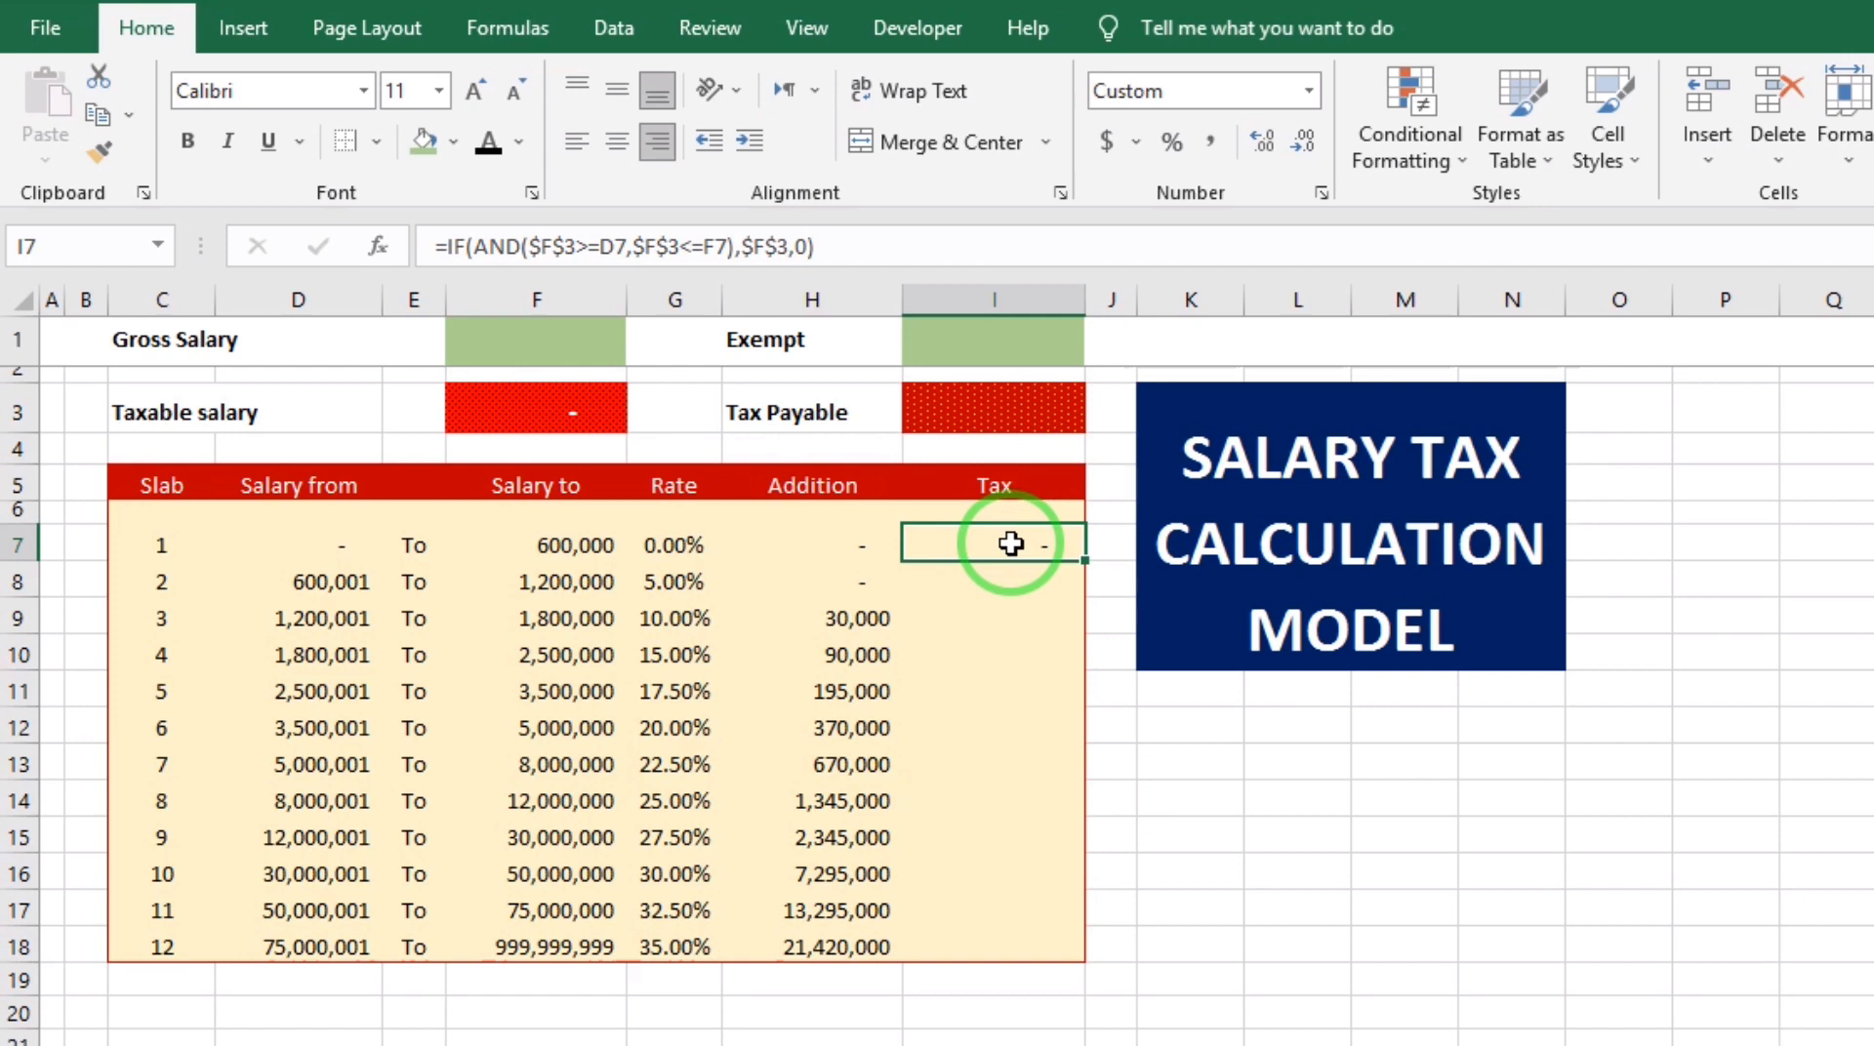
pyautogui.click(536, 344)
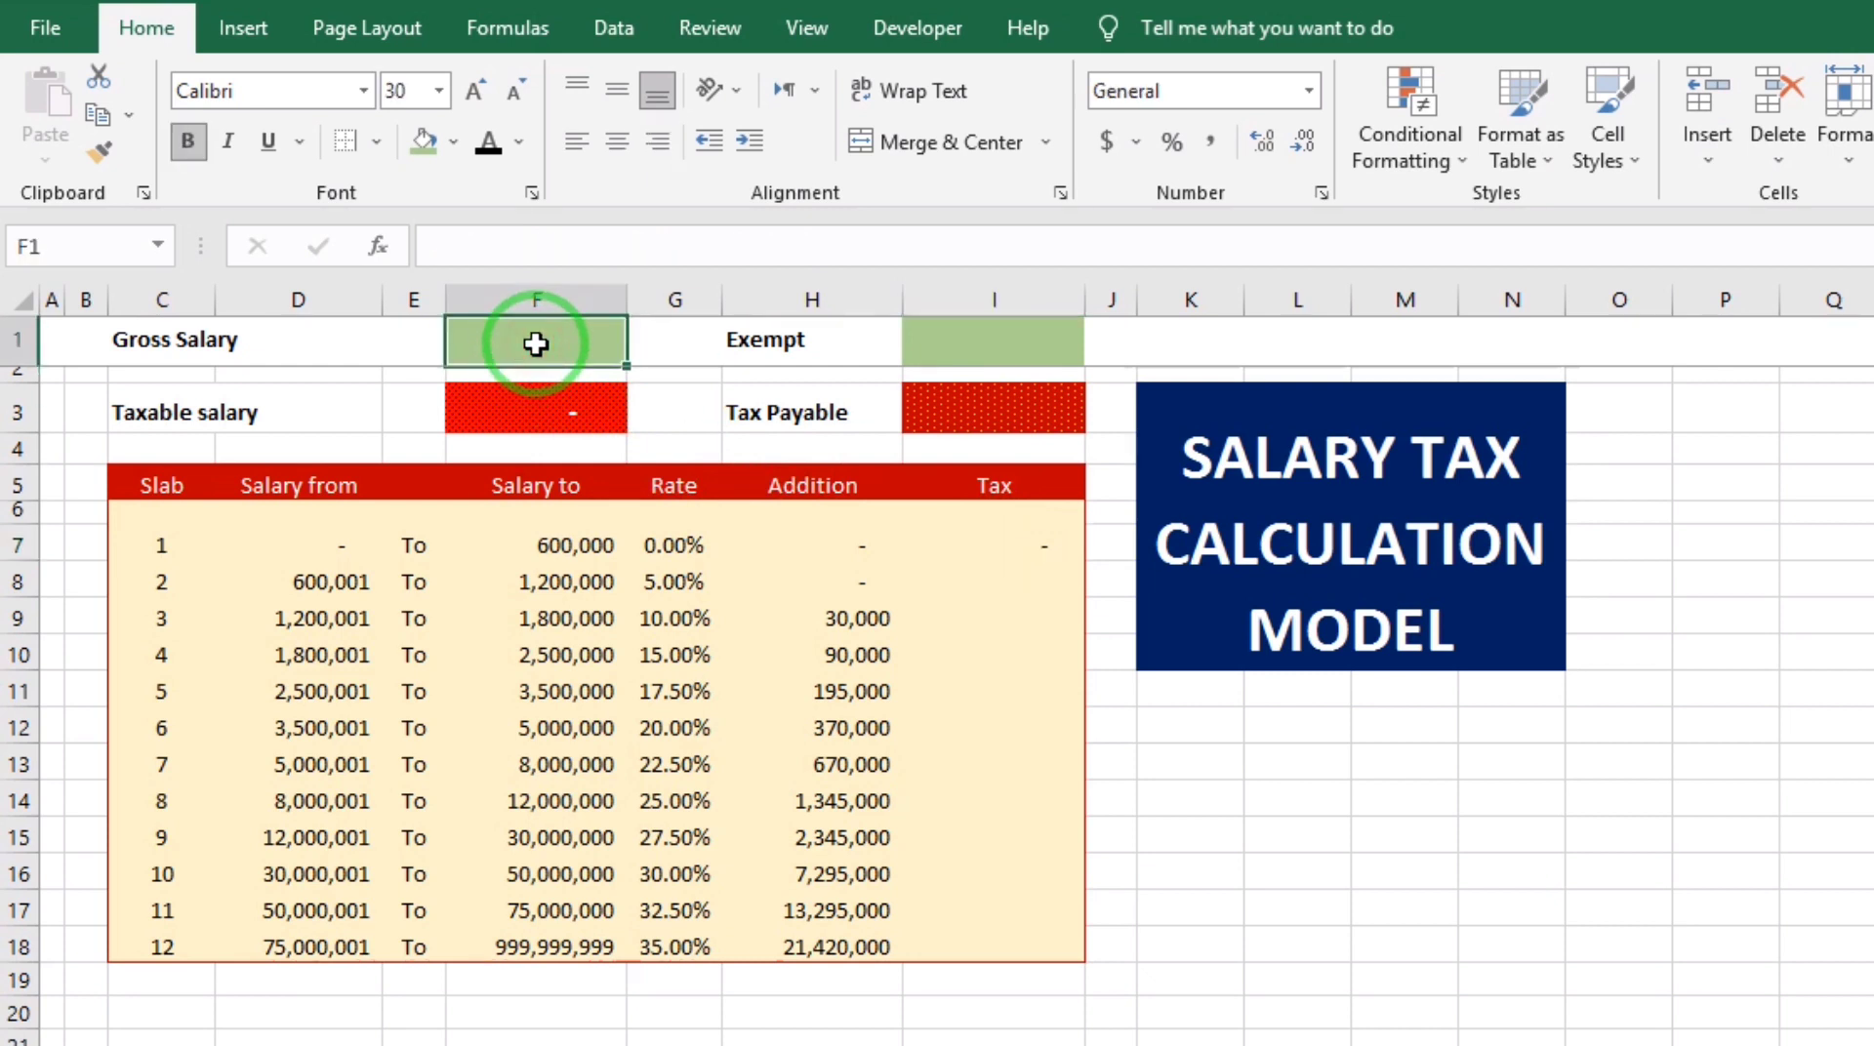
pyautogui.write('600')
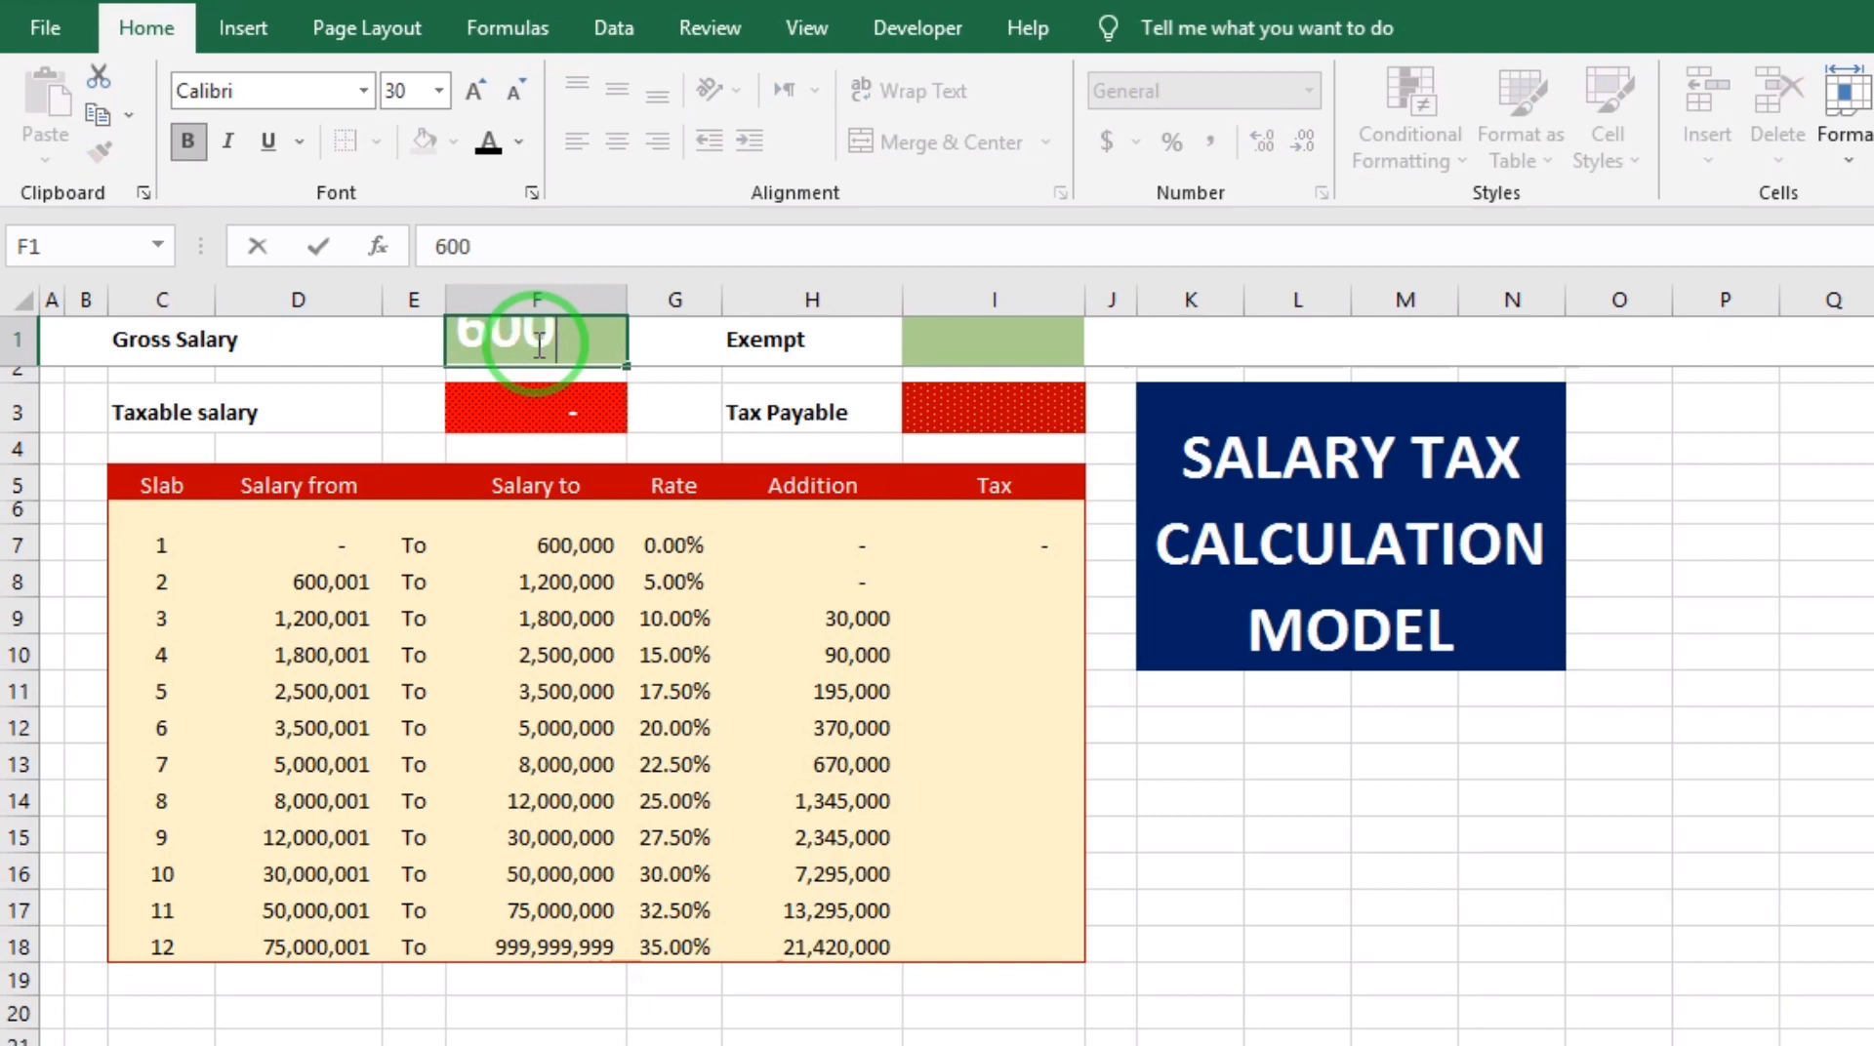
pyautogui.click(410, 91)
pyautogui.write('12')
pyautogui.press('Return')
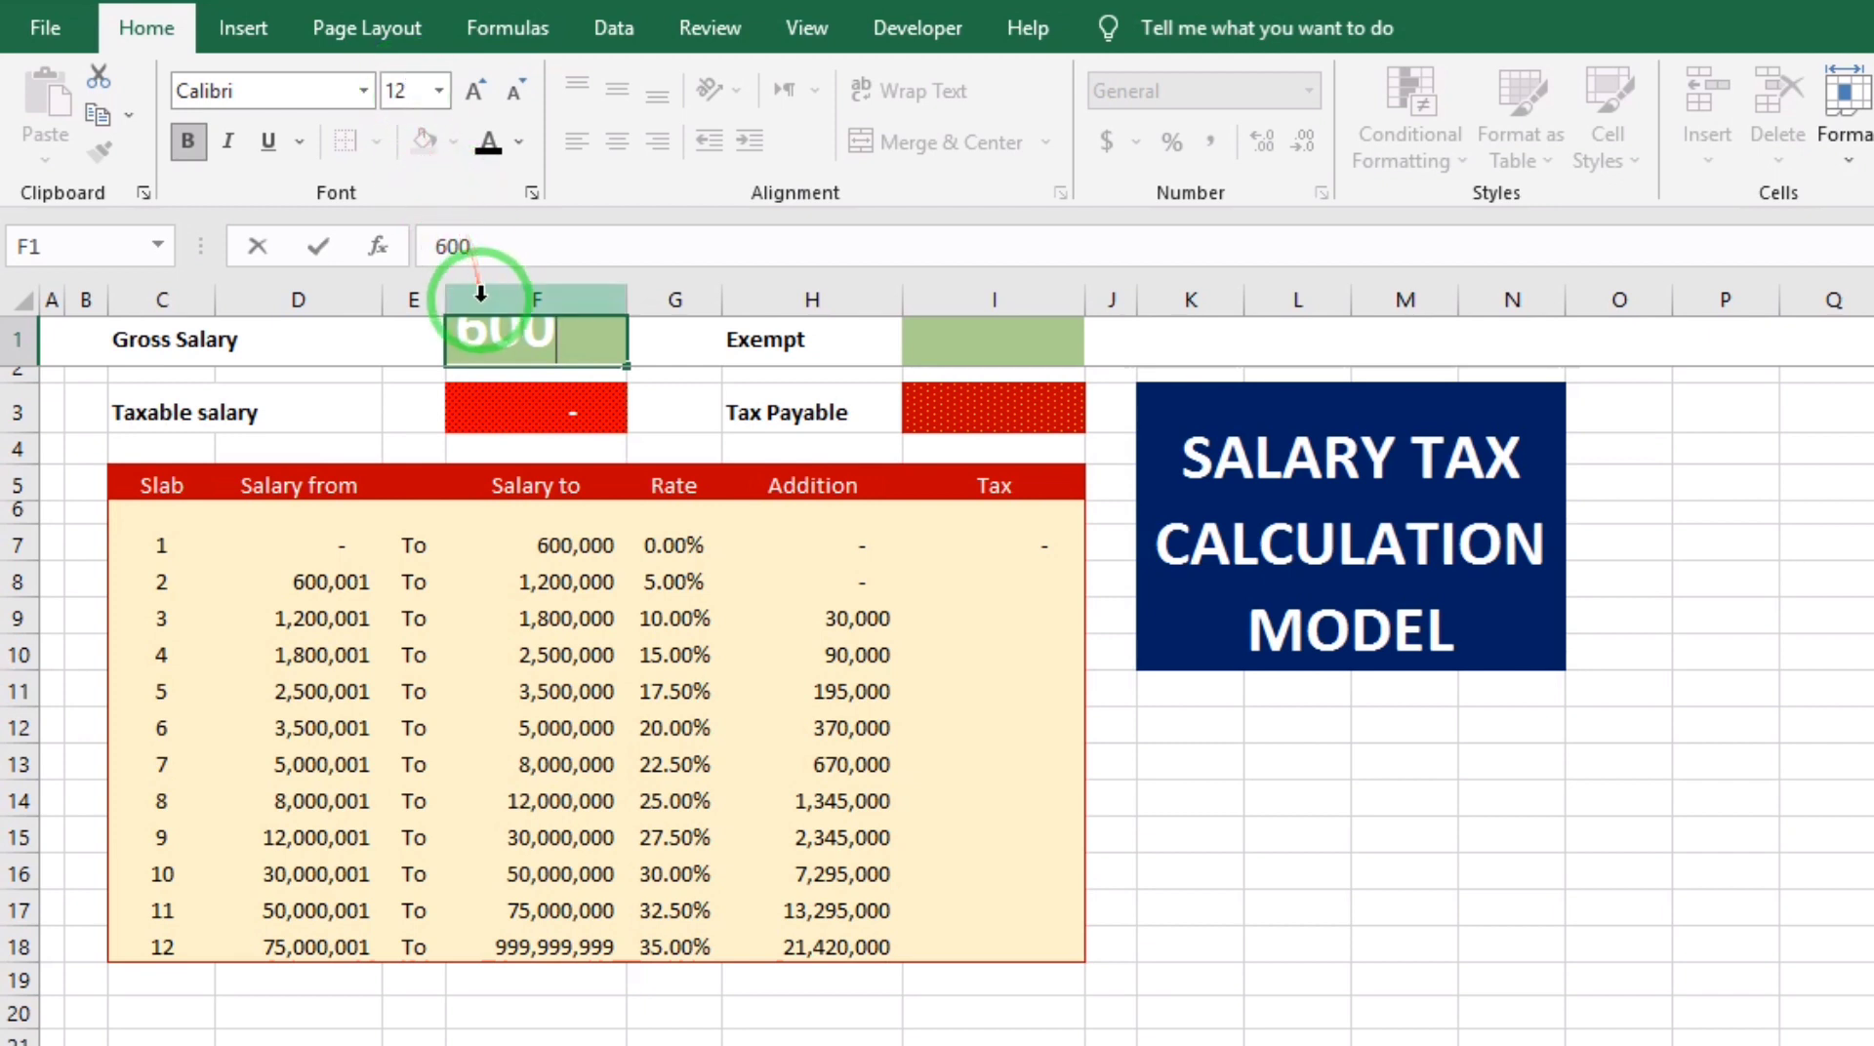
pyautogui.press('Escape')
# - Set the Gross Salary input cell's font size to 11 and copy its formatting to the Exempt input cell
pyautogui.click(502, 344)
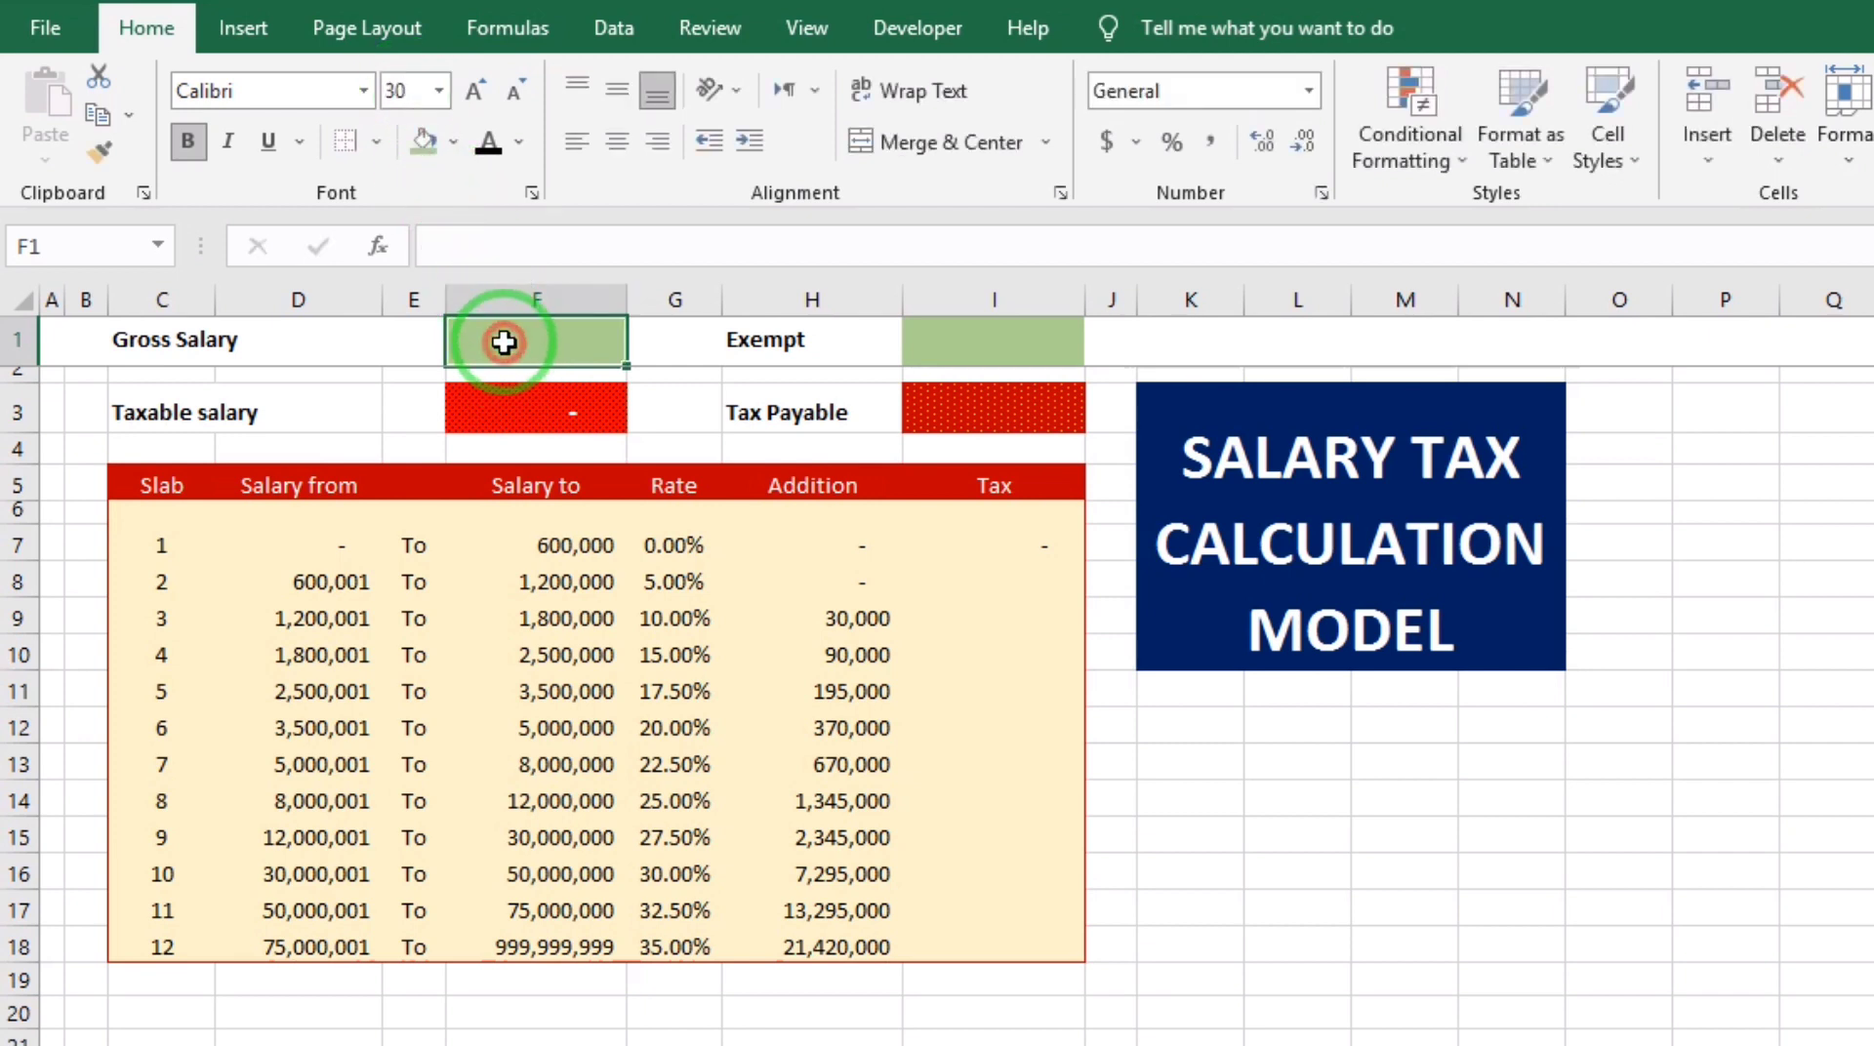
pyautogui.click(397, 87)
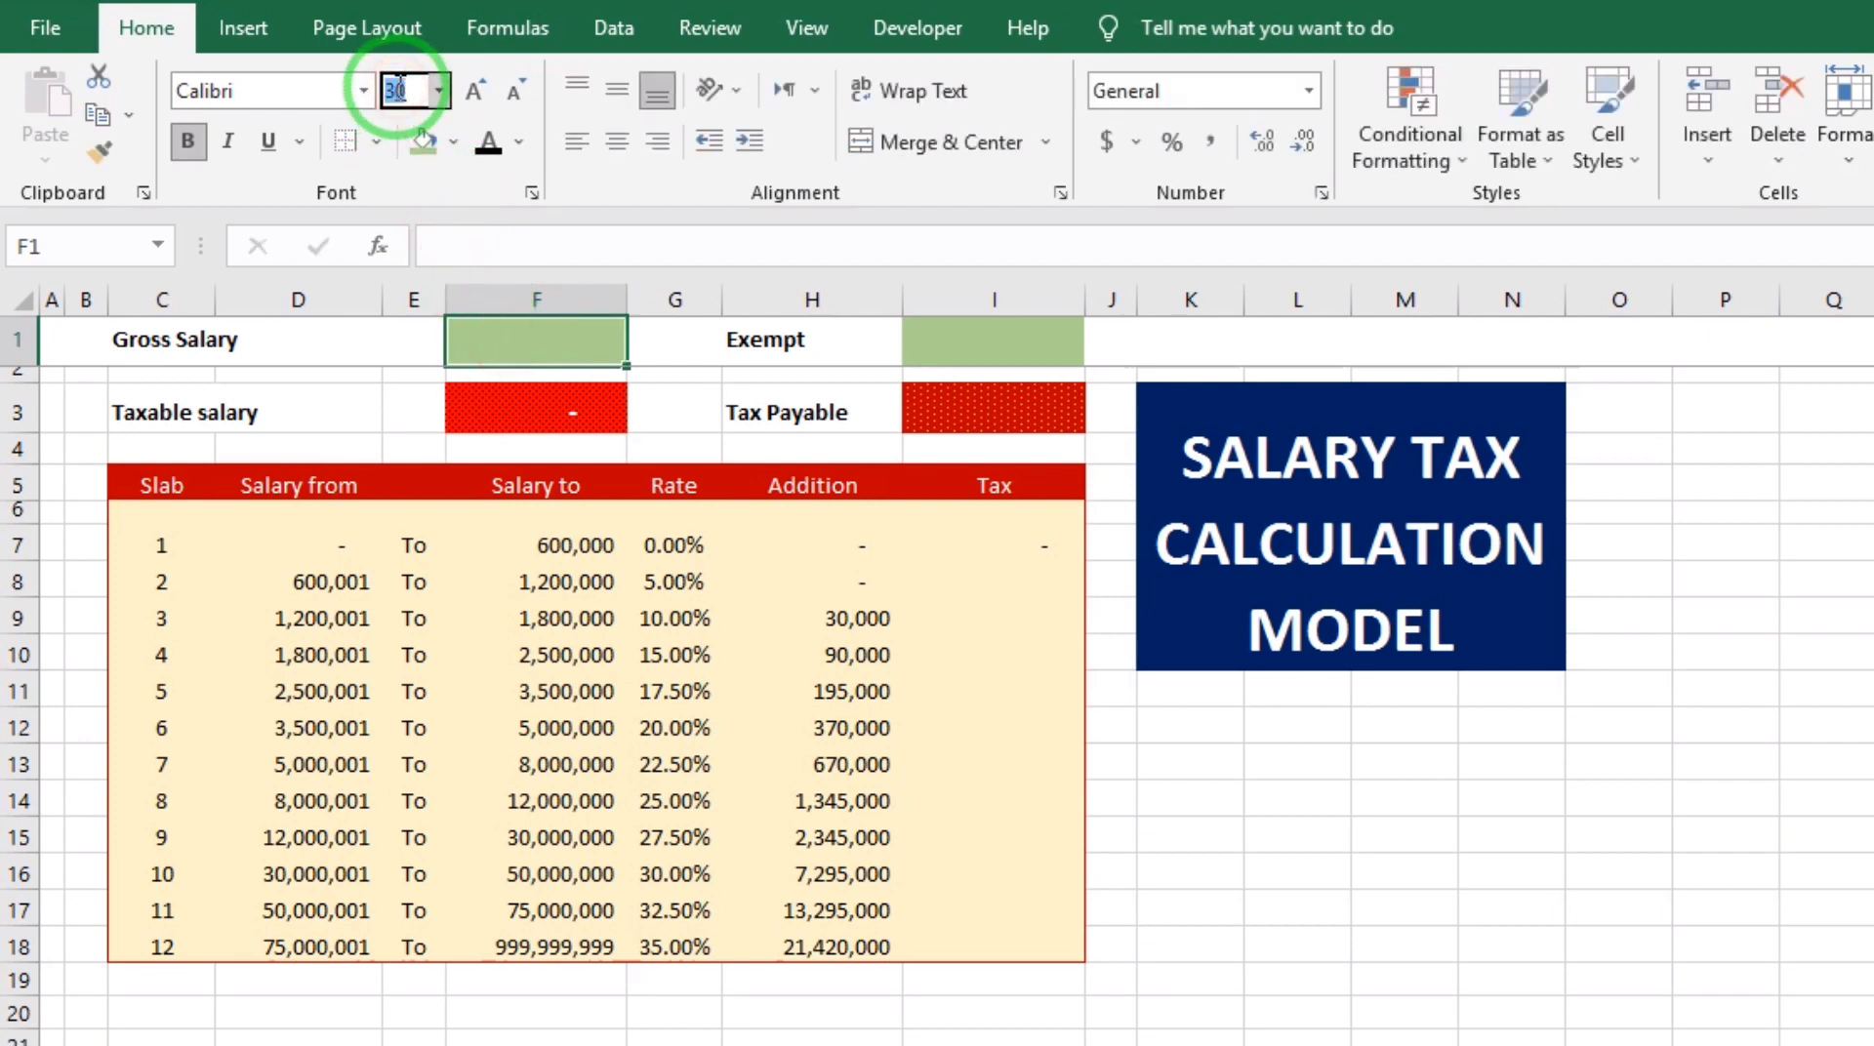
pyautogui.write('11')
pyautogui.press('Return')
pyautogui.click(477, 94)
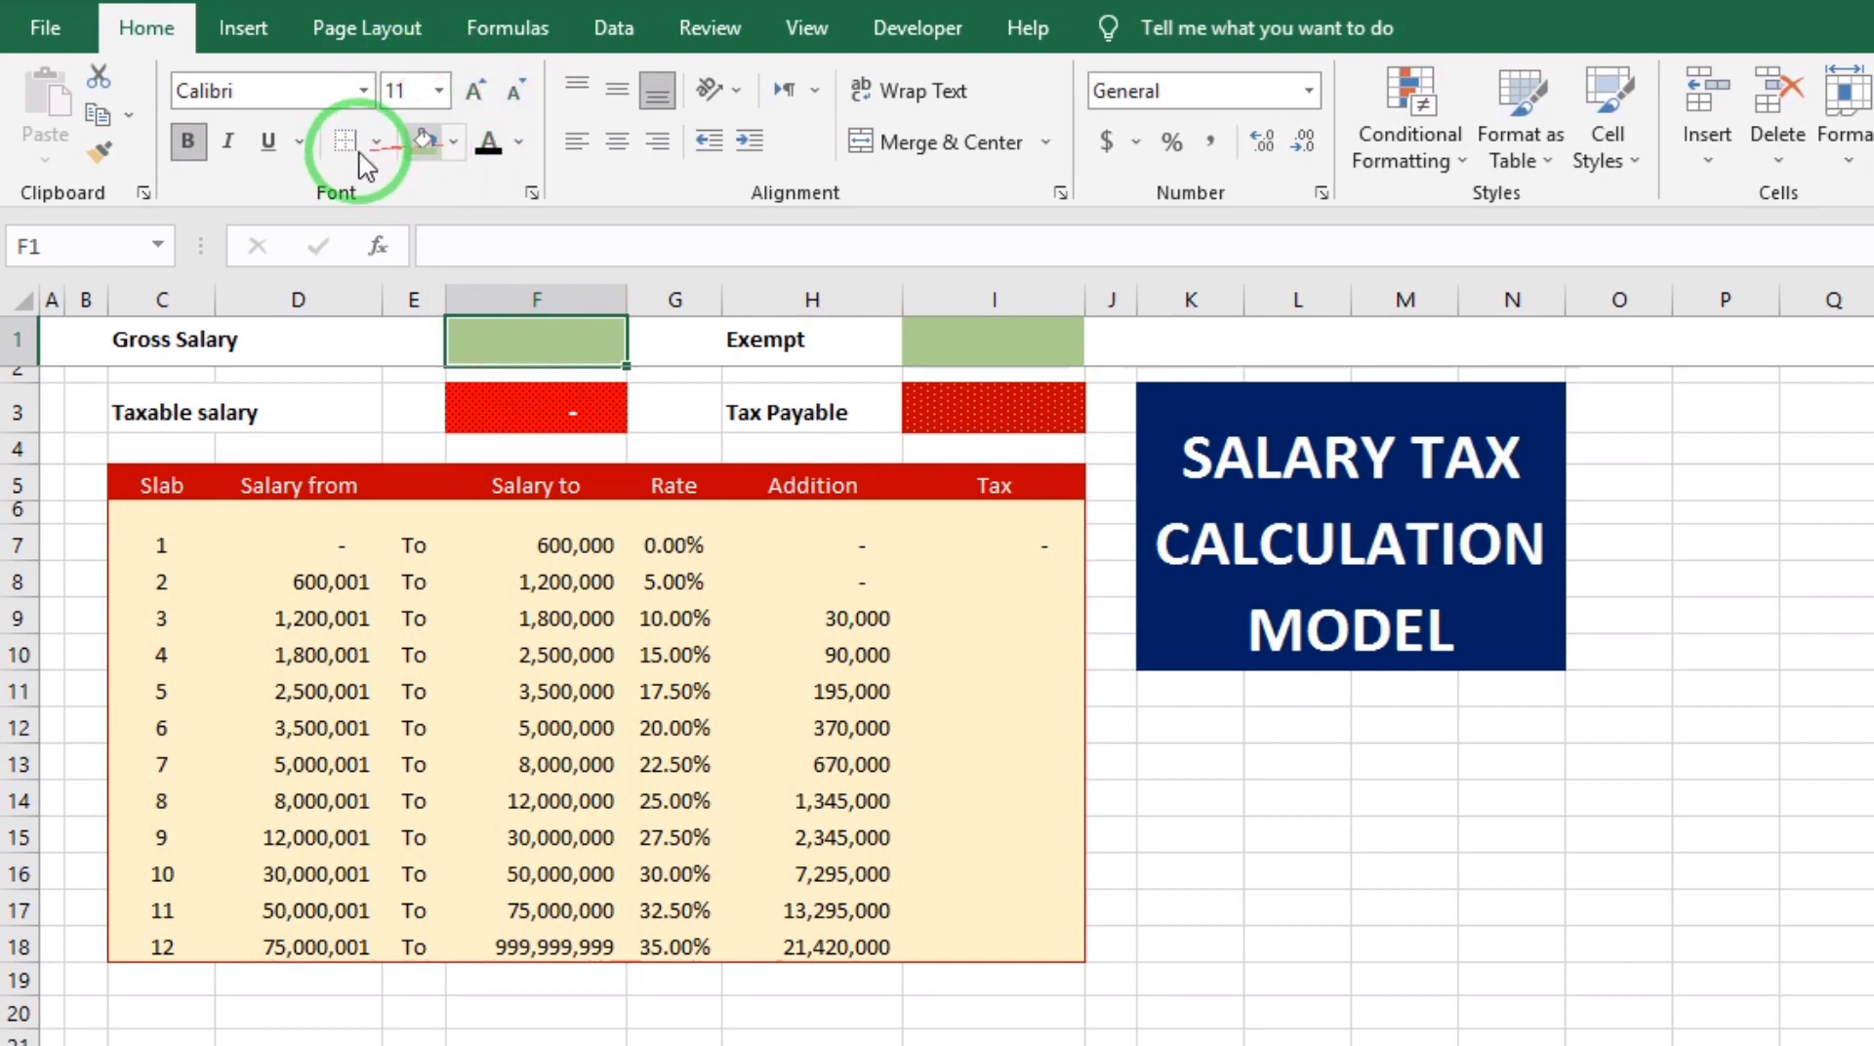
pyautogui.click(99, 151)
pyautogui.click(1027, 337)
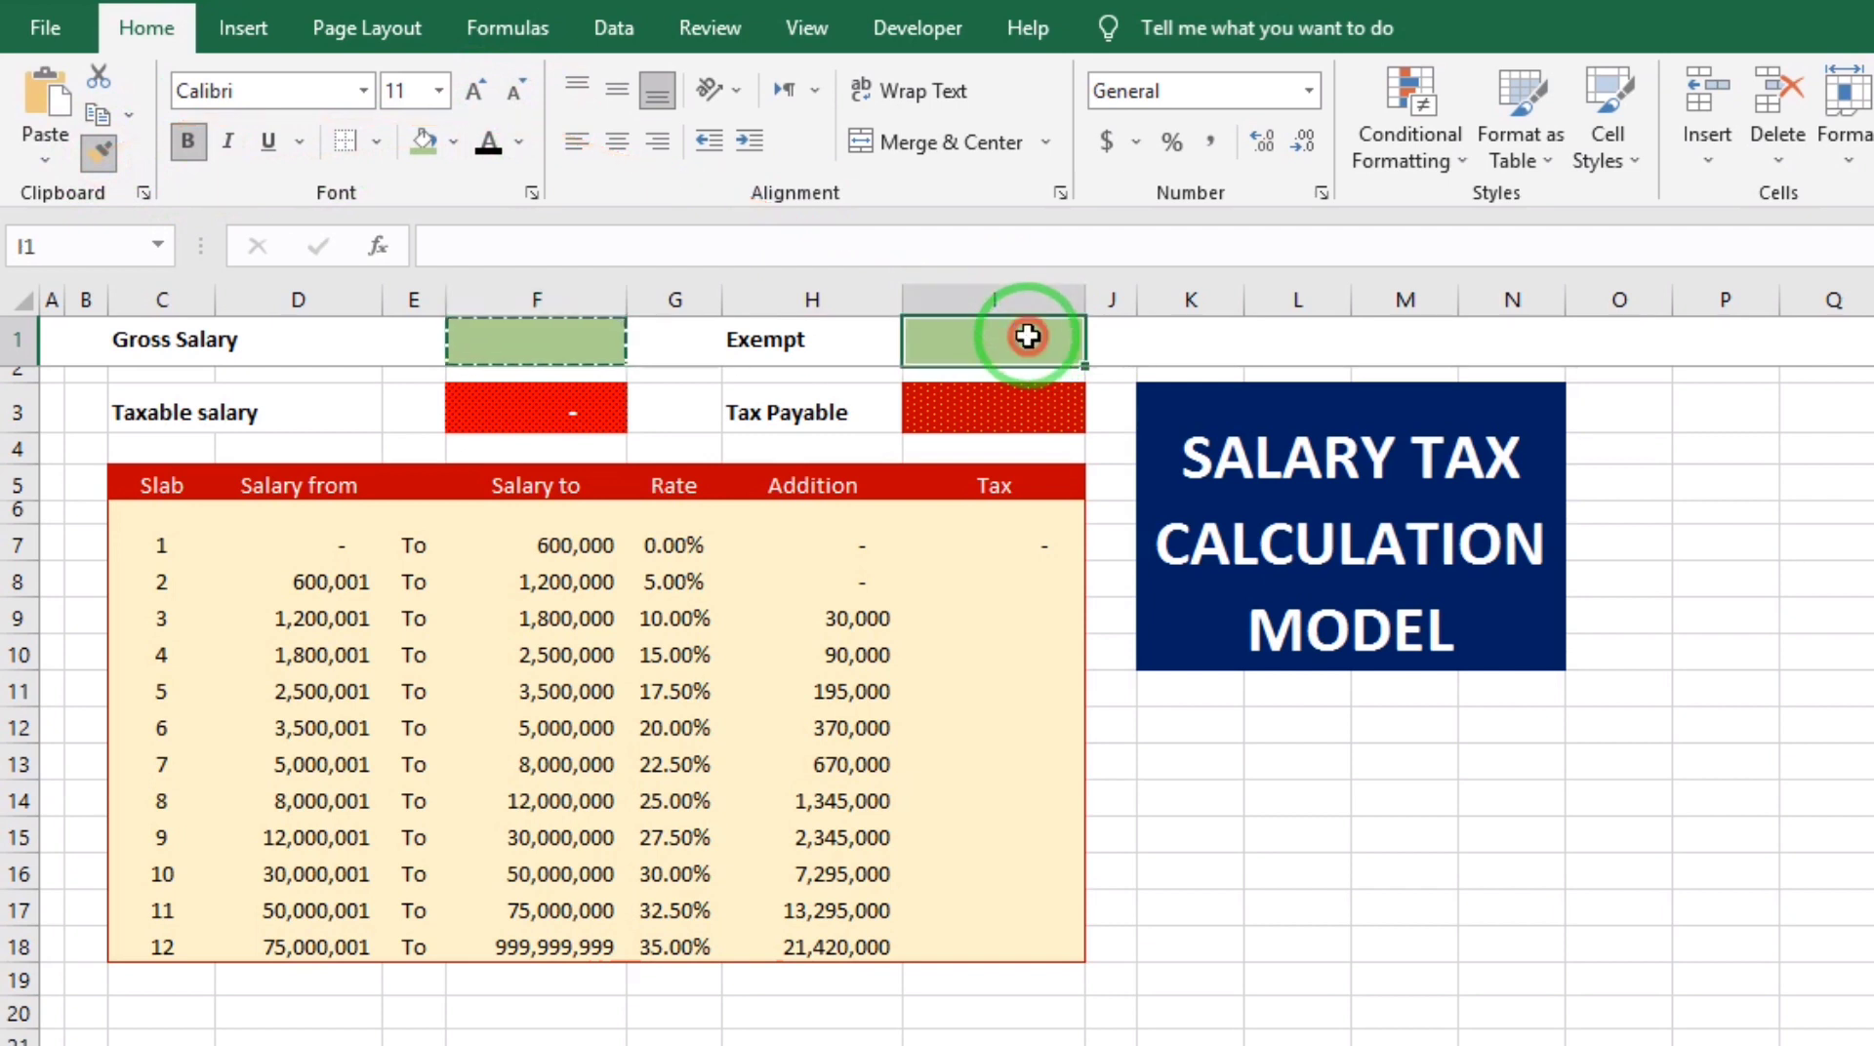
# - Enter 600000 as the gross salary in F1 and 12000 as the exempt amount in I1
pyautogui.click(564, 343)
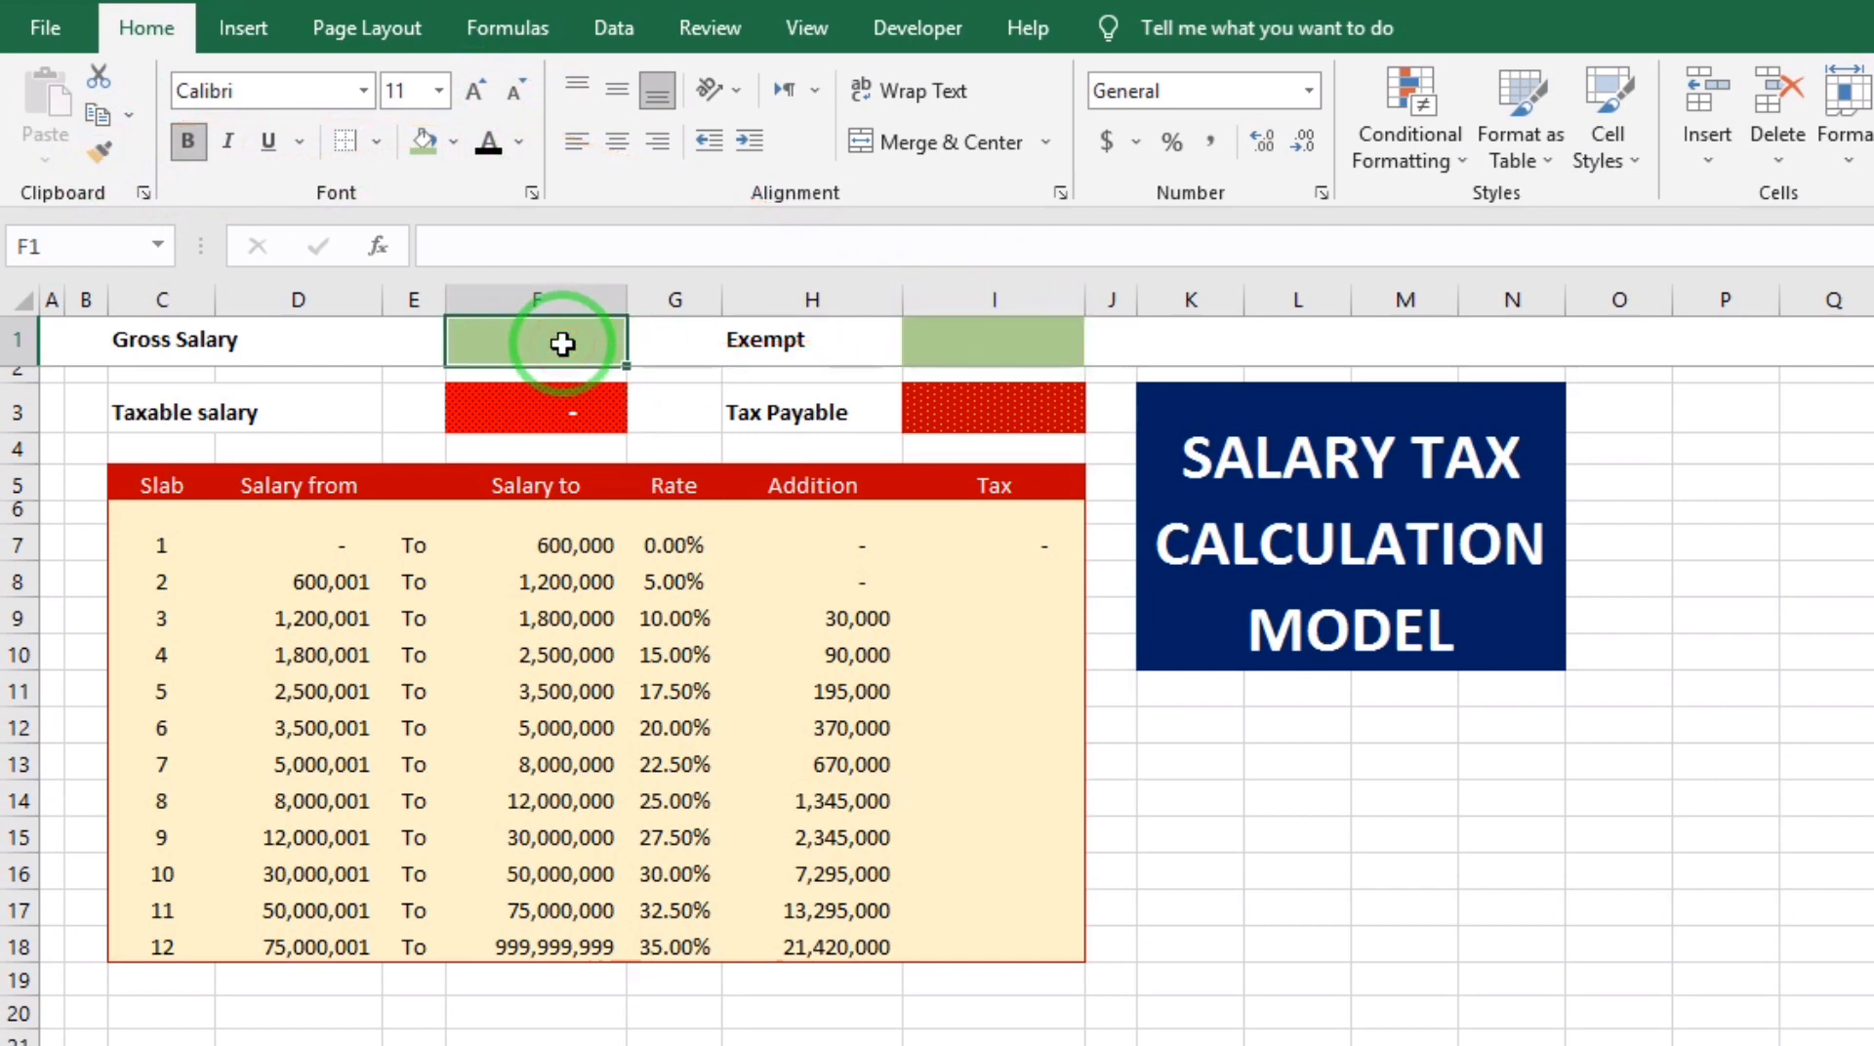
pyautogui.write('600000')
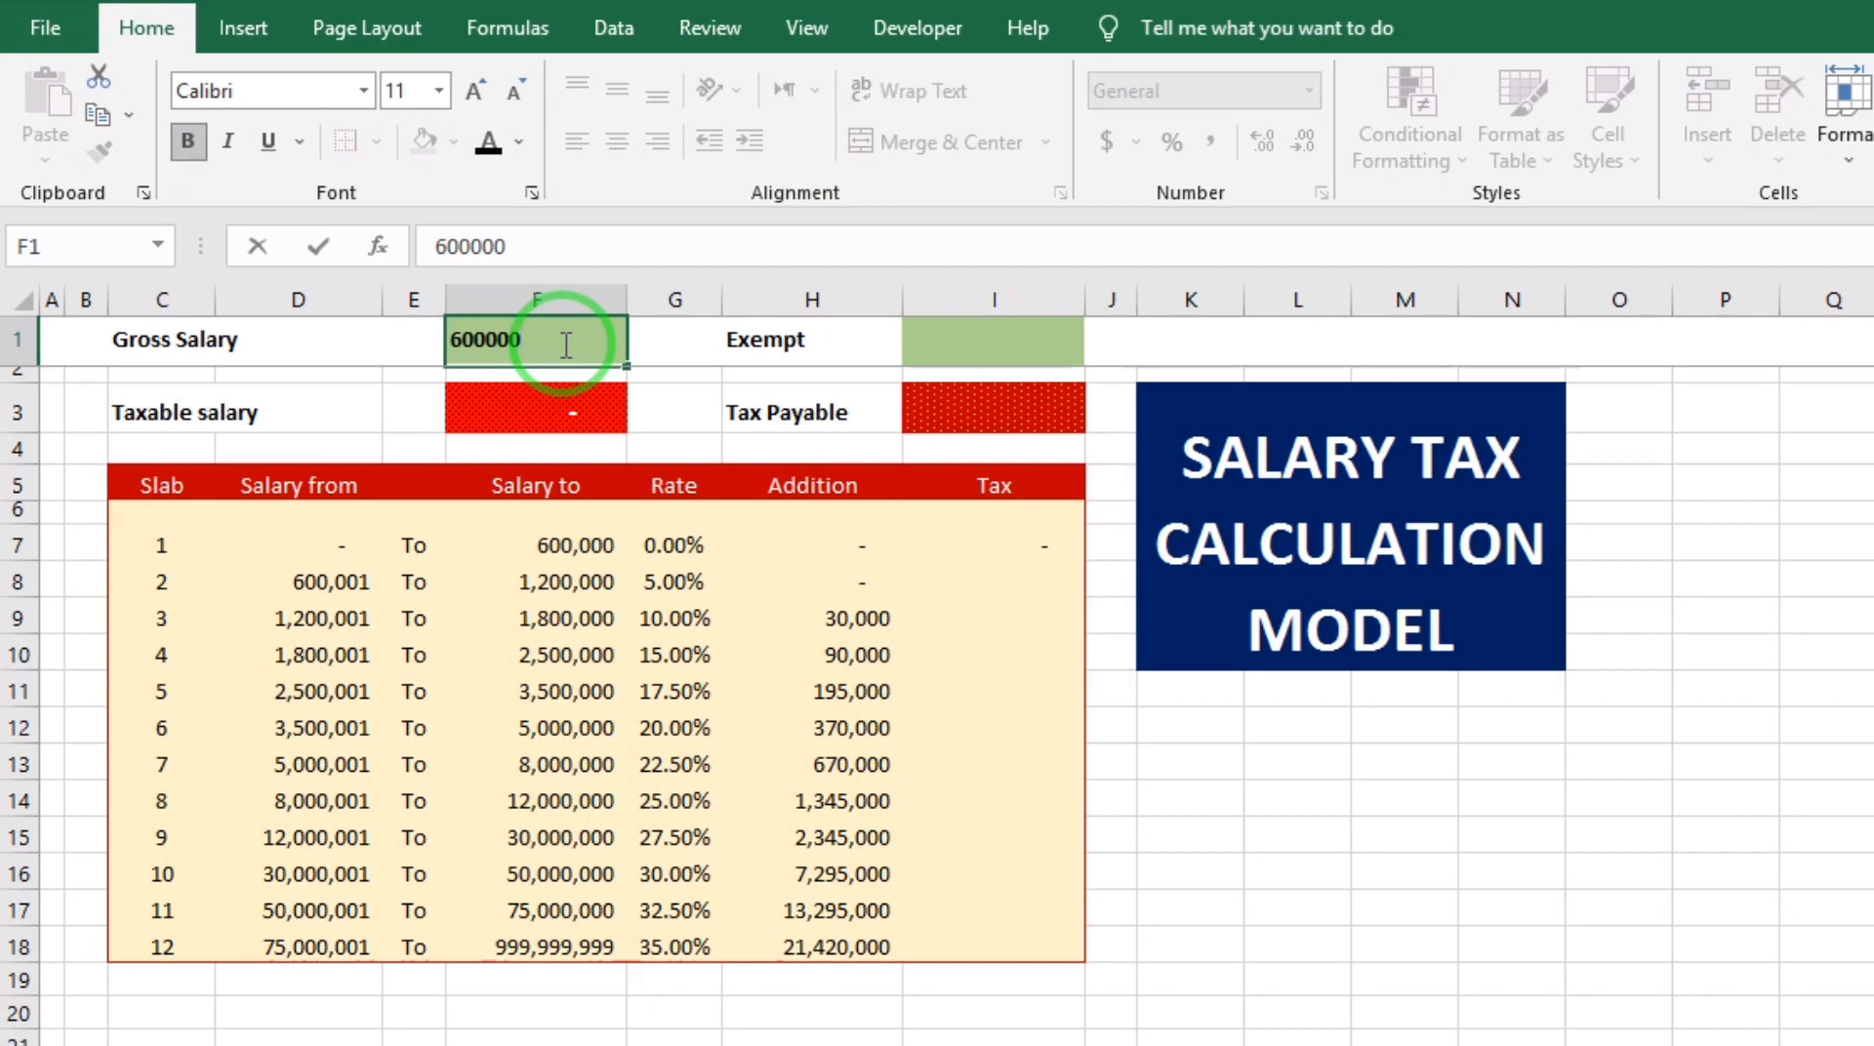
pyautogui.press('Tab')
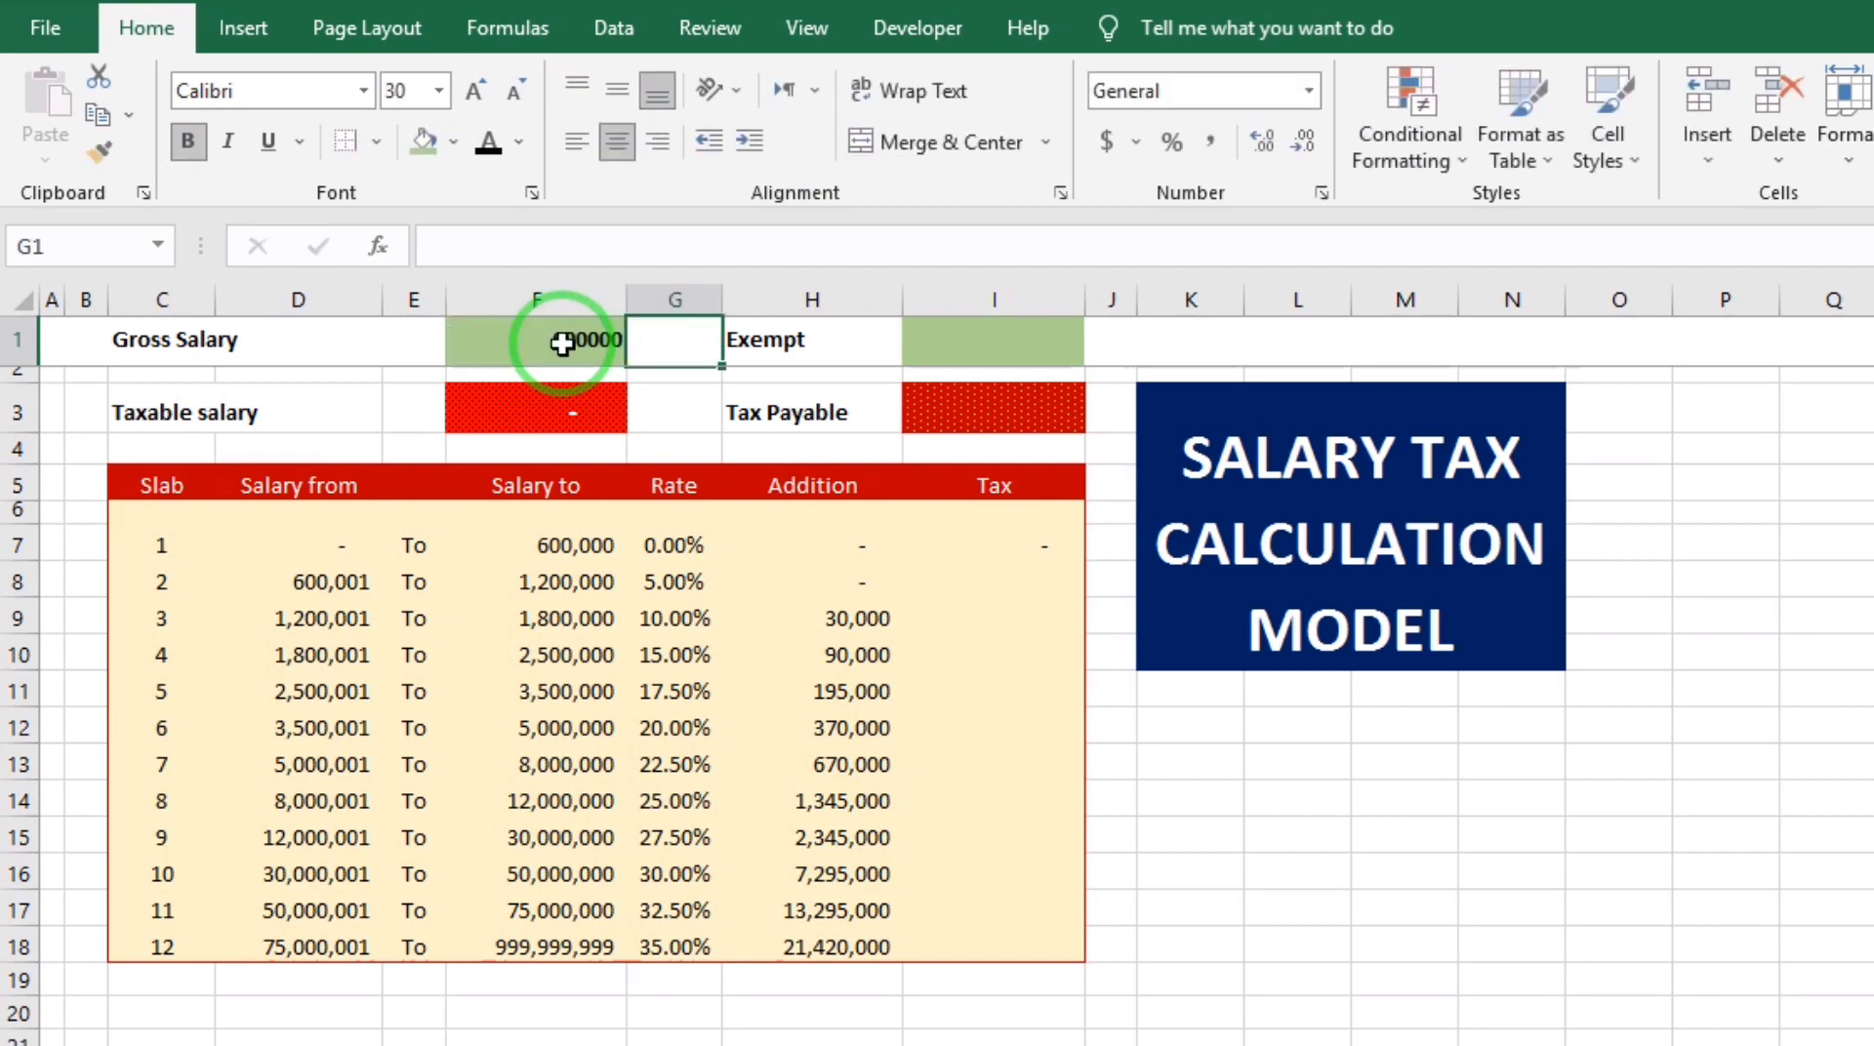
pyautogui.press('Tab')
pyautogui.press('Tab')
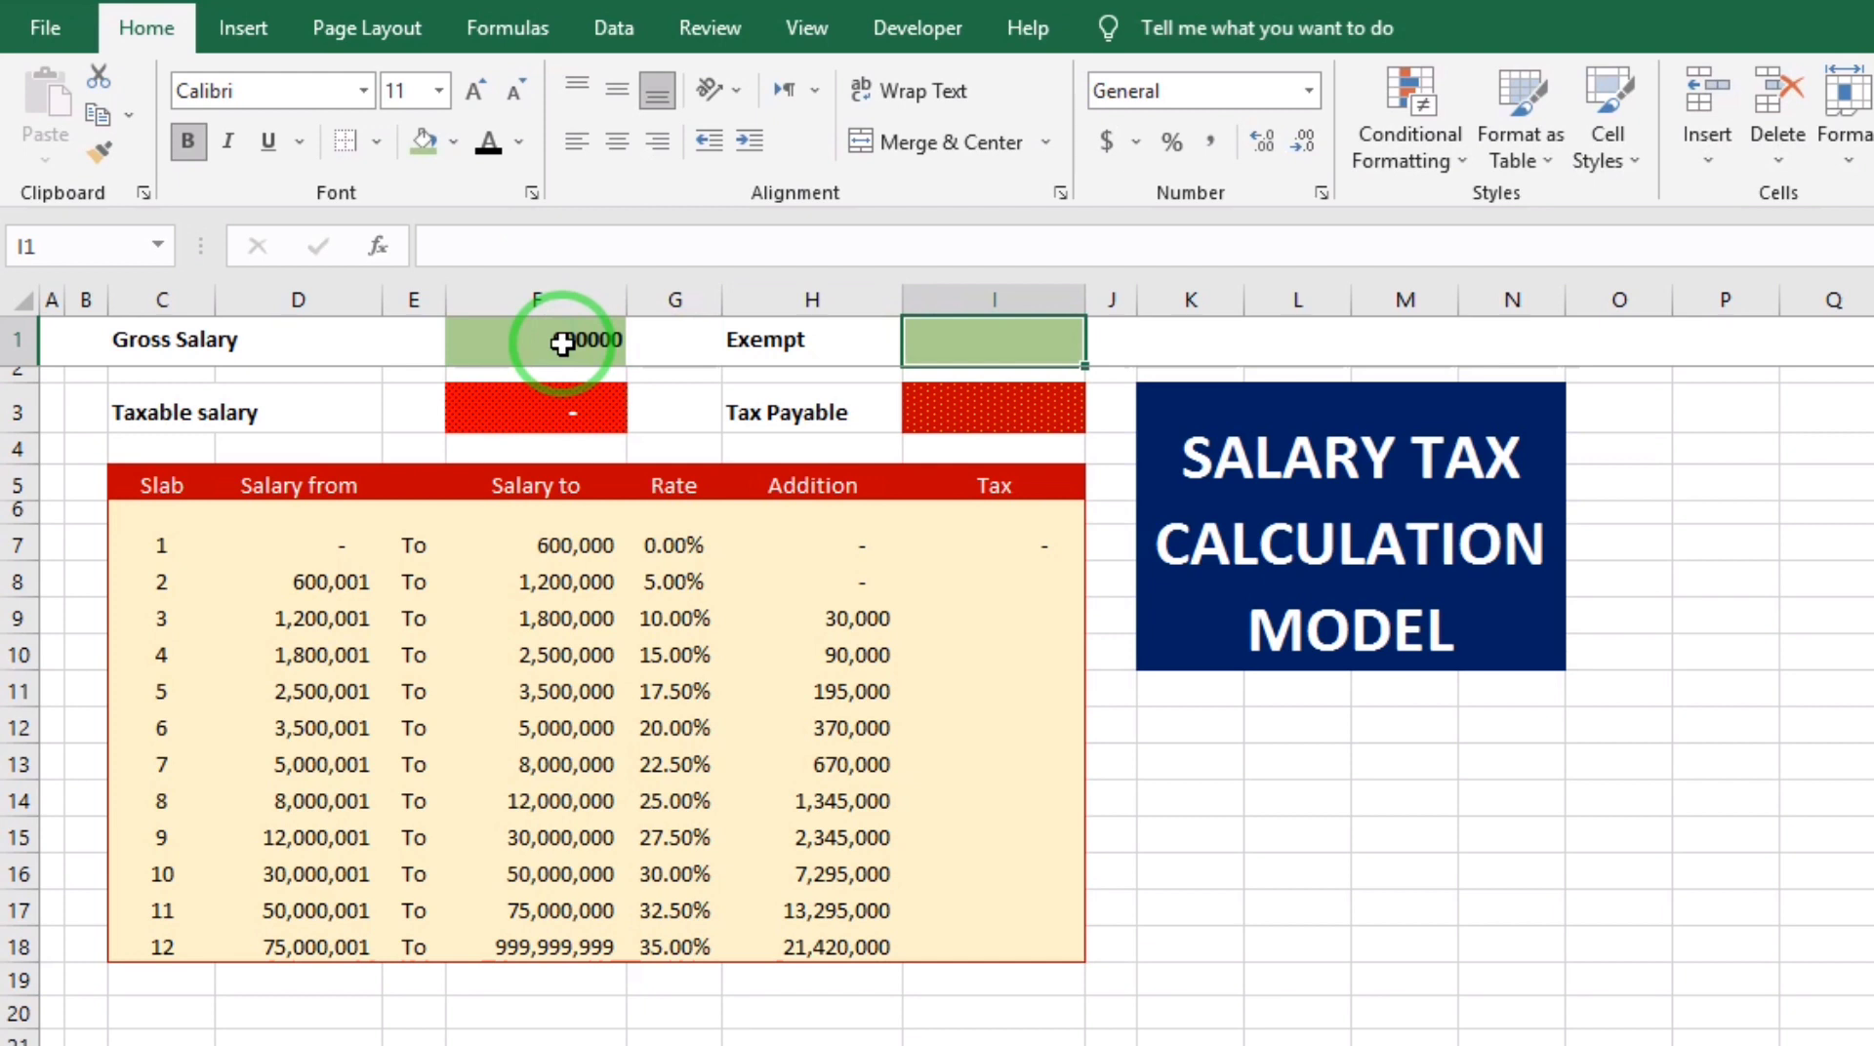
pyautogui.write('12')
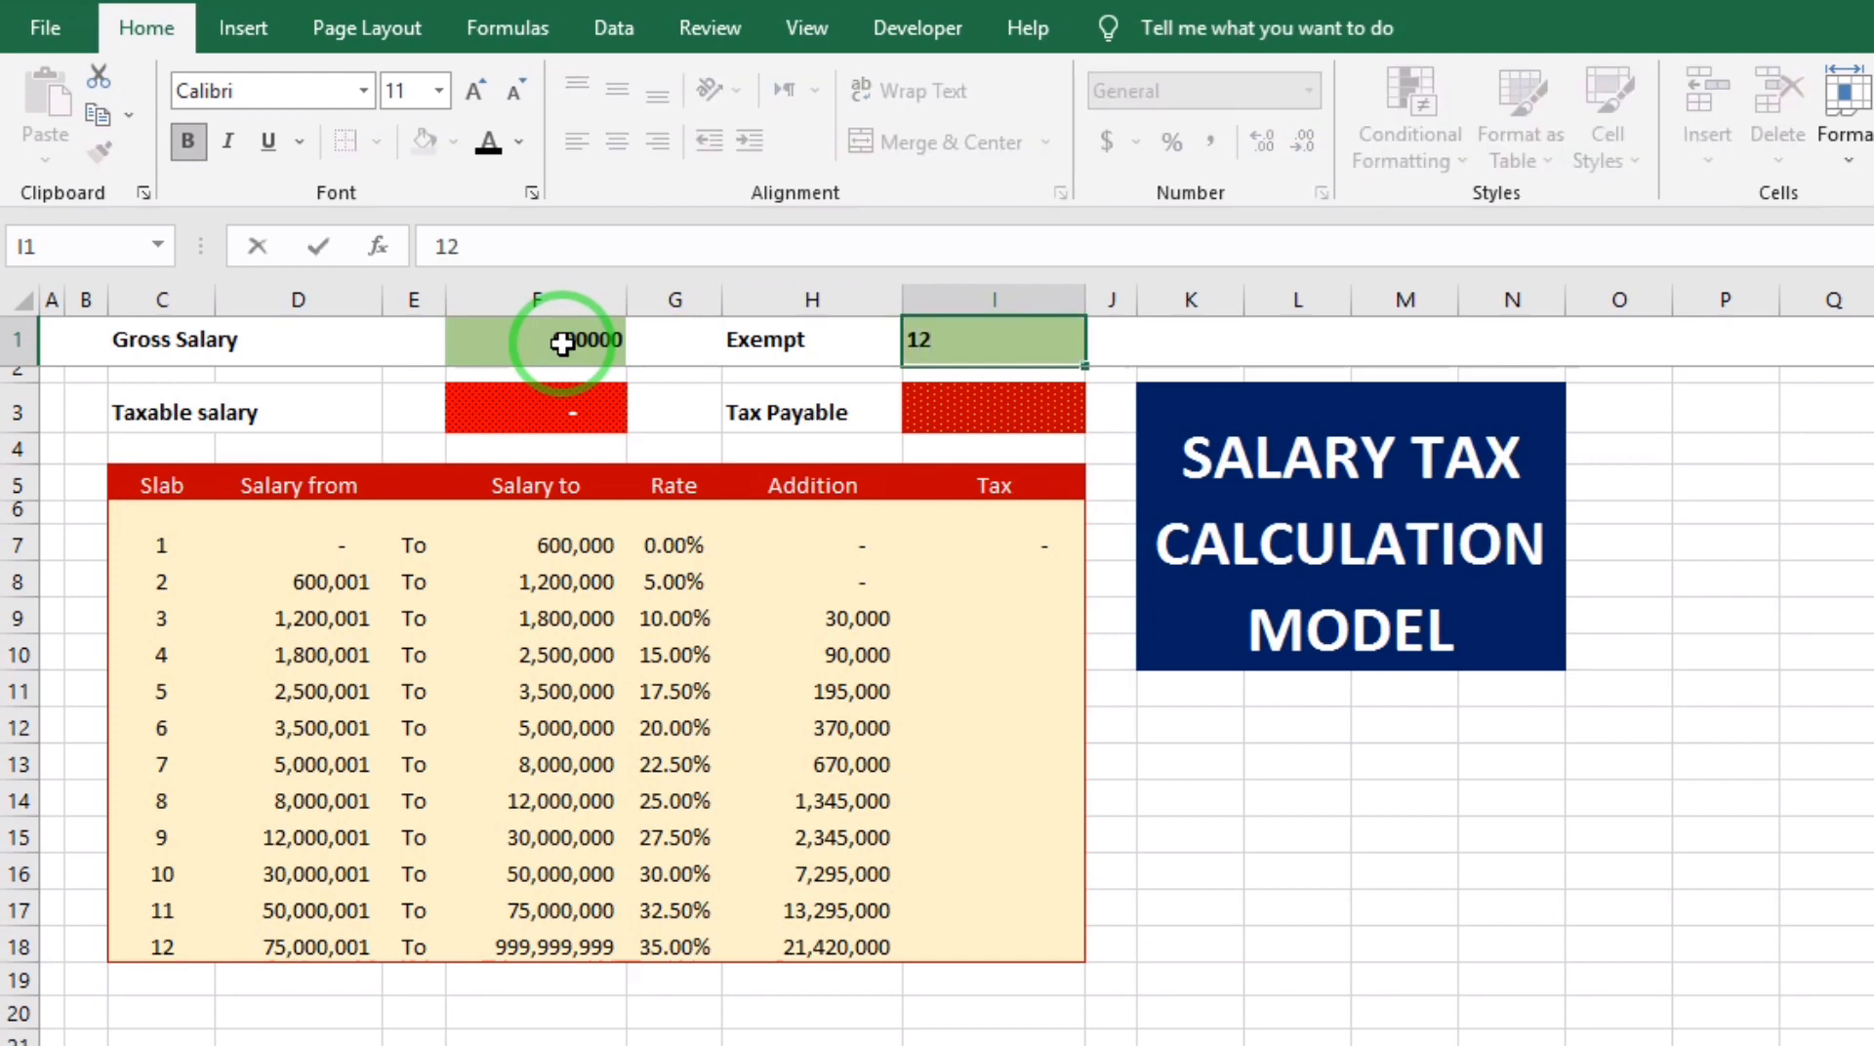
pyautogui.write('000')
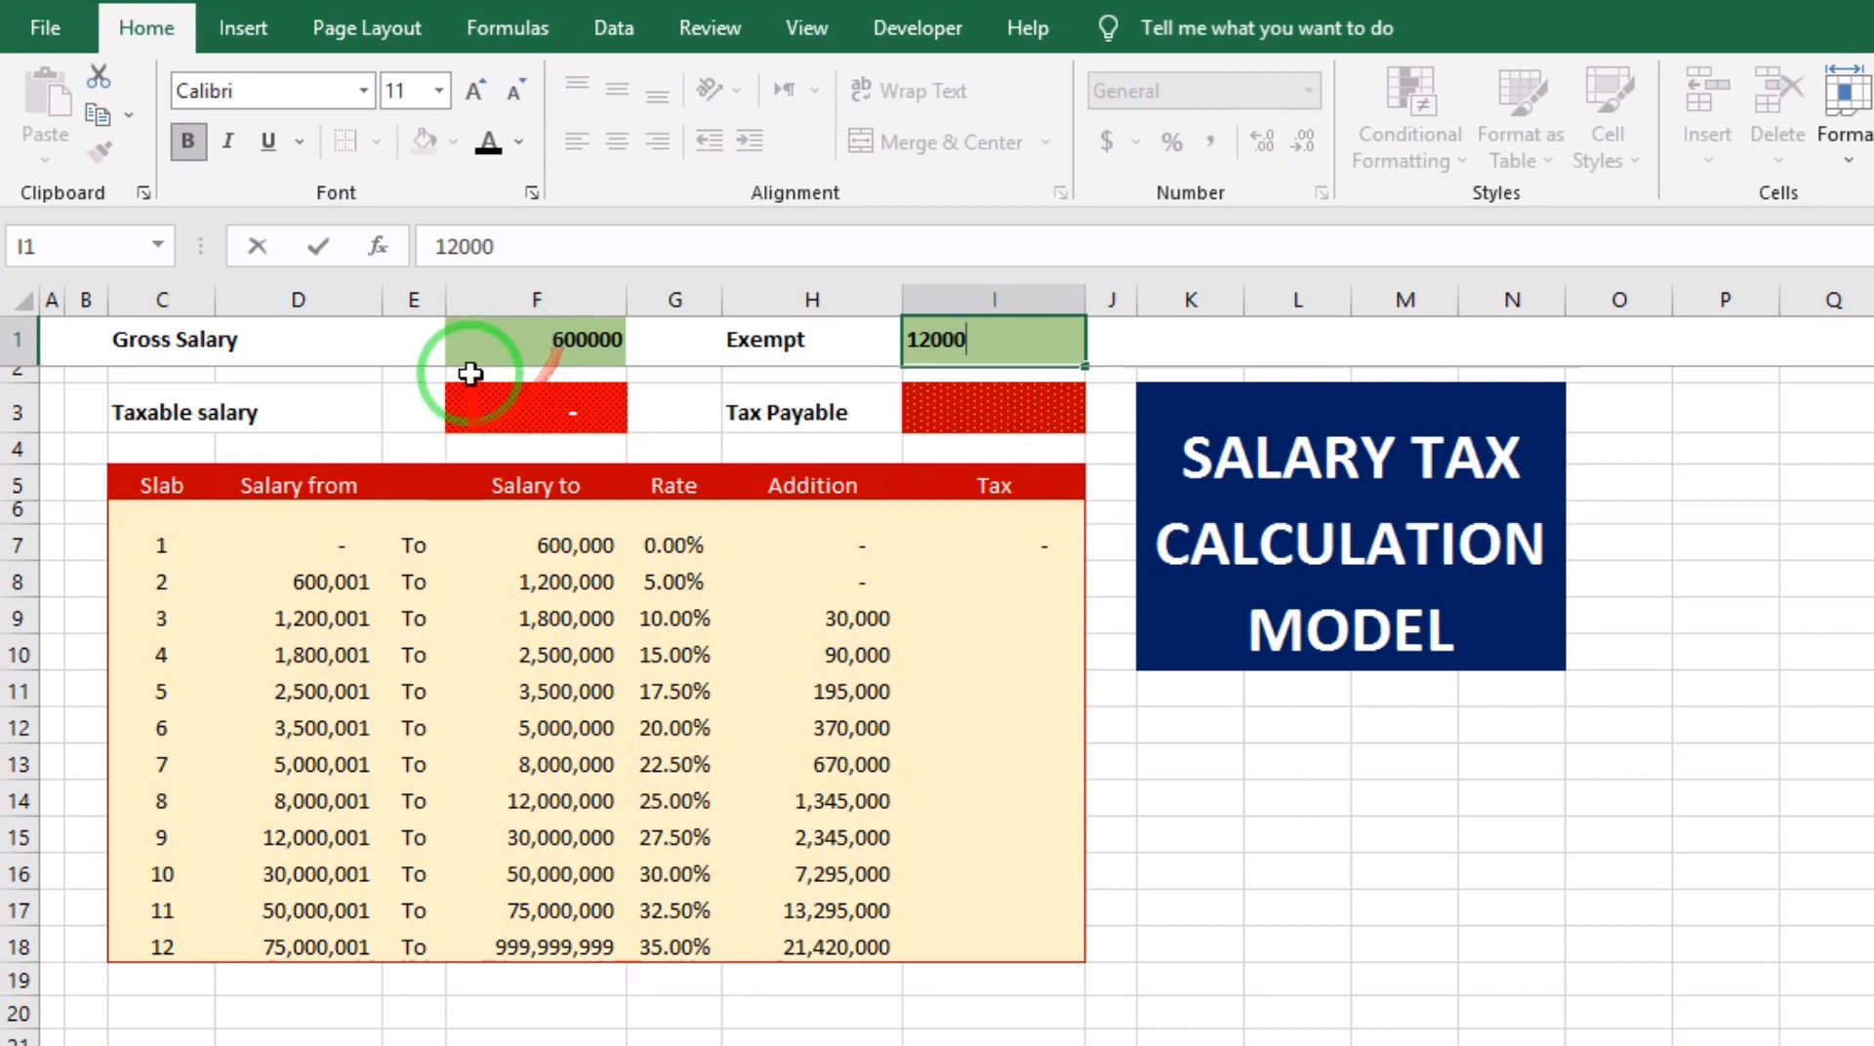
# - Calculate the taxable salary in F3 as gross salary minus the exempt amount, using =F1-I1
pyautogui.click(488, 398)
pyautogui.write('=')
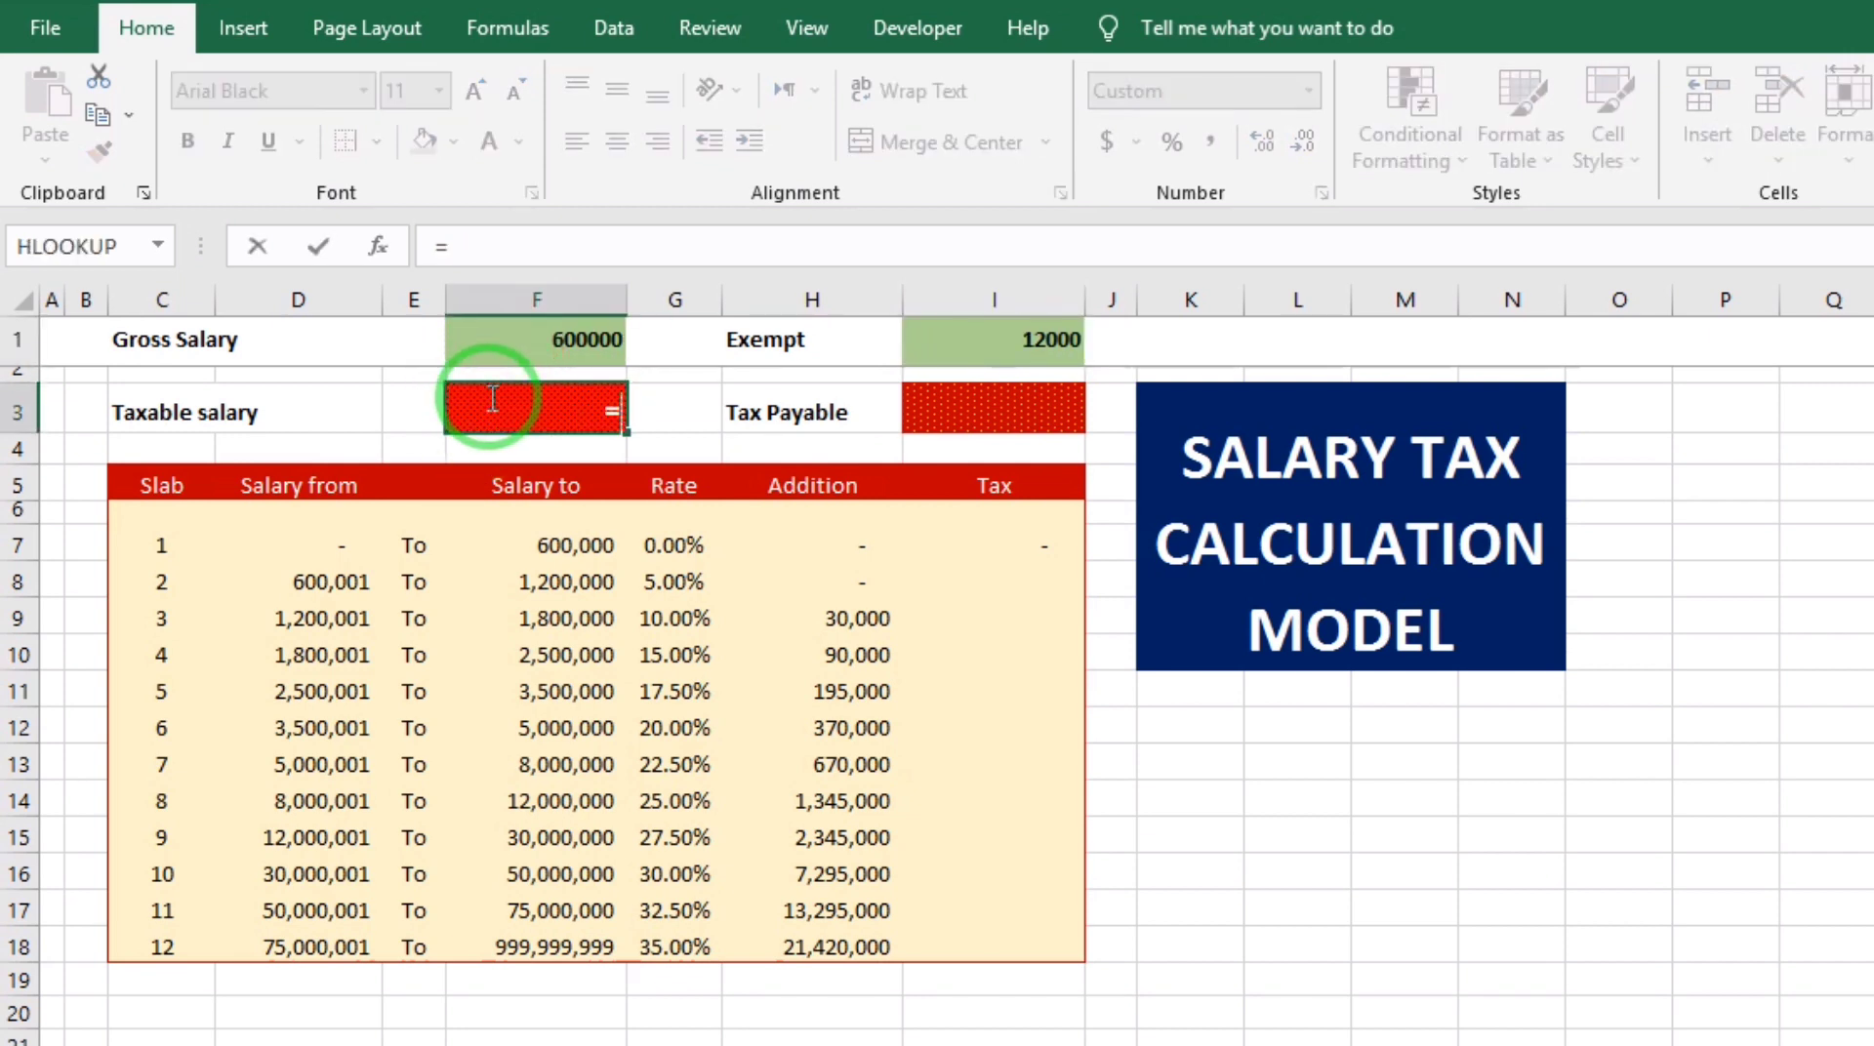
pyautogui.click(544, 341)
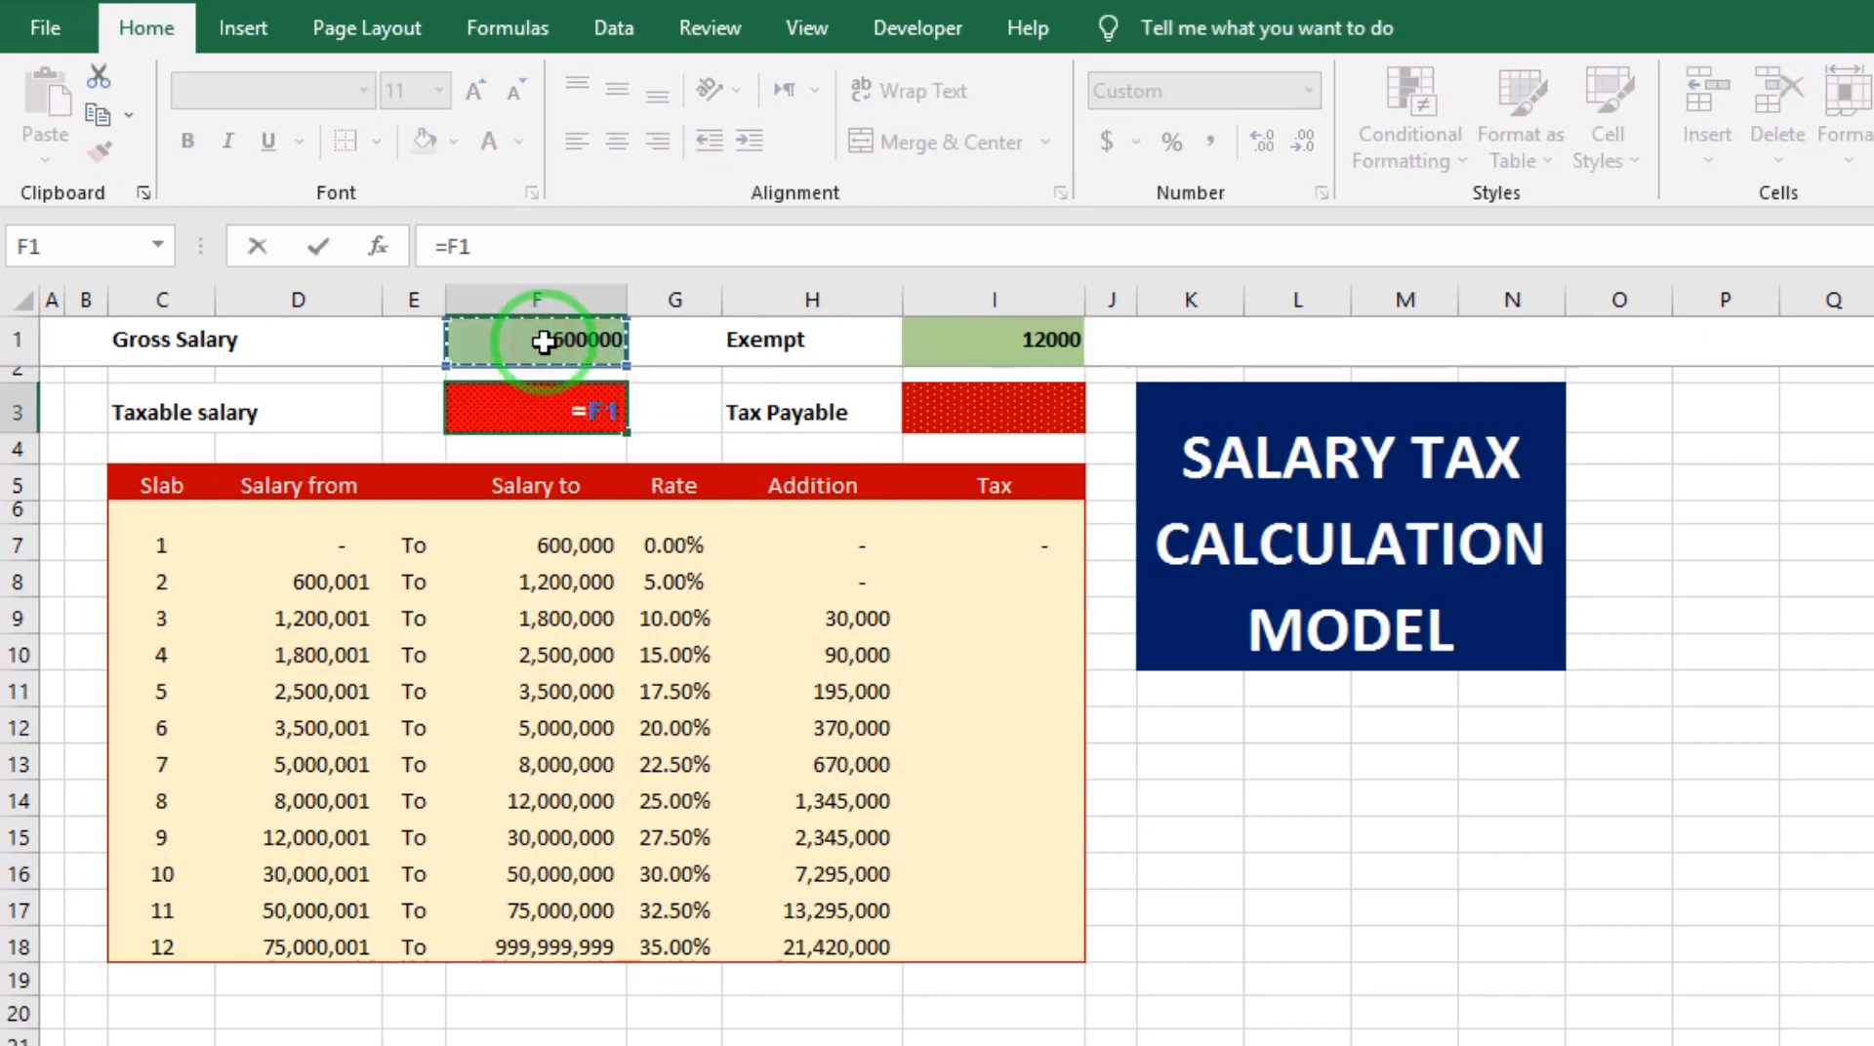
pyautogui.write('-')
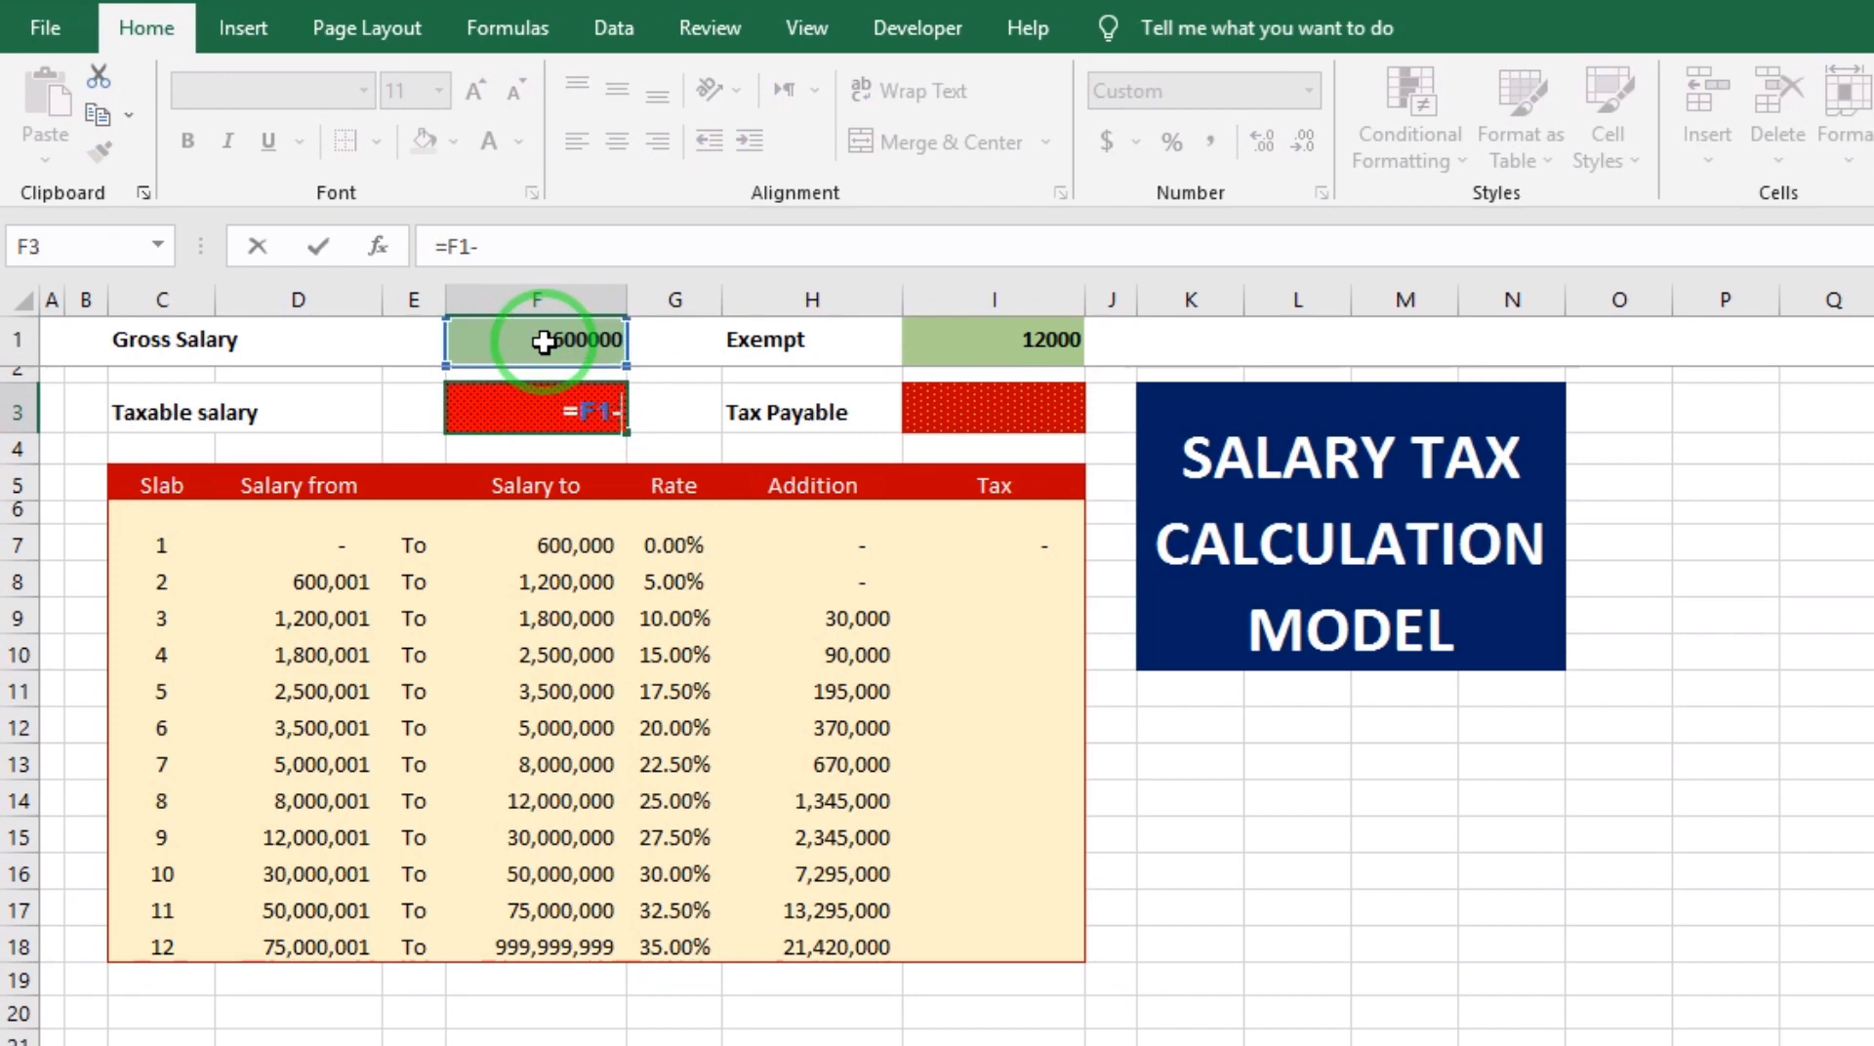
pyautogui.click(997, 331)
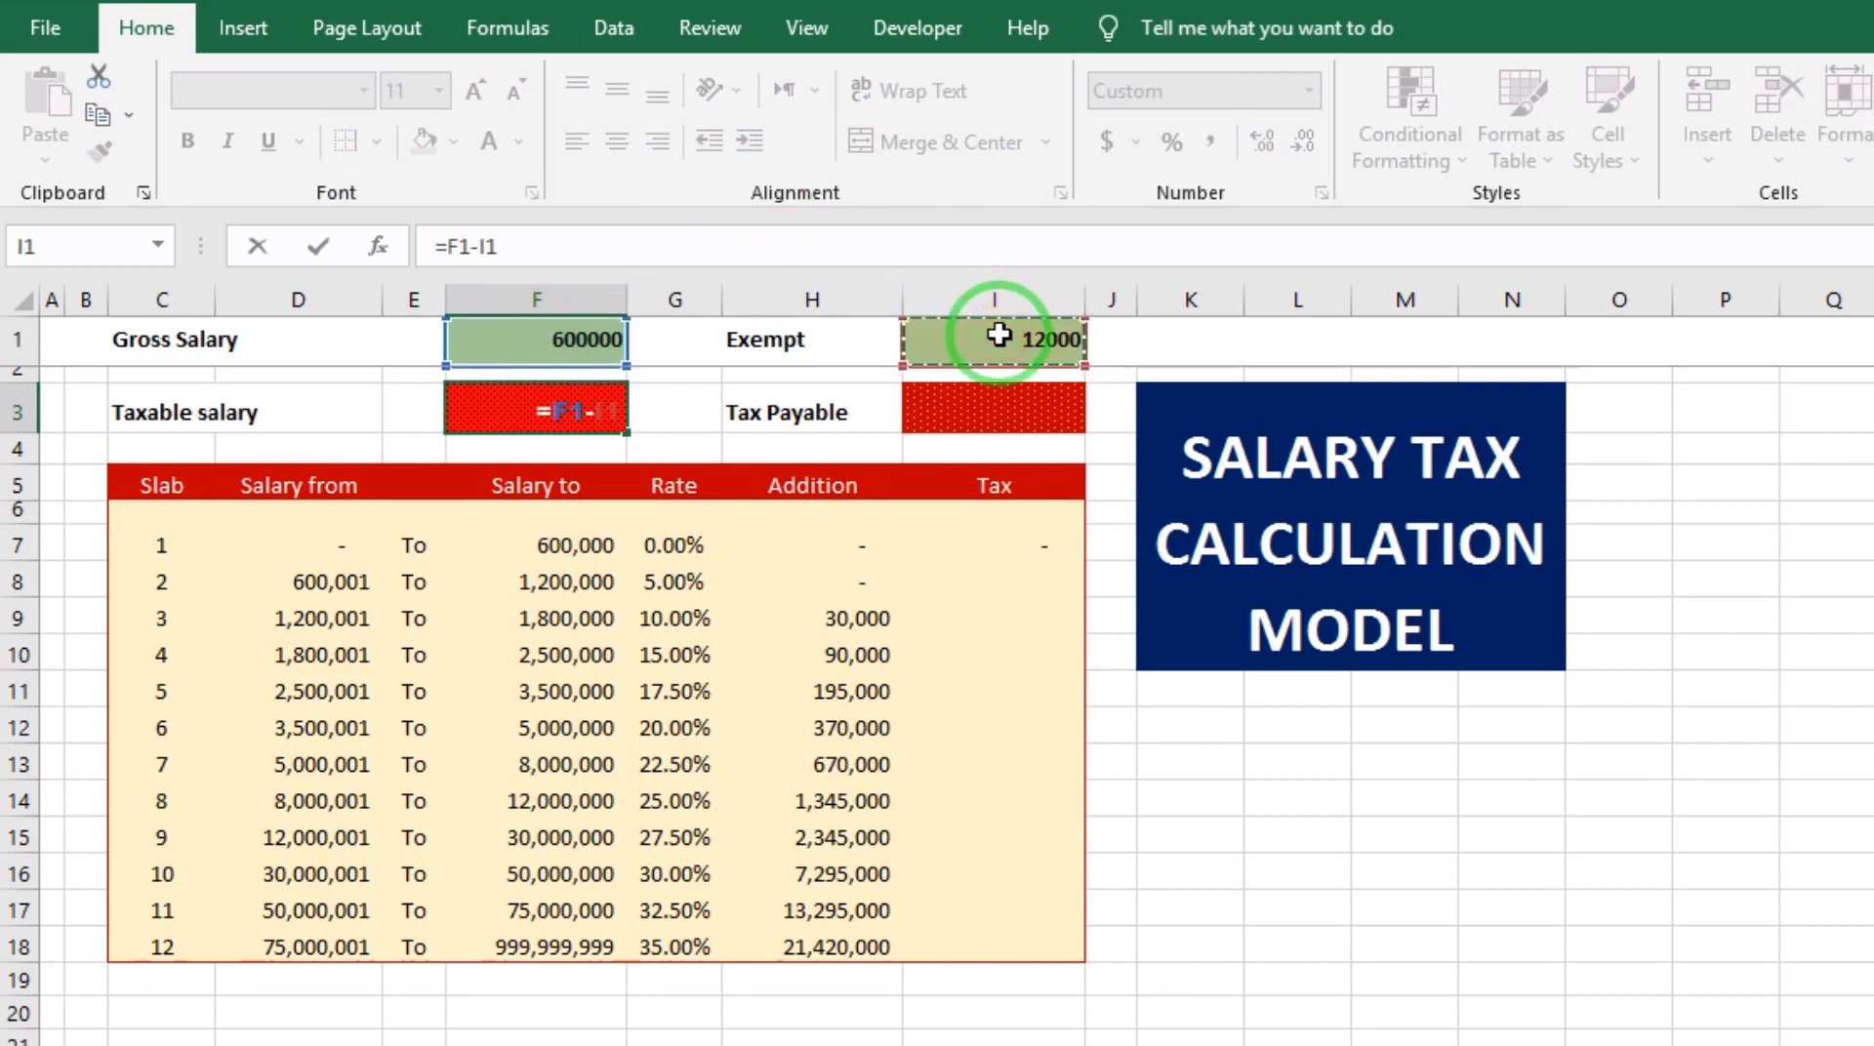
pyautogui.press('Return')
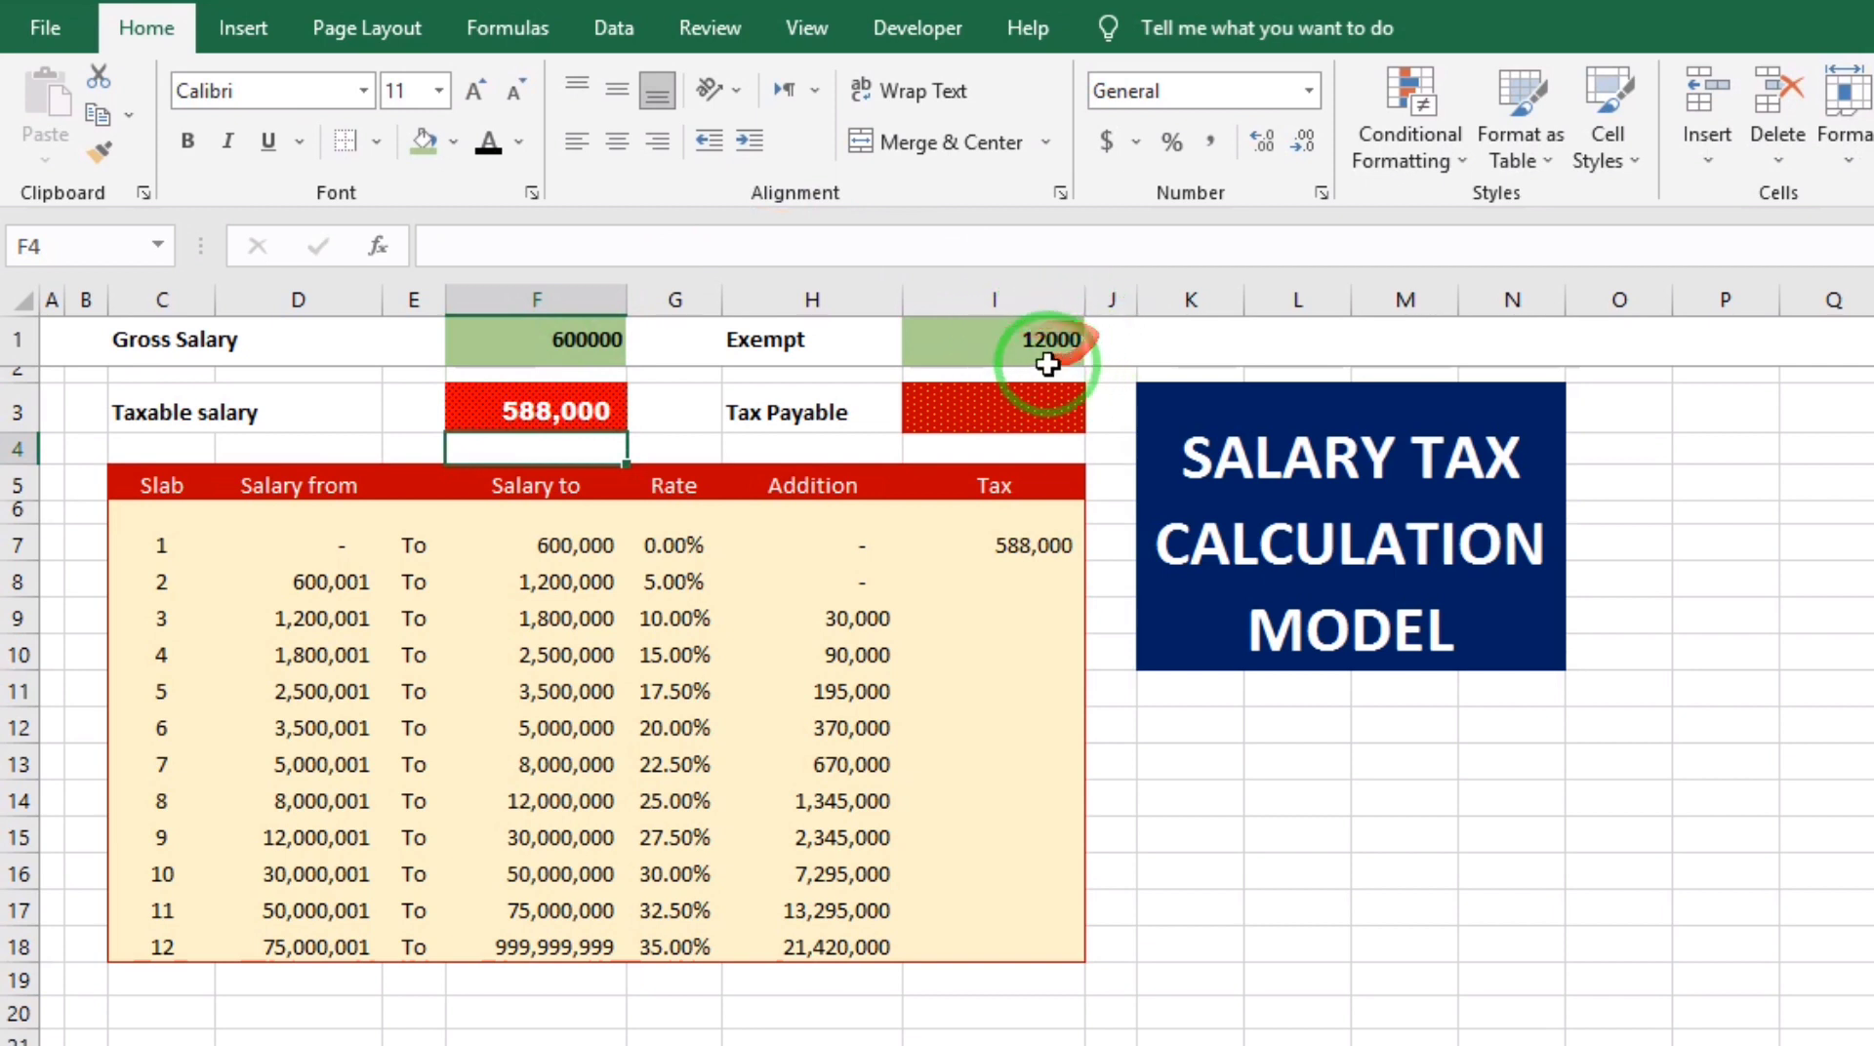
# - Format the Gross Salary and Exempt amounts in comma style with no decimal places
pyautogui.click(566, 341)
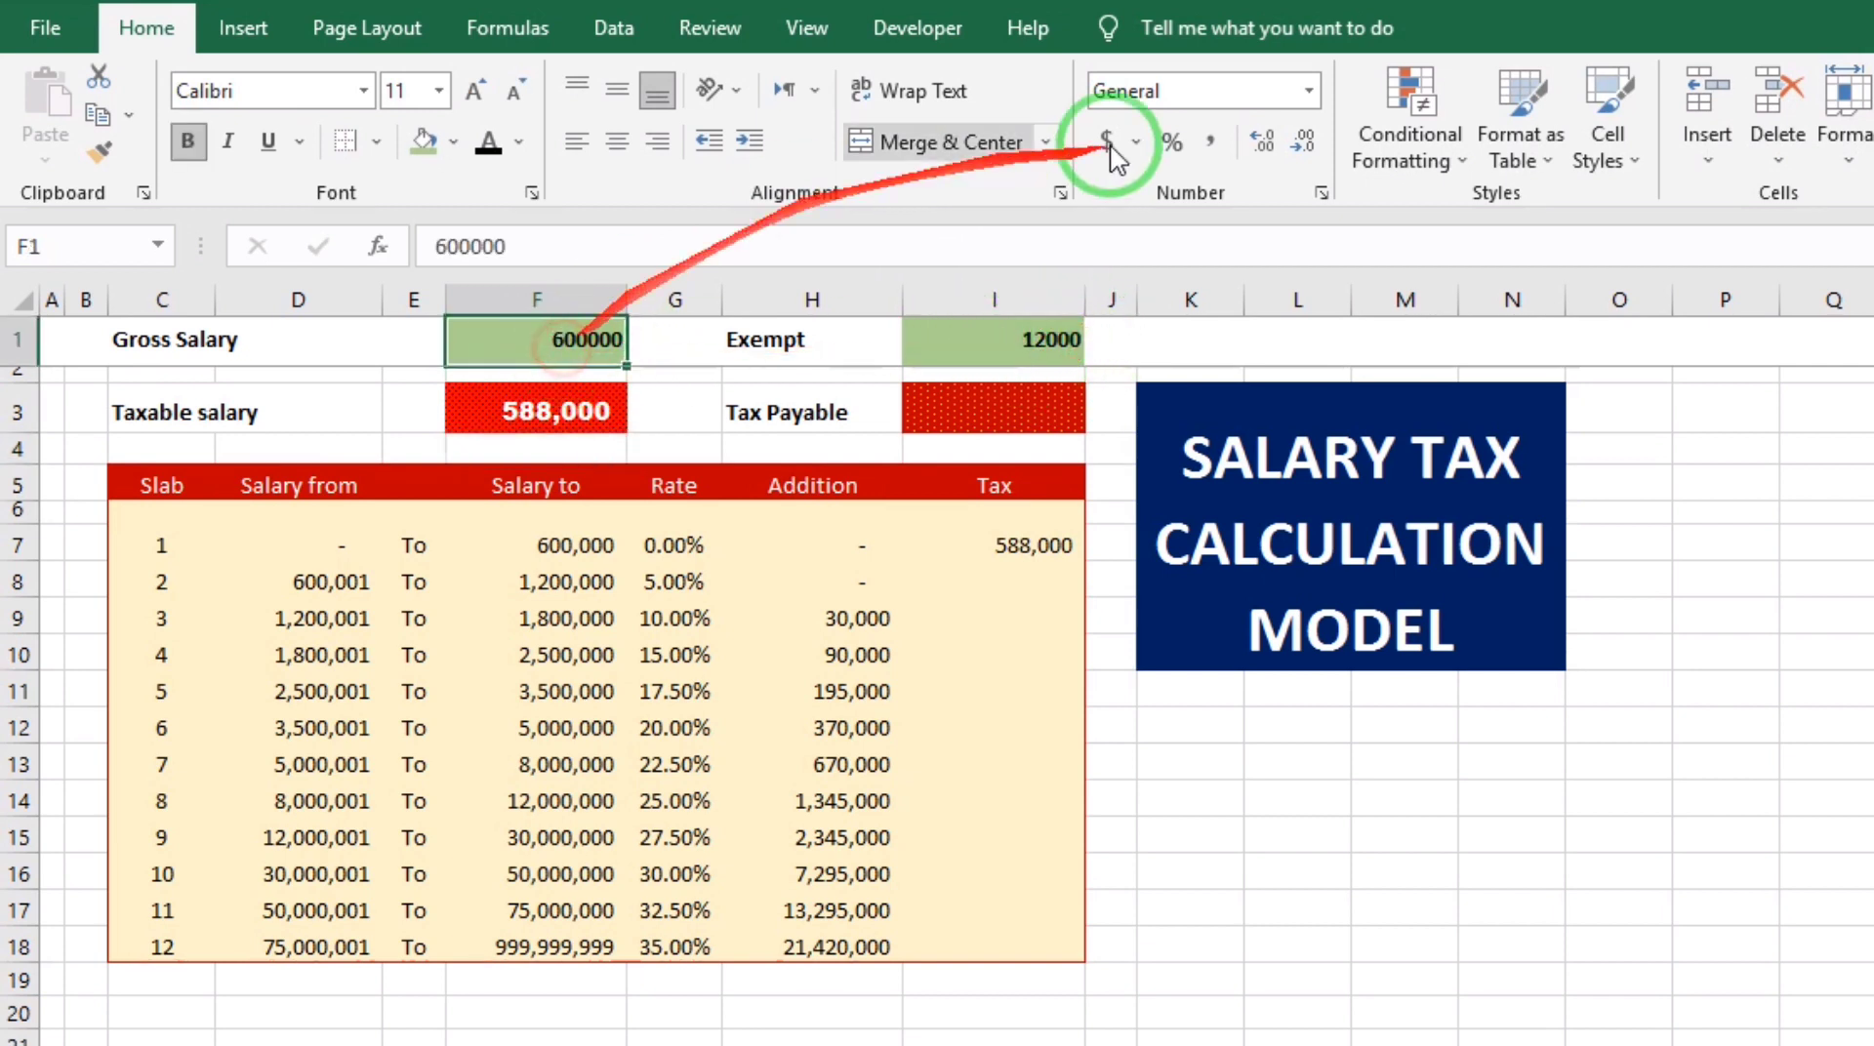
pyautogui.click(1209, 145)
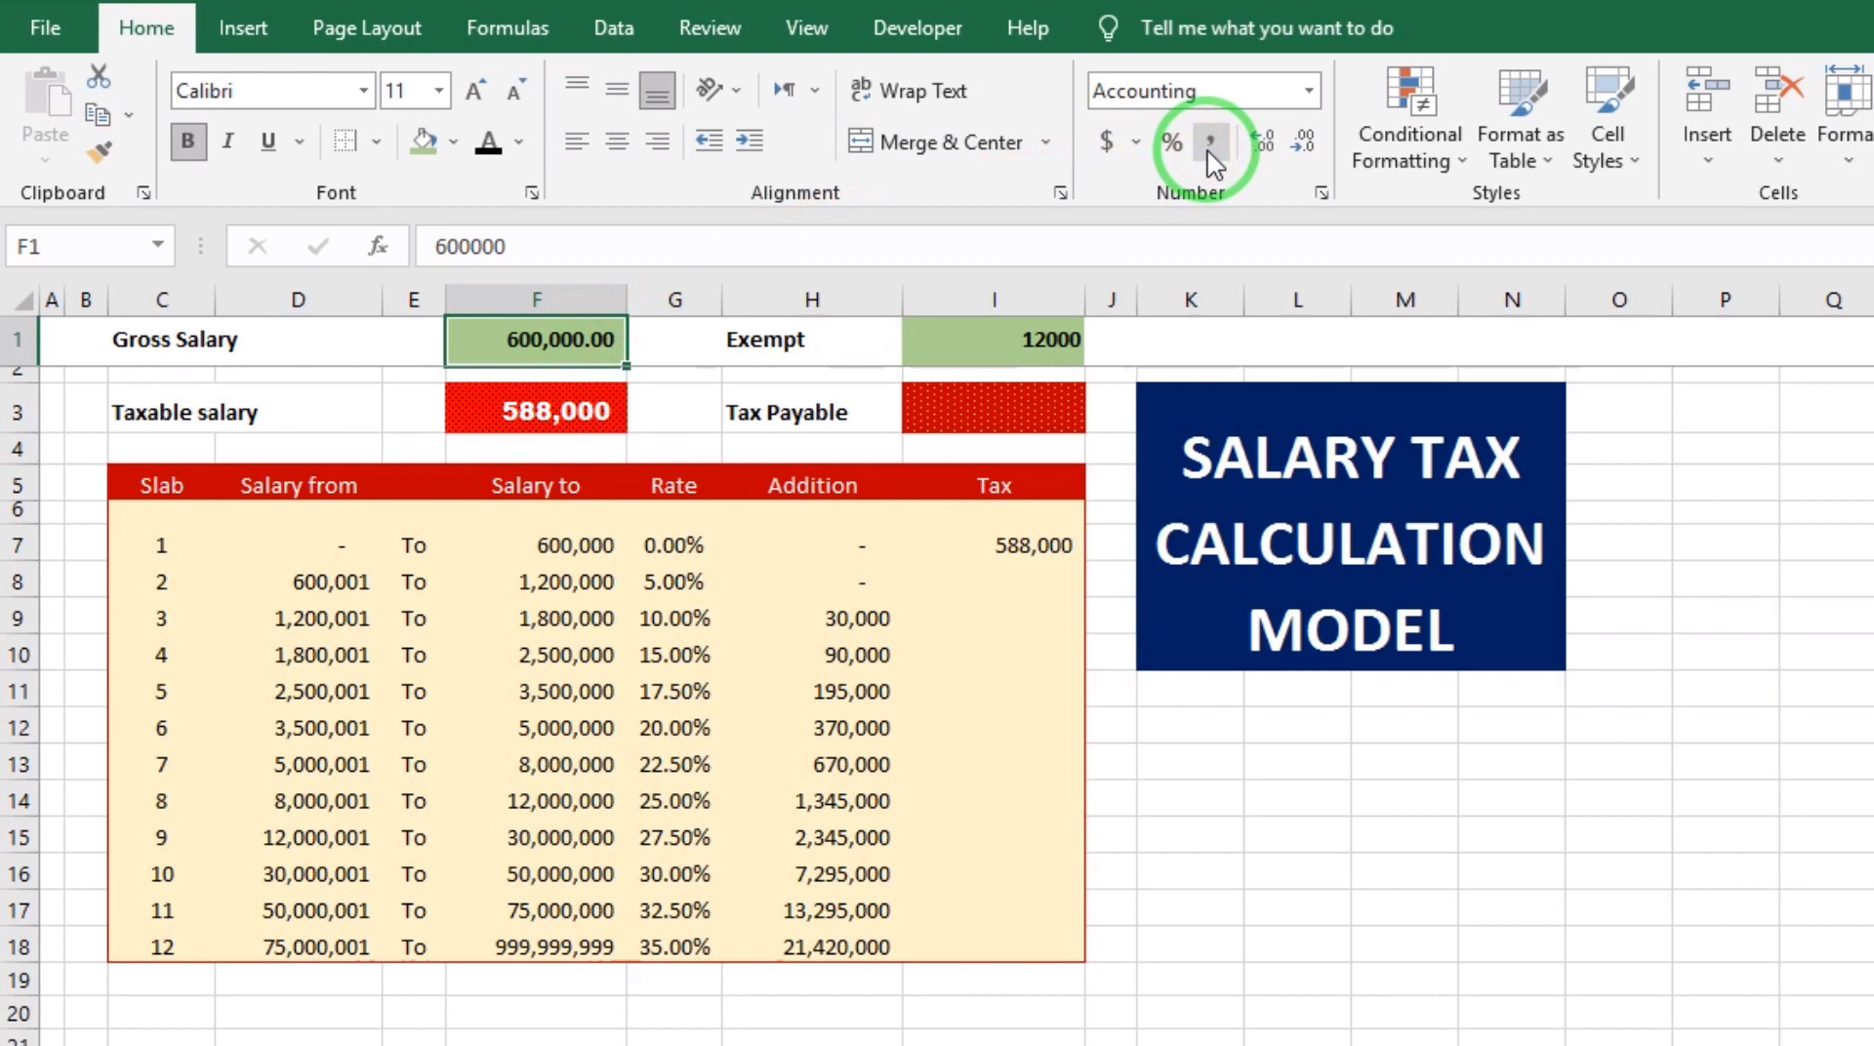
pyautogui.click(1304, 145)
pyautogui.click(1304, 144)
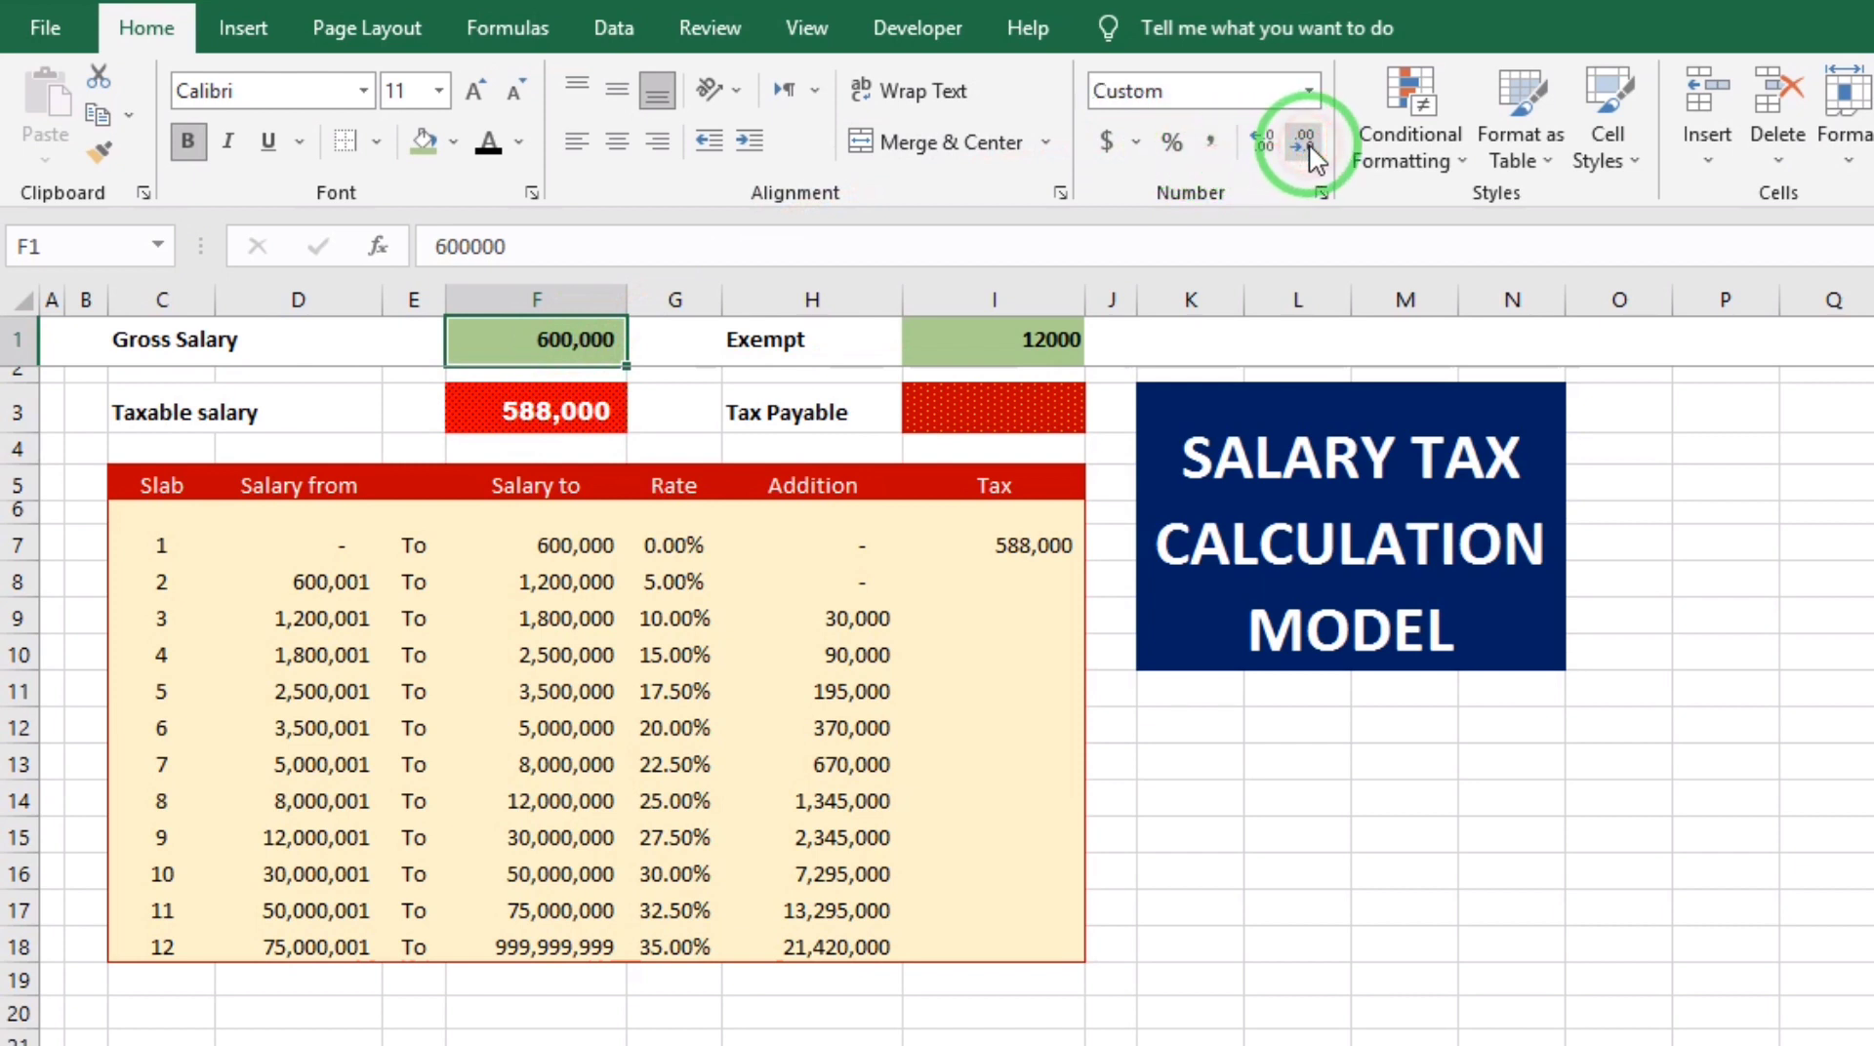
pyautogui.click(1035, 337)
pyautogui.click(1209, 145)
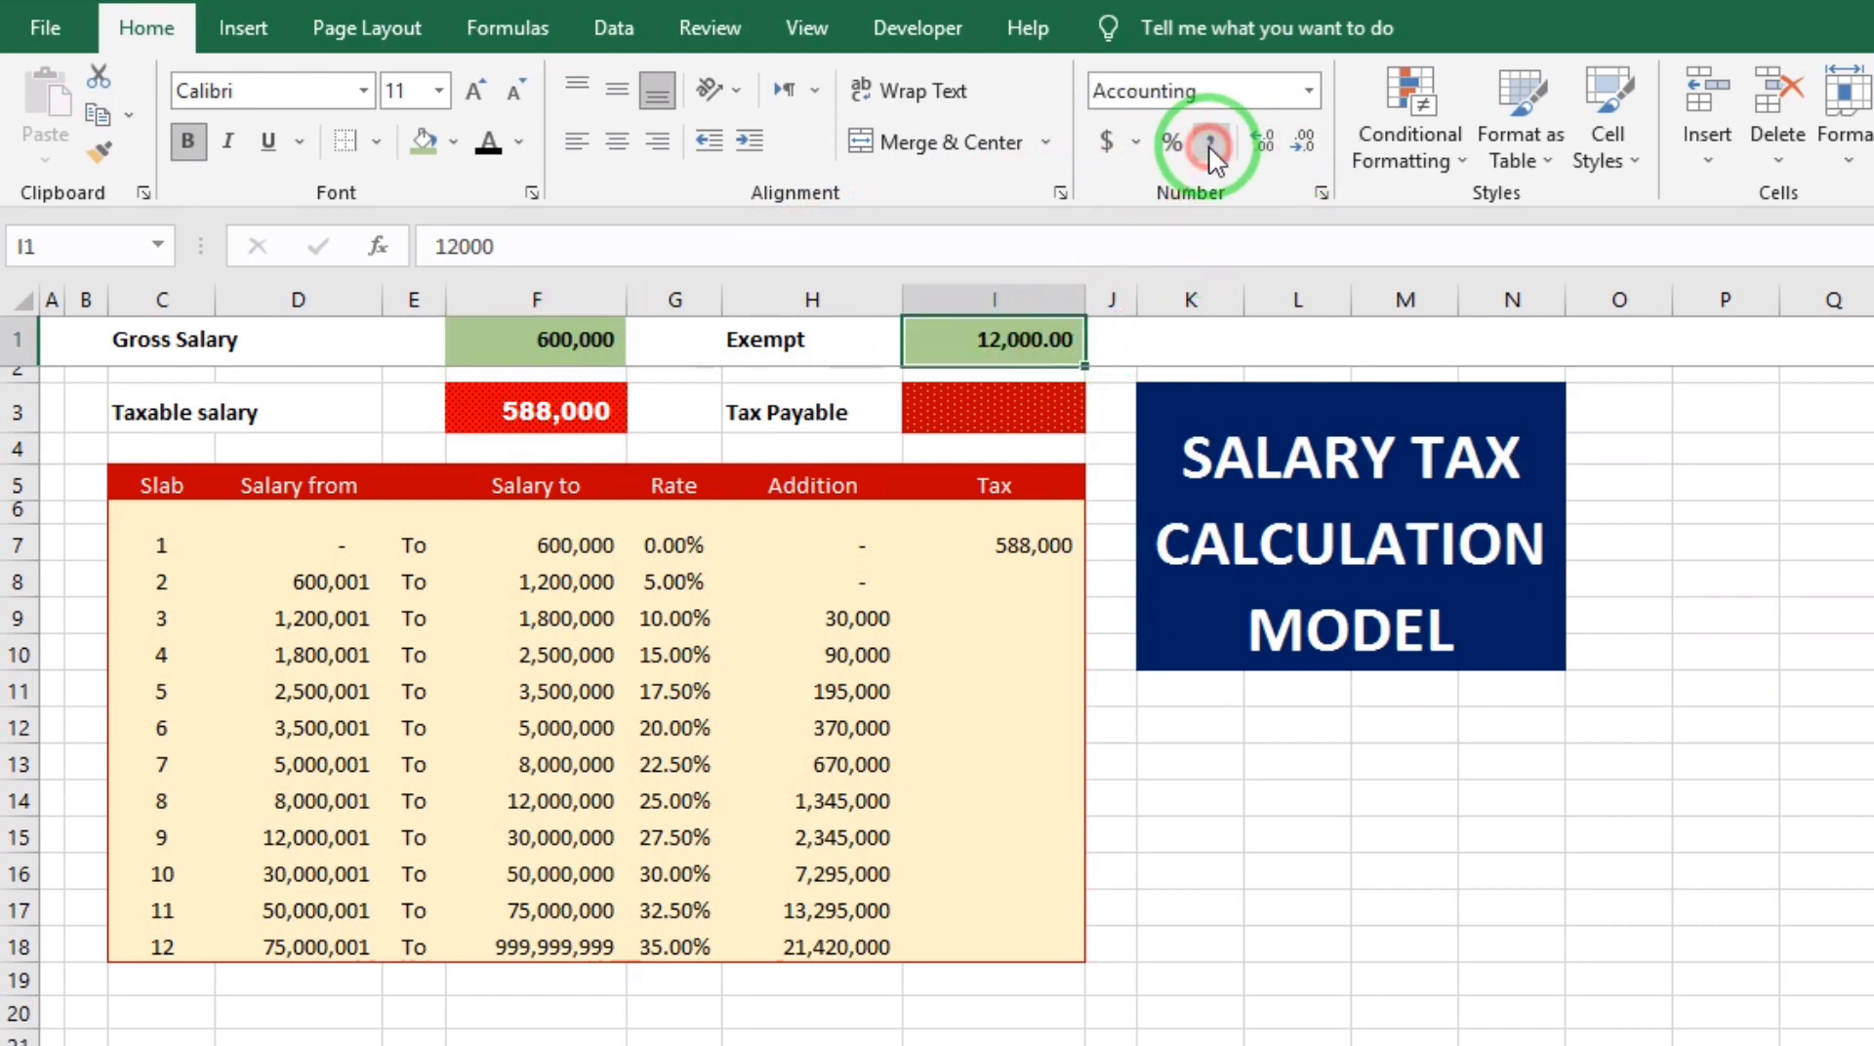
pyautogui.click(1304, 145)
pyautogui.click(1305, 145)
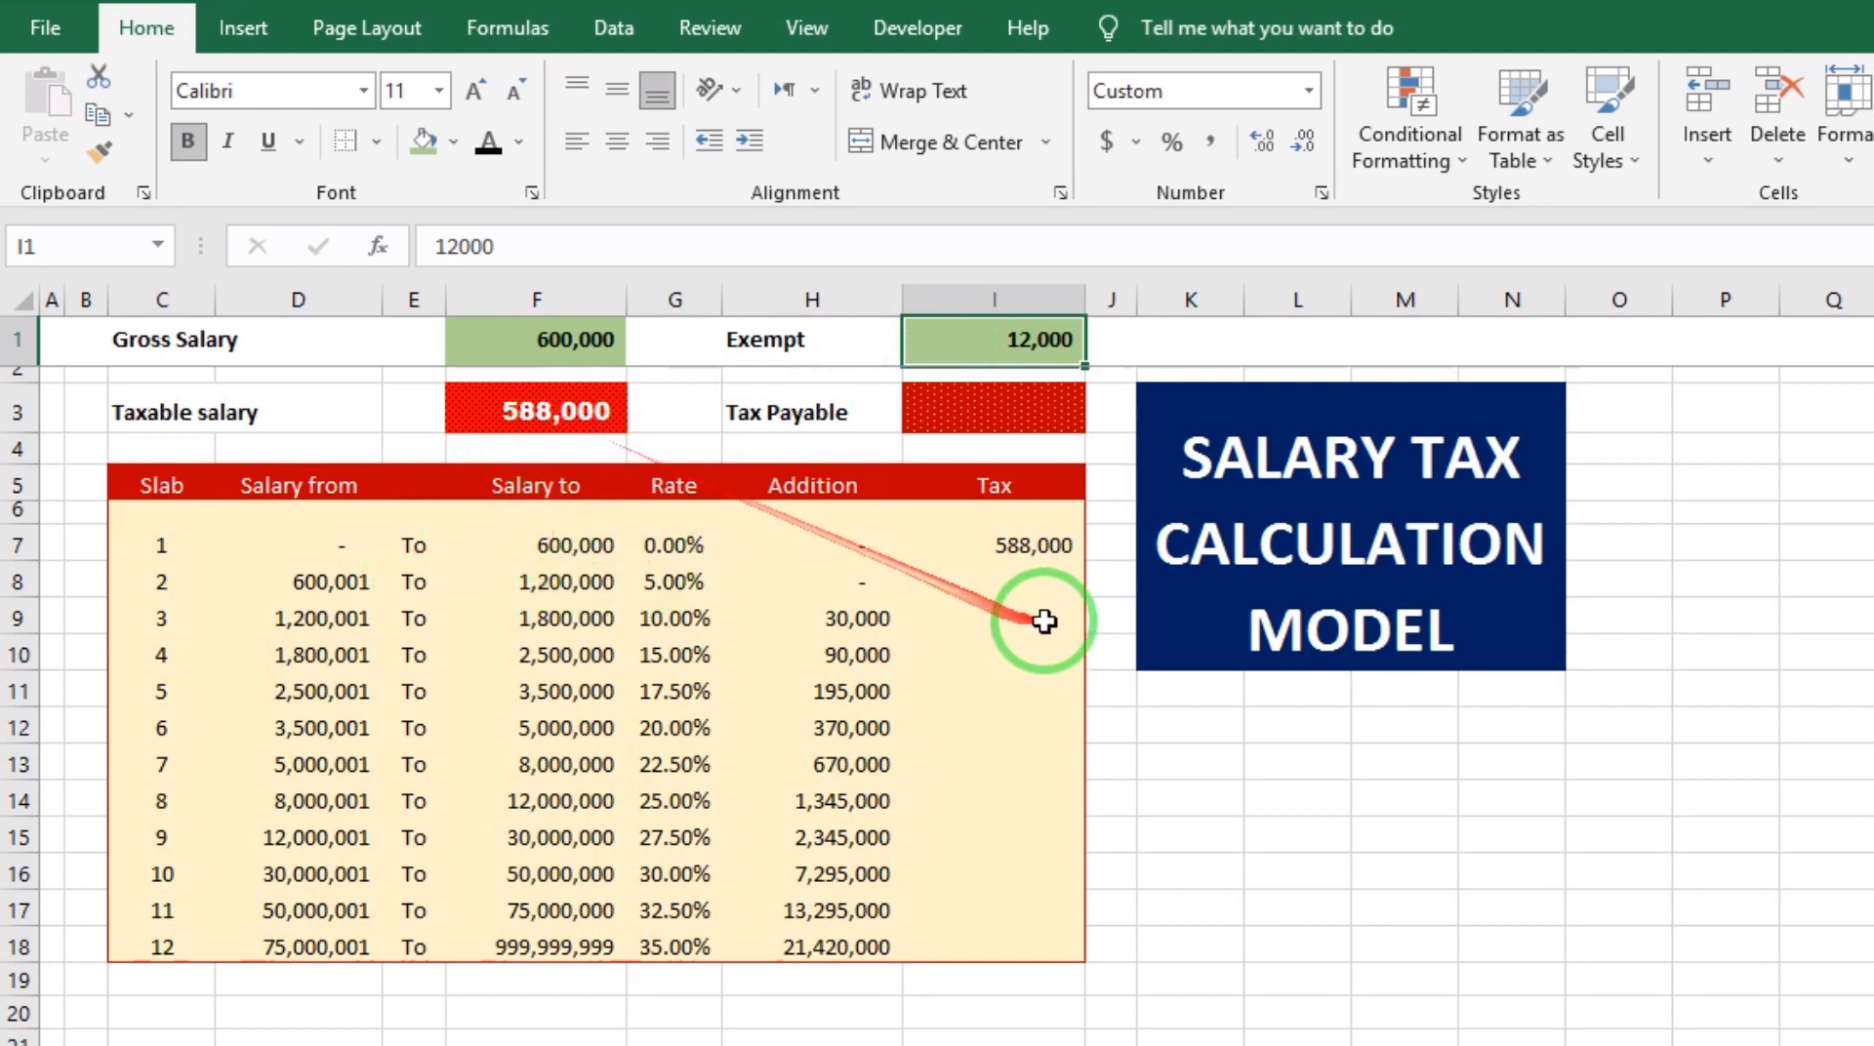
# - Rename the table's Tax column header in I5 as Taxable Salary
pyautogui.click(1000, 478)
pyautogui.doubleClick(1025, 485)
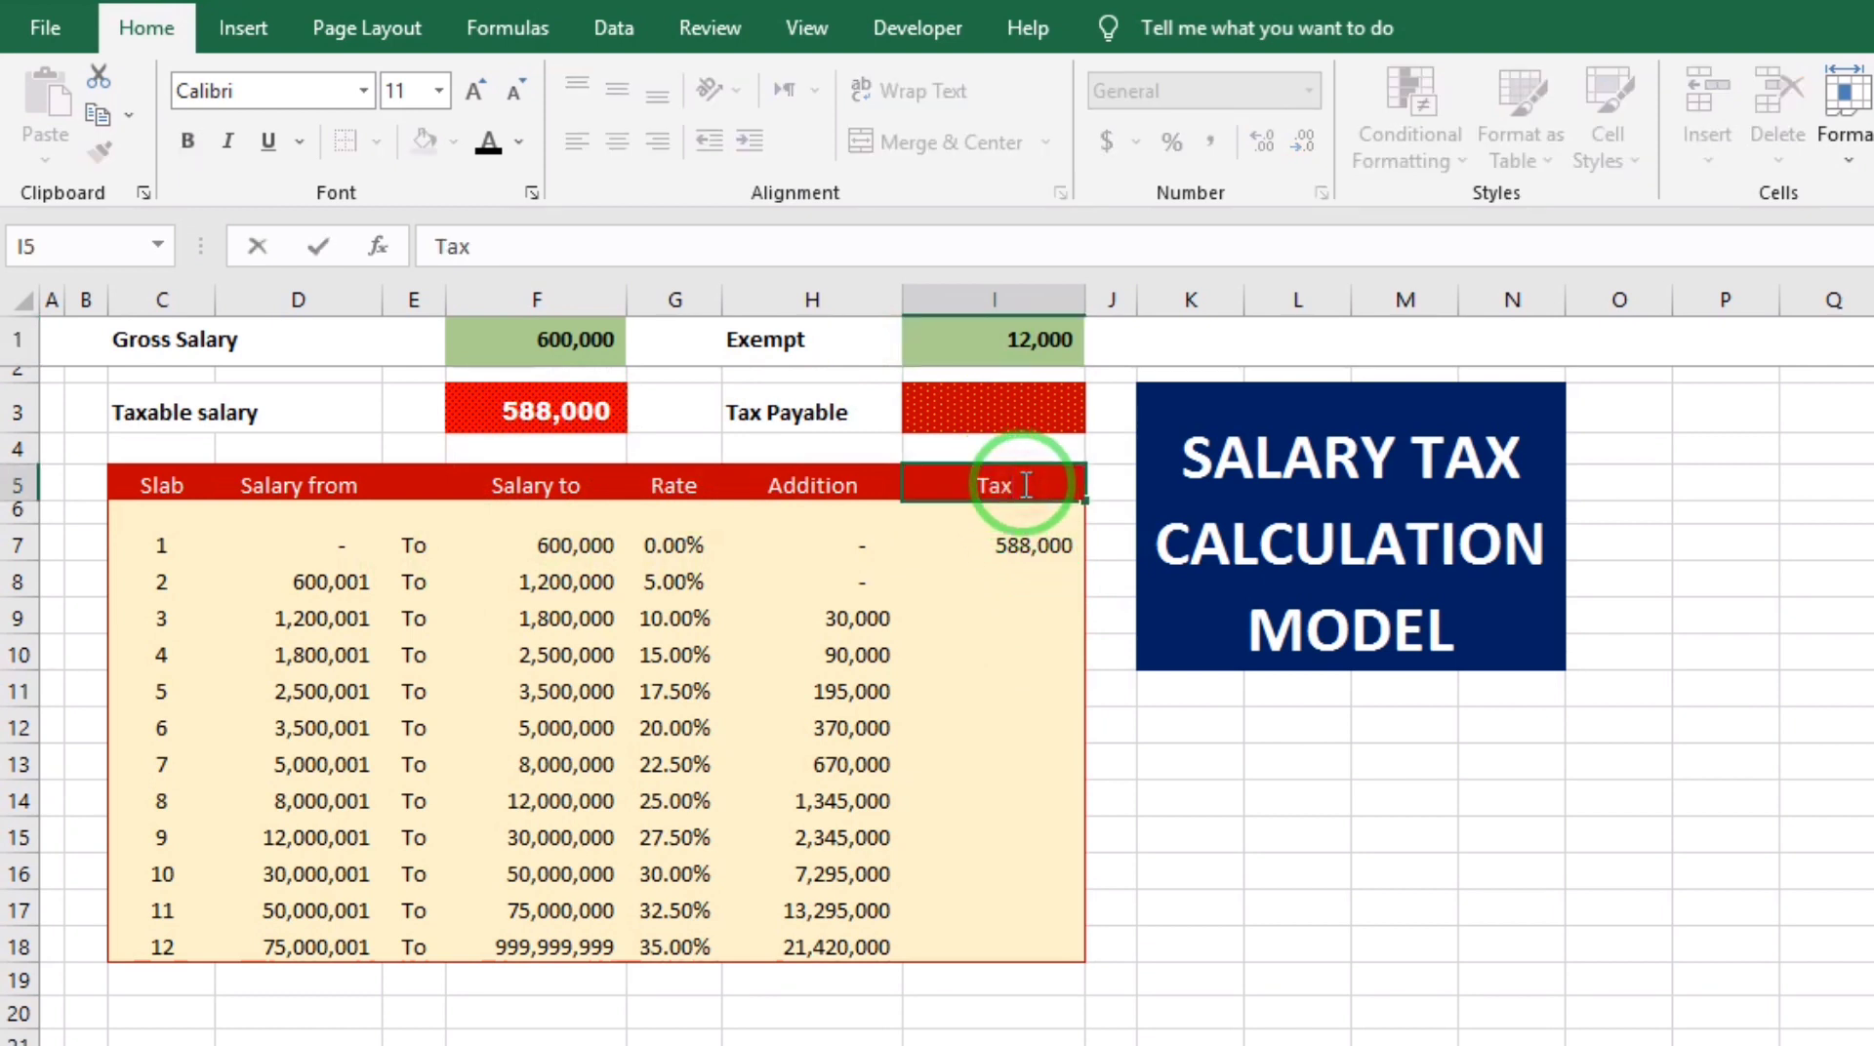
pyautogui.write('able Salary')
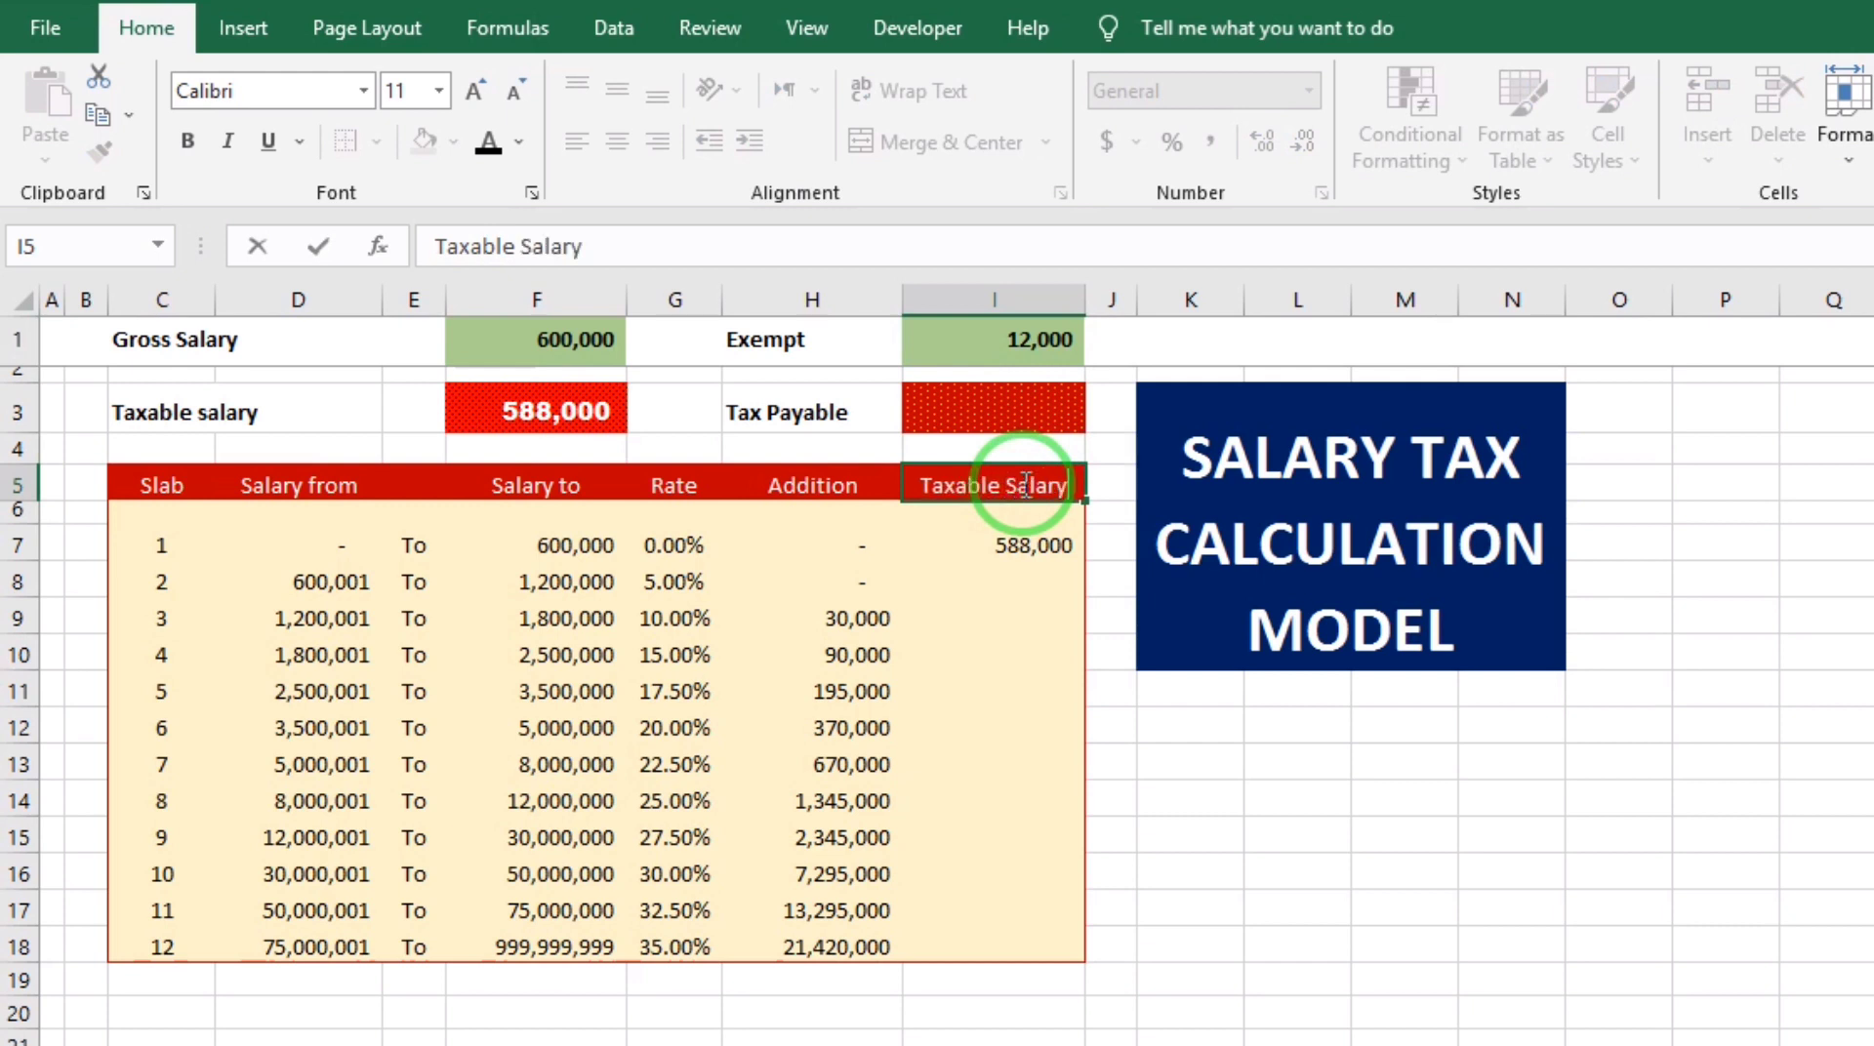
pyautogui.press('Return')
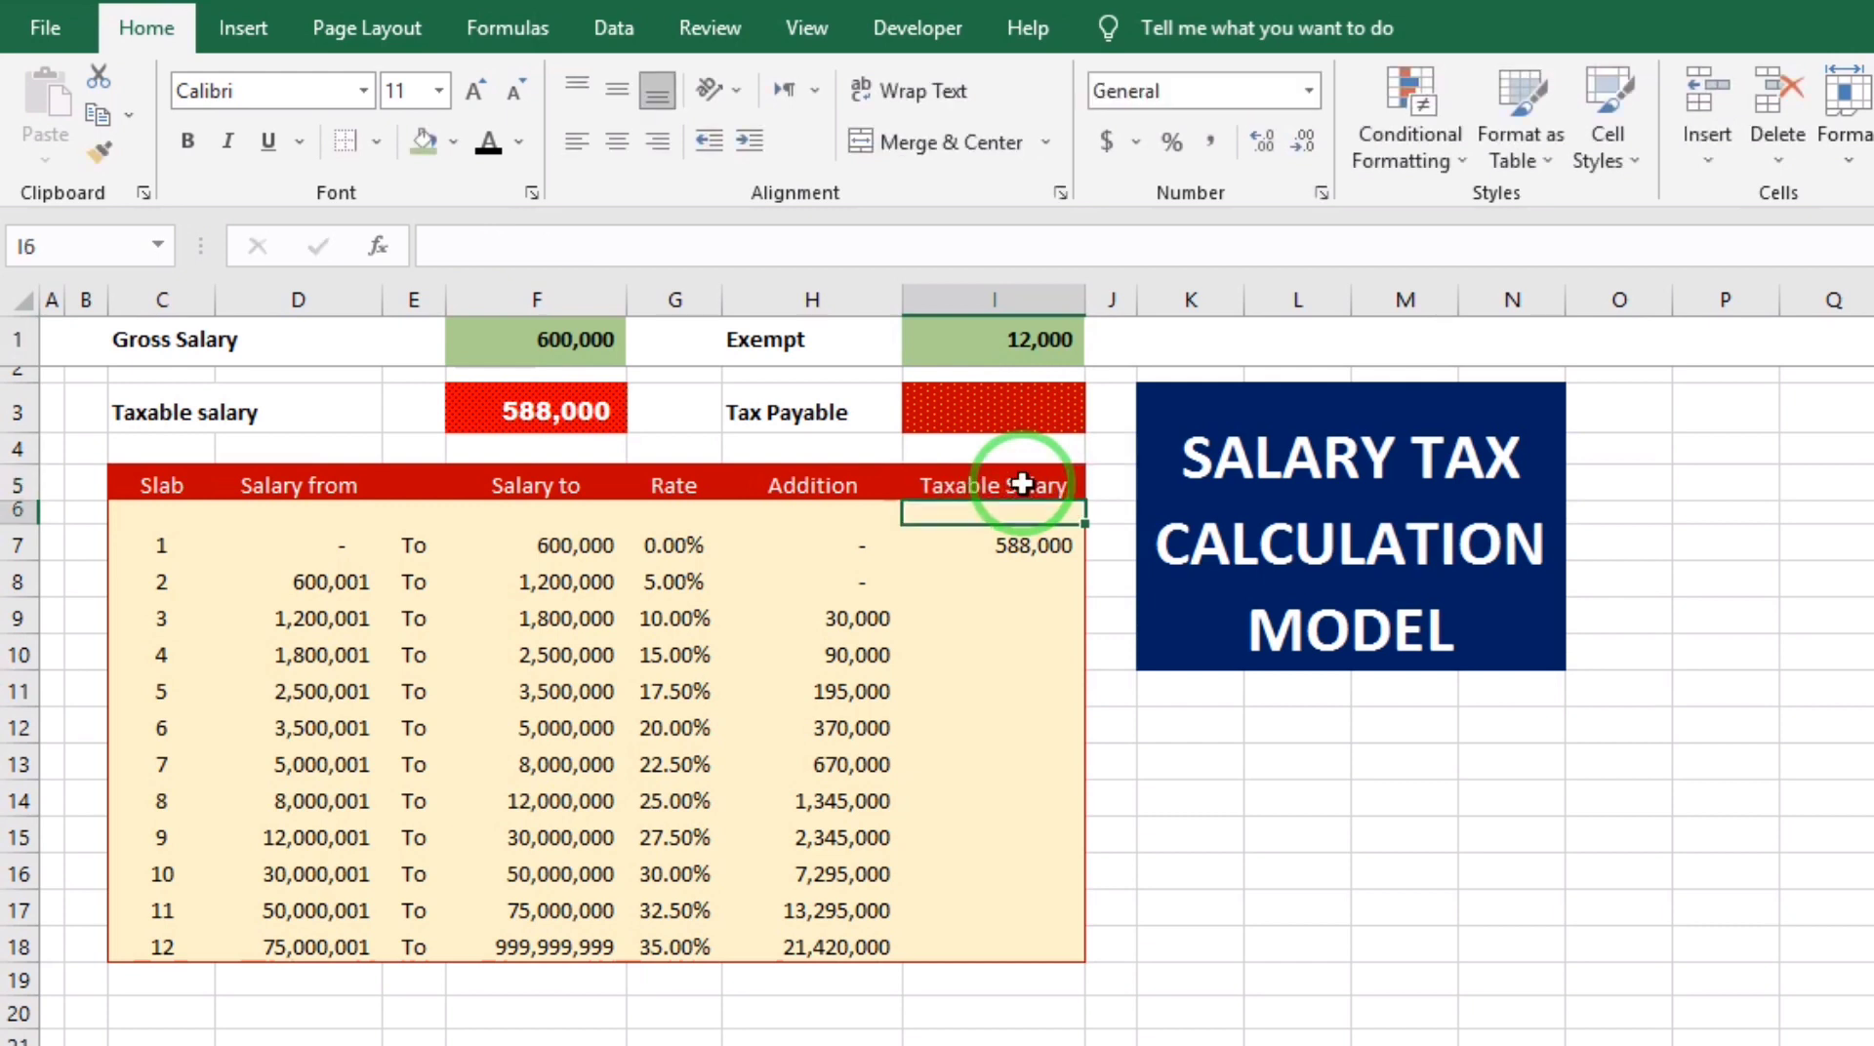
# - Change the gross salary in F1 to 750000 to test the slab formula
pyautogui.click(1027, 548)
pyautogui.click(579, 337)
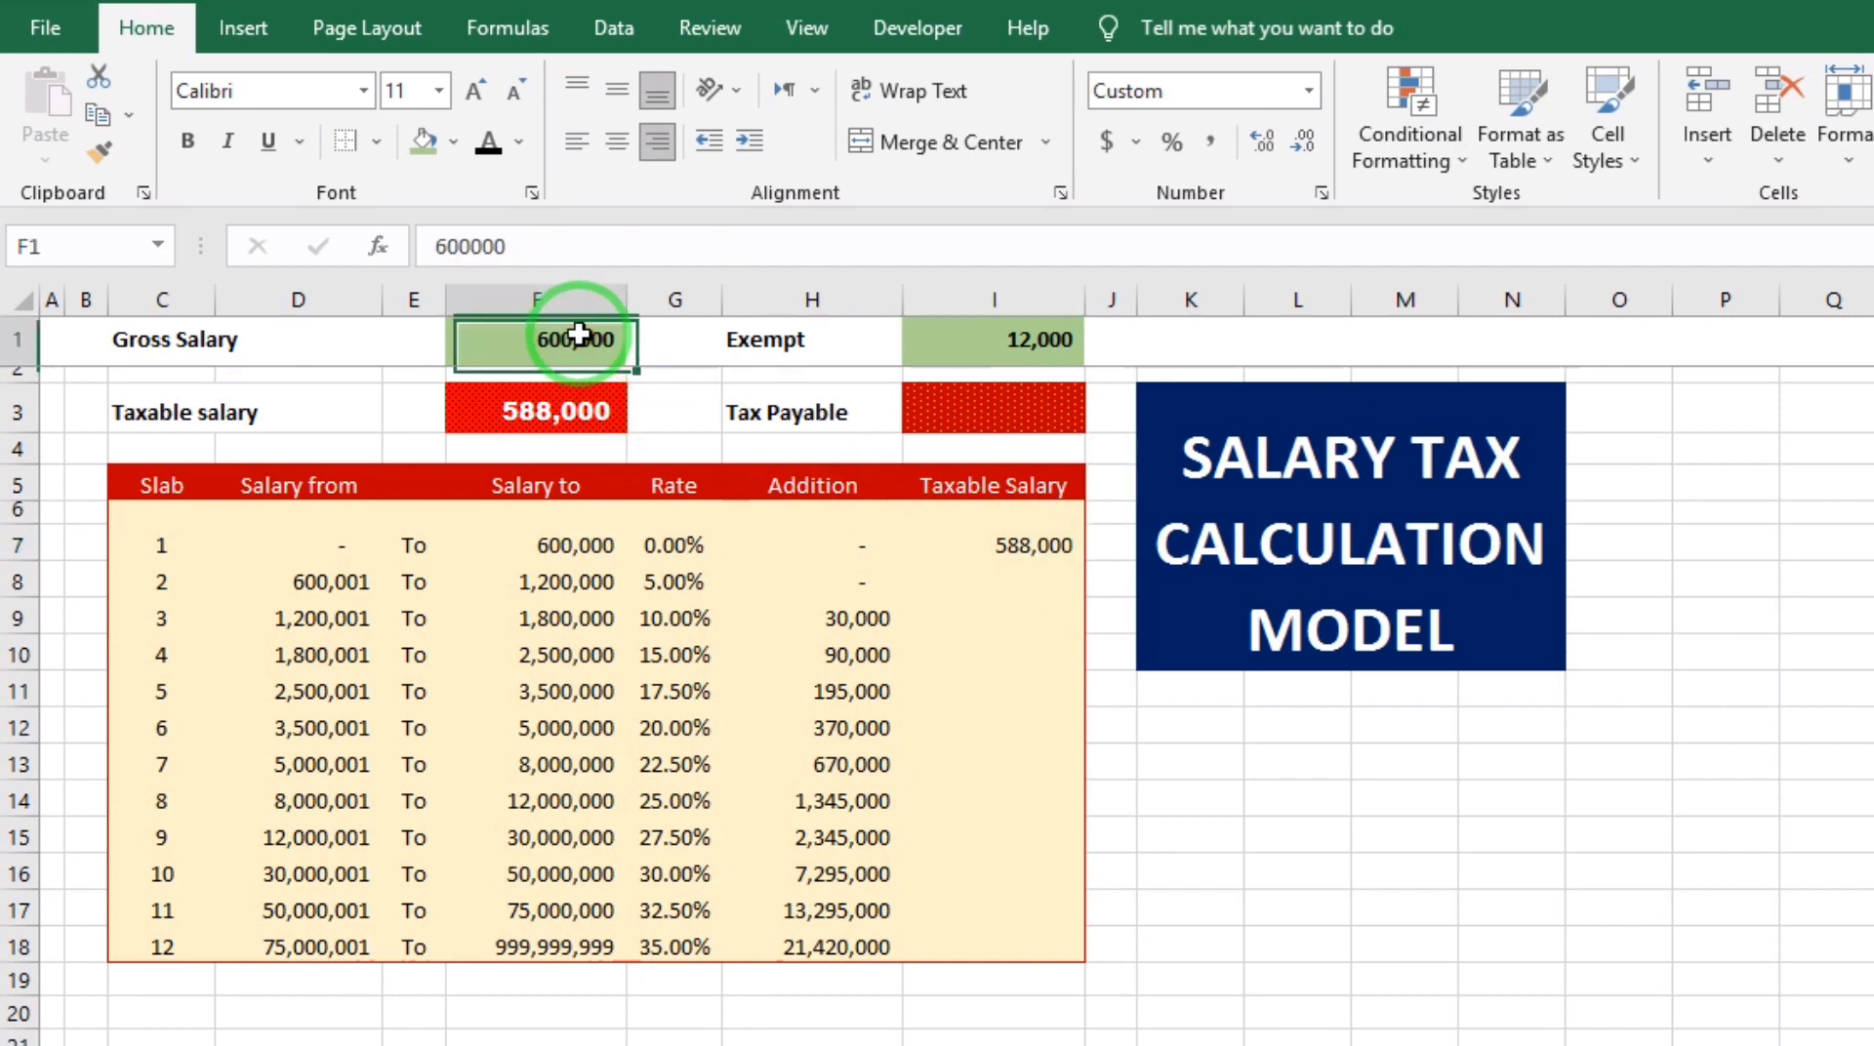
pyautogui.write('750000')
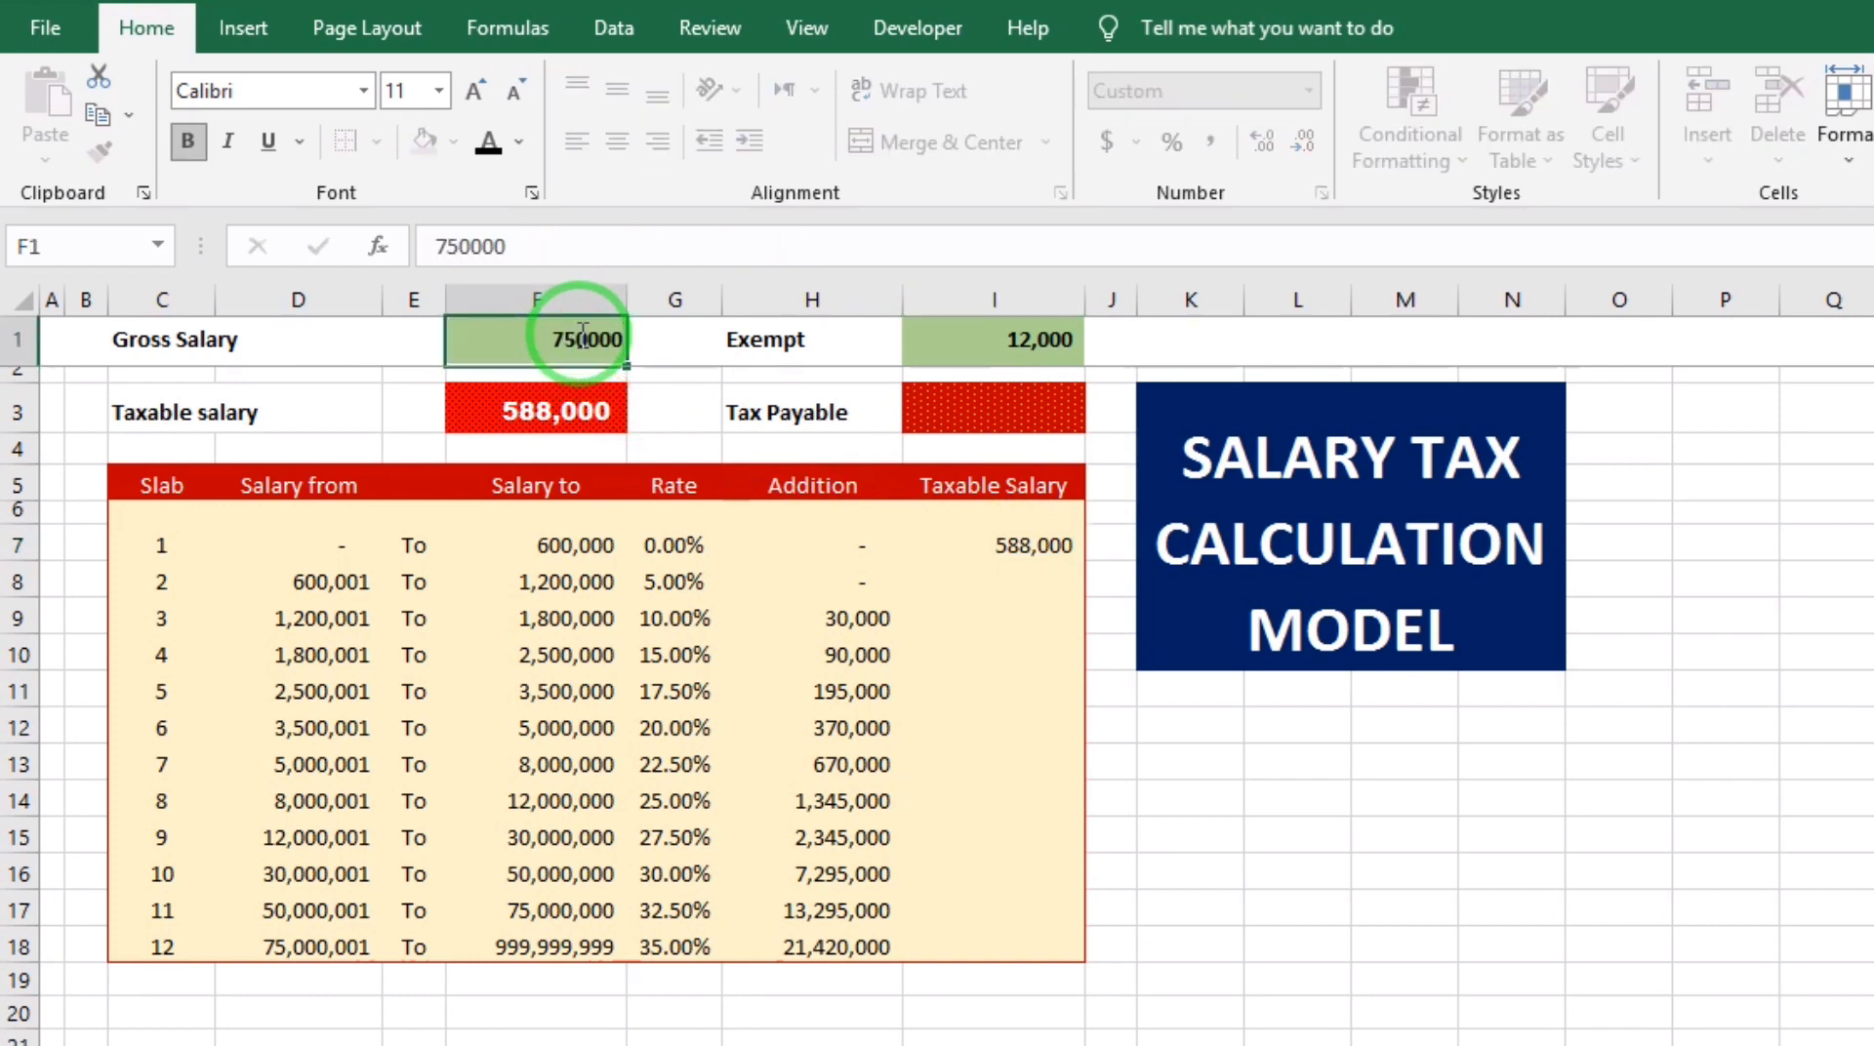
pyautogui.press('Return')
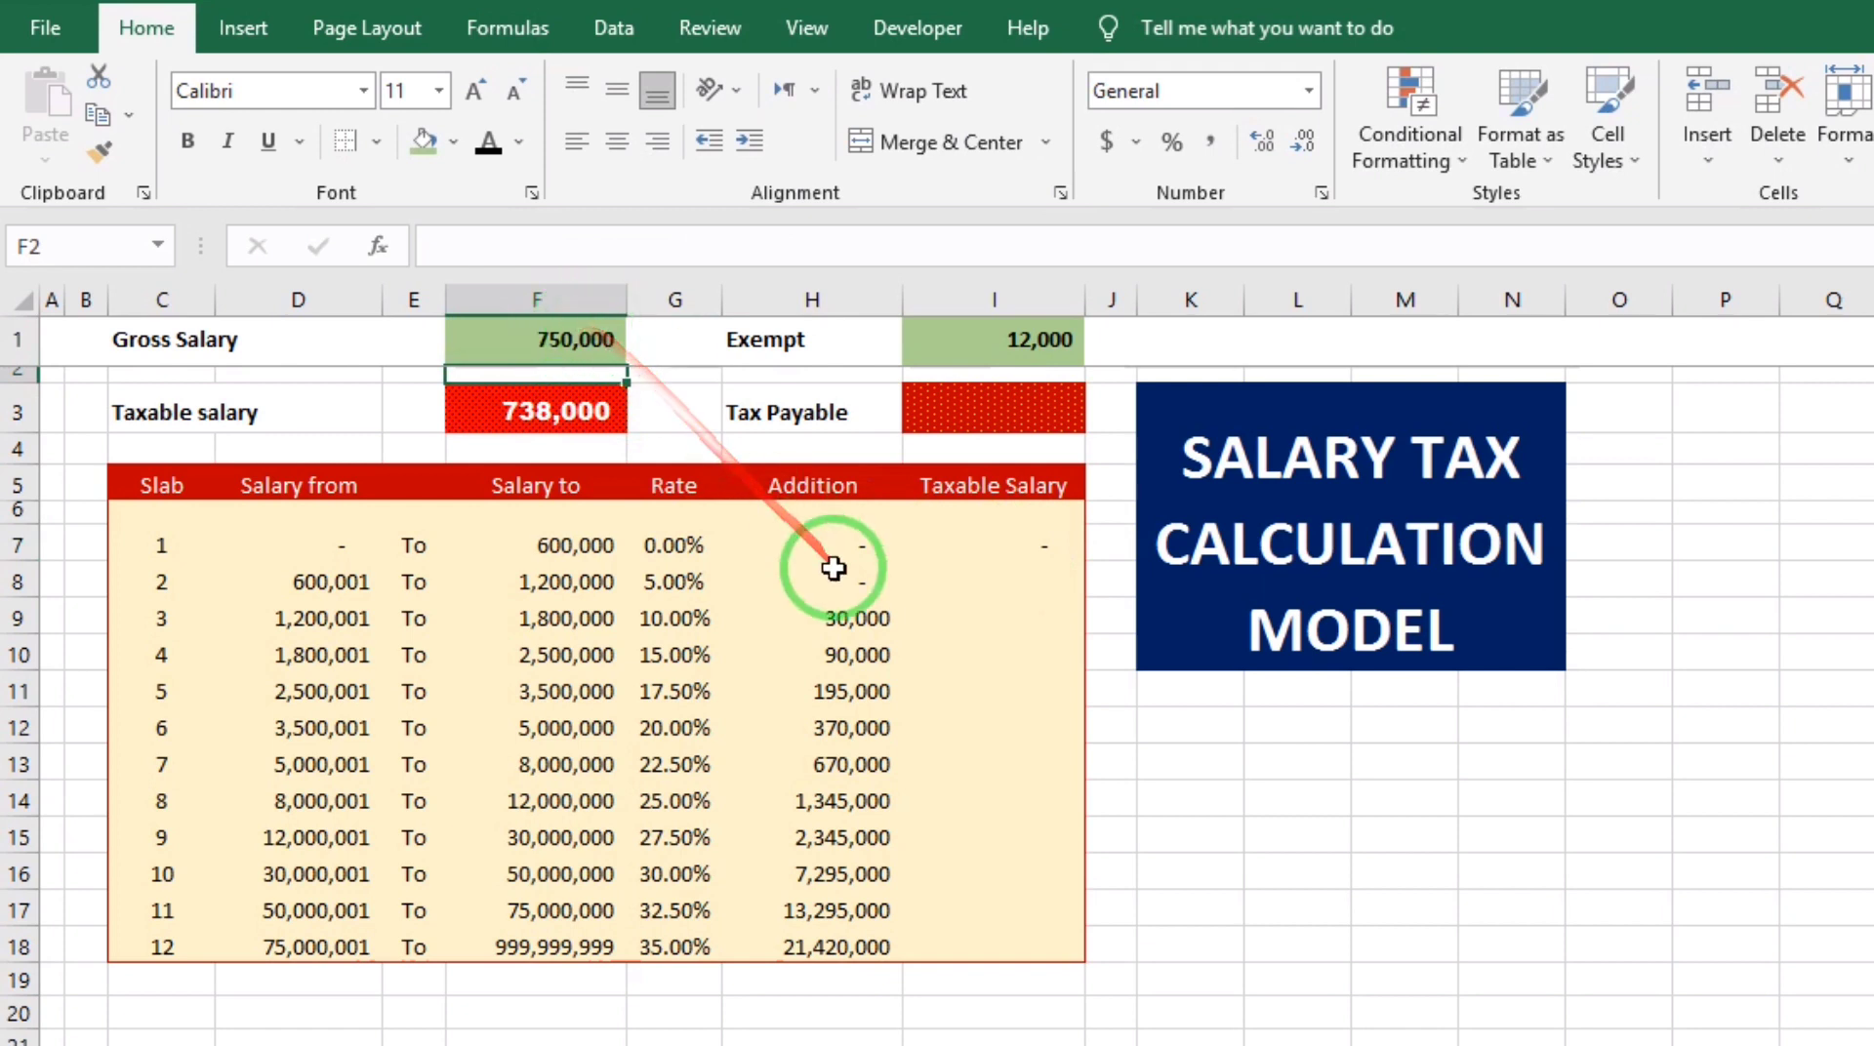
# - Copy the Taxable Salary IF/AND formula from I7 down through I18 for all twelve slabs
pyautogui.click(1017, 544)
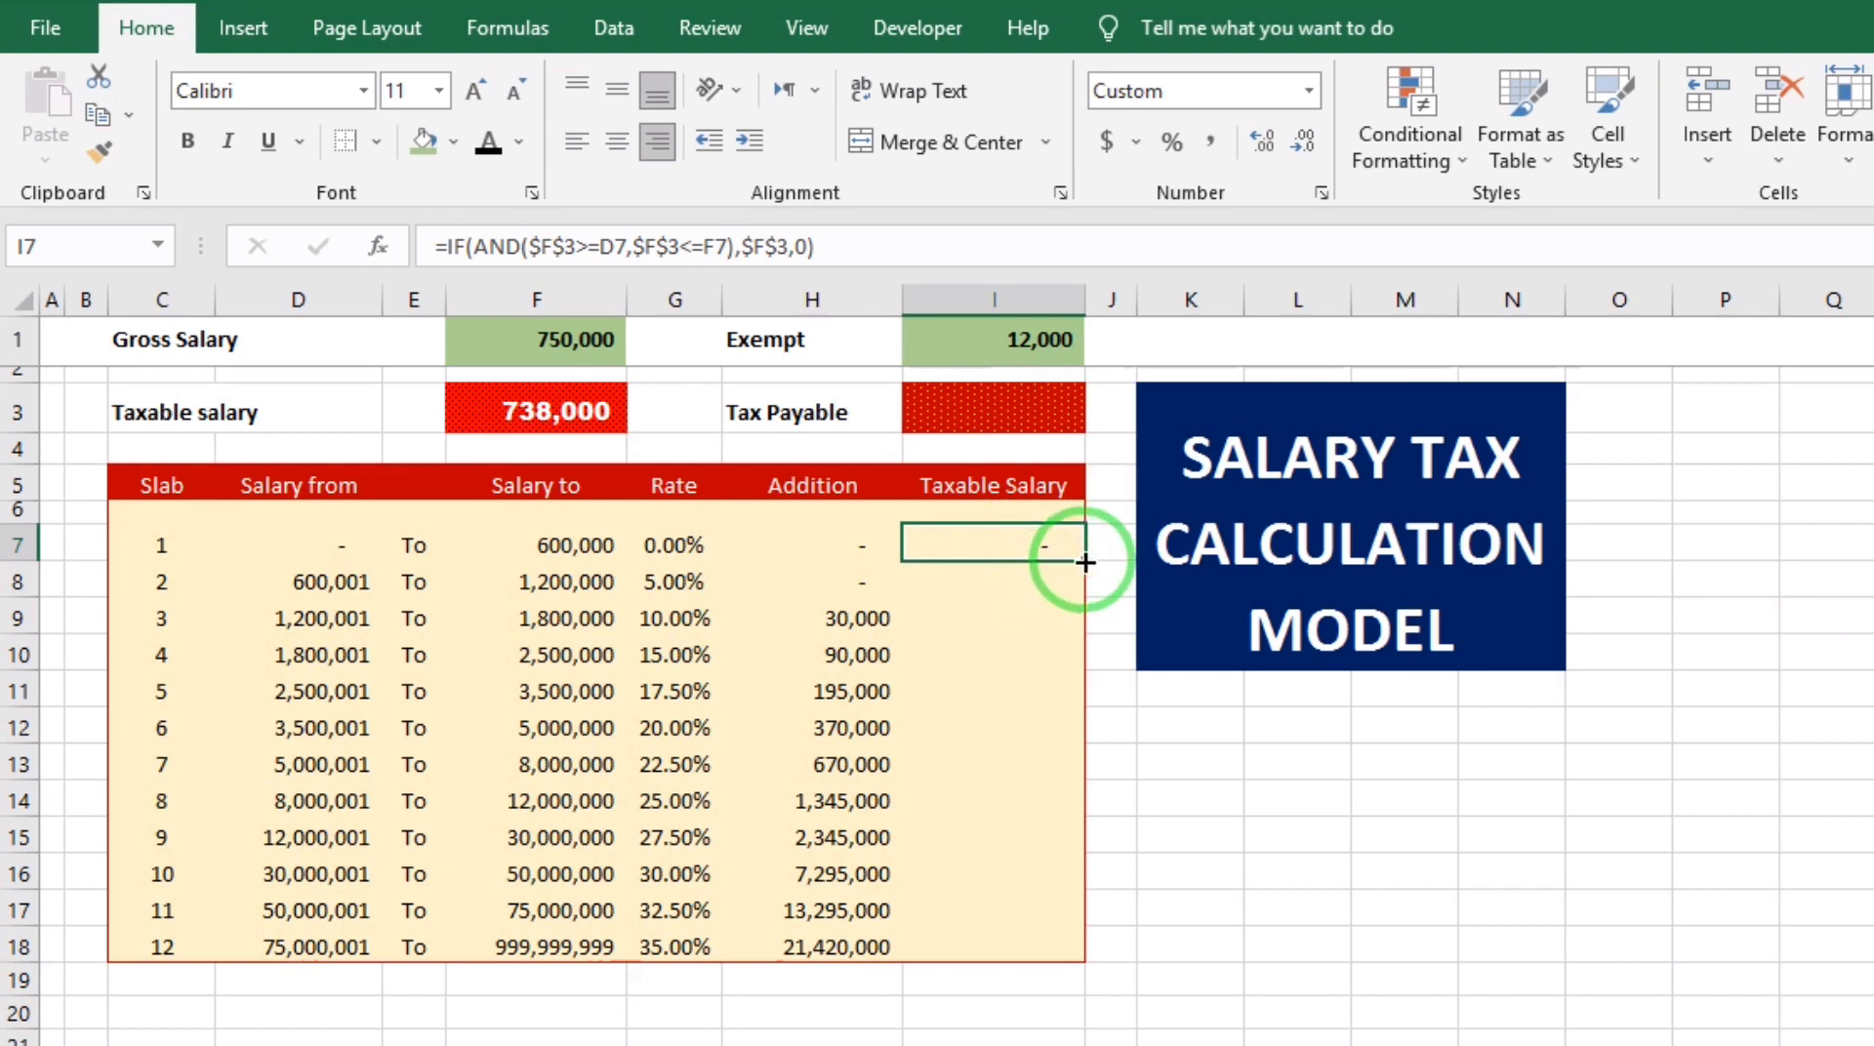
pyautogui.moveTo(1085, 562); pyautogui.dragTo(1072, 773)
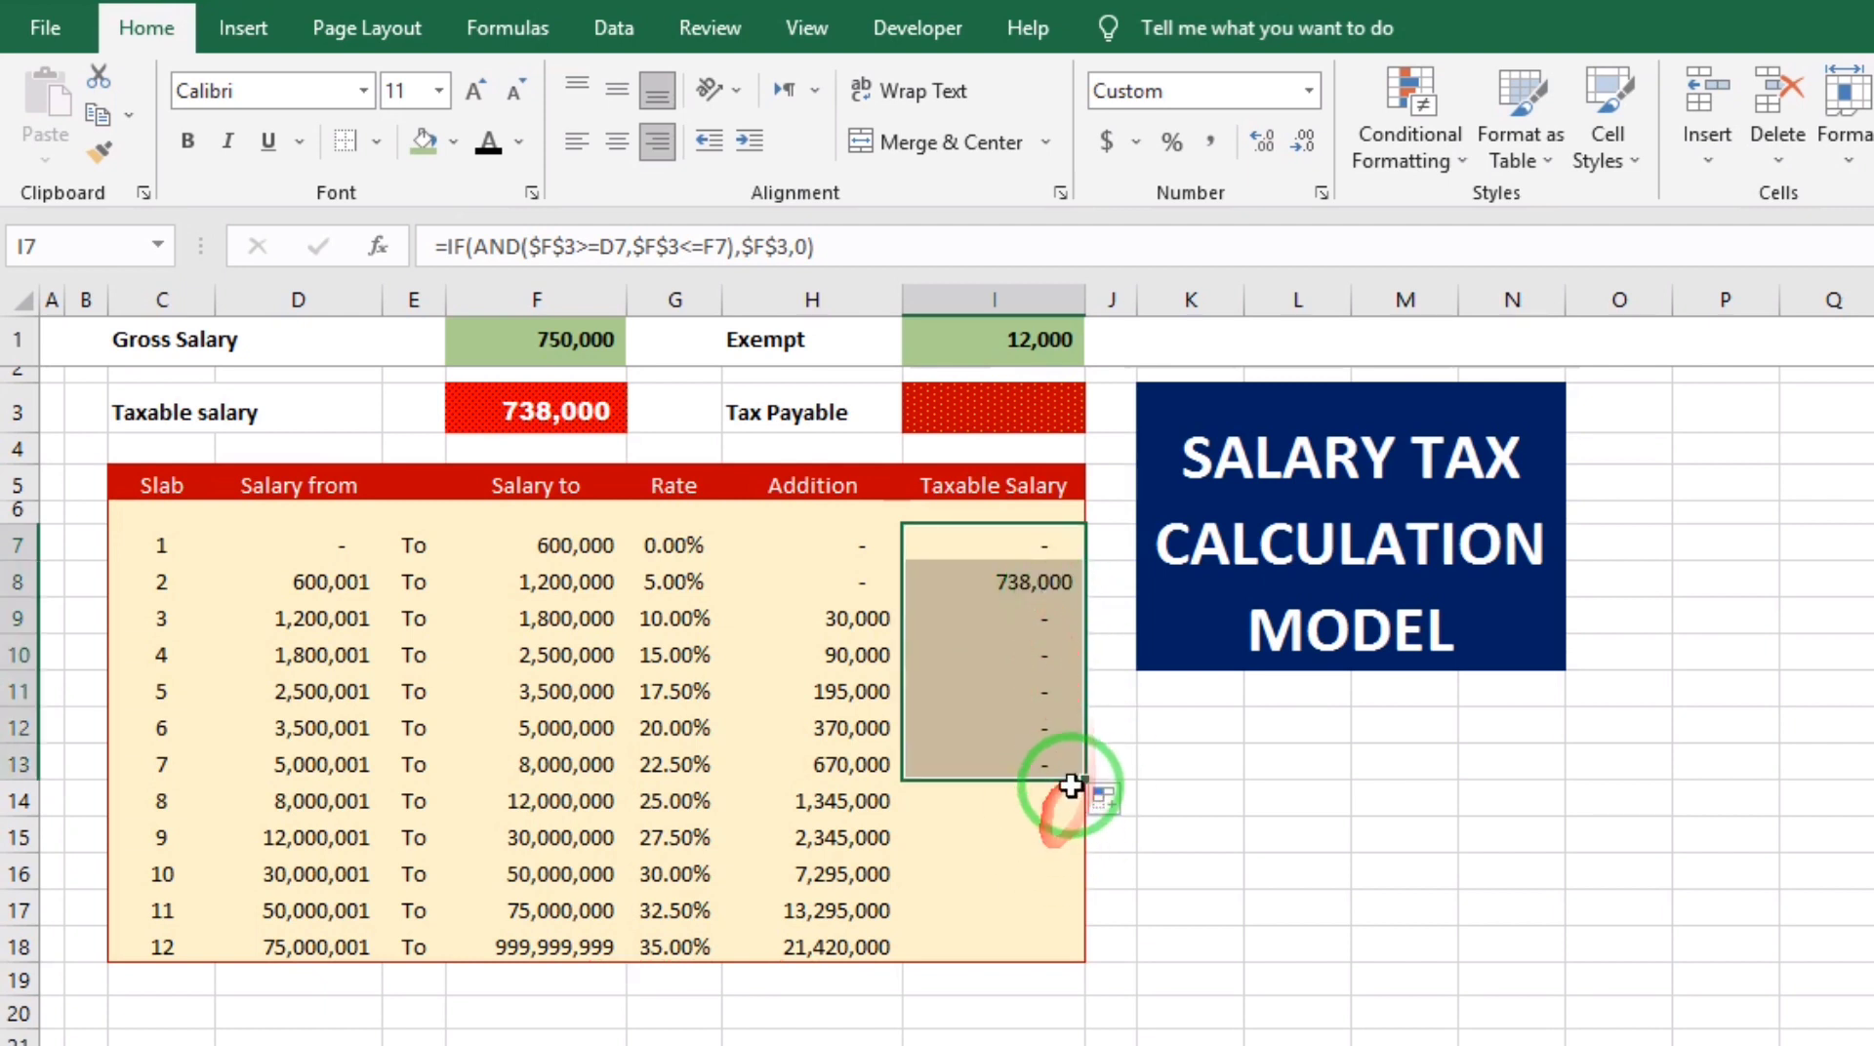
pyautogui.moveTo(1086, 781); pyautogui.dragTo(1074, 950)
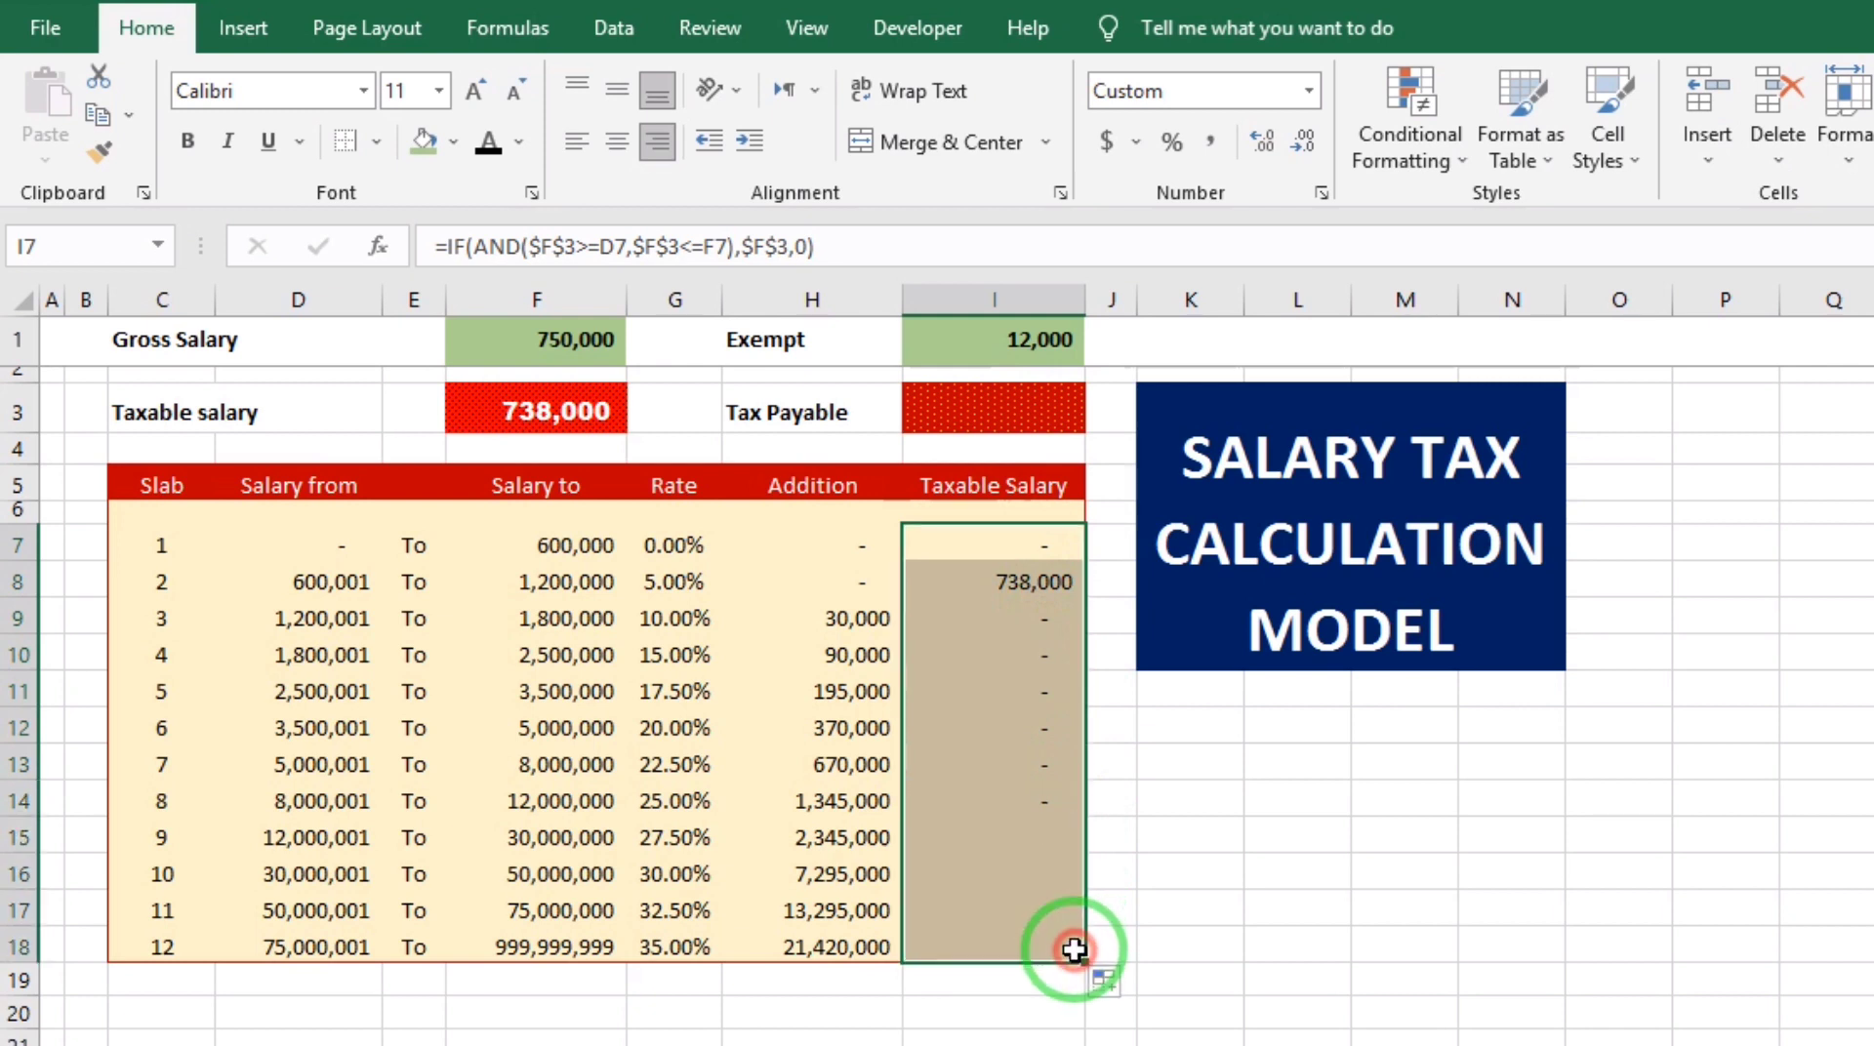
pyautogui.click(1047, 842)
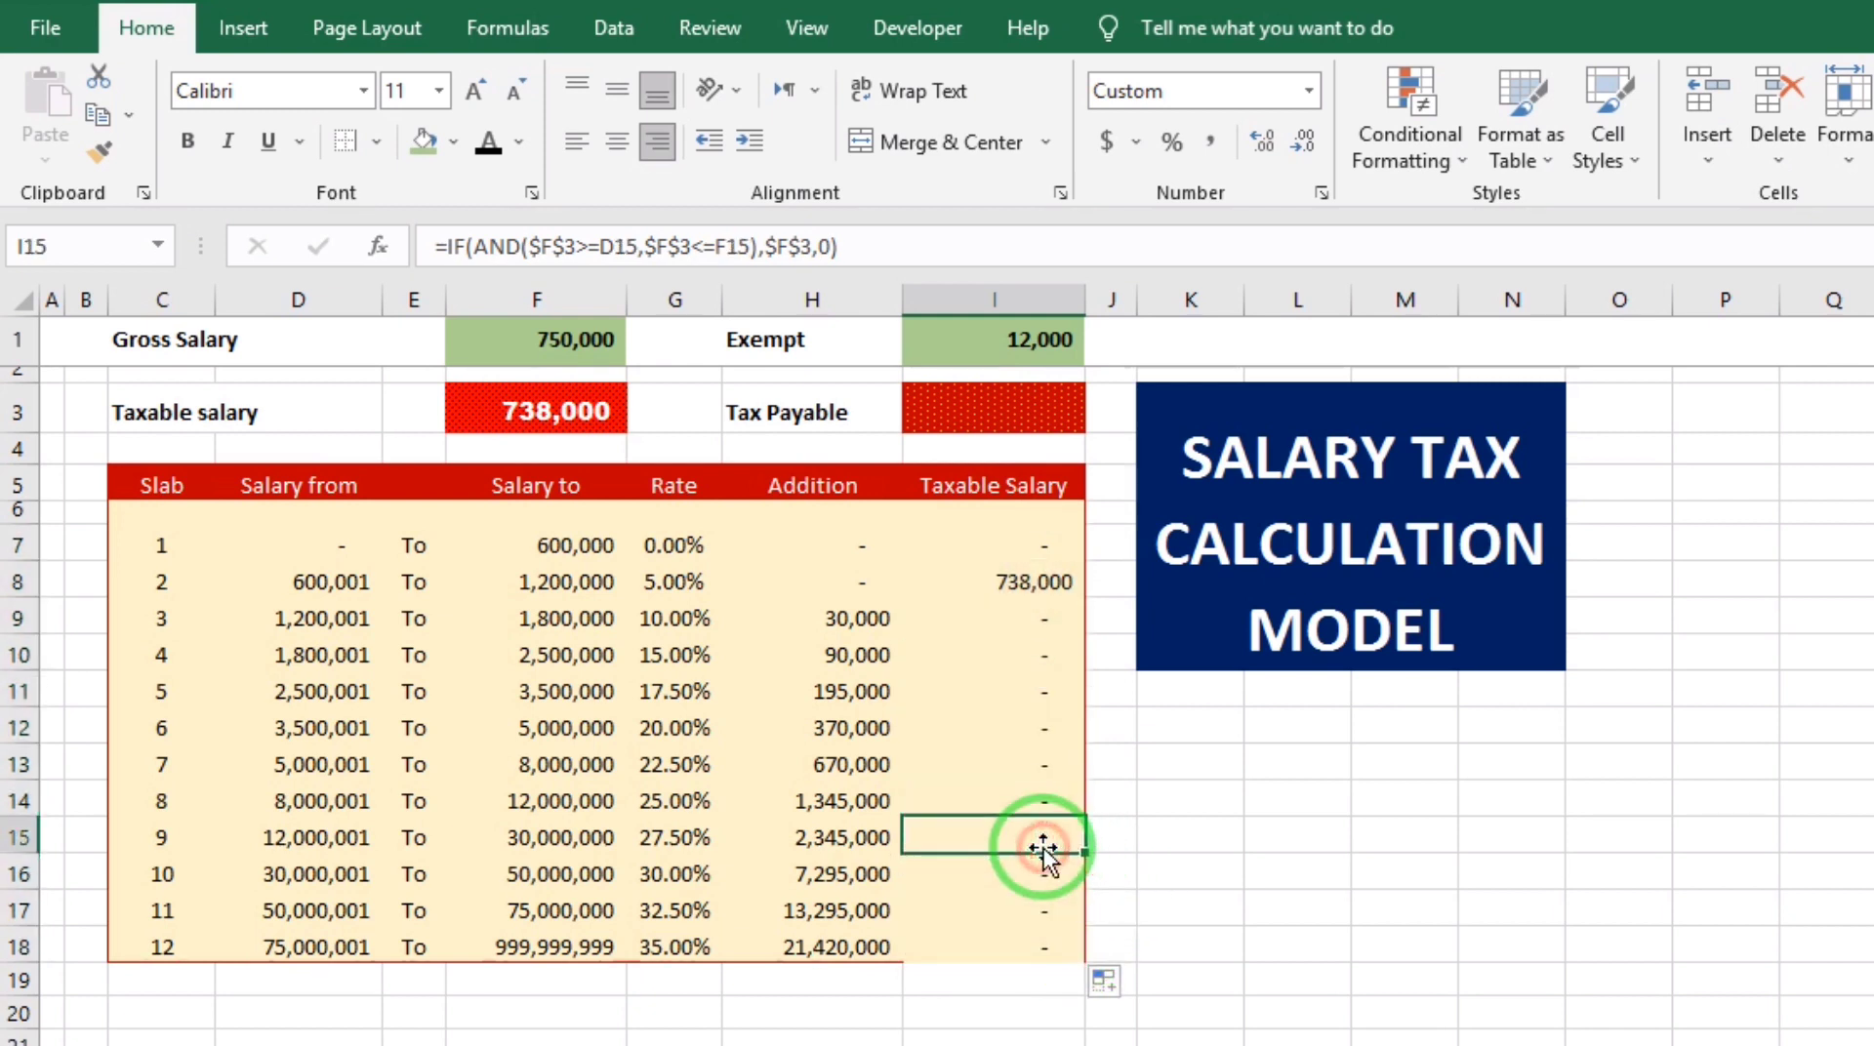
# - Apply a bottom border to I18 to close the table's outline
pyautogui.click(1064, 941)
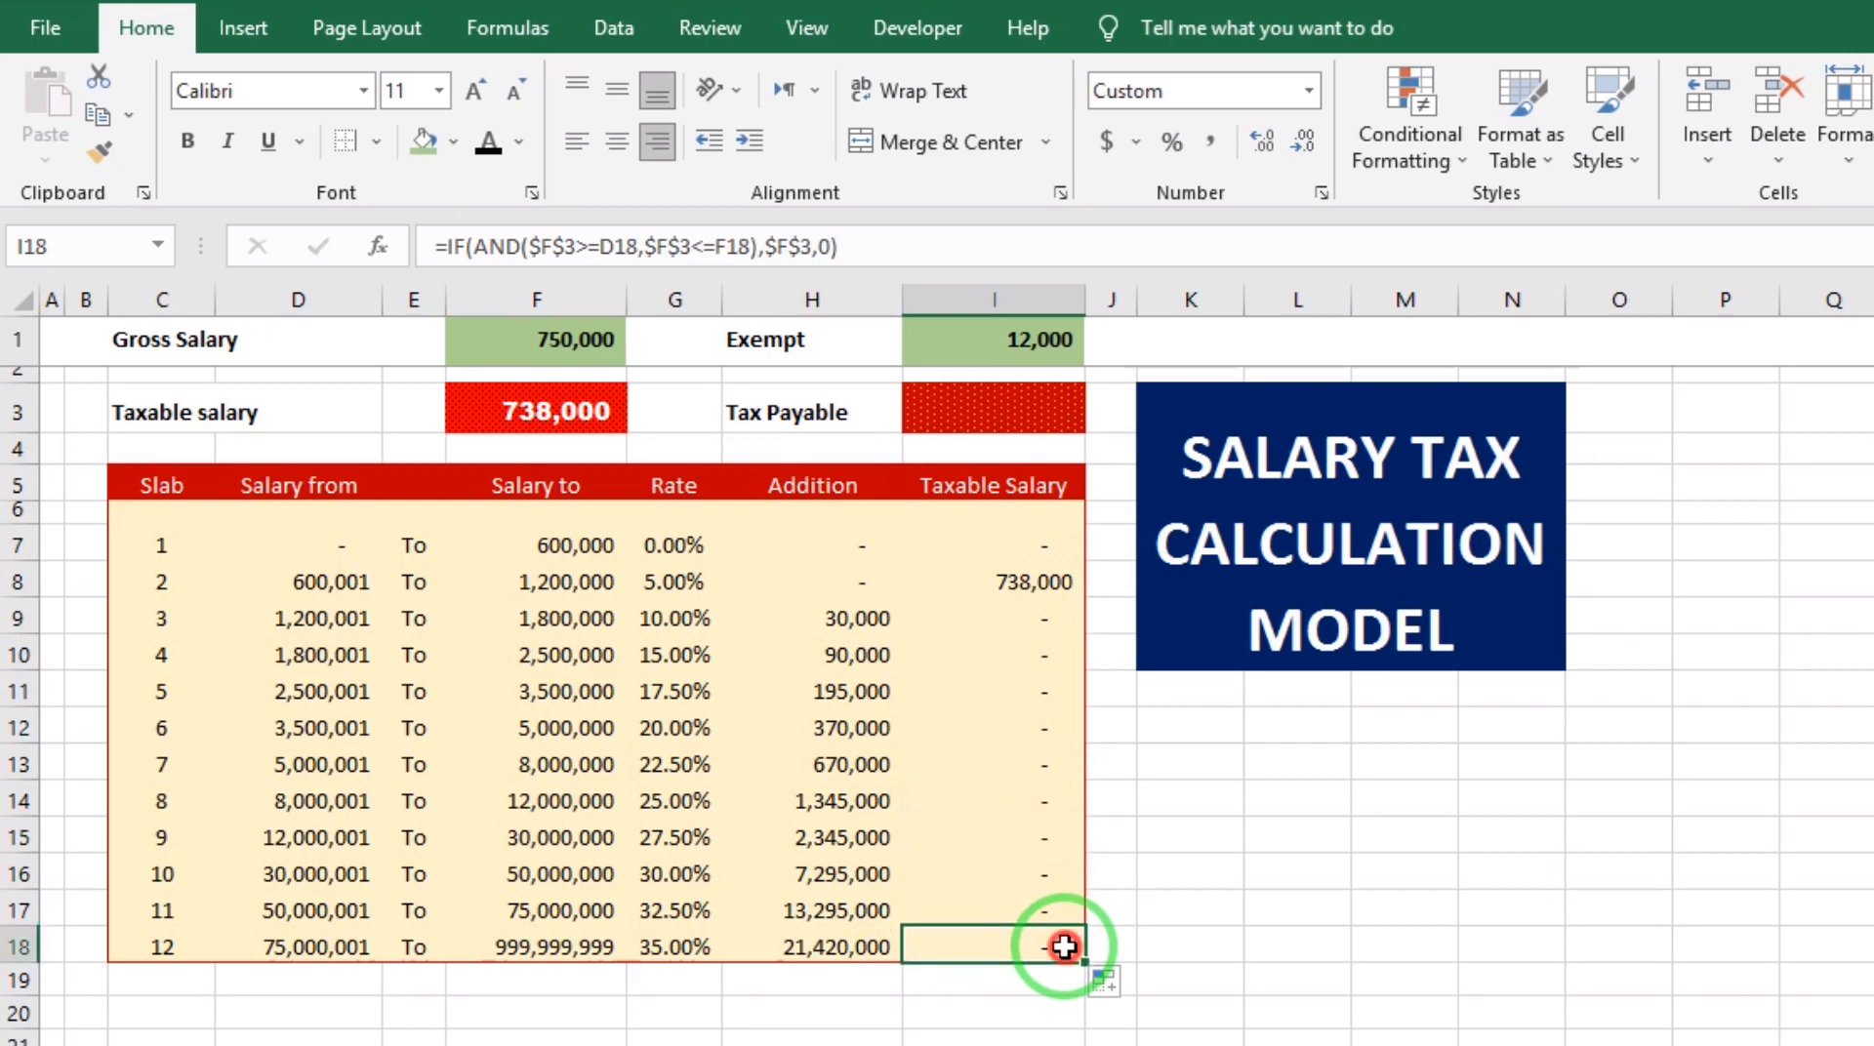
pyautogui.click(375, 143)
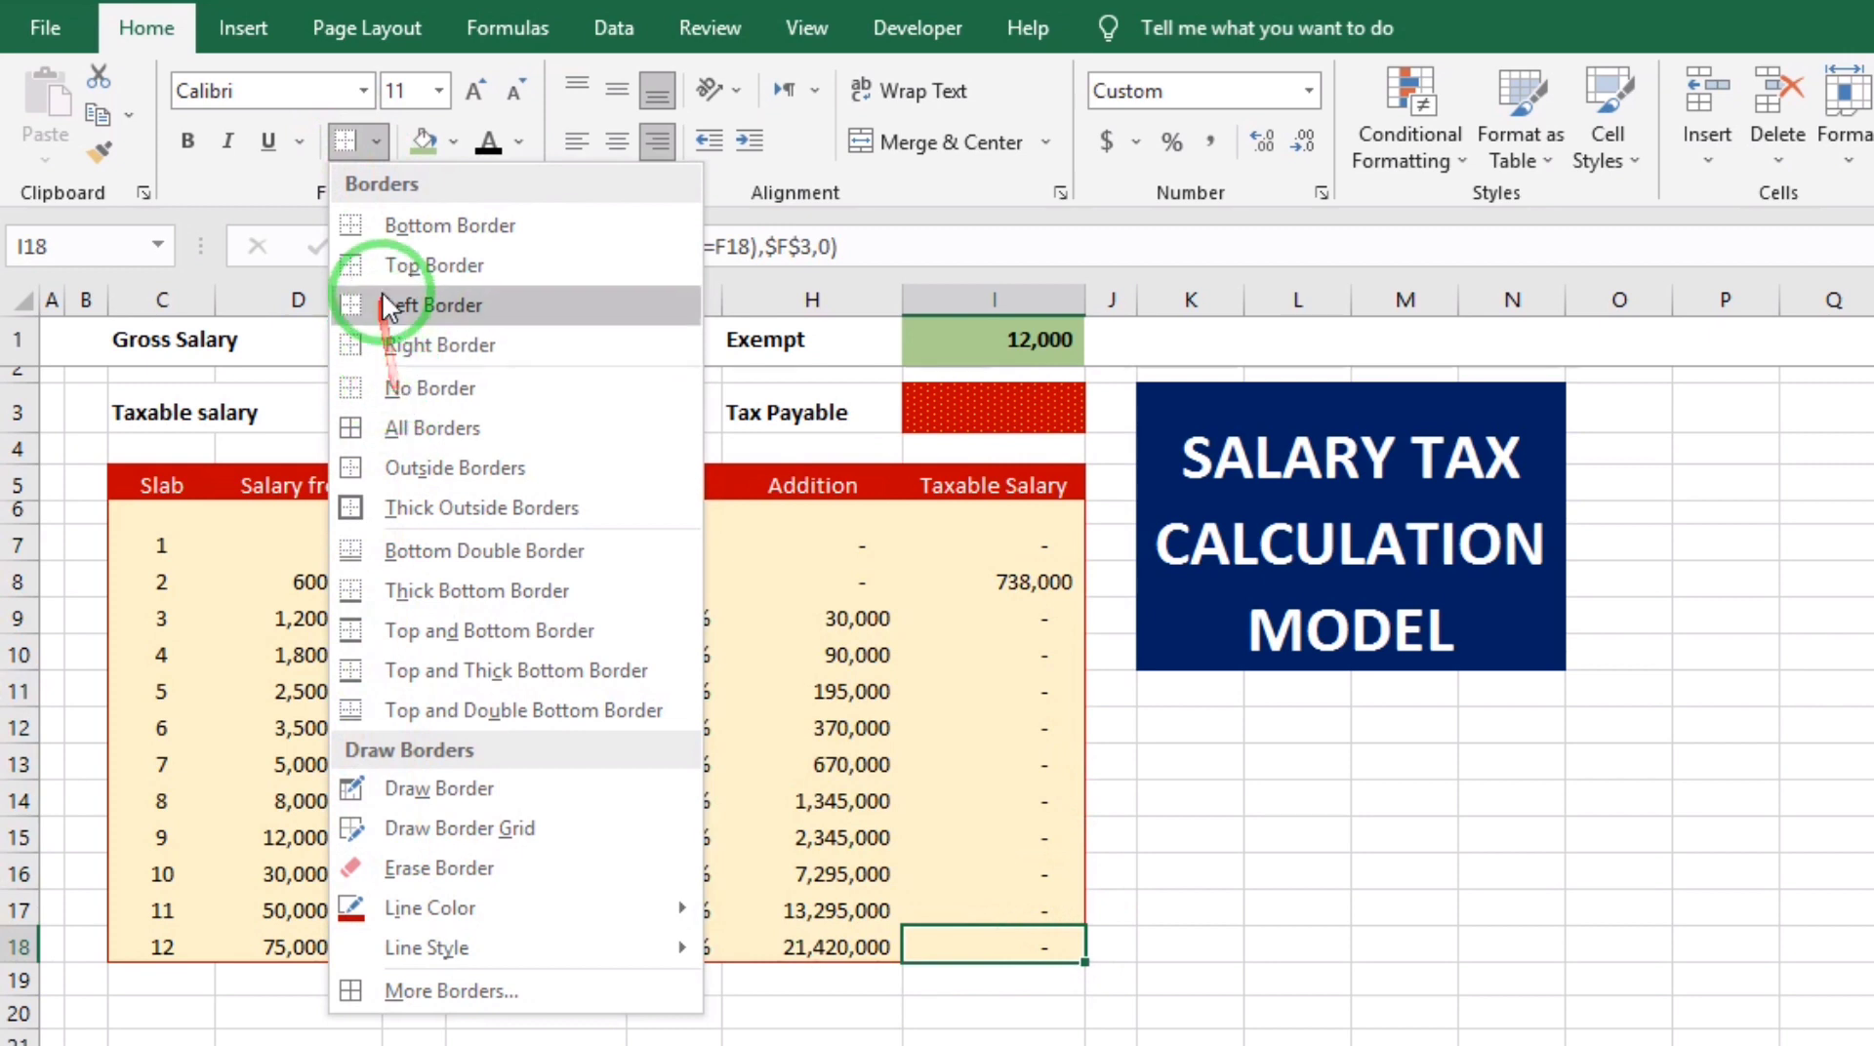
pyautogui.click(355, 234)
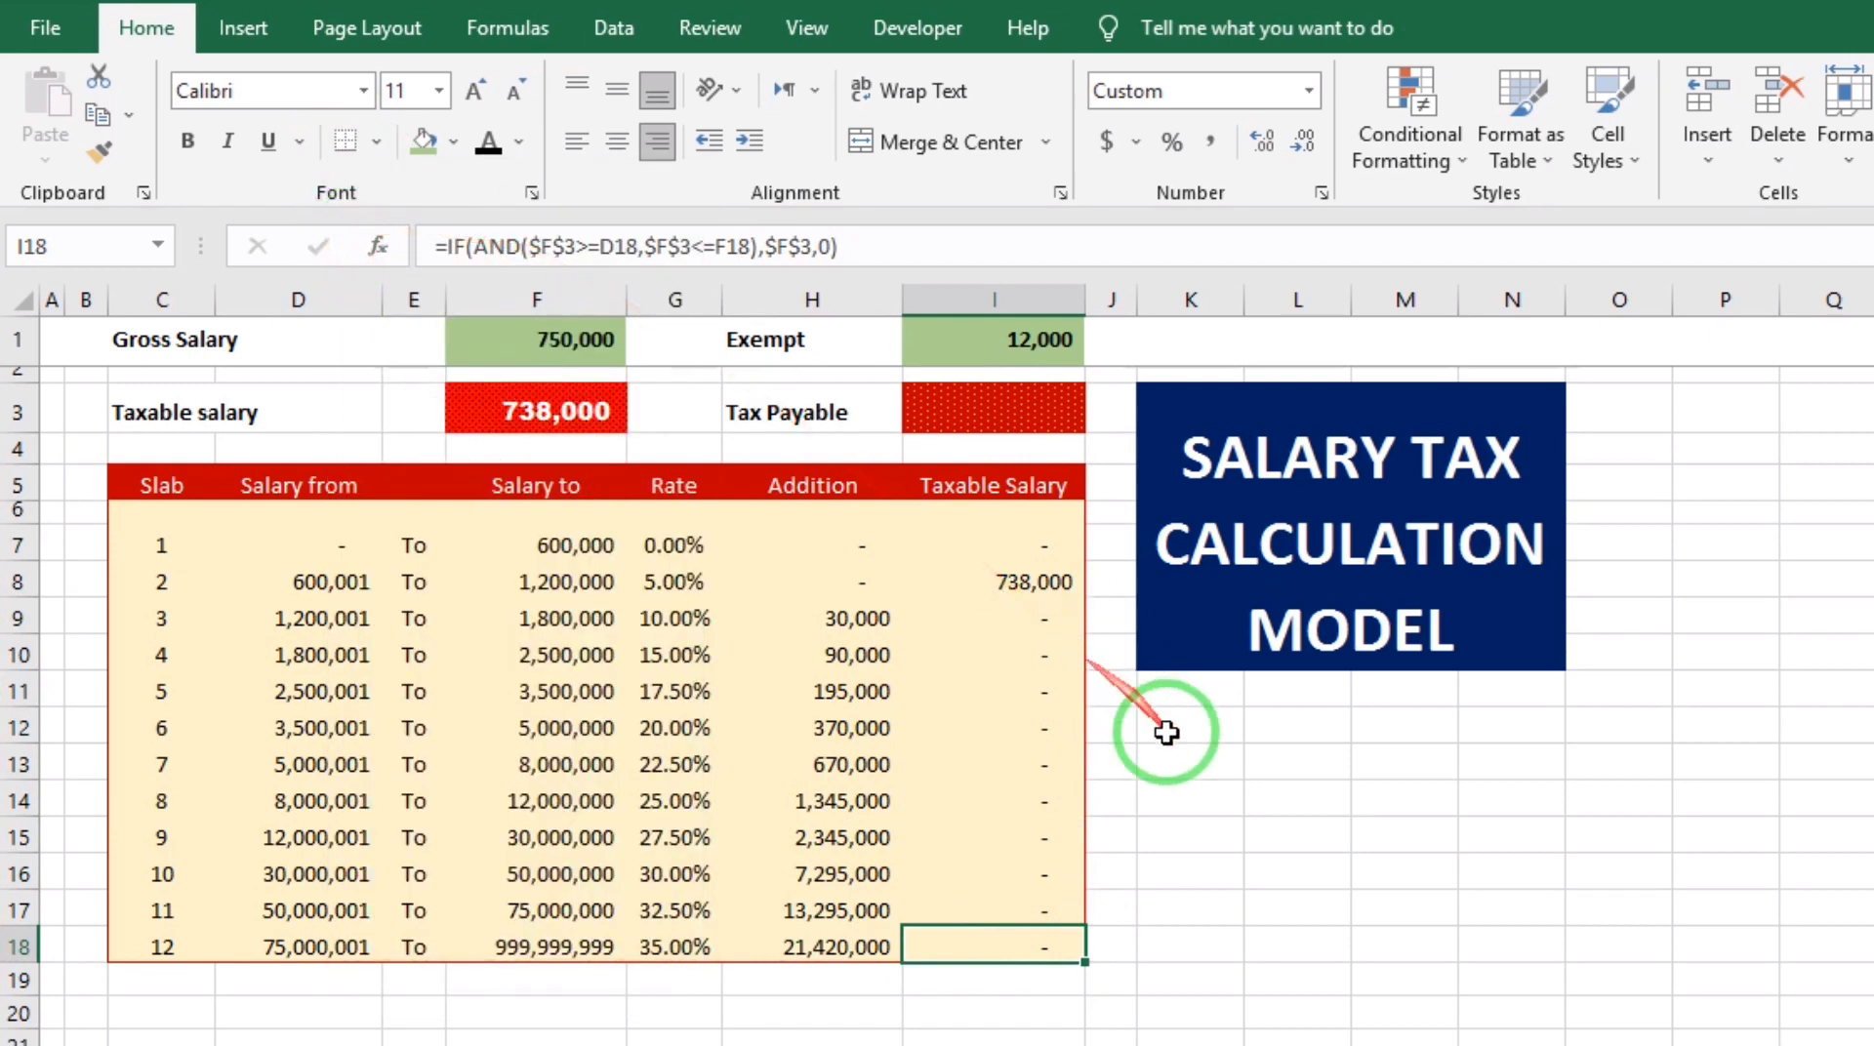
pyautogui.click(1167, 724)
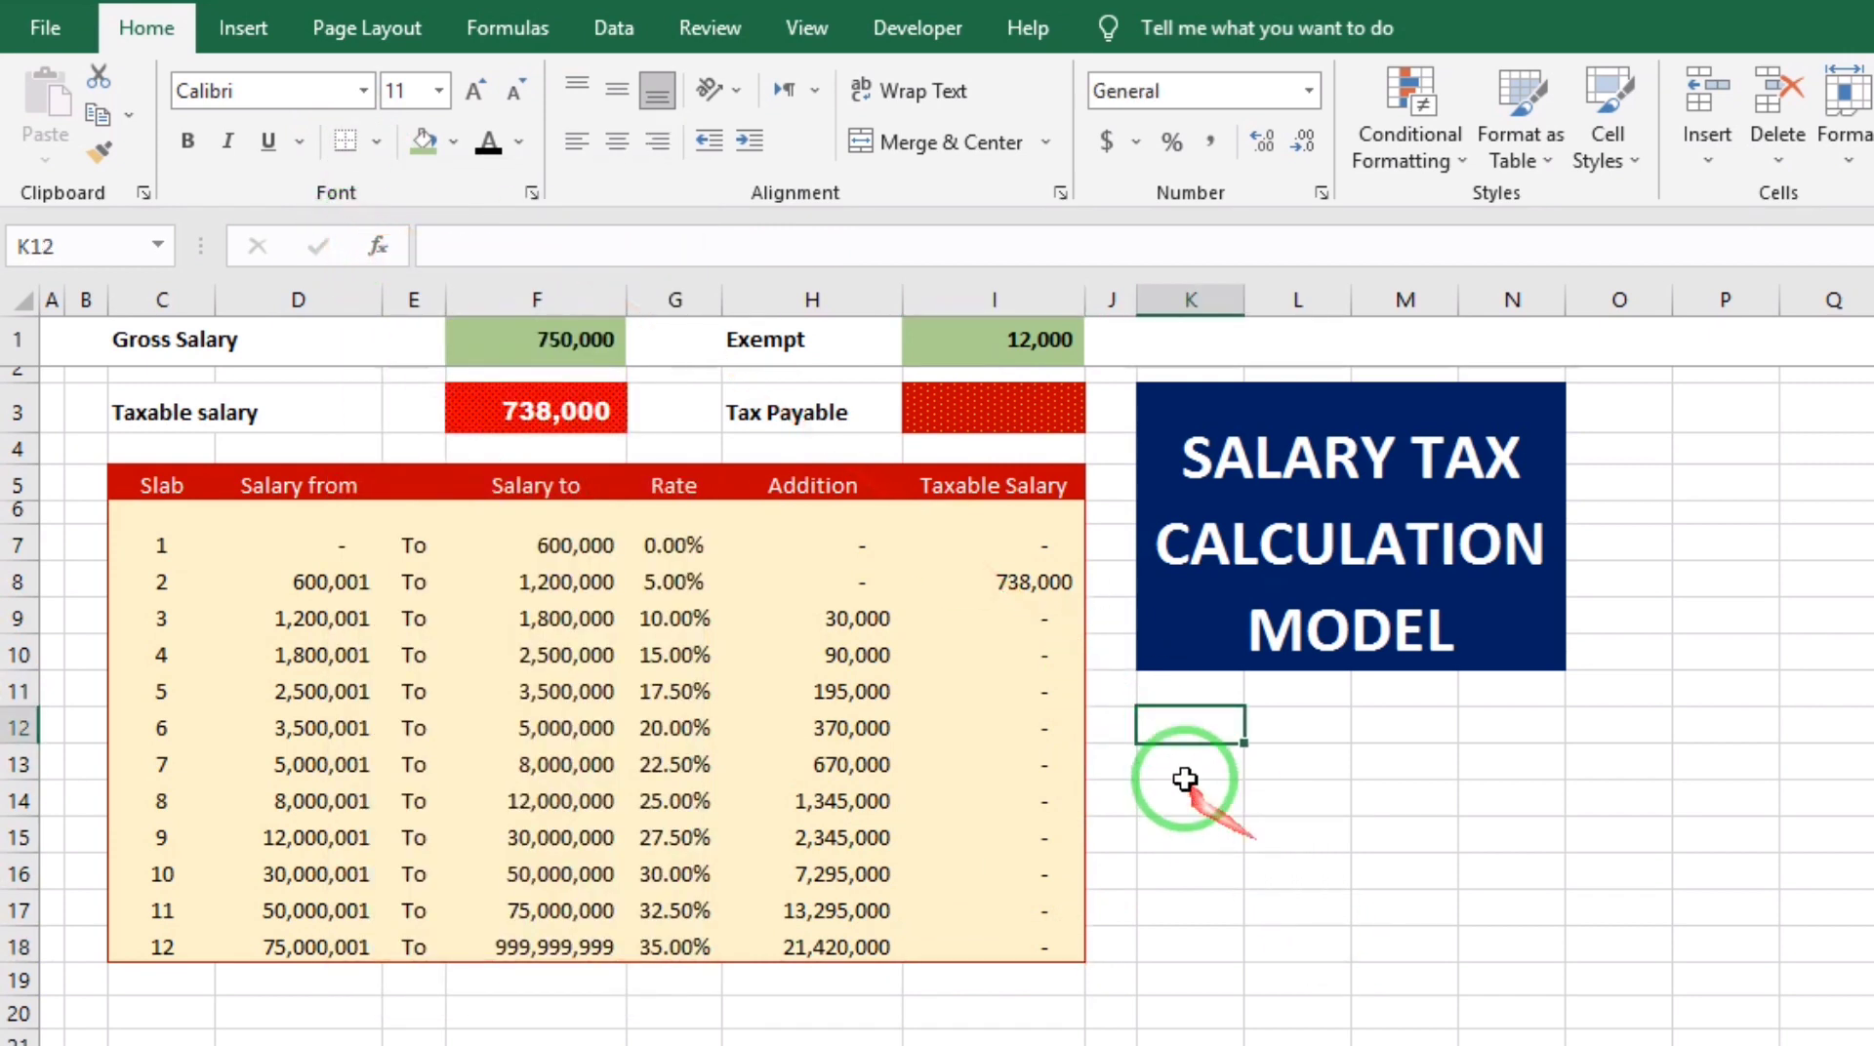
# - Check slab 2's taxable salary against its salary limits, and change the gross salary in F1 to 2500000
pyautogui.click(1043, 579)
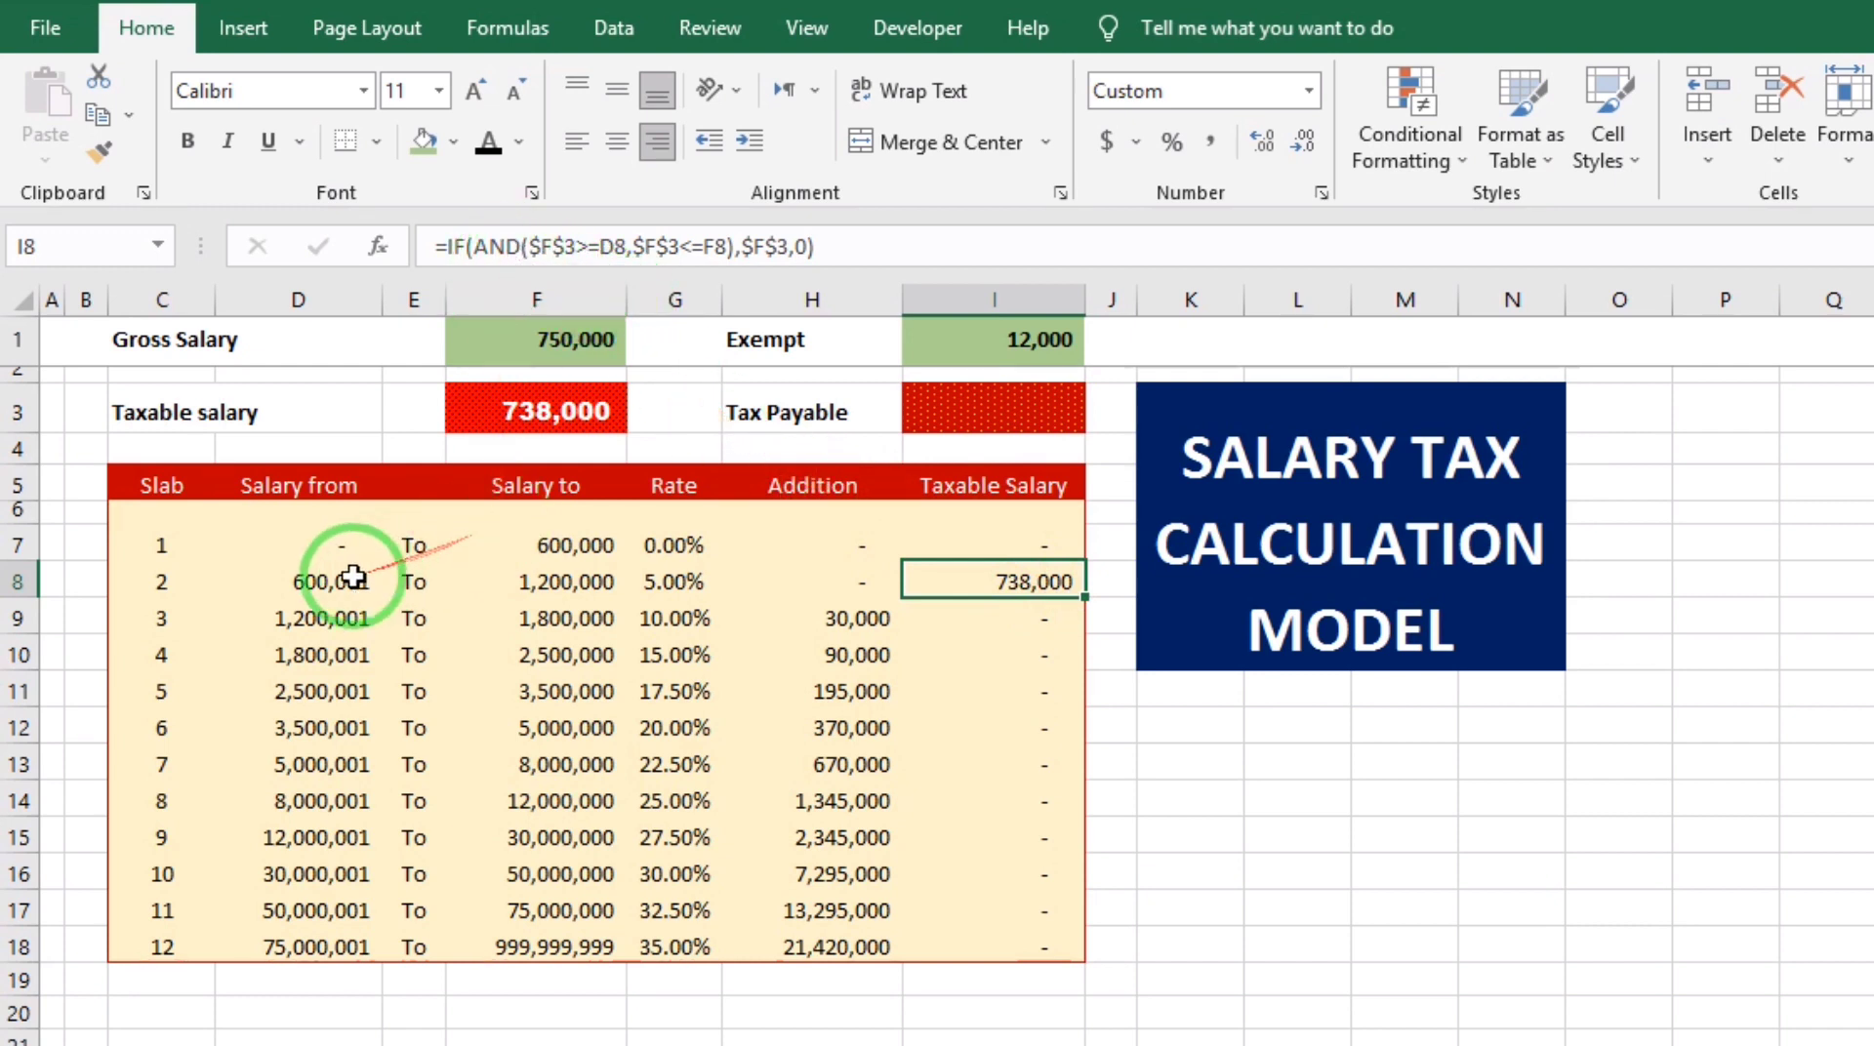
pyautogui.click(536, 403)
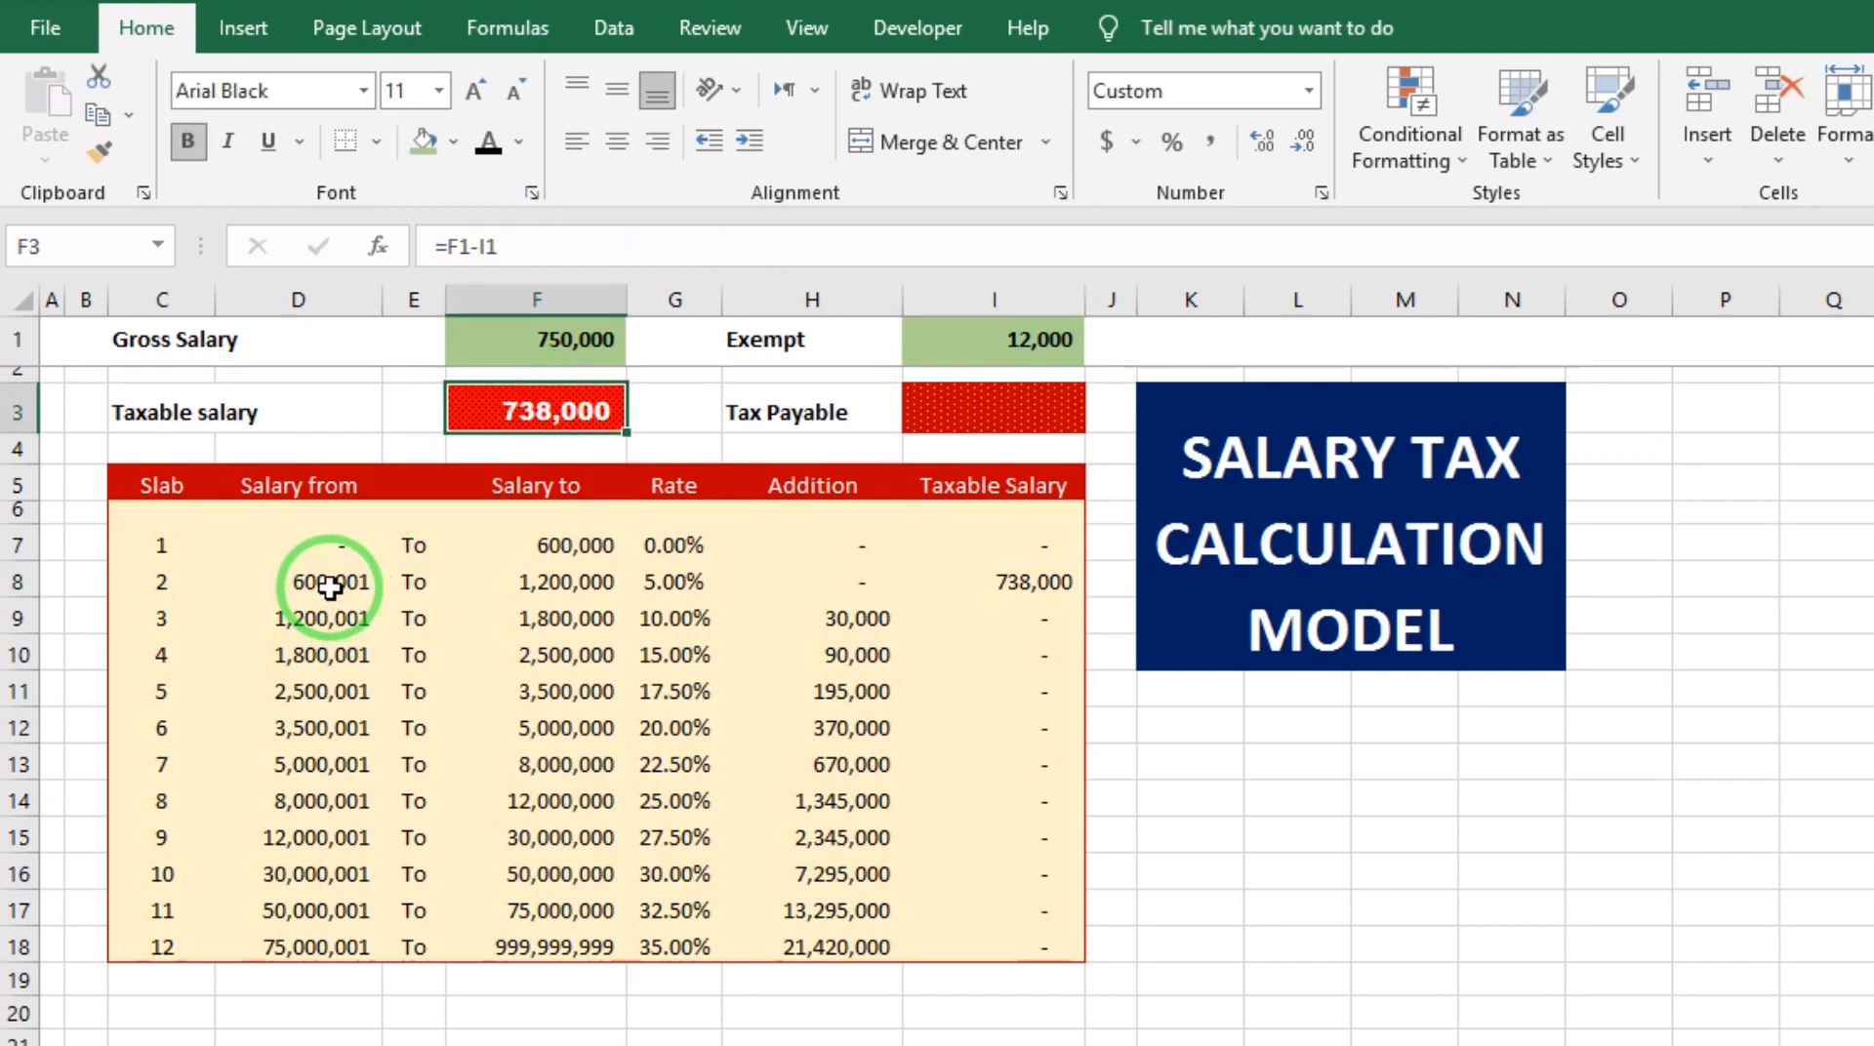
pyautogui.click(330, 587)
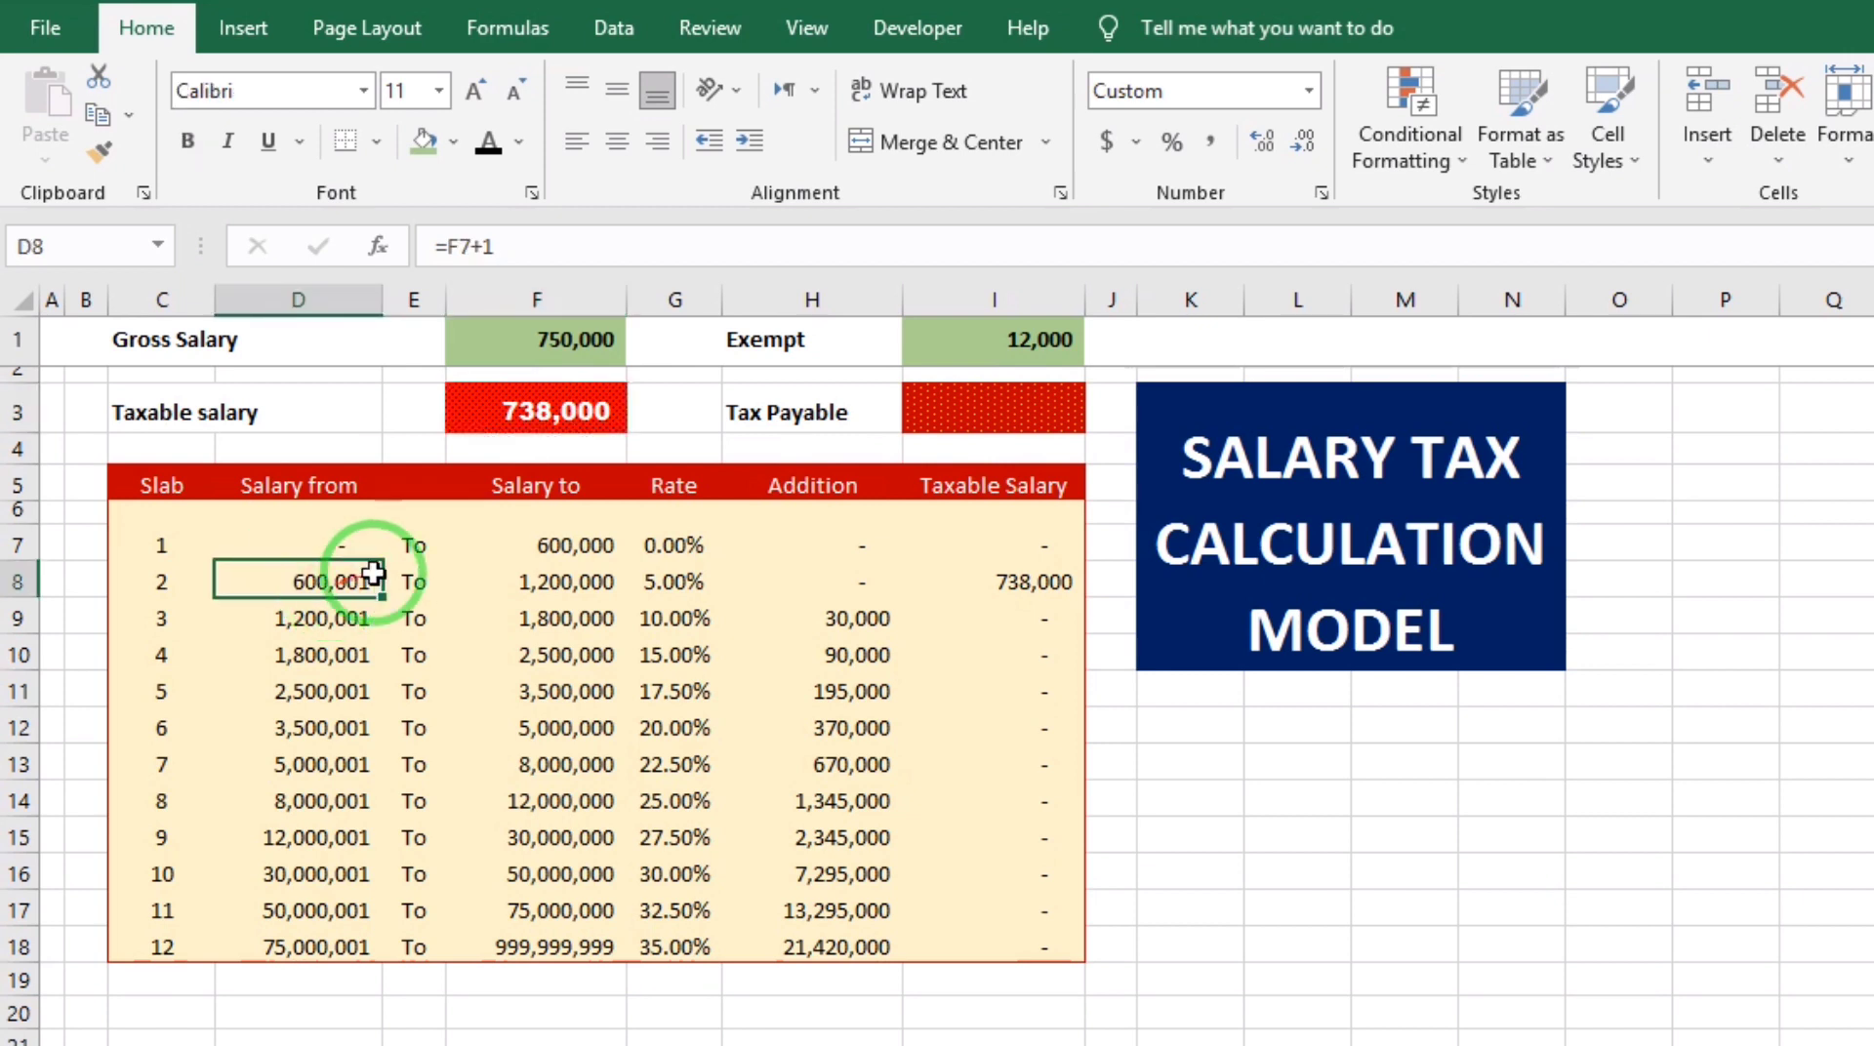
pyautogui.click(570, 585)
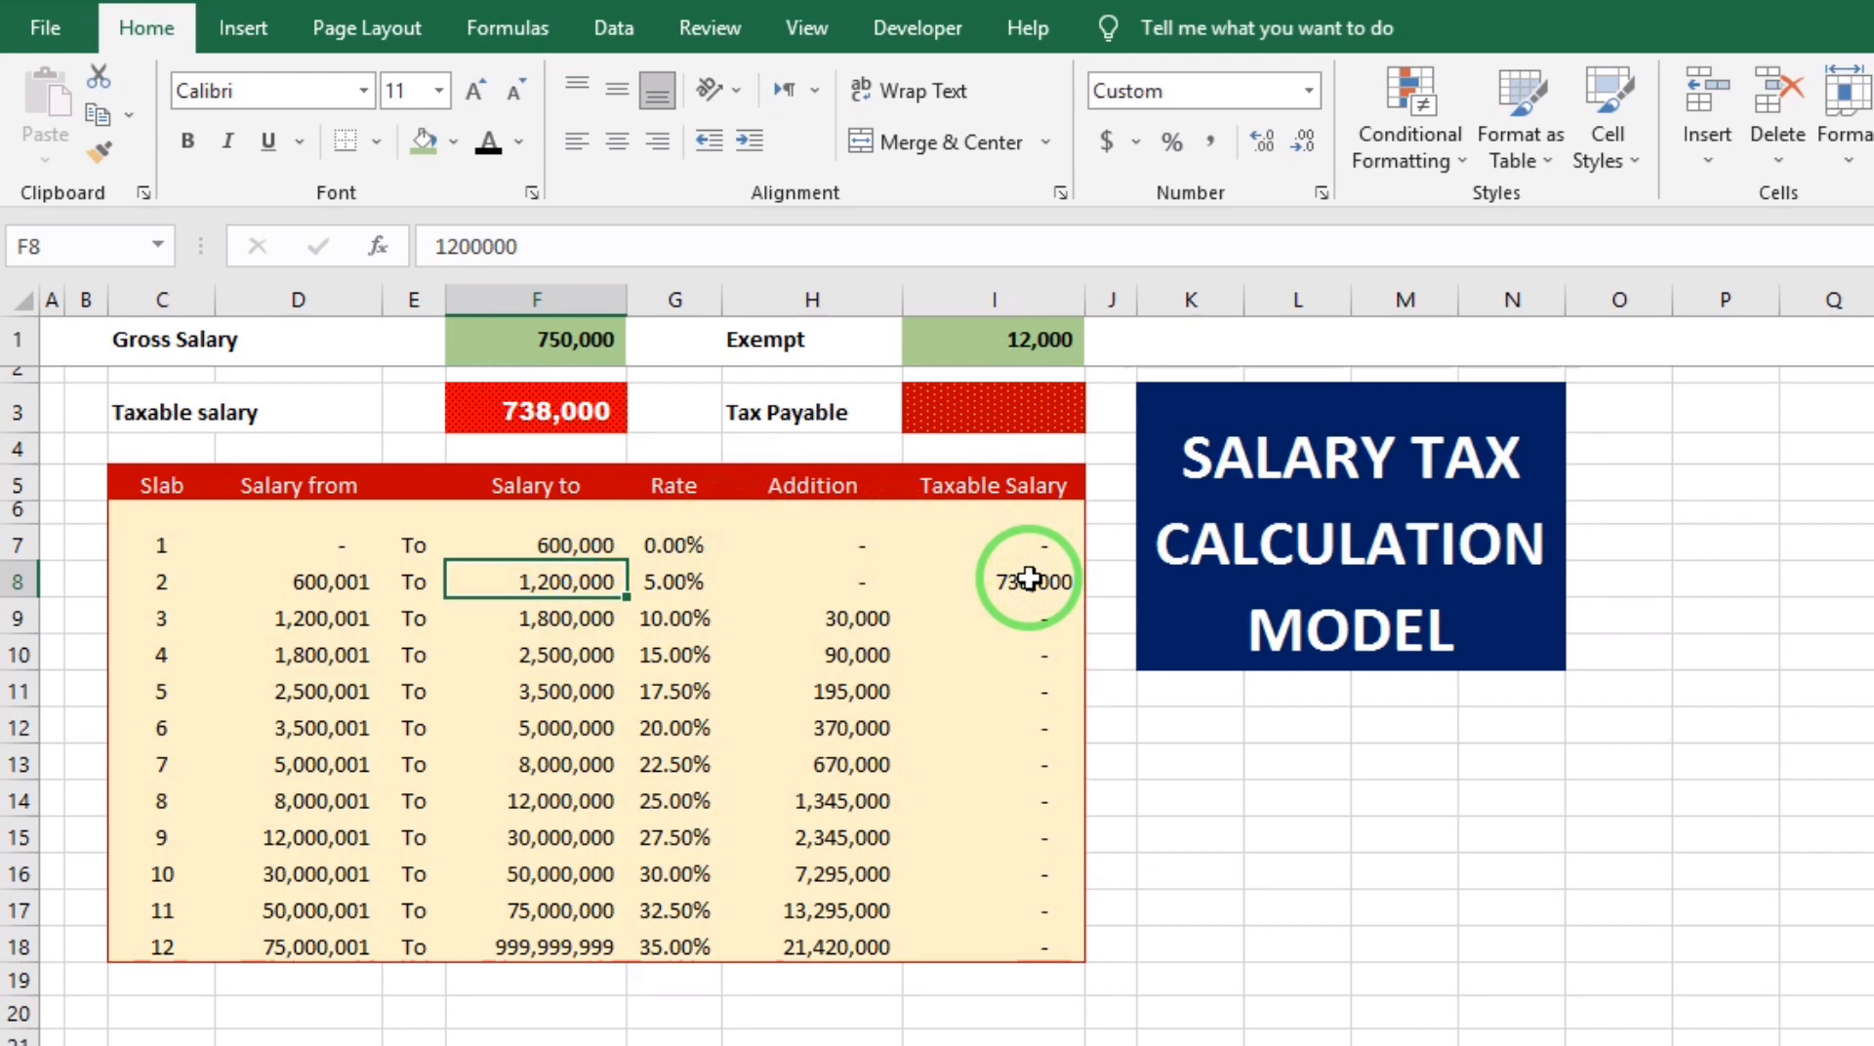
pyautogui.click(574, 344)
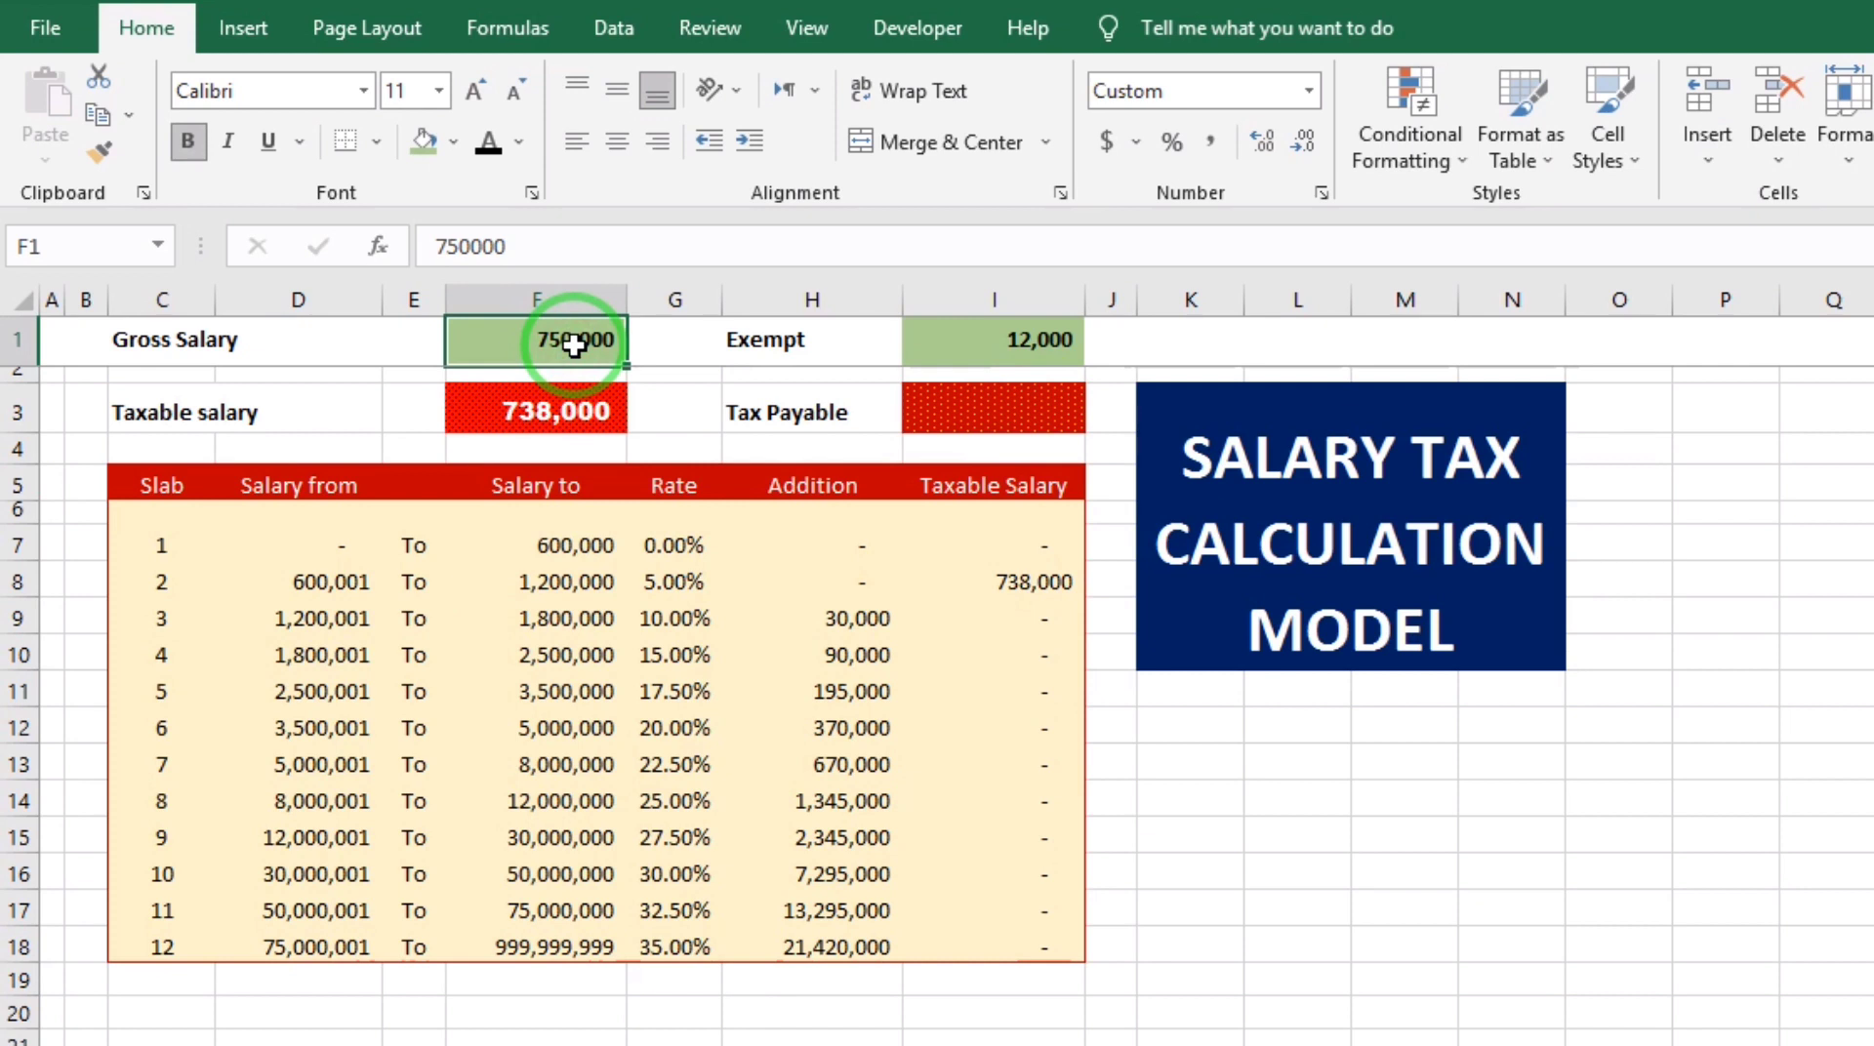
pyautogui.write('250')
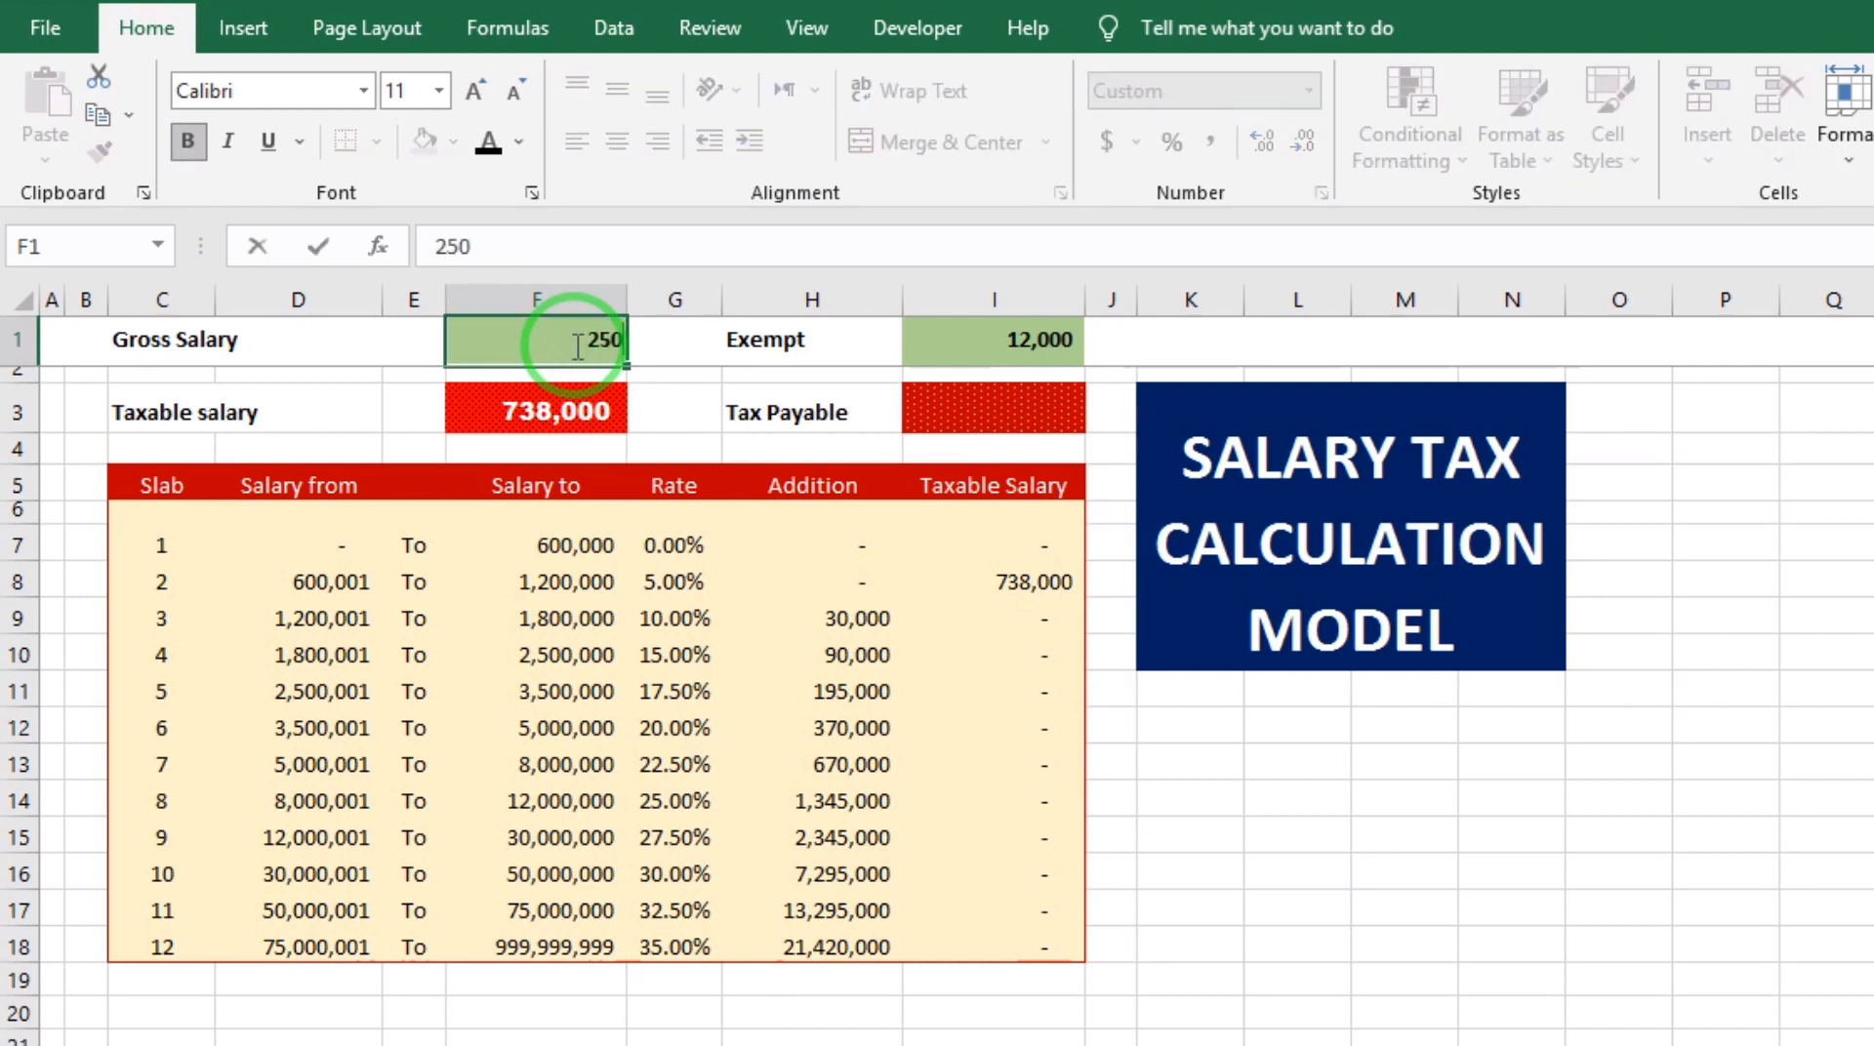
pyautogui.write('0000')
pyautogui.press('Return')
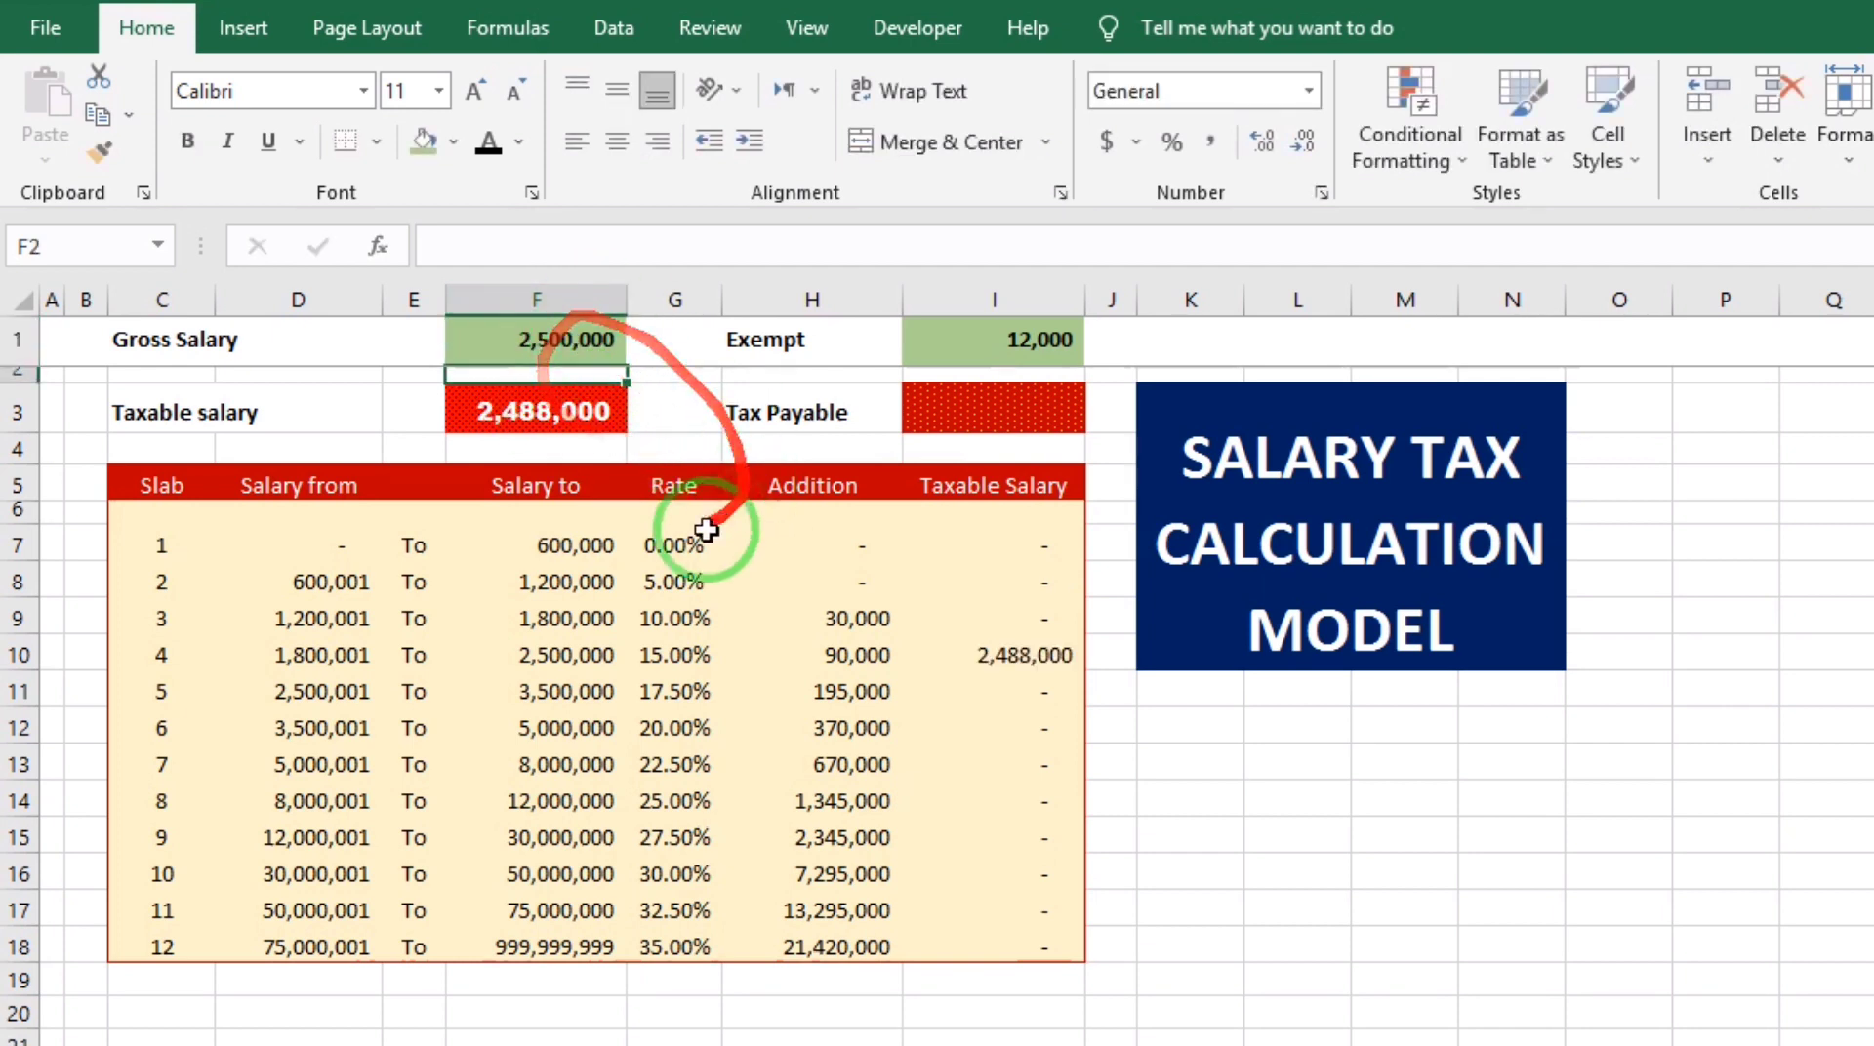
pyautogui.click(1039, 666)
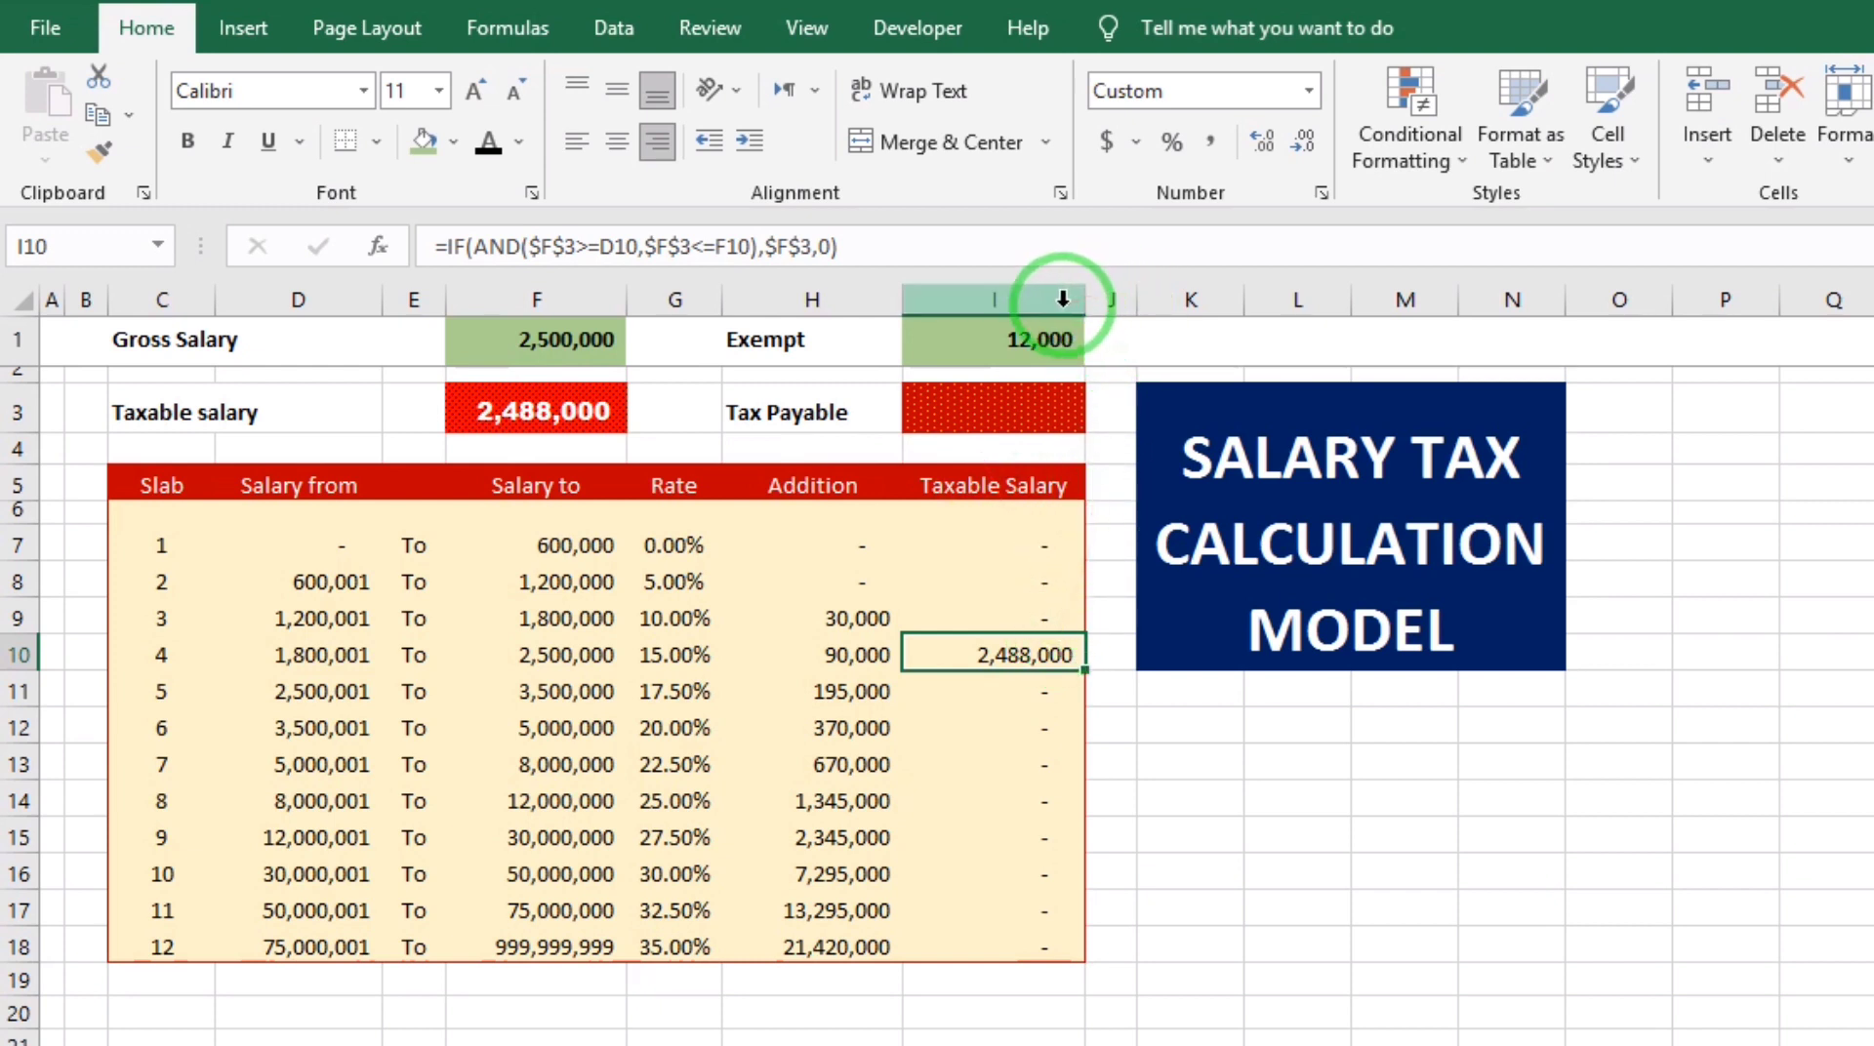
pyautogui.rightClick(1113, 303)
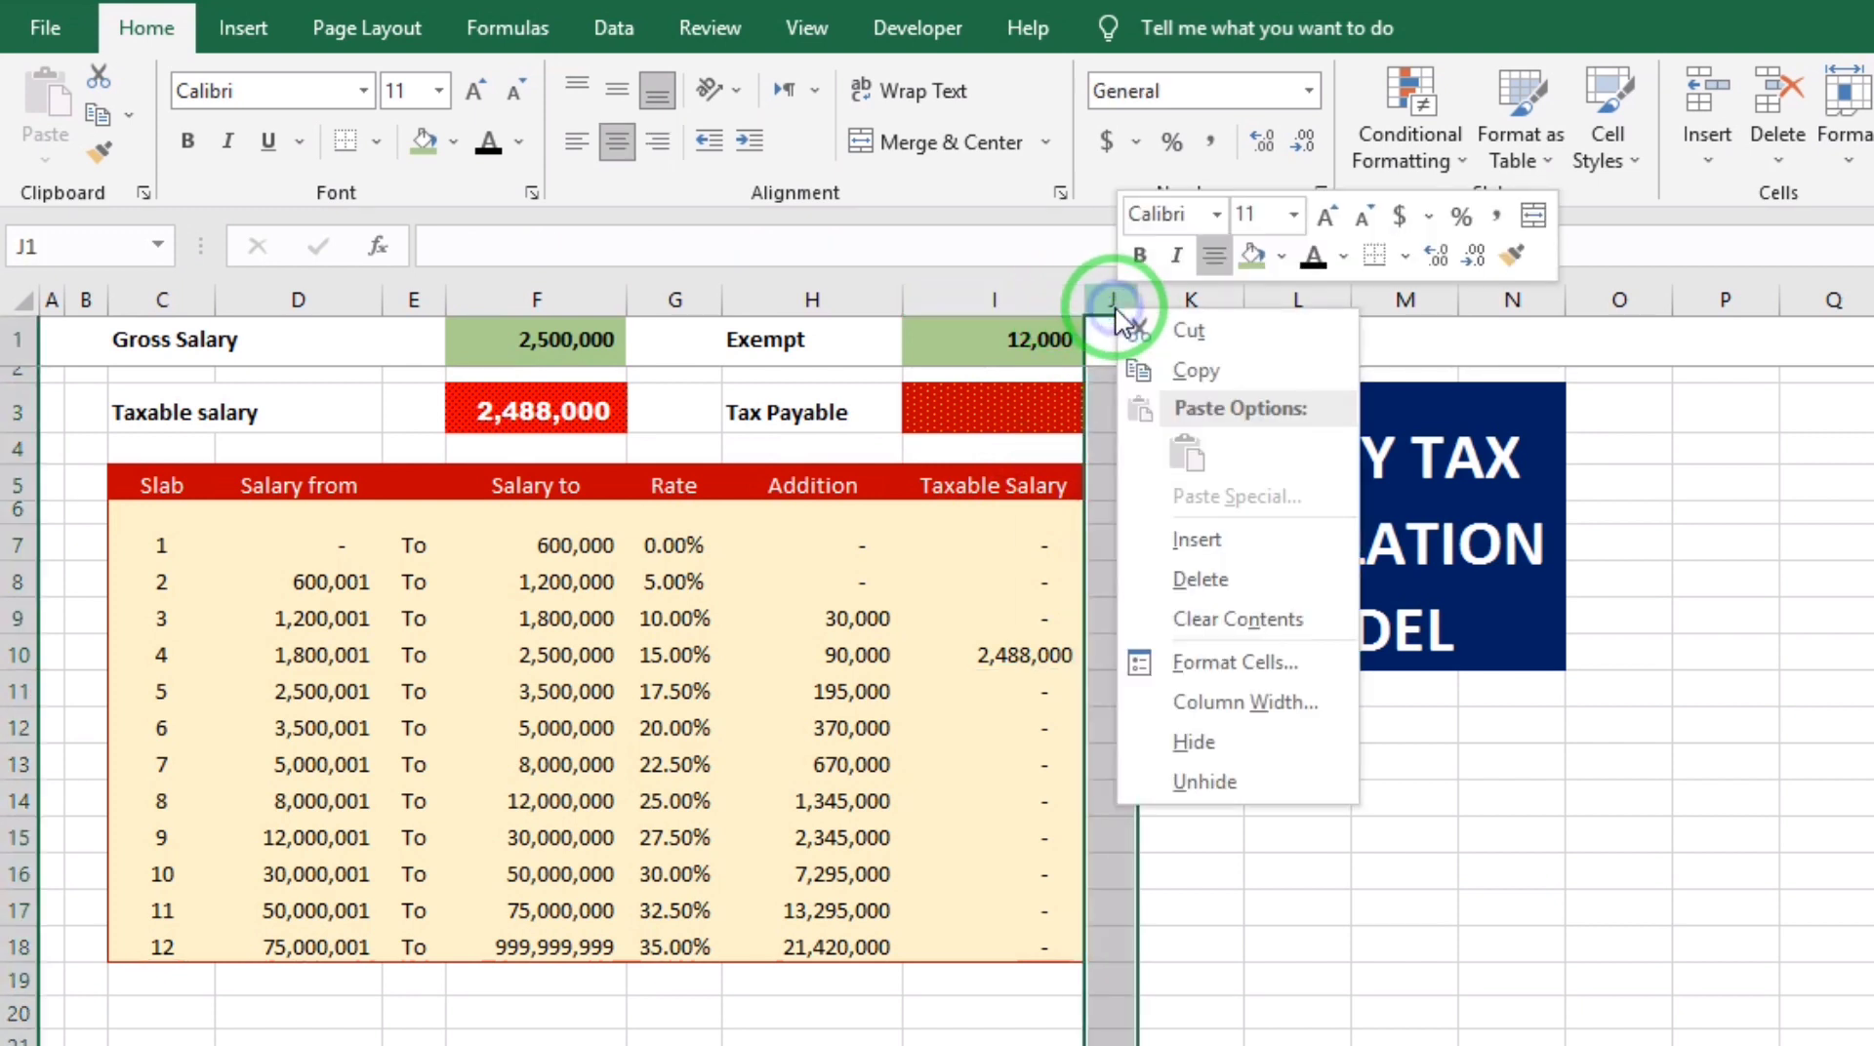
pyautogui.click(1113, 303)
pyautogui.click(1247, 601)
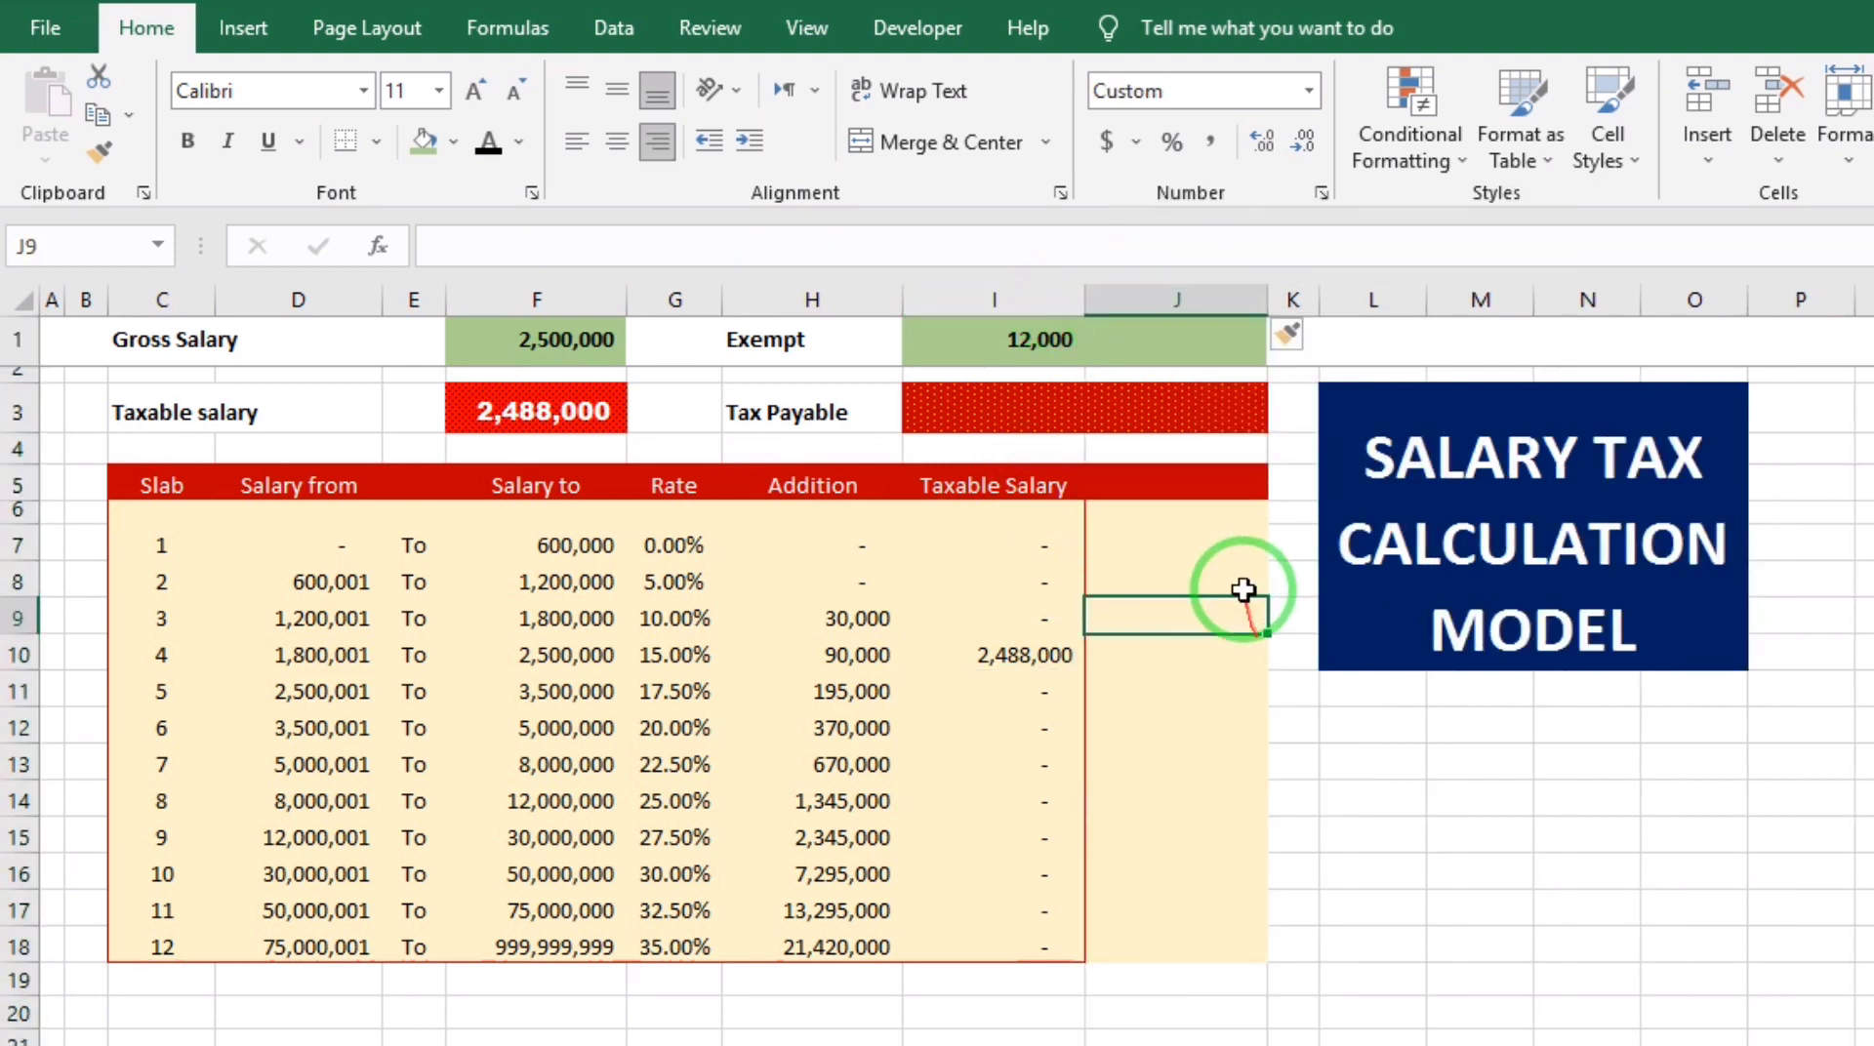
pyautogui.click(1146, 485)
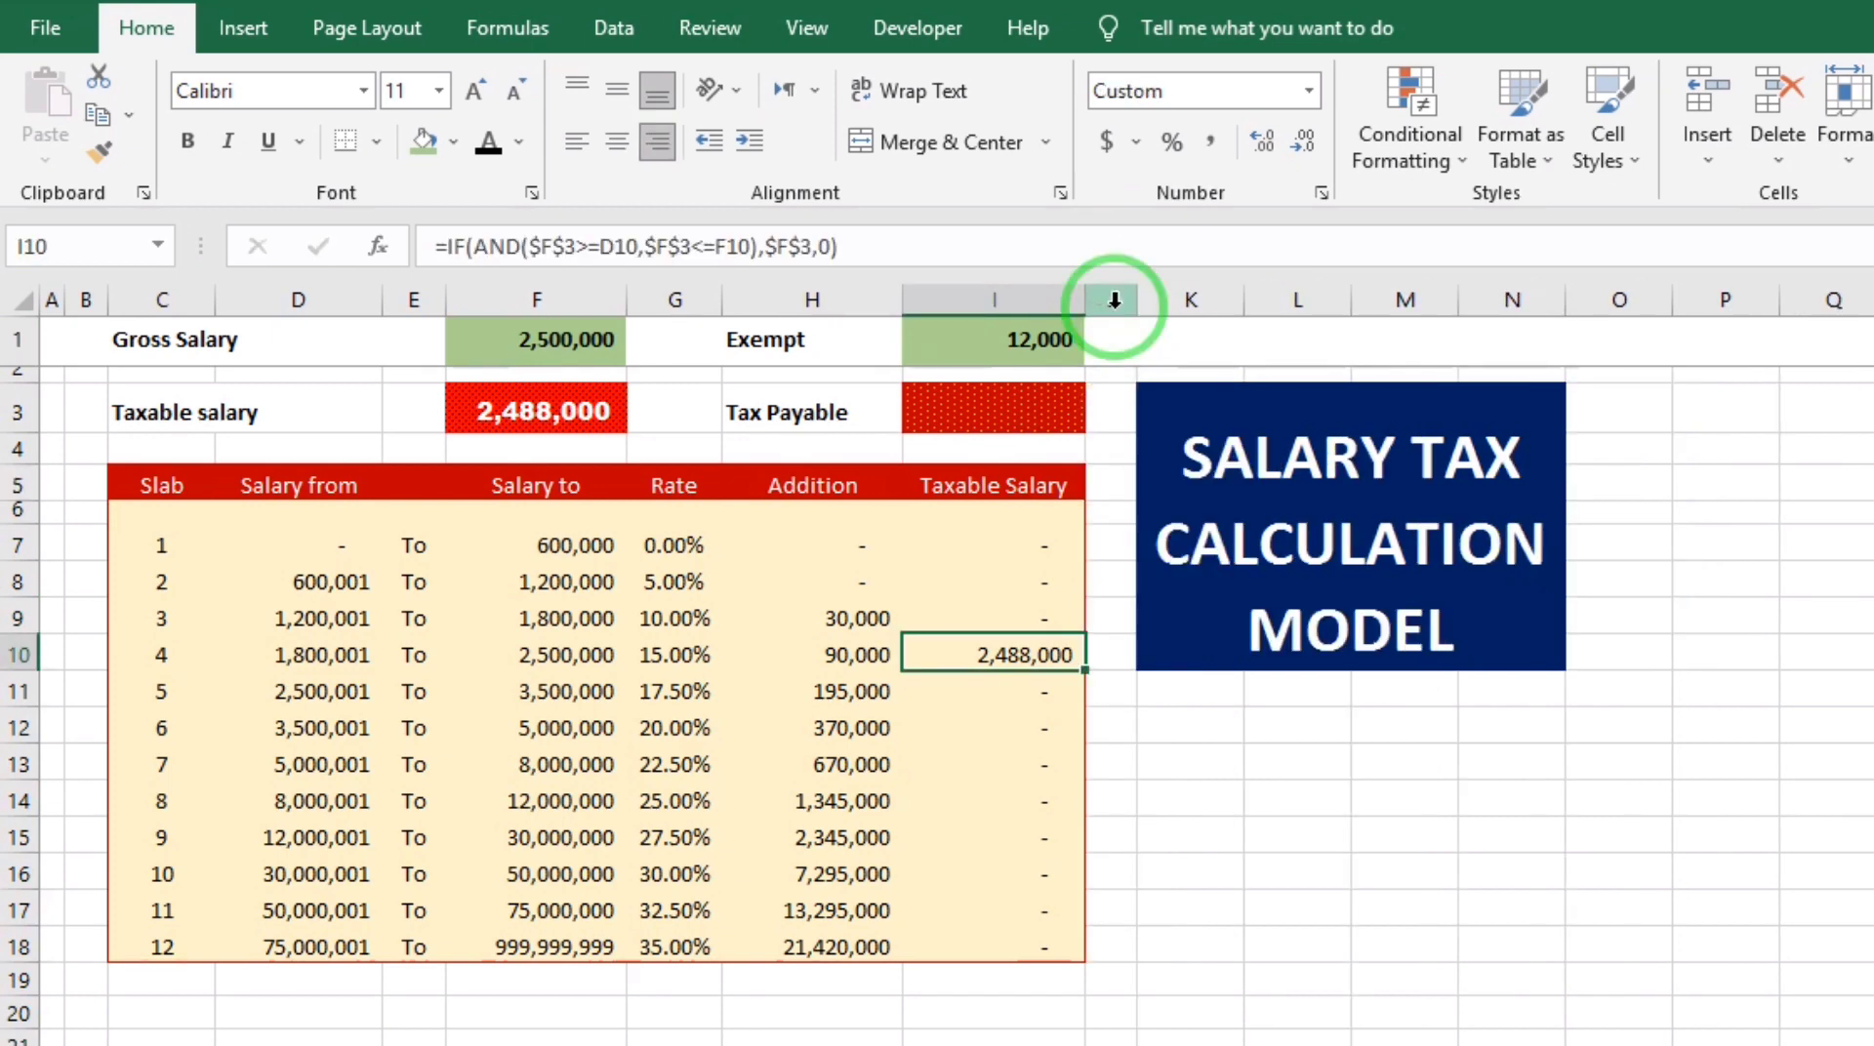
# - Insert a new column J after the Taxable Salary column and title it Tax in J5
pyautogui.rightClick(1115, 300)
pyautogui.press('i')
pyautogui.click(1246, 620)
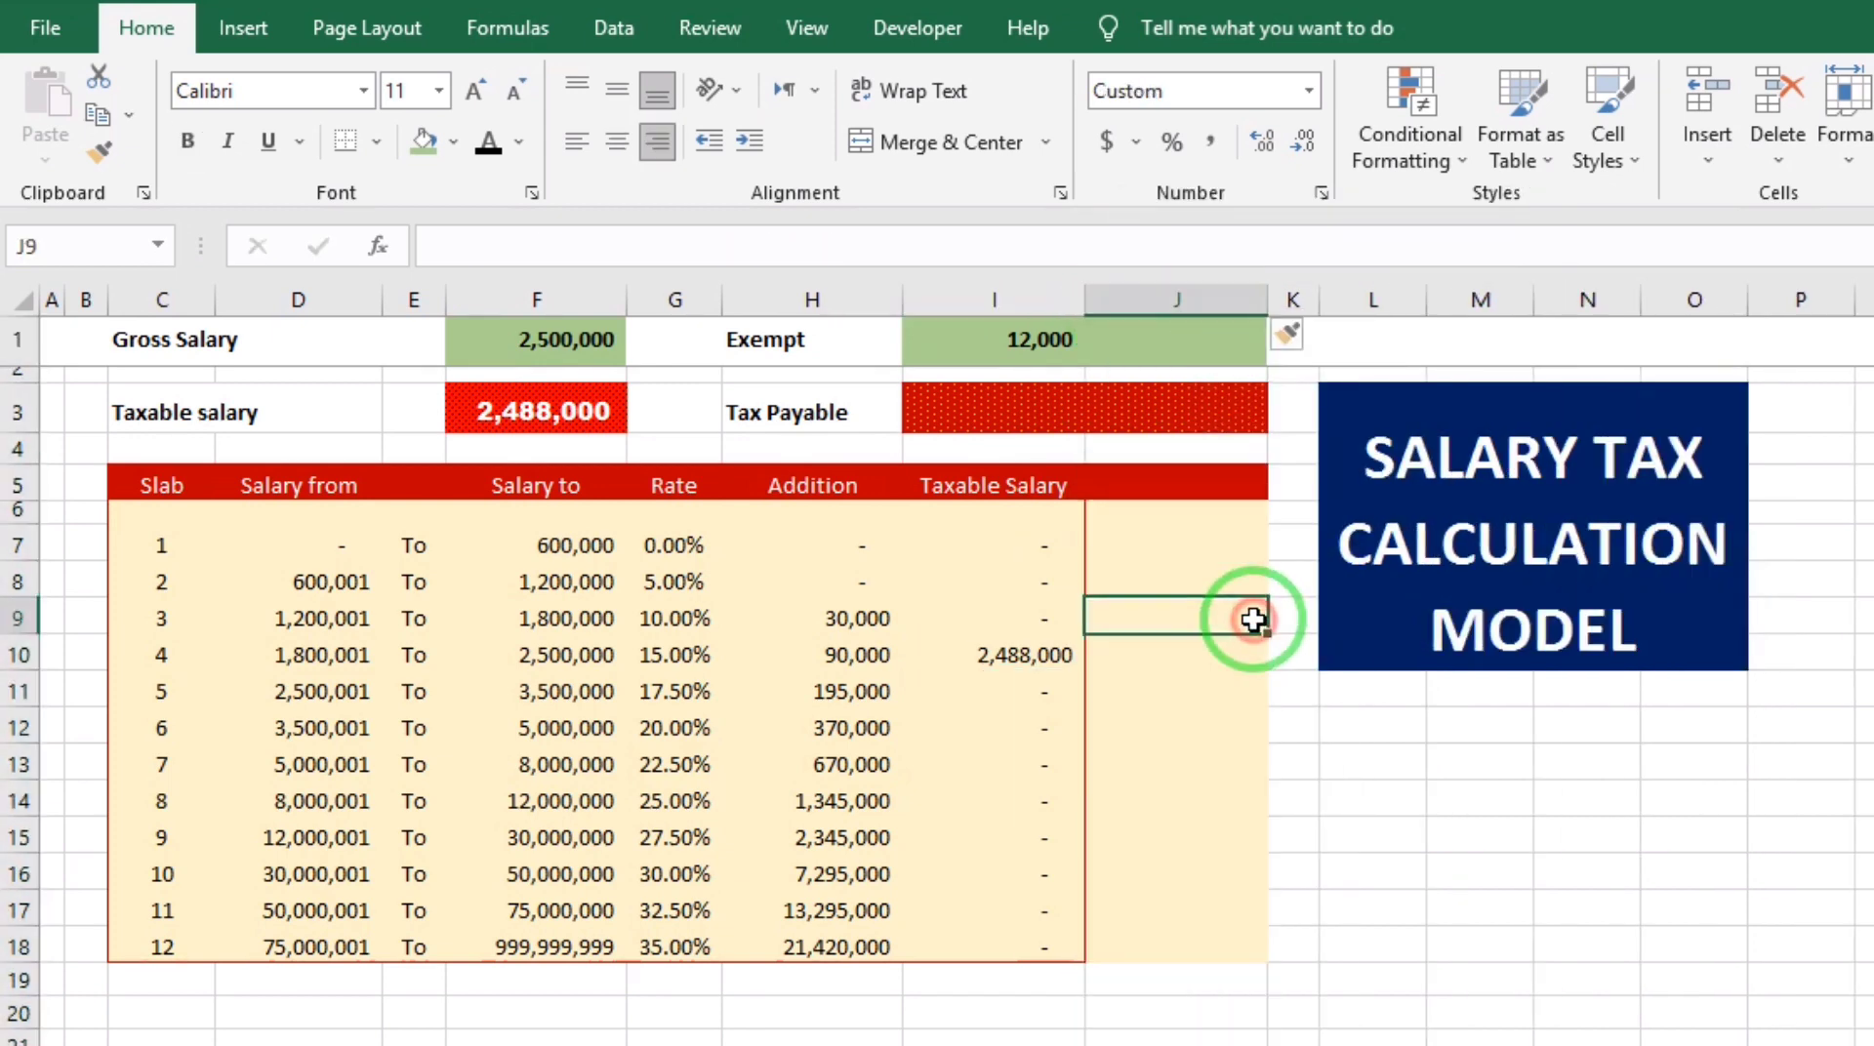
pyautogui.click(1147, 485)
pyautogui.write('Tax')
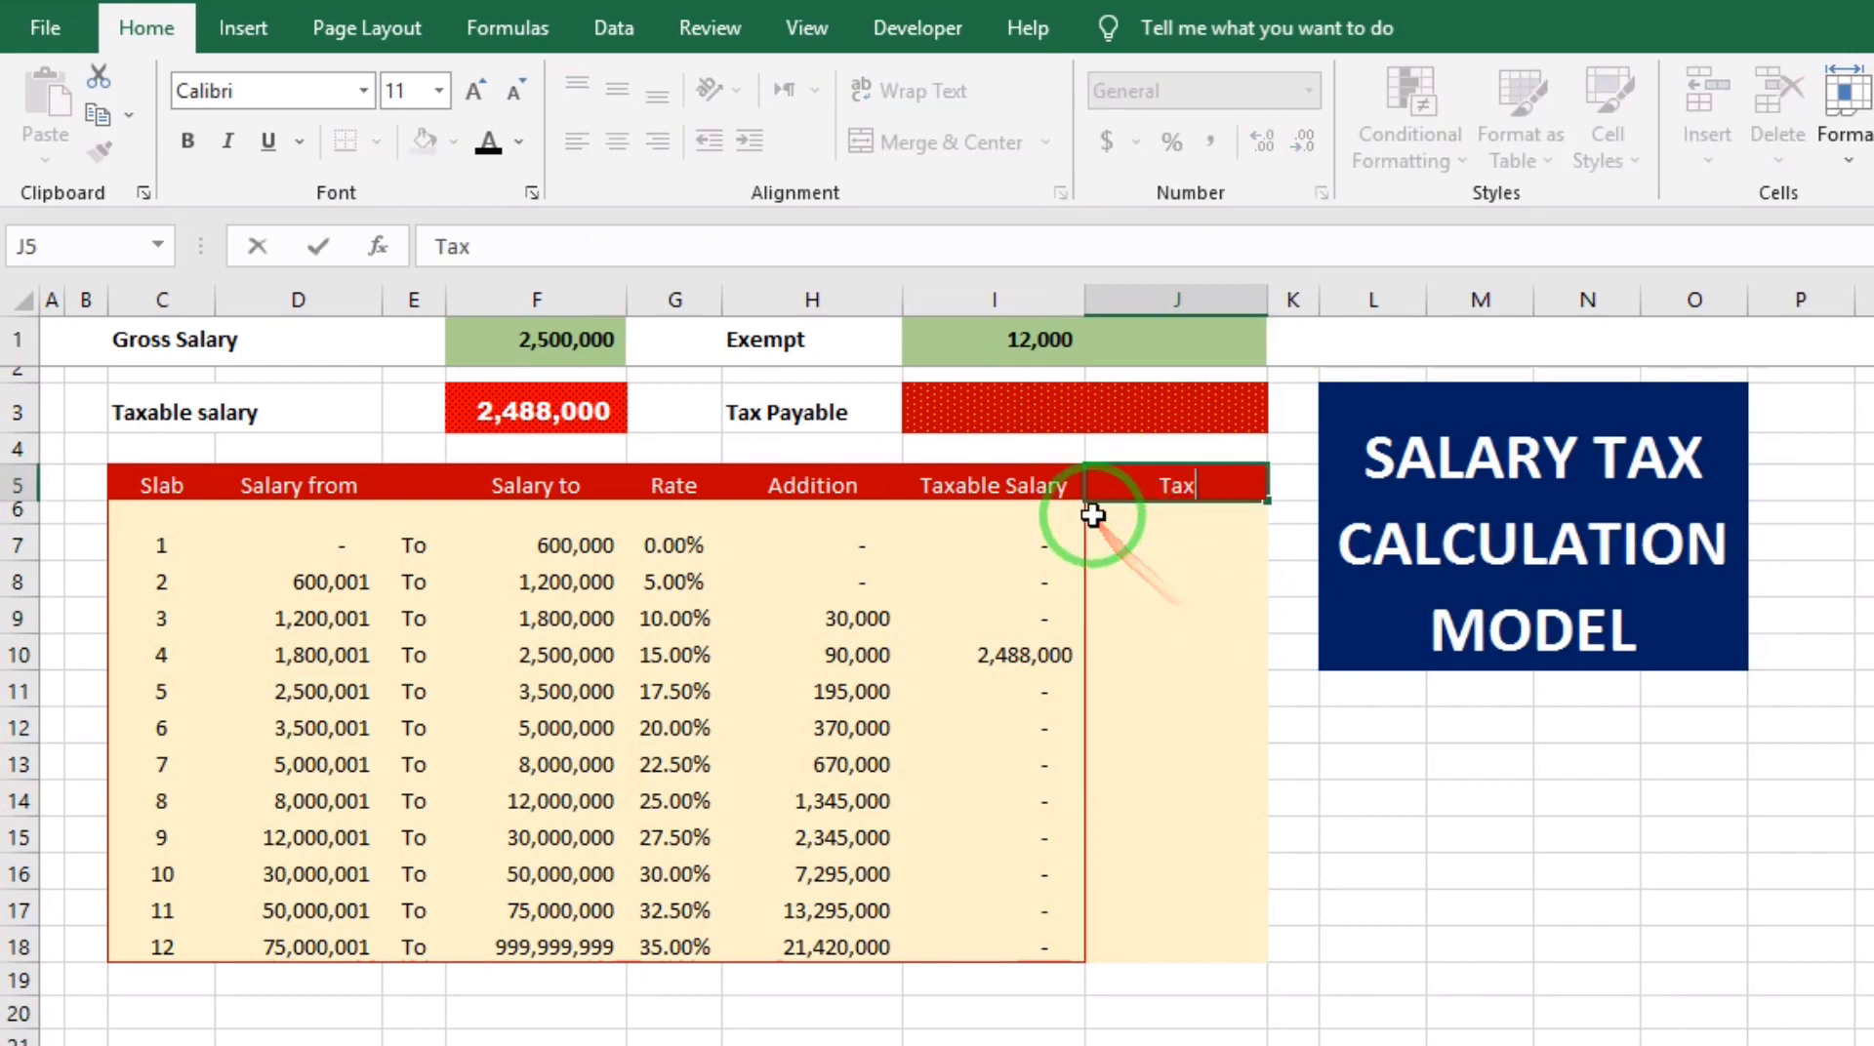
pyautogui.press('Return')
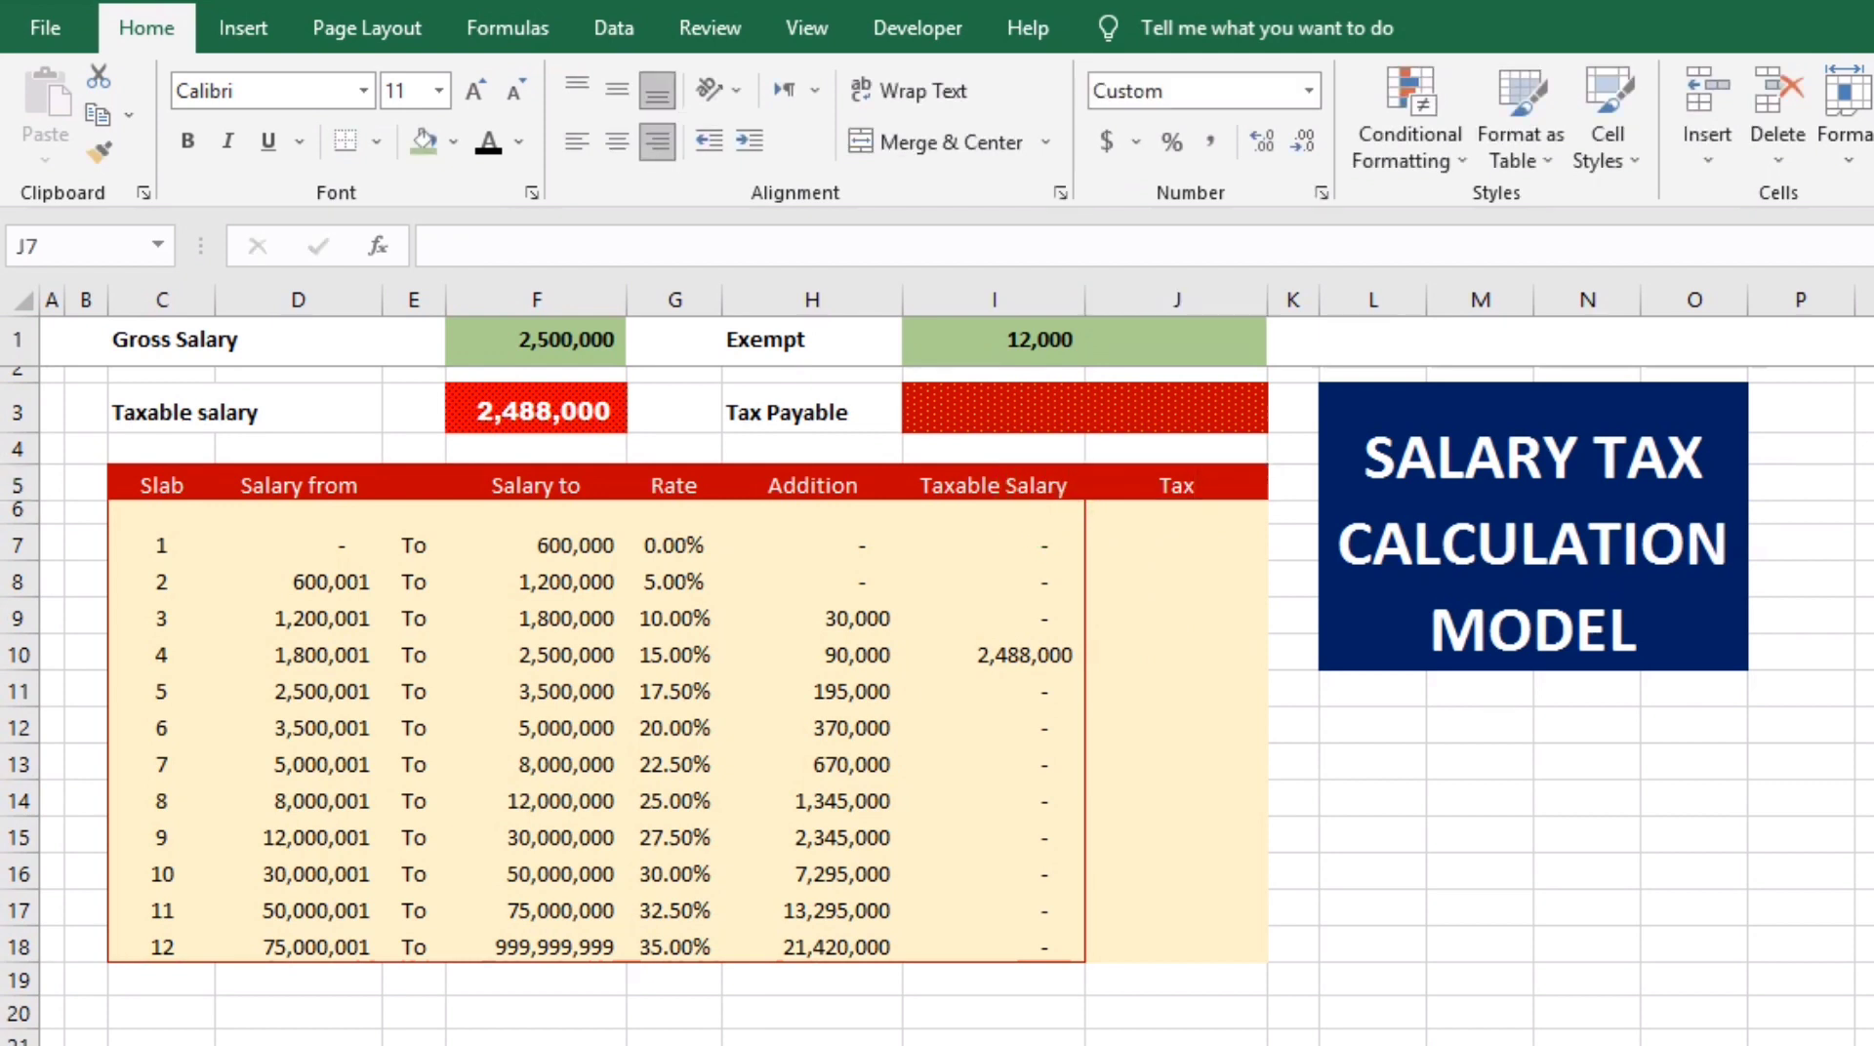
# - Start the Tax formula in J7 as =H7+I7-F6, using slab 1's addition, taxable salary and the previous upper limit
pyautogui.click(1183, 539)
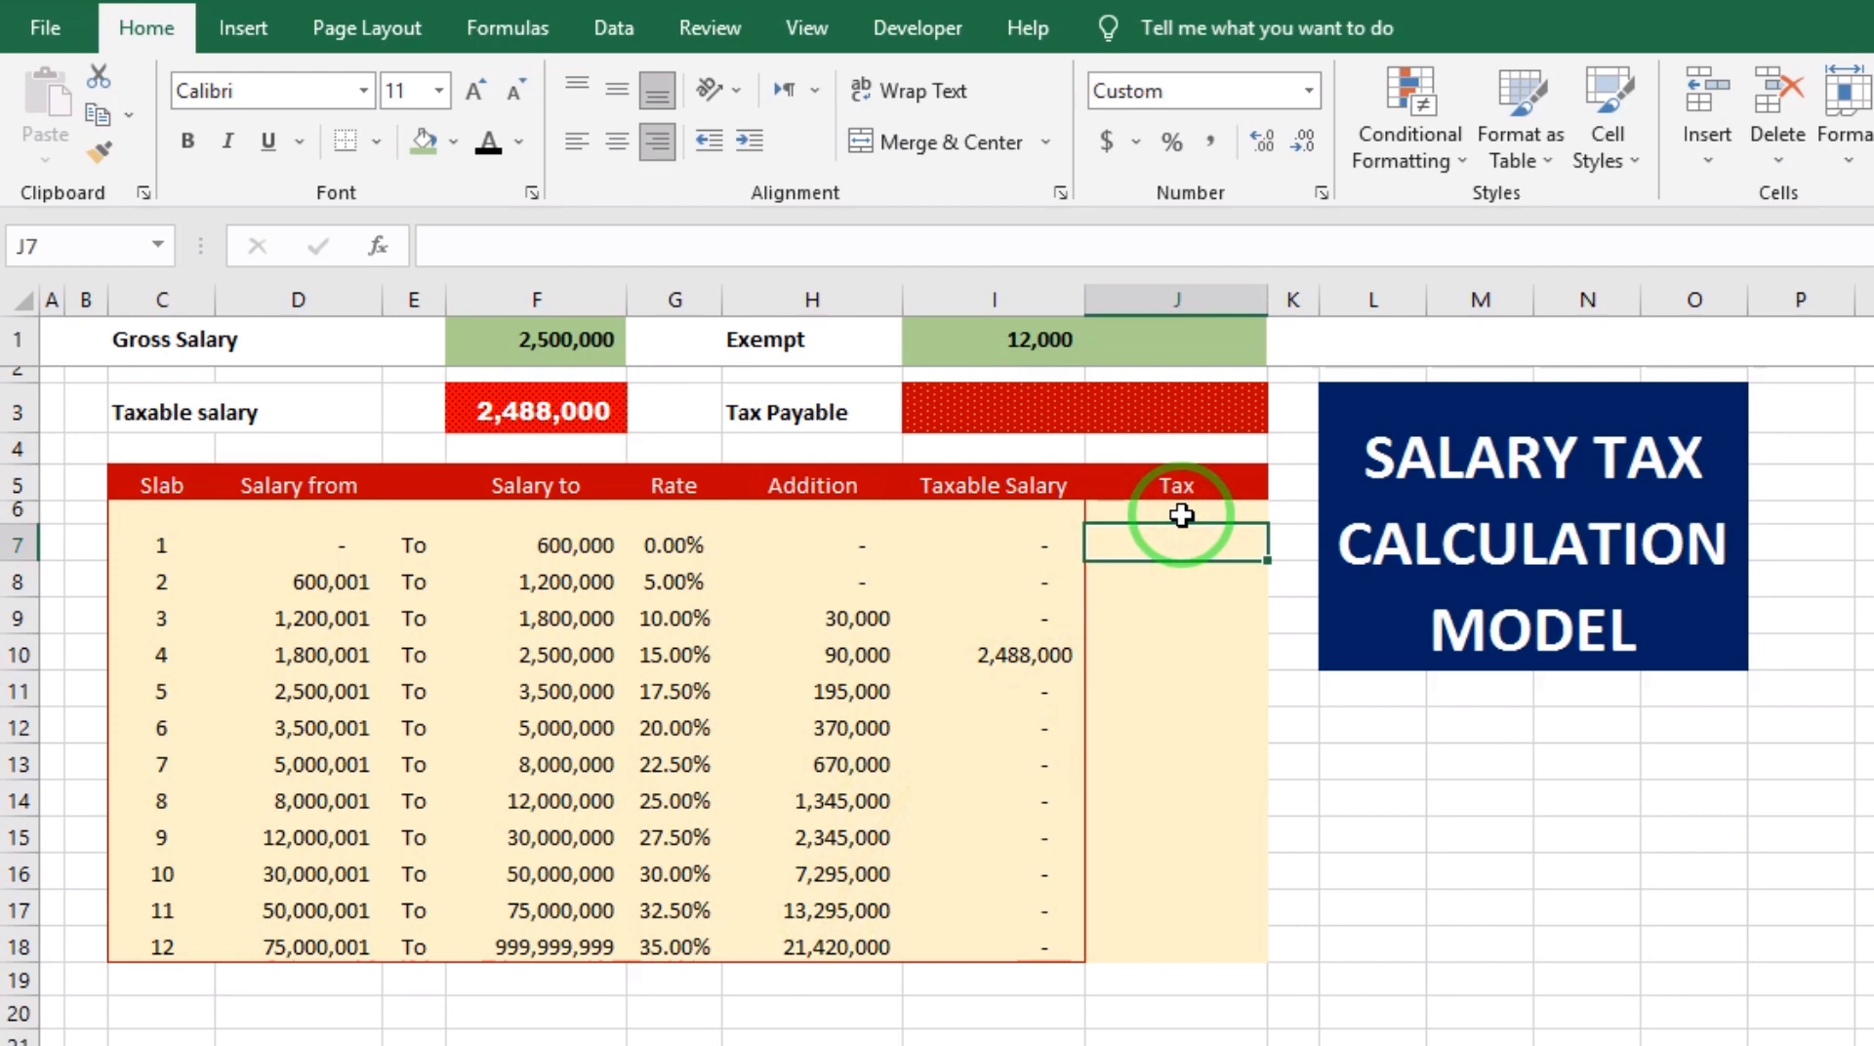
pyautogui.write('=')
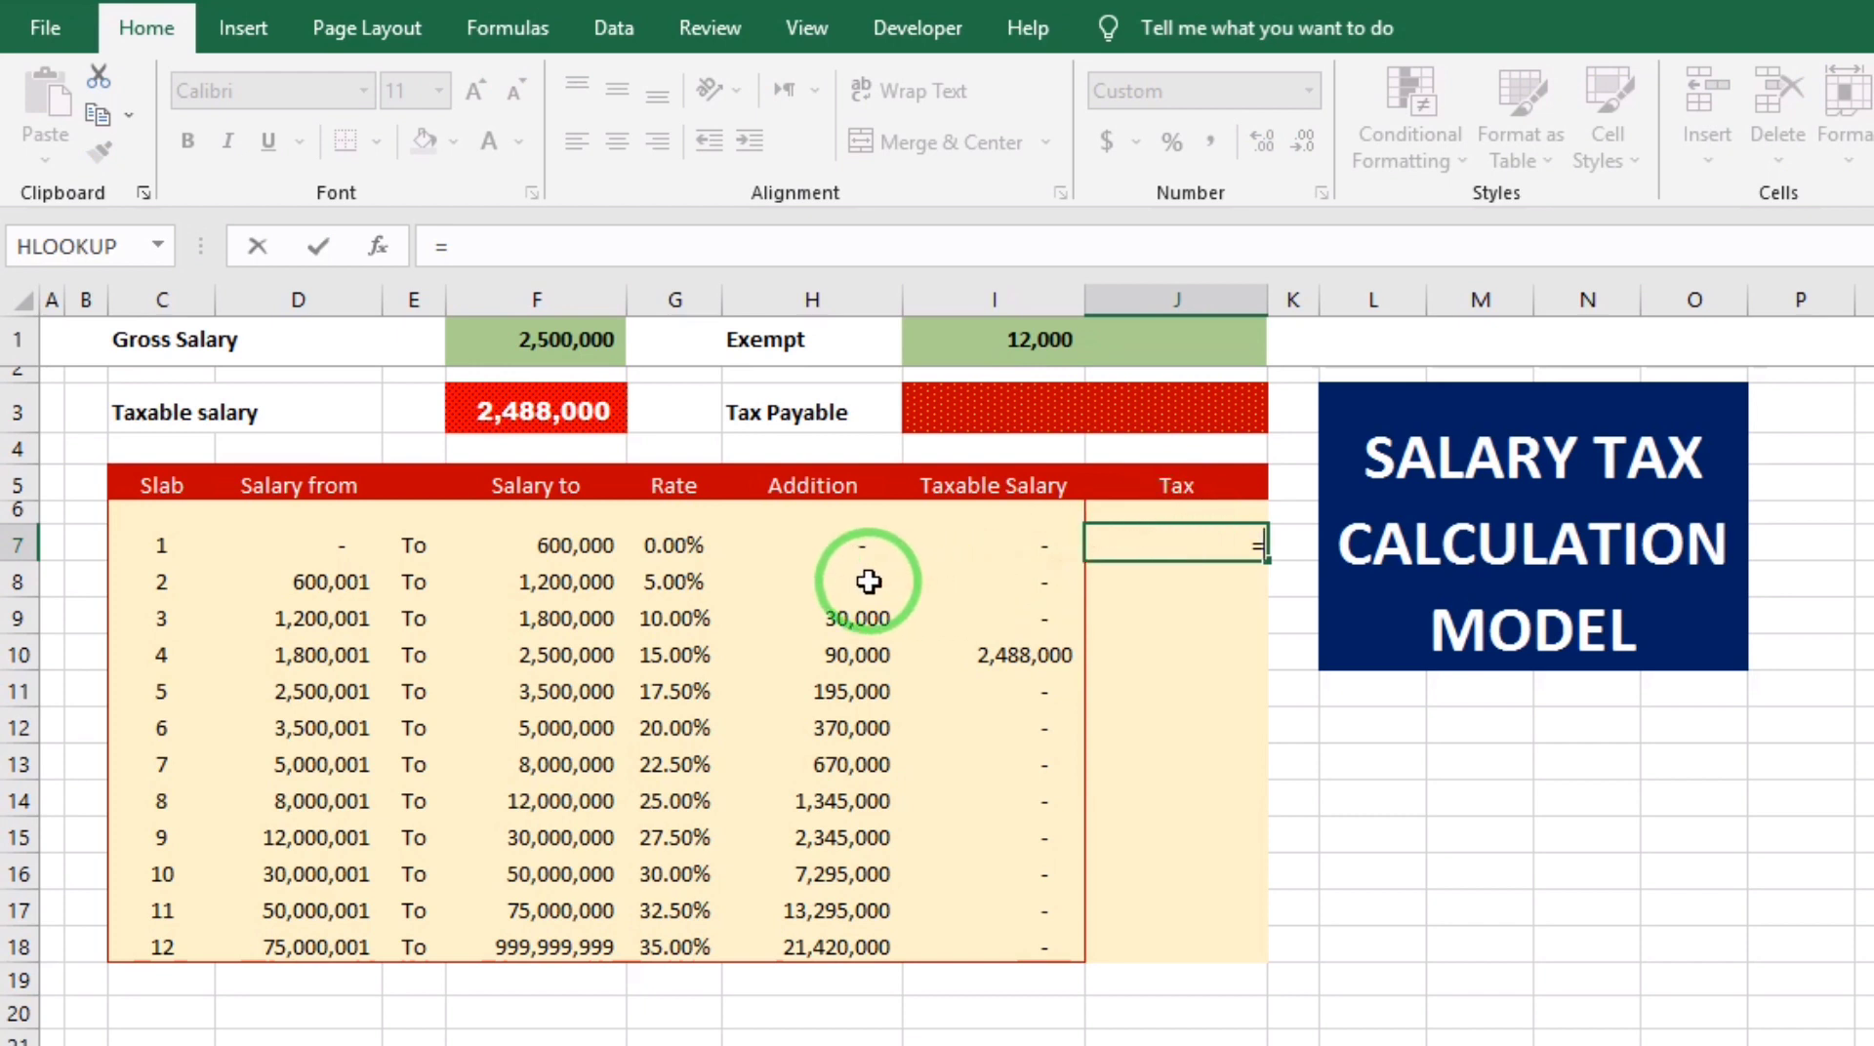
pyautogui.click(851, 548)
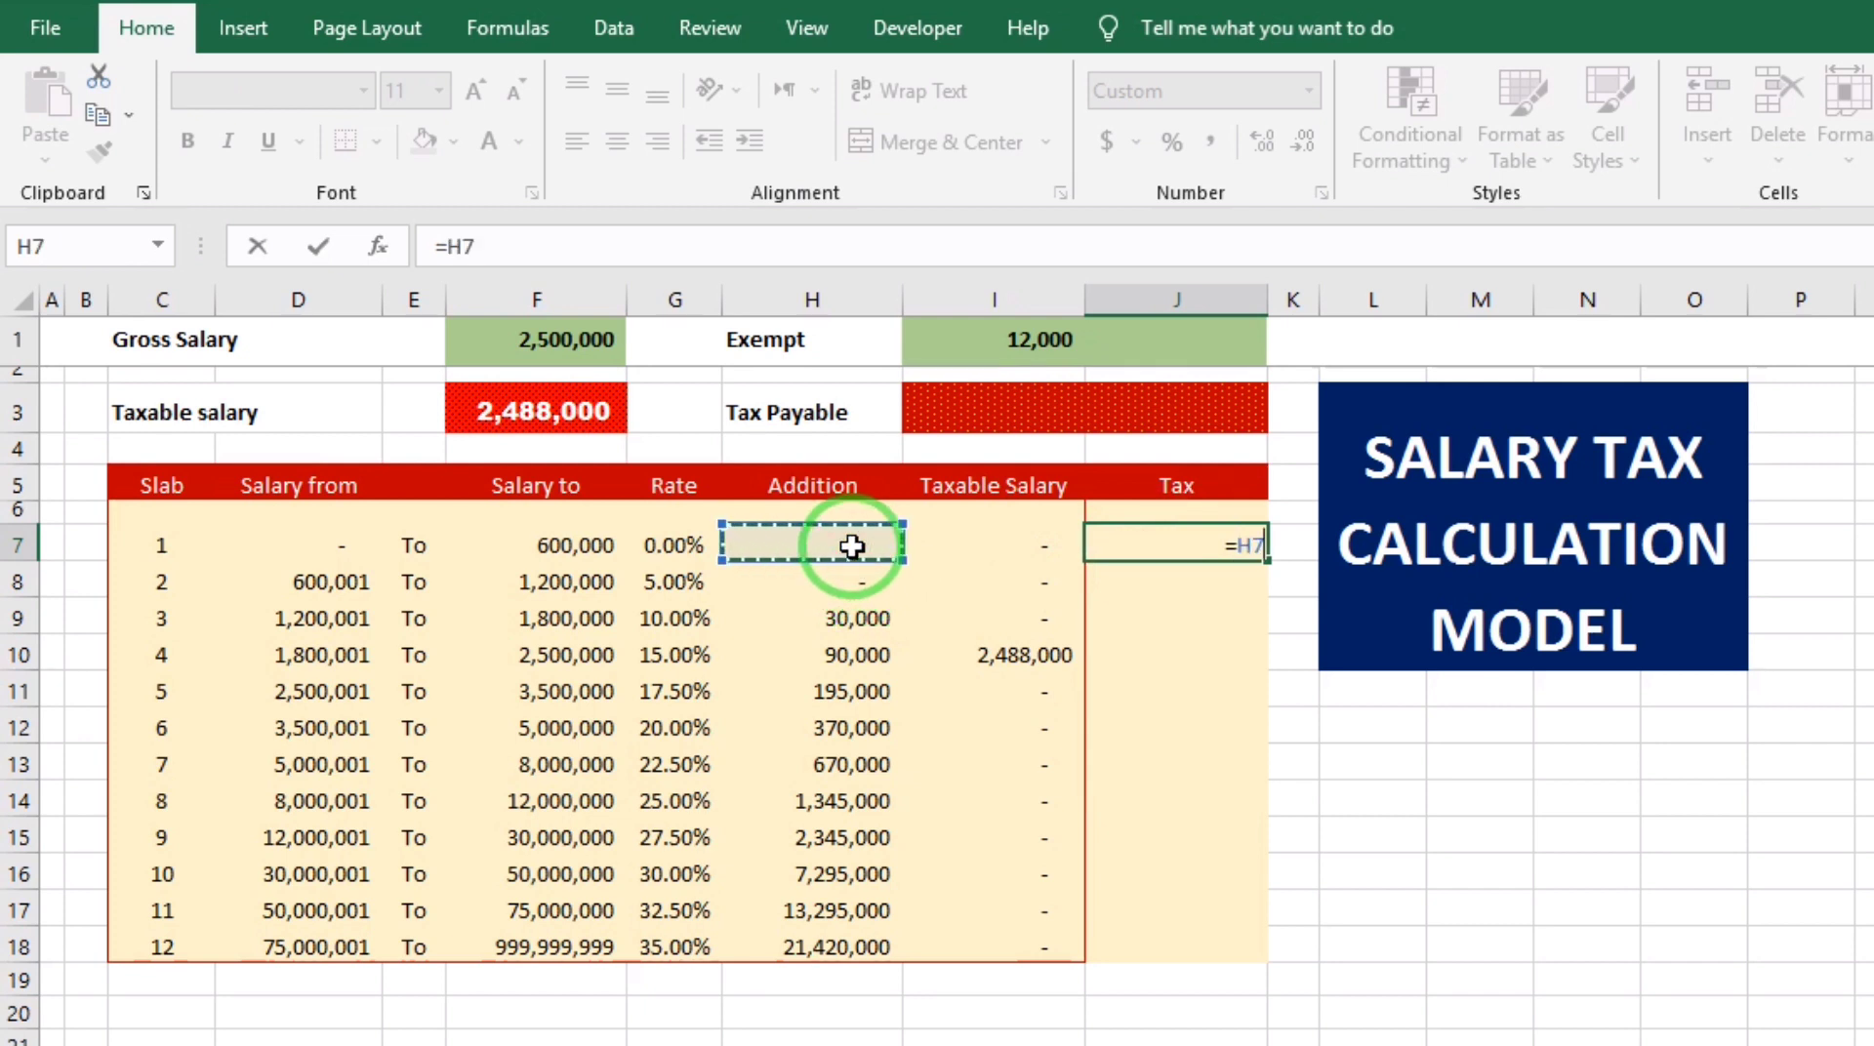
pyautogui.write('+')
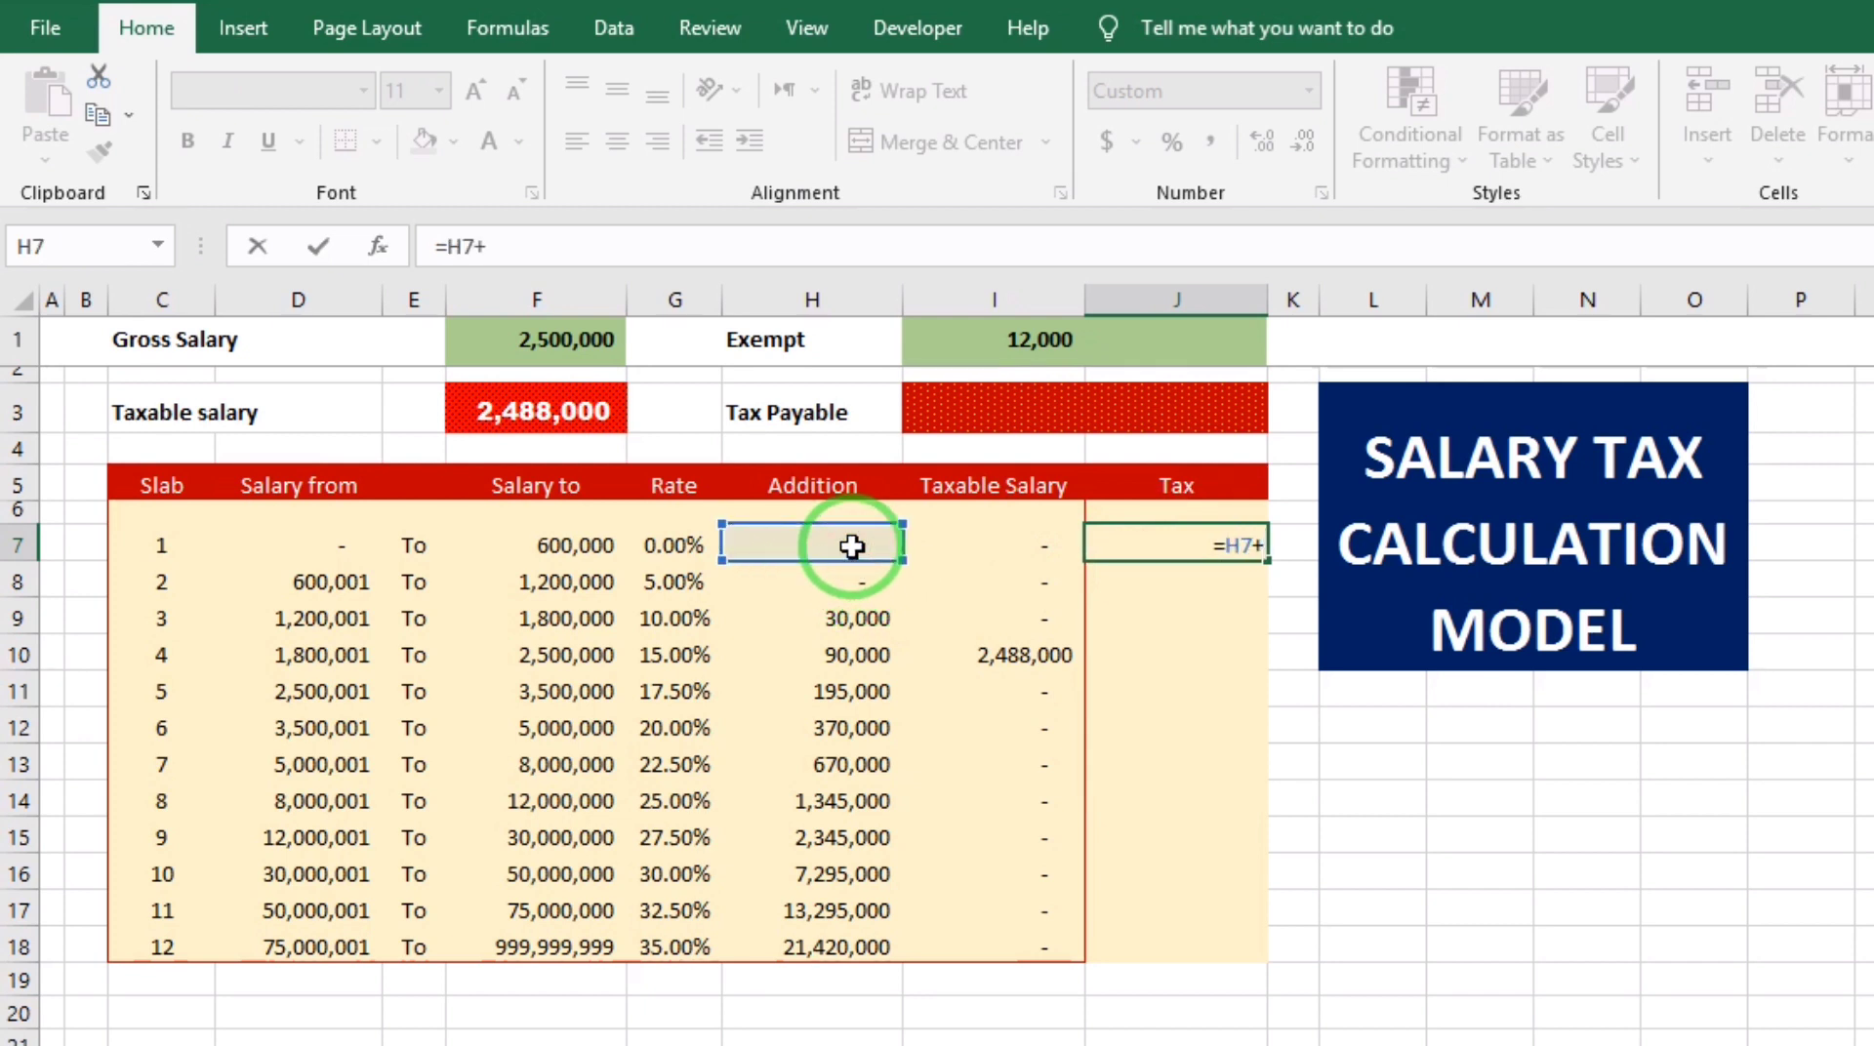
pyautogui.click(1017, 542)
pyautogui.write('-')
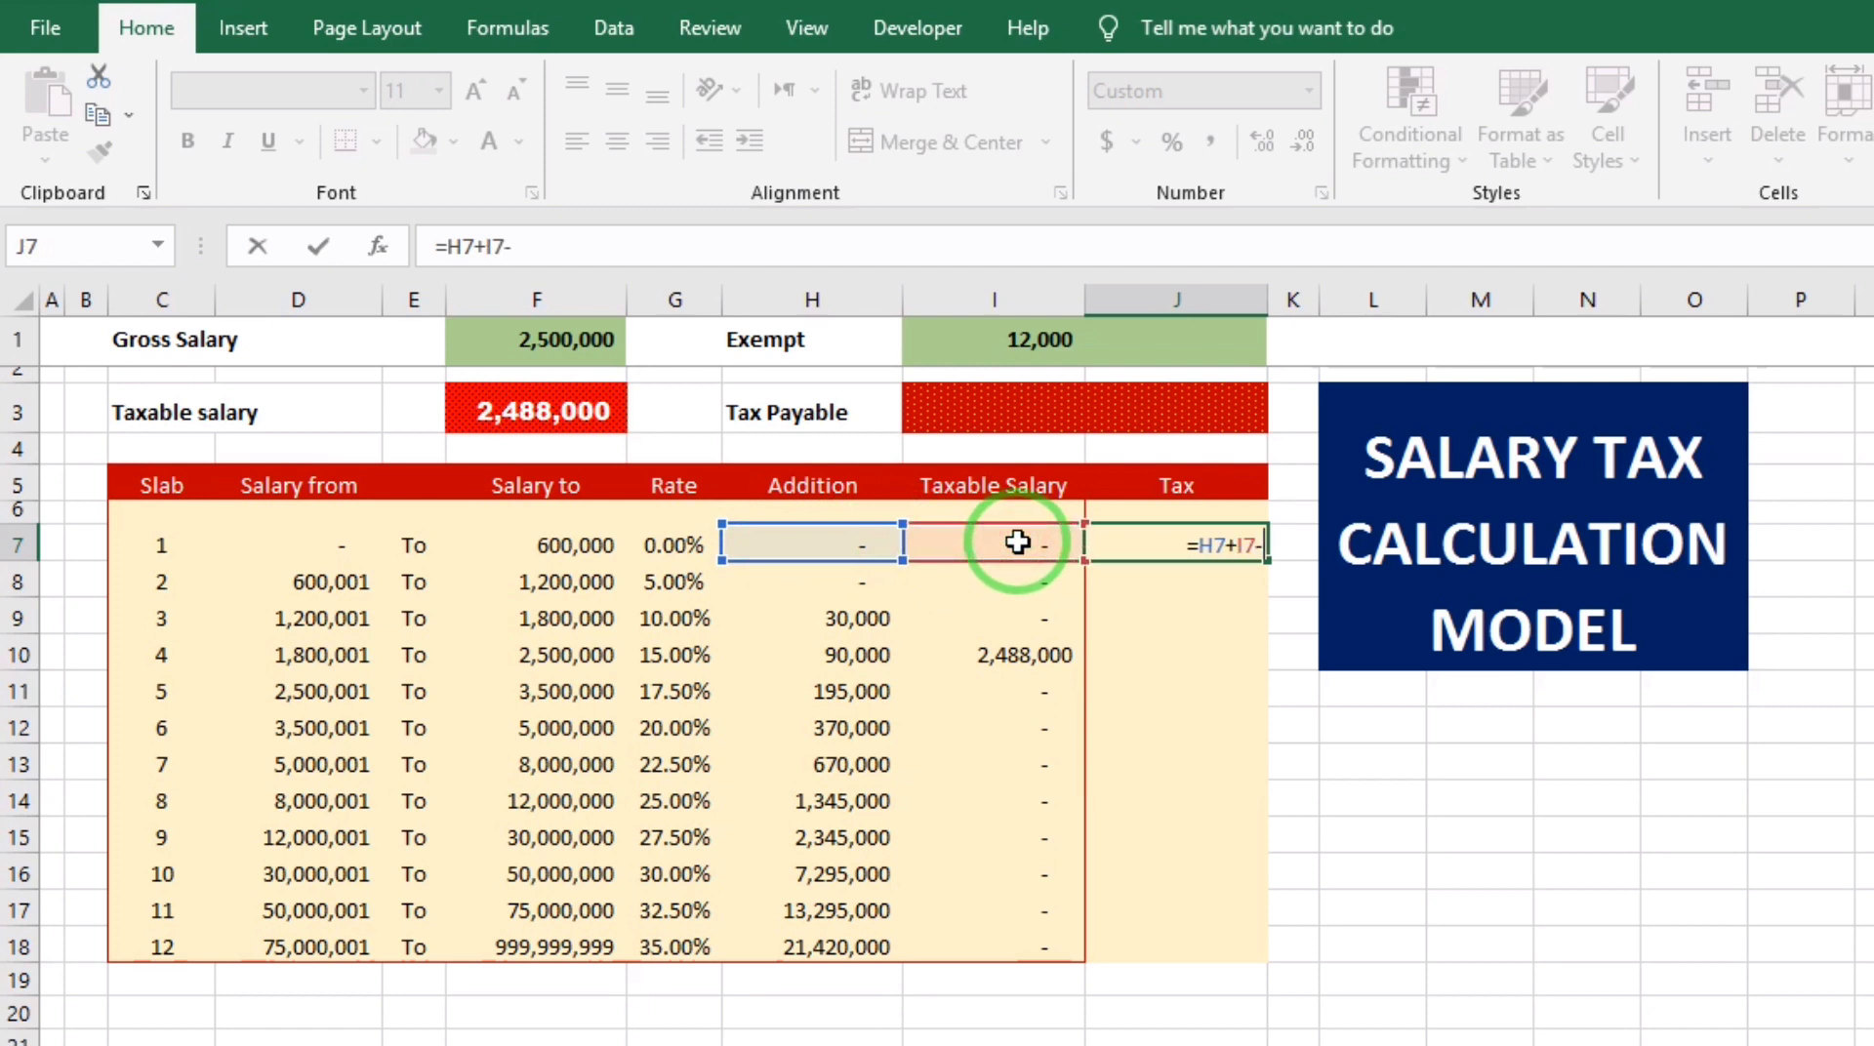
pyautogui.click(585, 517)
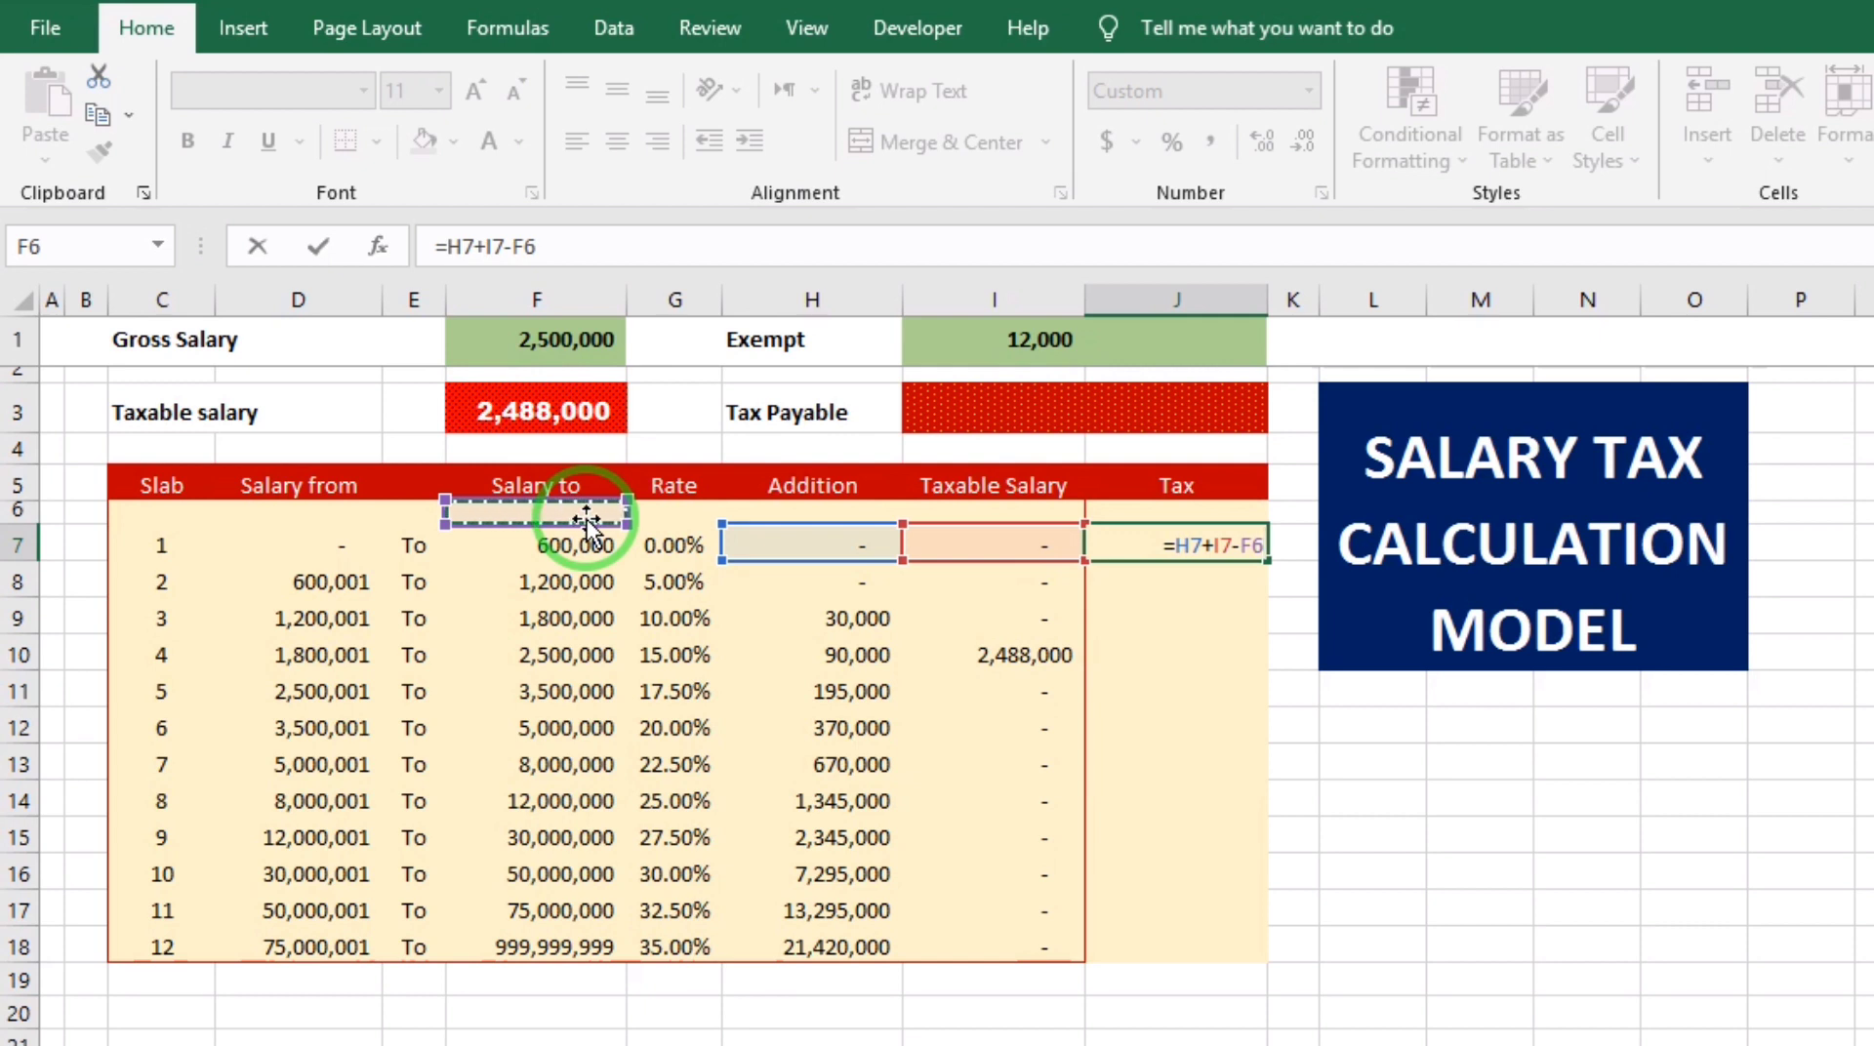
# - Complete the J7 tax formula as =H7+(I7-F6)*G7 and copy it down through J18
pyautogui.click(1210, 545)
pyautogui.write('(')
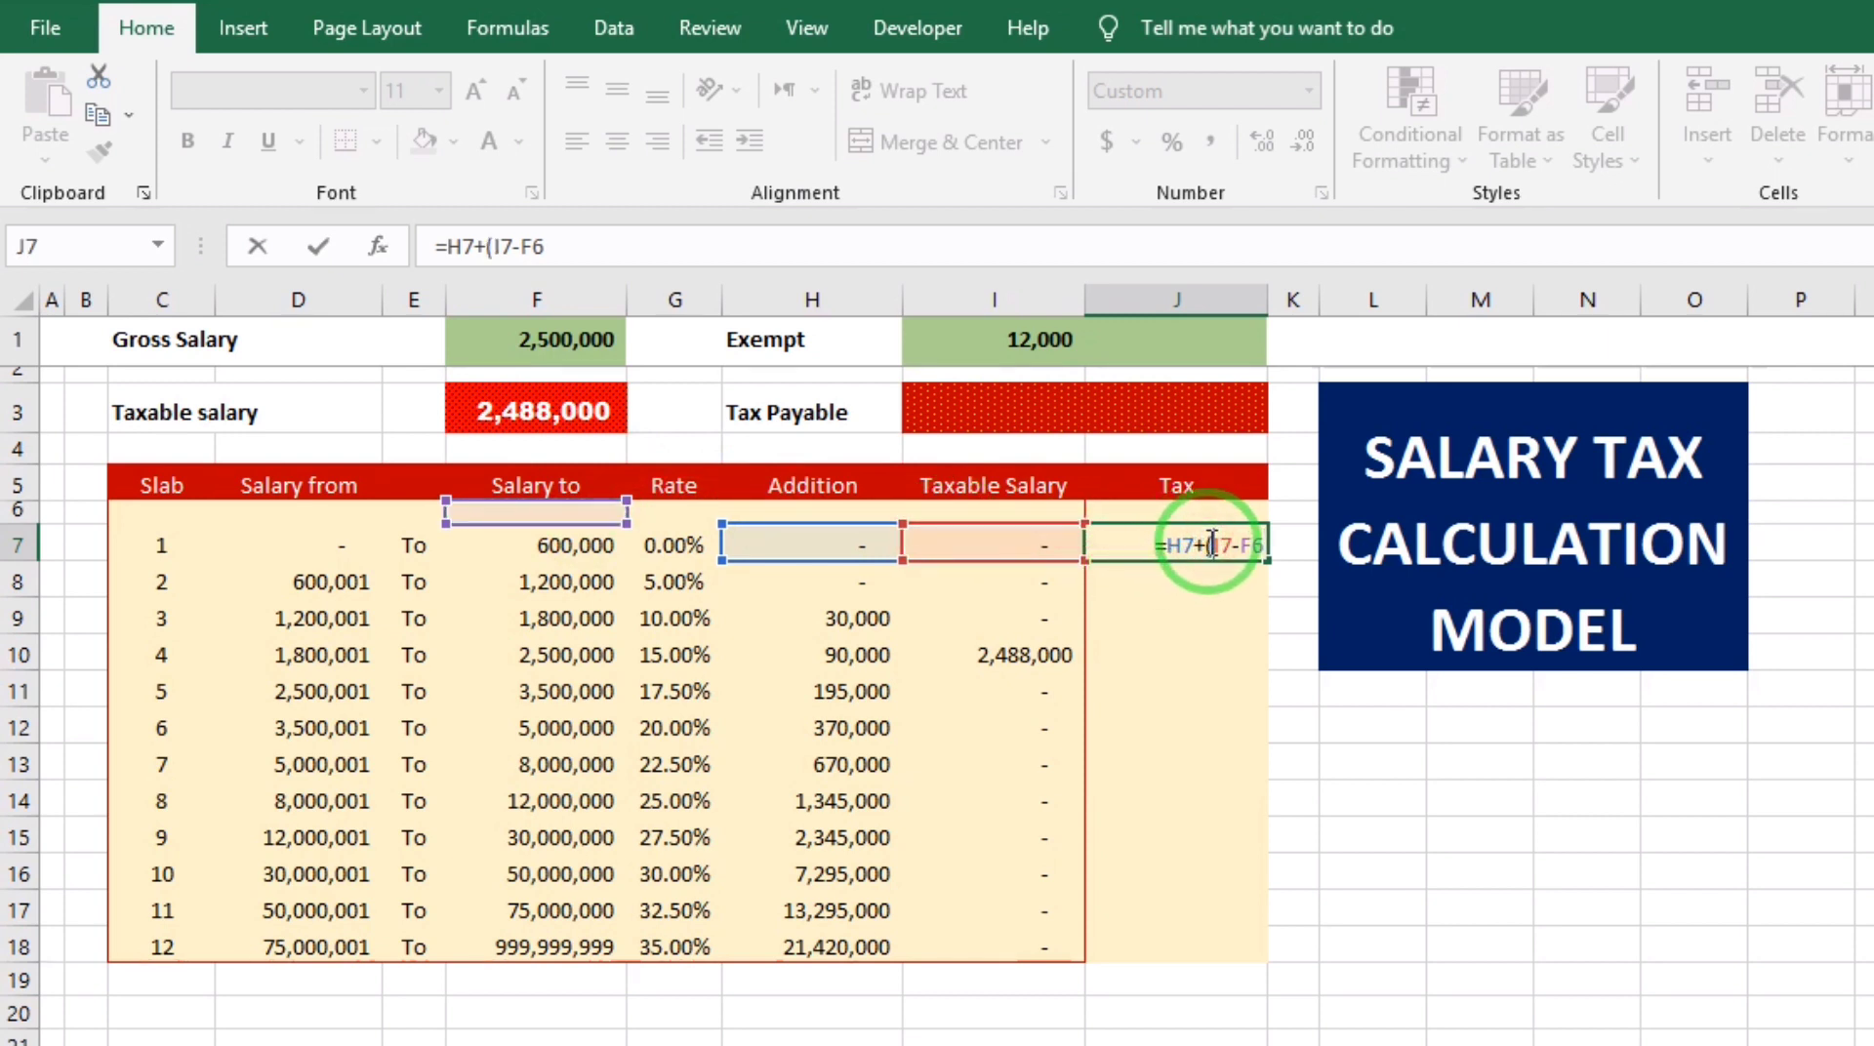
pyautogui.click(1259, 545)
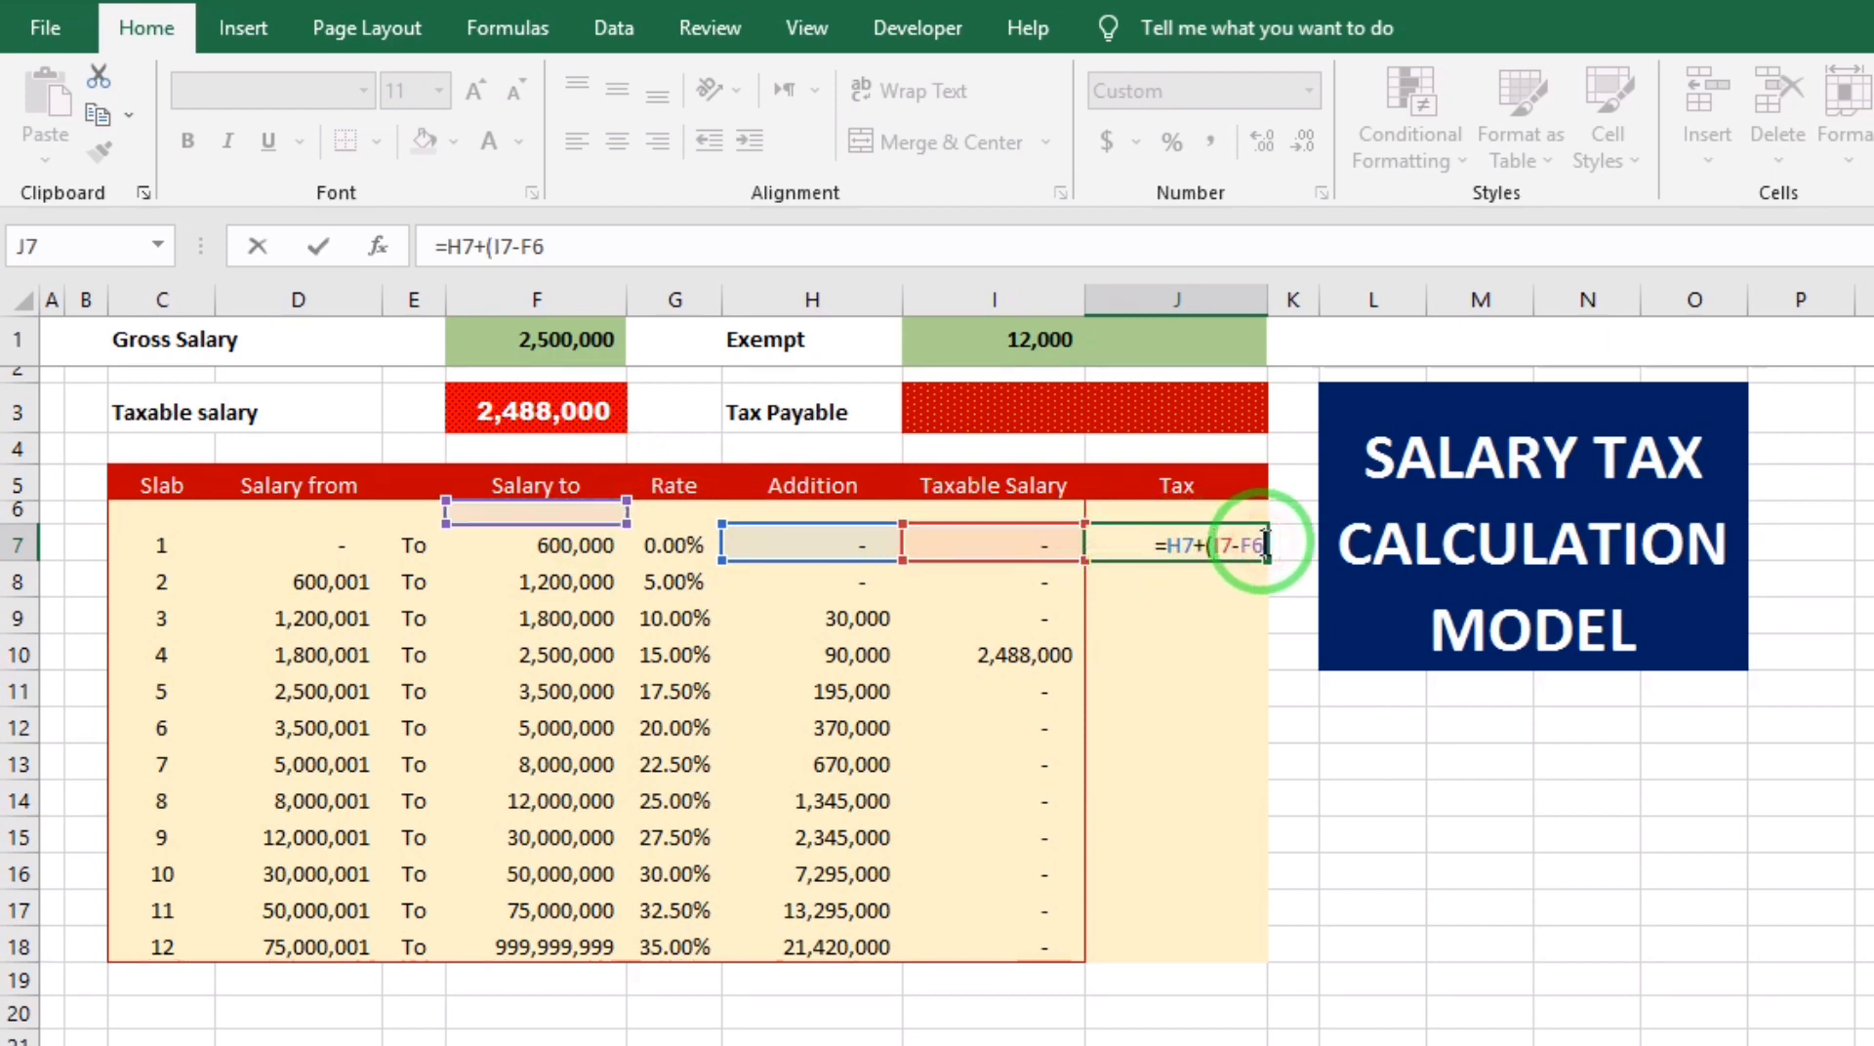
pyautogui.write(')')
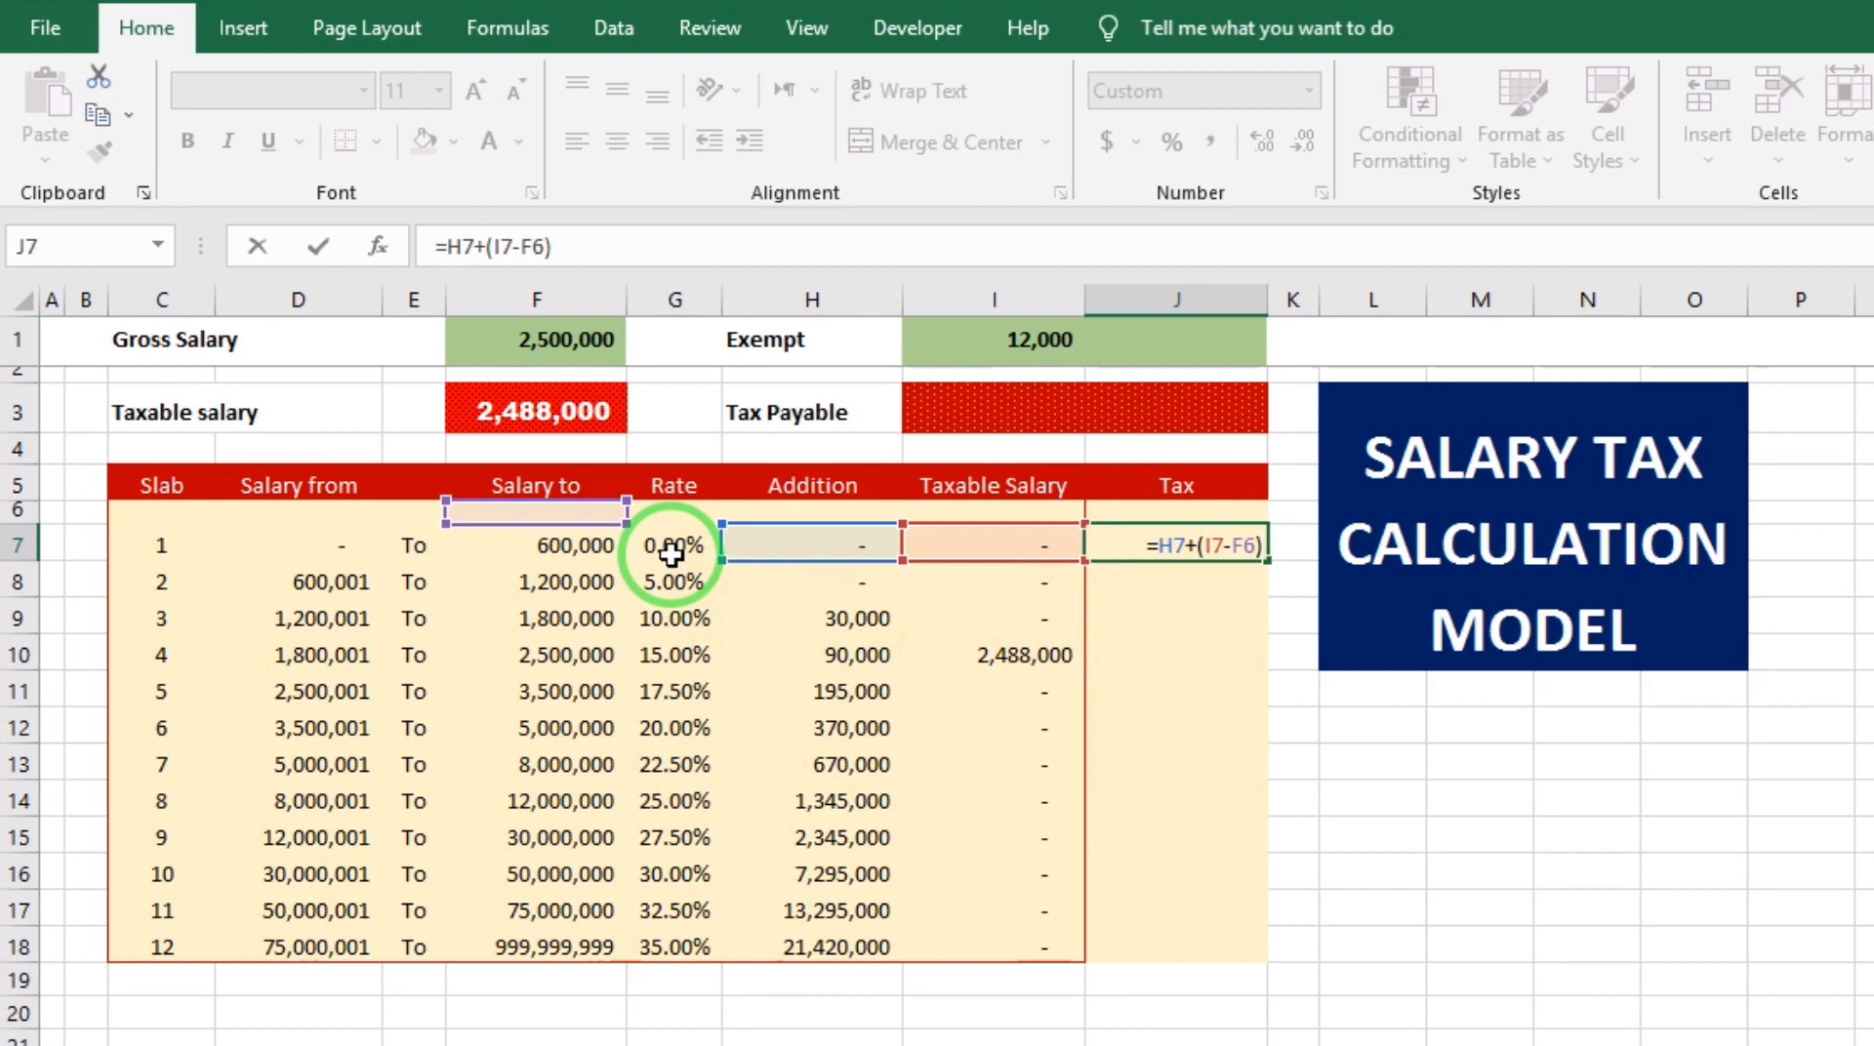
pyautogui.write('*')
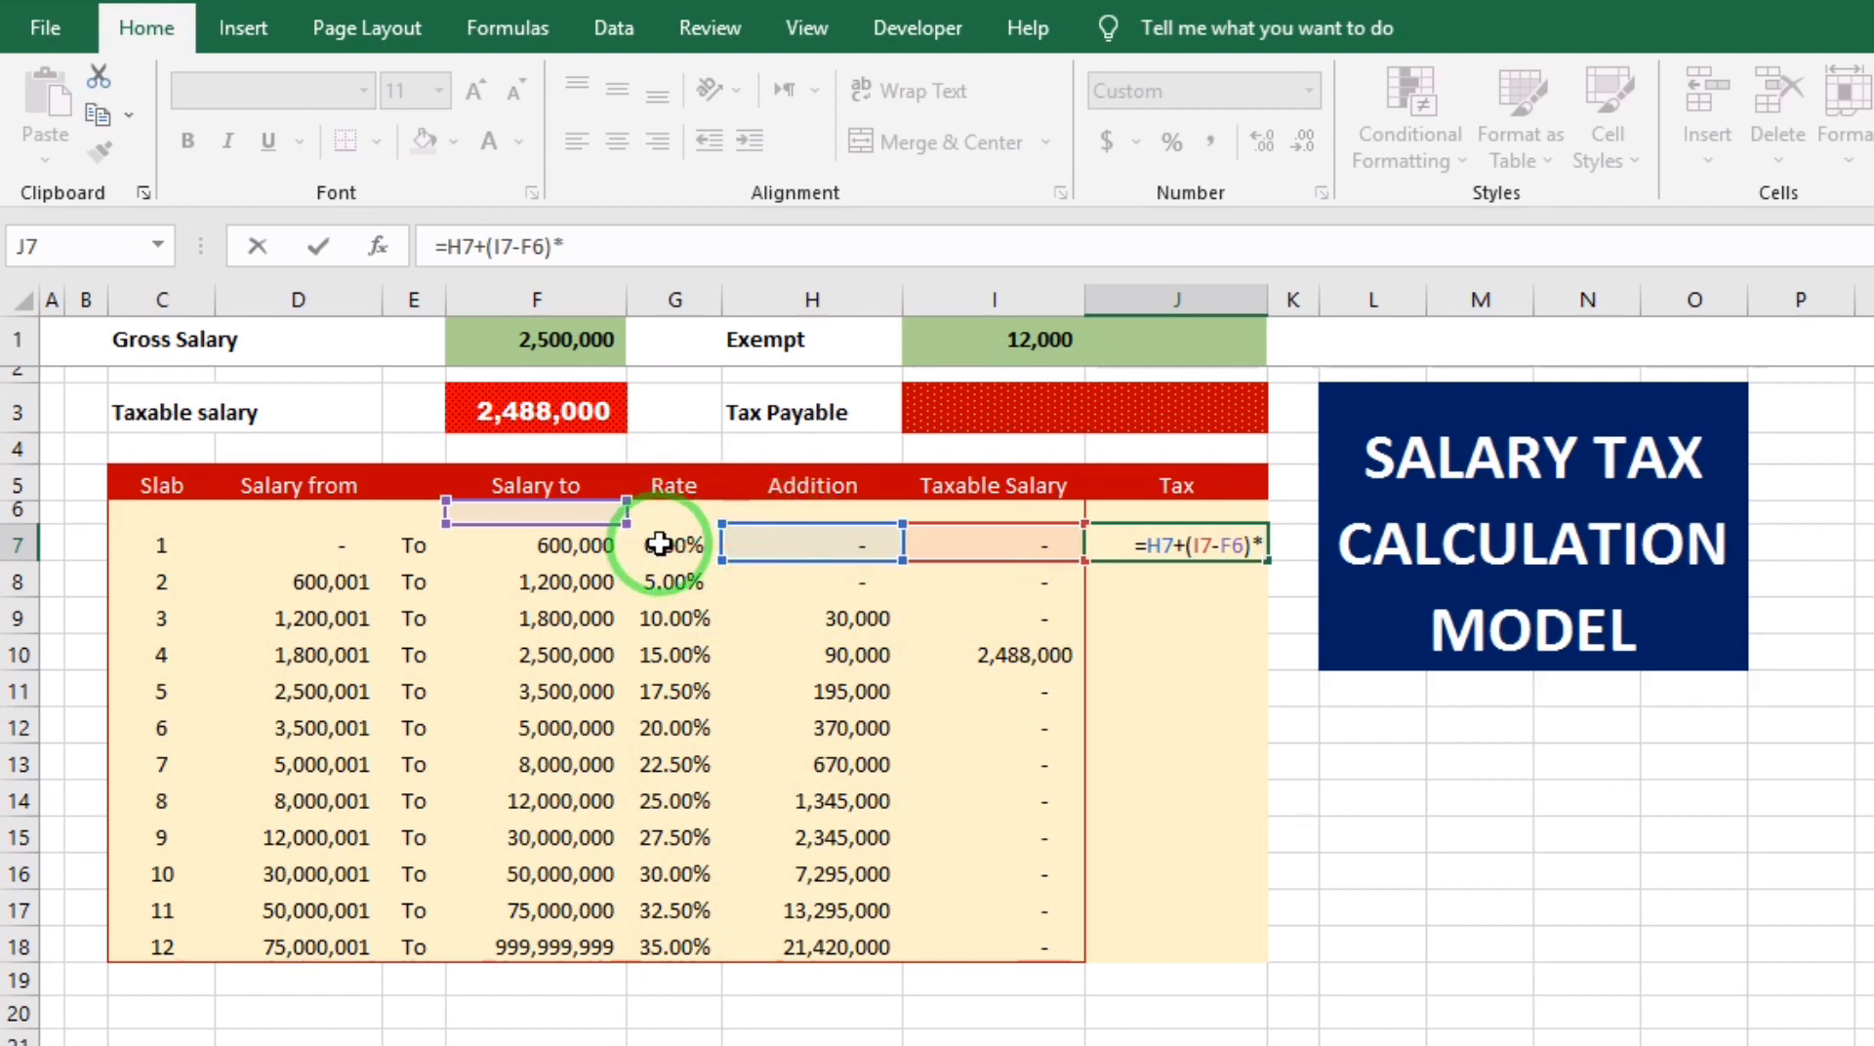
pyautogui.click(660, 544)
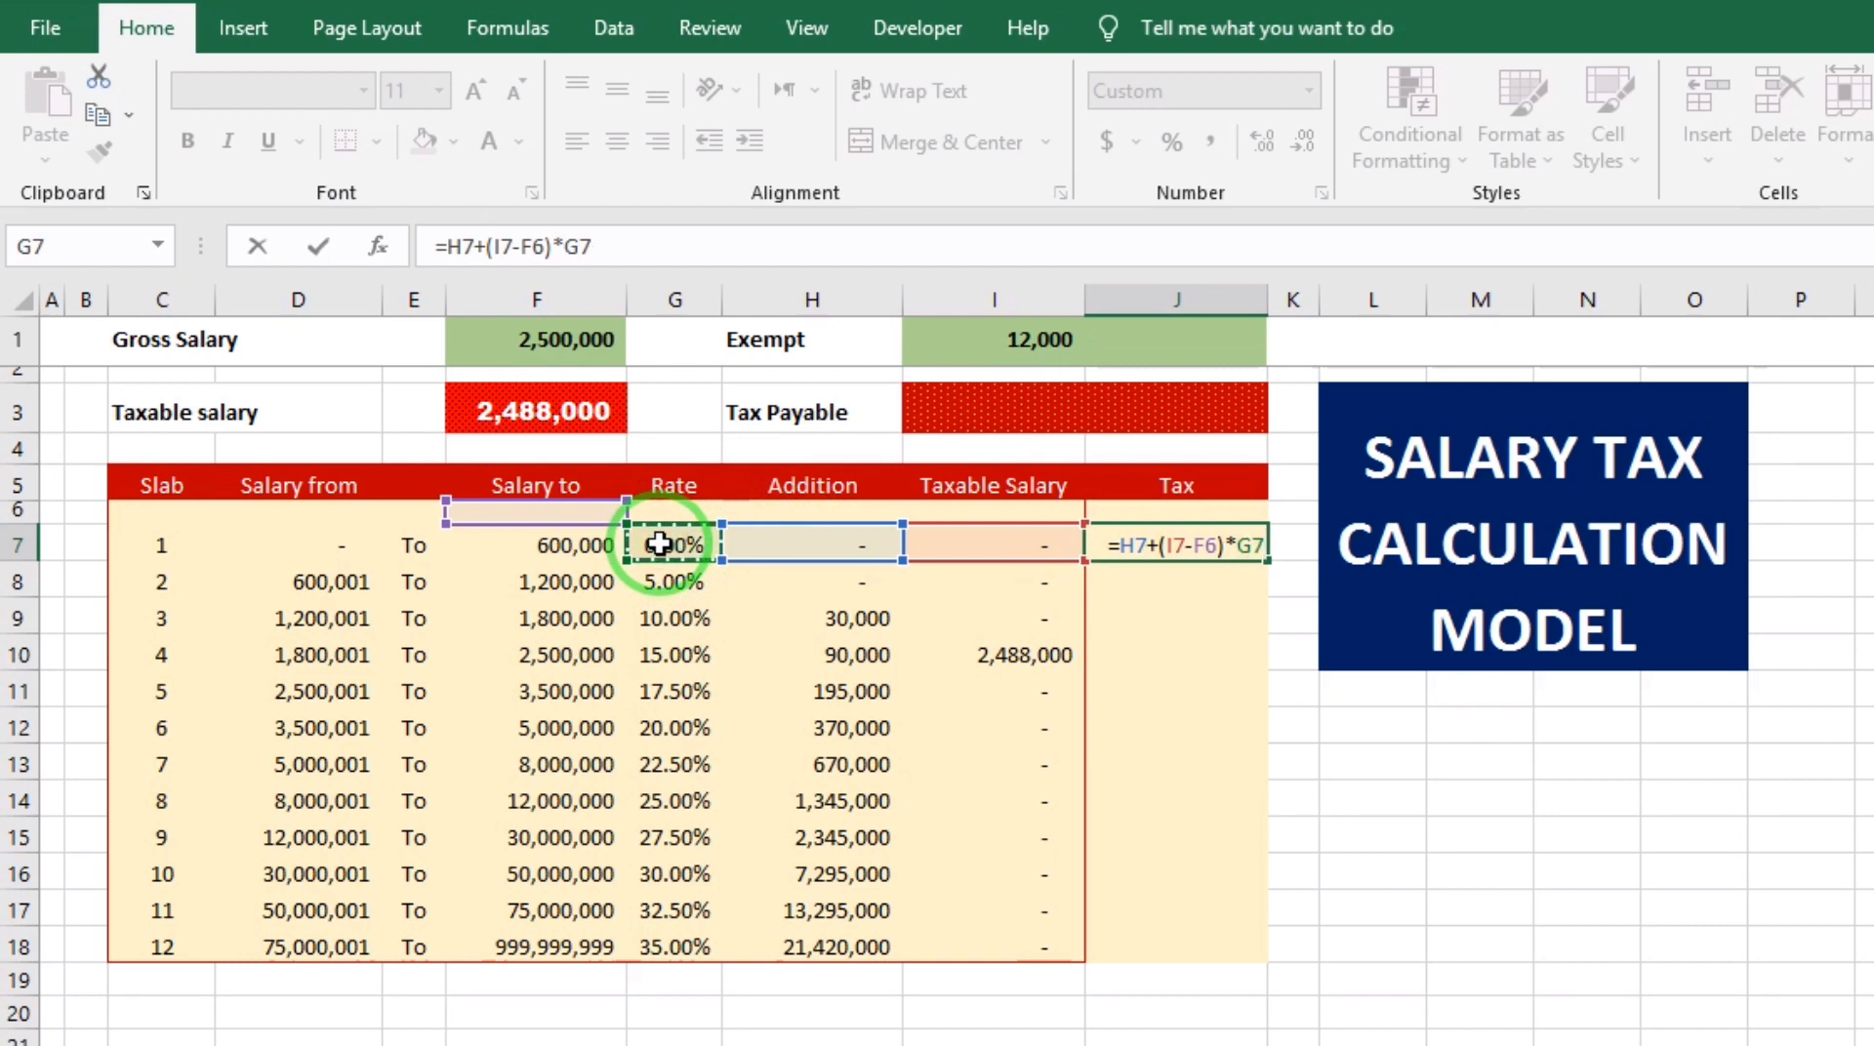
pyautogui.press('Return')
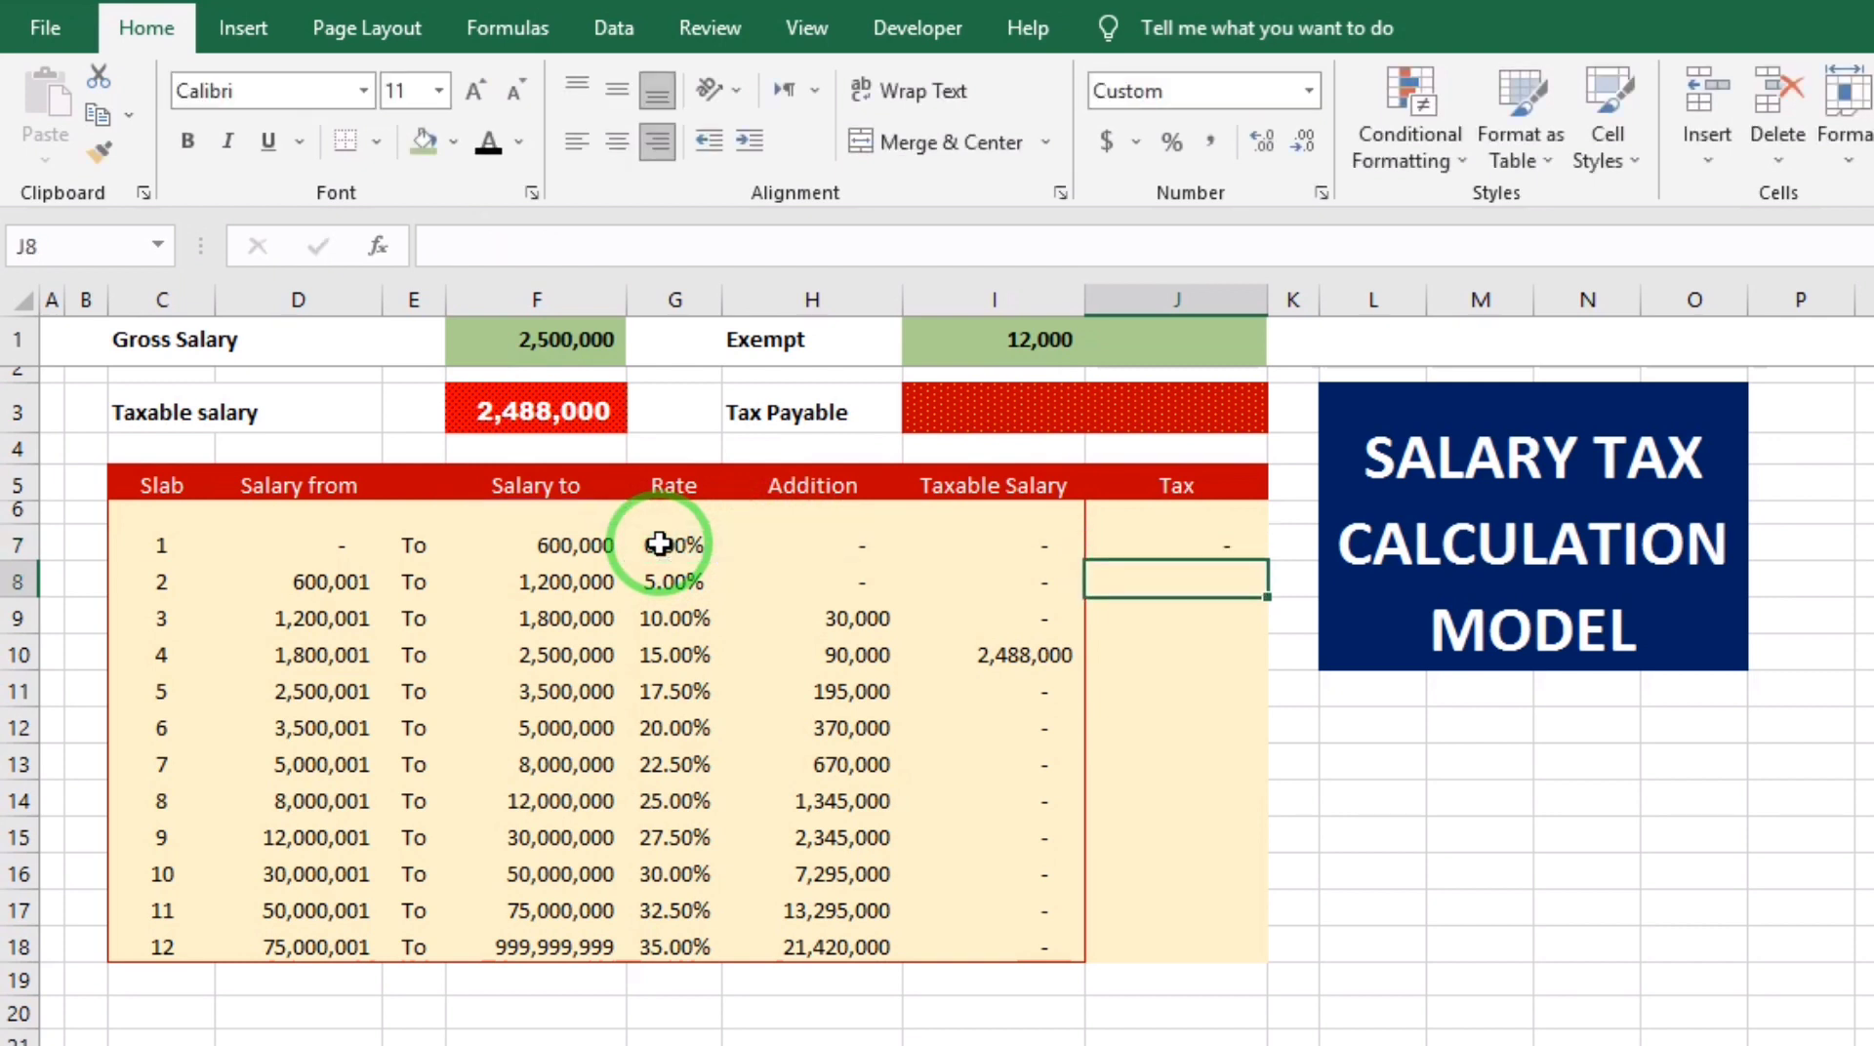
pyautogui.click(1213, 539)
pyautogui.moveTo(1269, 561); pyautogui.dragTo(1234, 946)
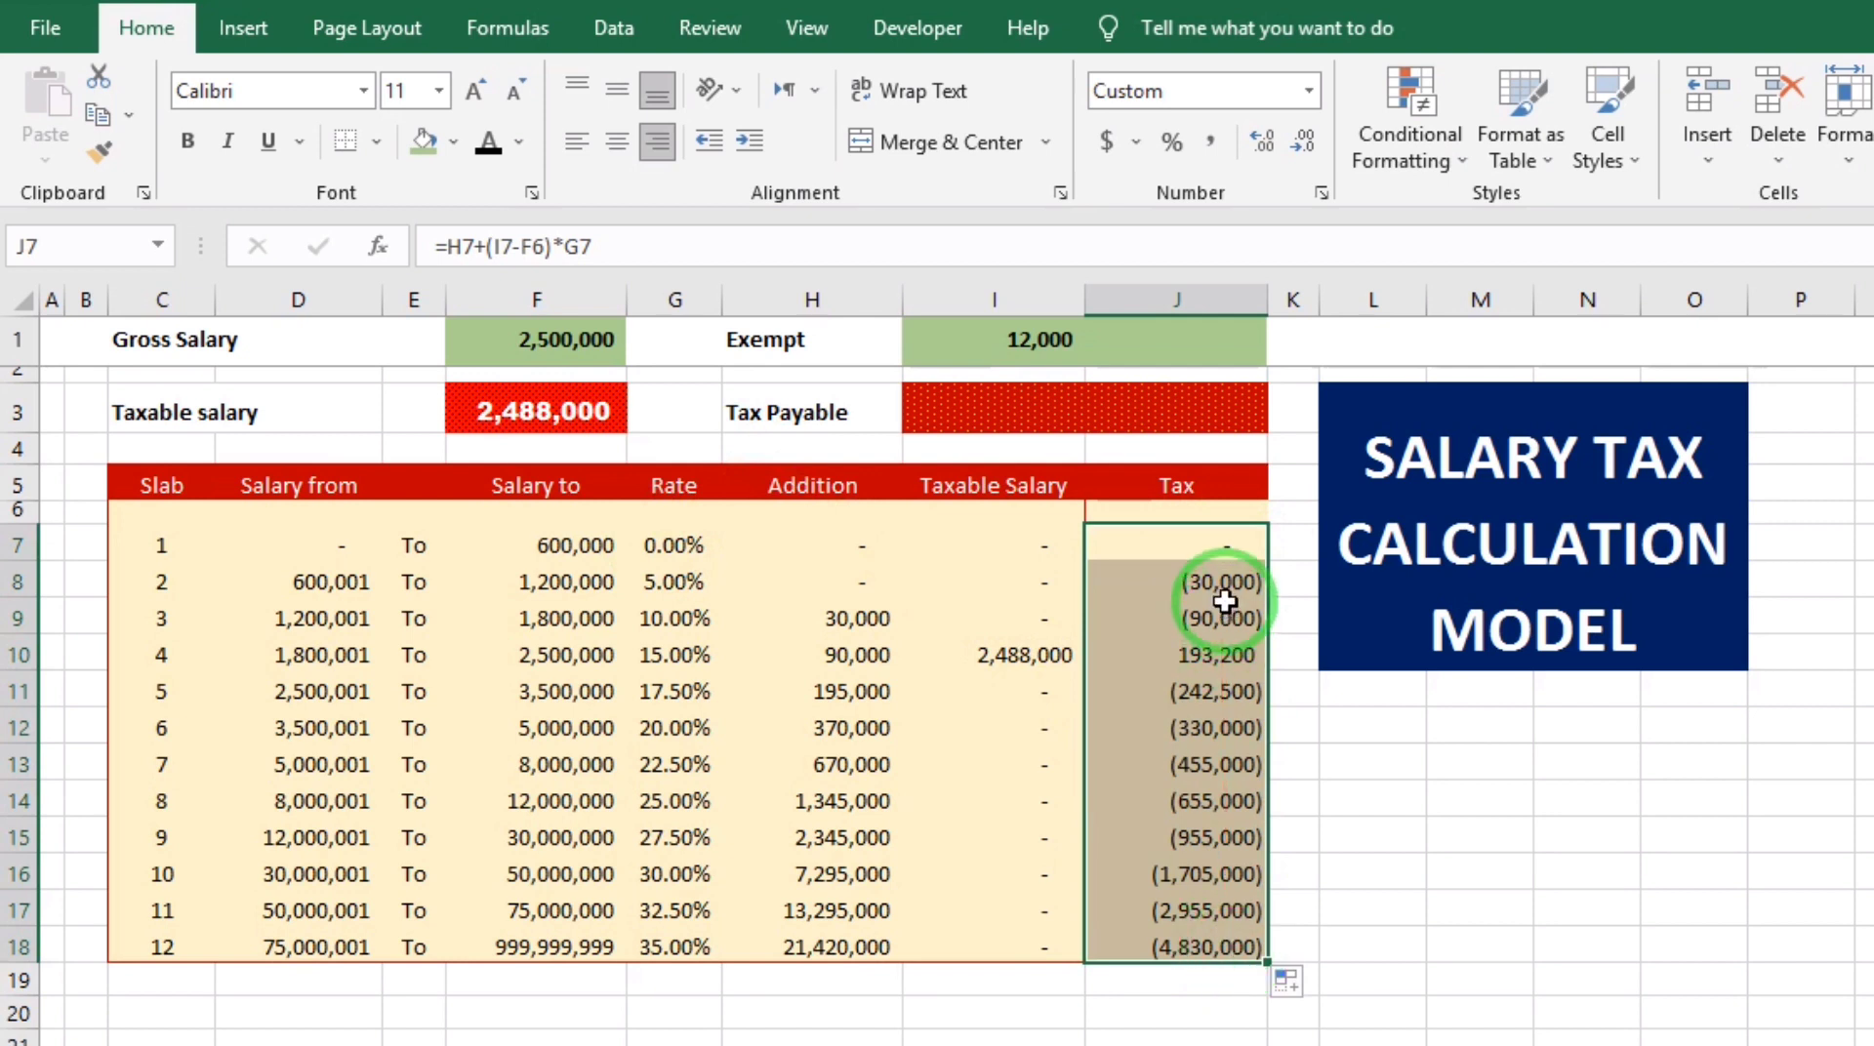
# - Wrap the J7 tax formula in an IF that returns 0 for empty slabs: =IF(I7=0, 0, (H7+(I7-F6)*G7))
pyautogui.click(1223, 548)
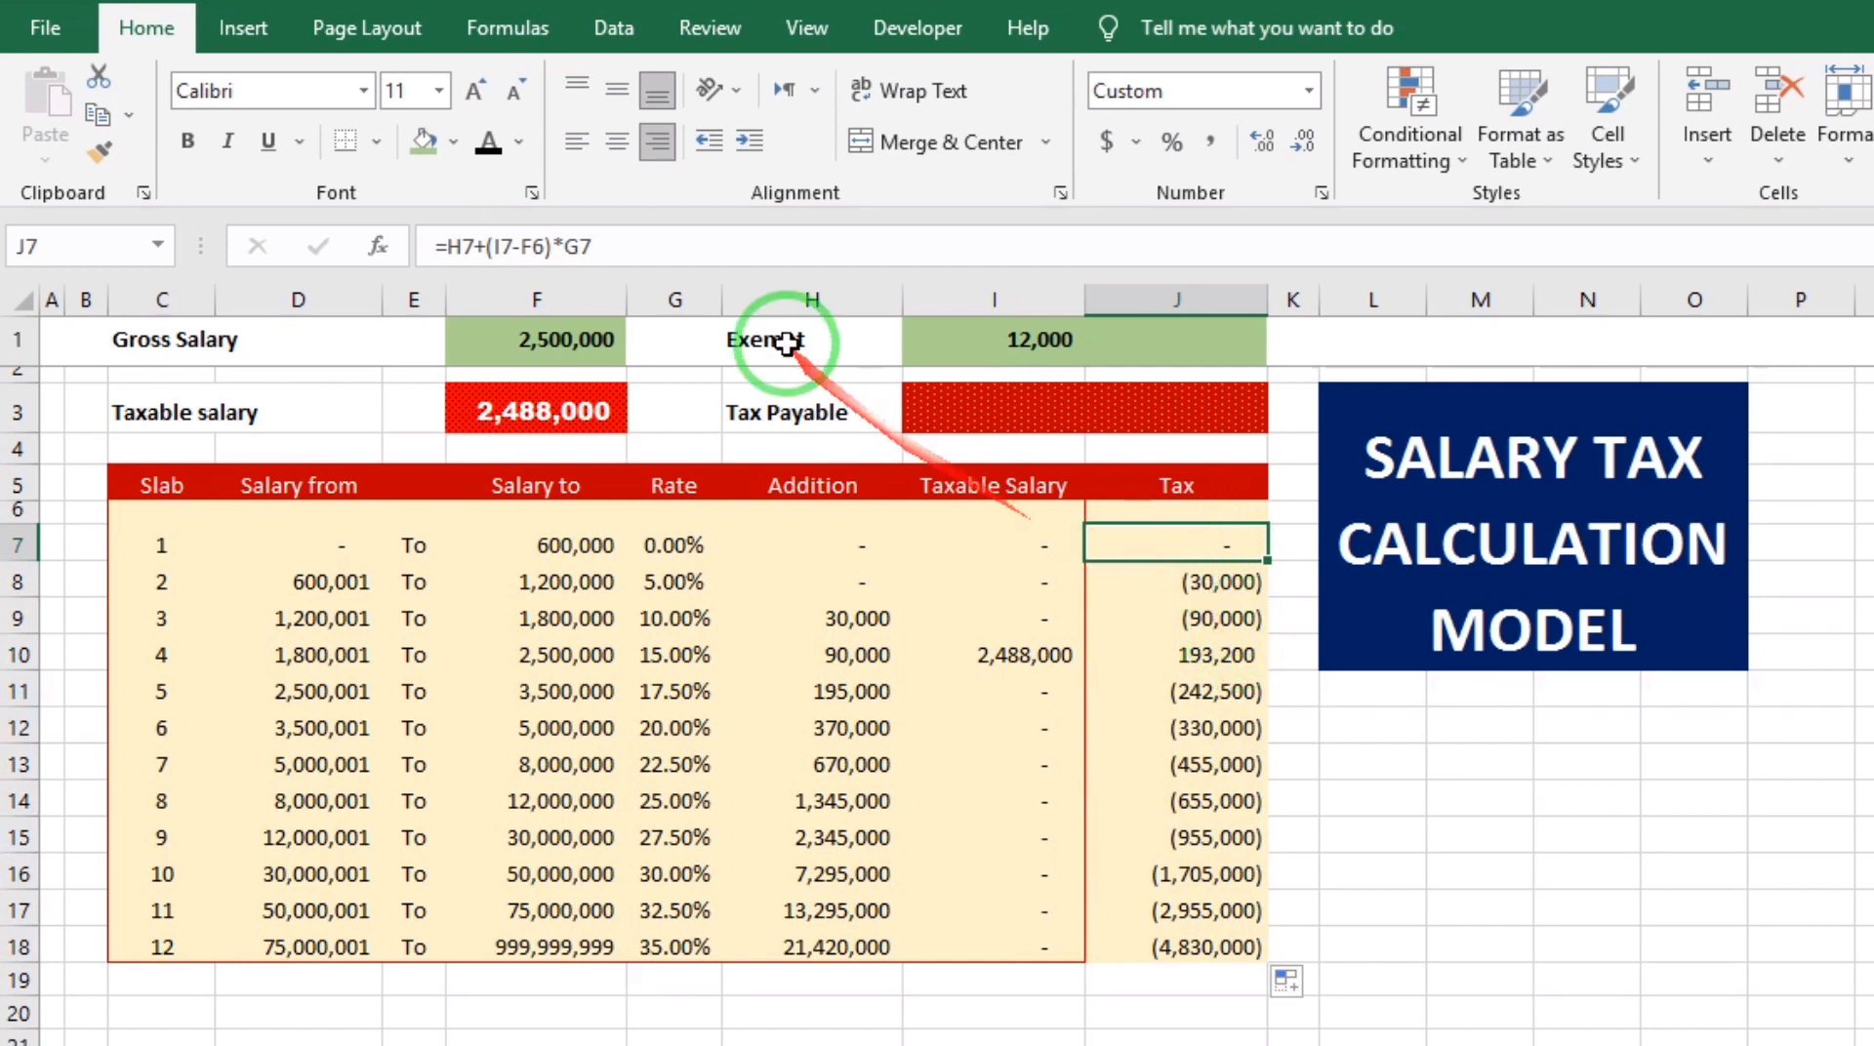
pyautogui.click(446, 250)
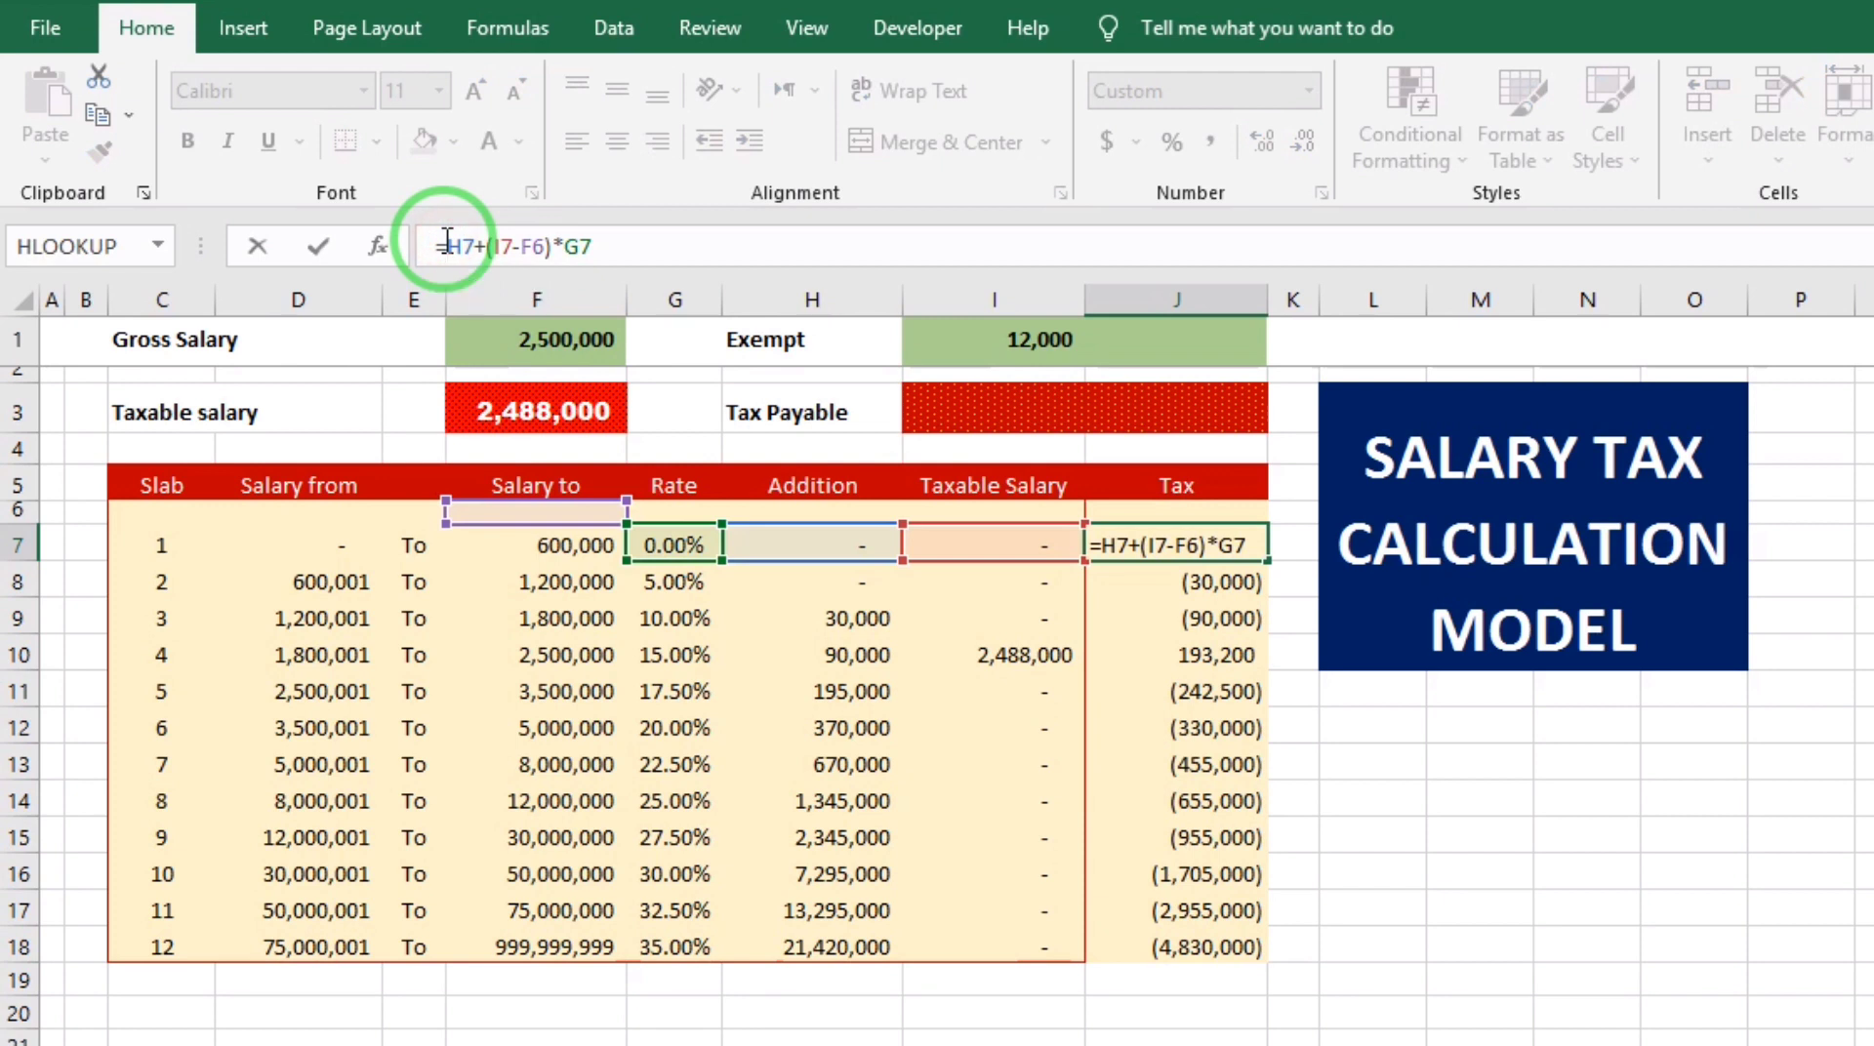
pyautogui.write('If')
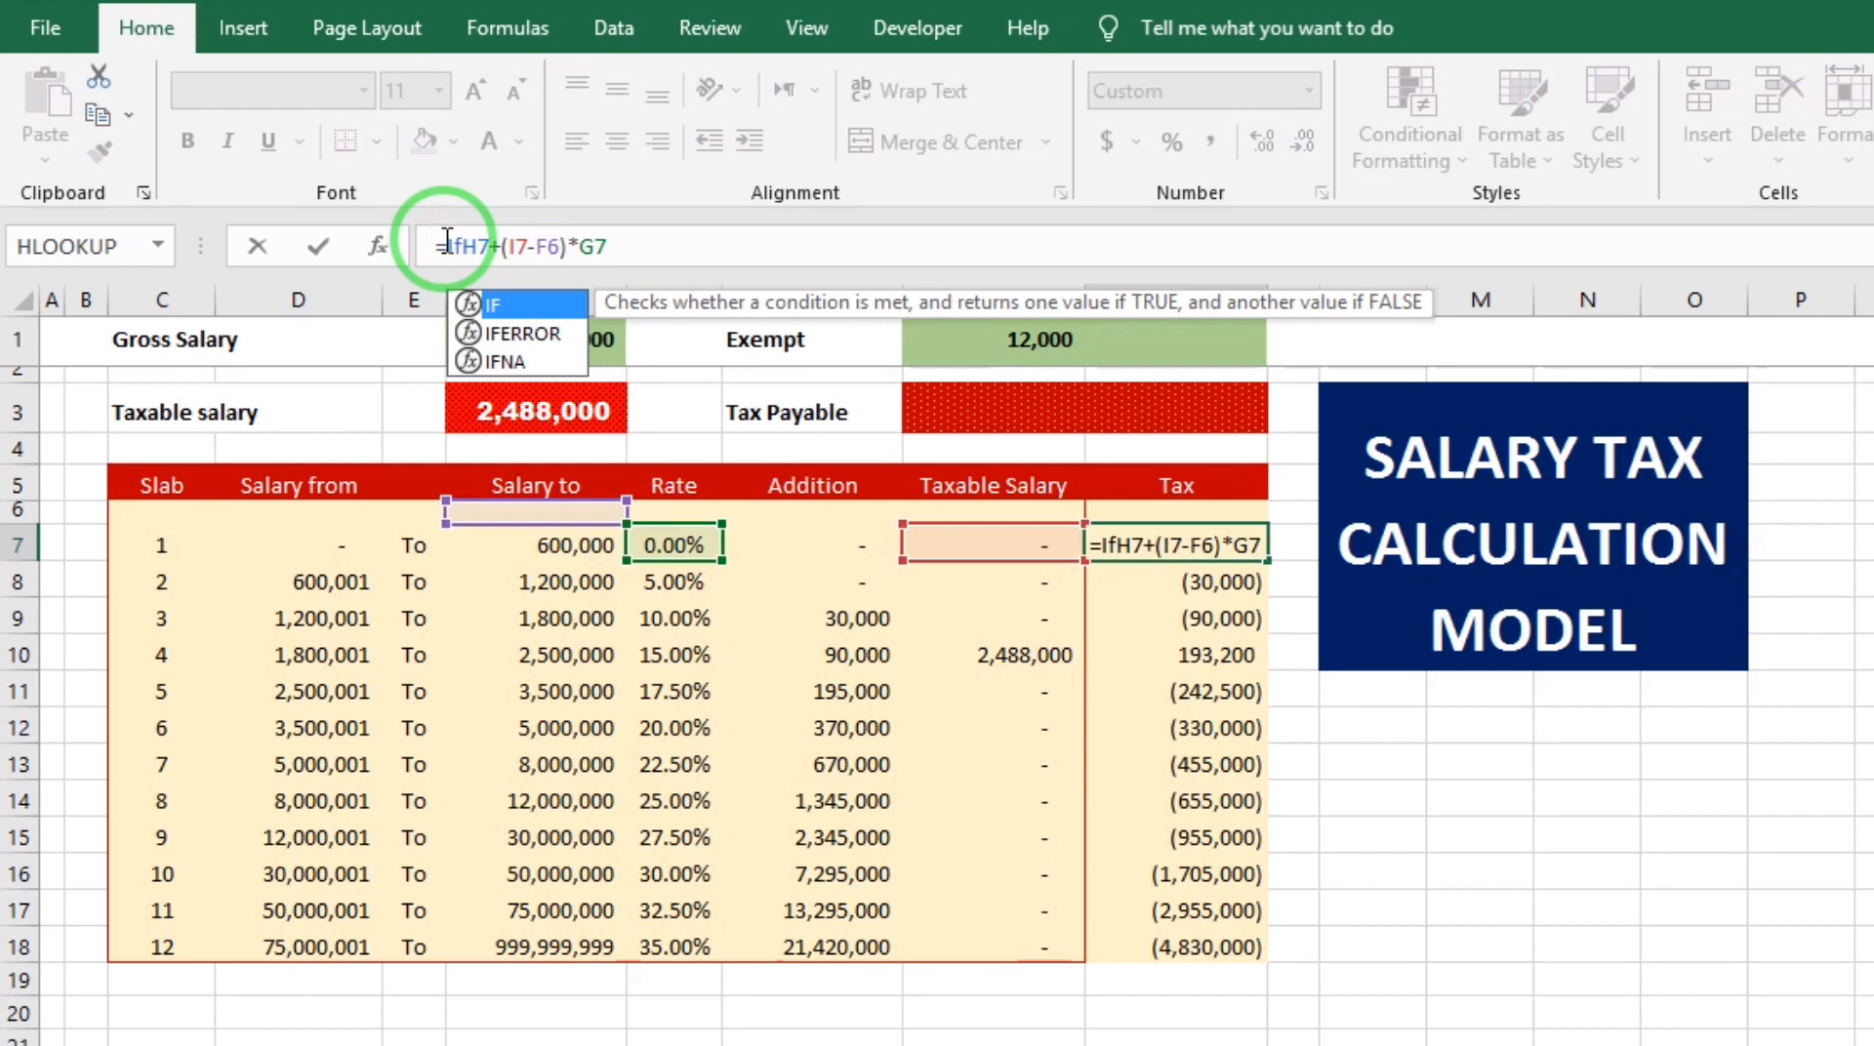
pyautogui.write('(')
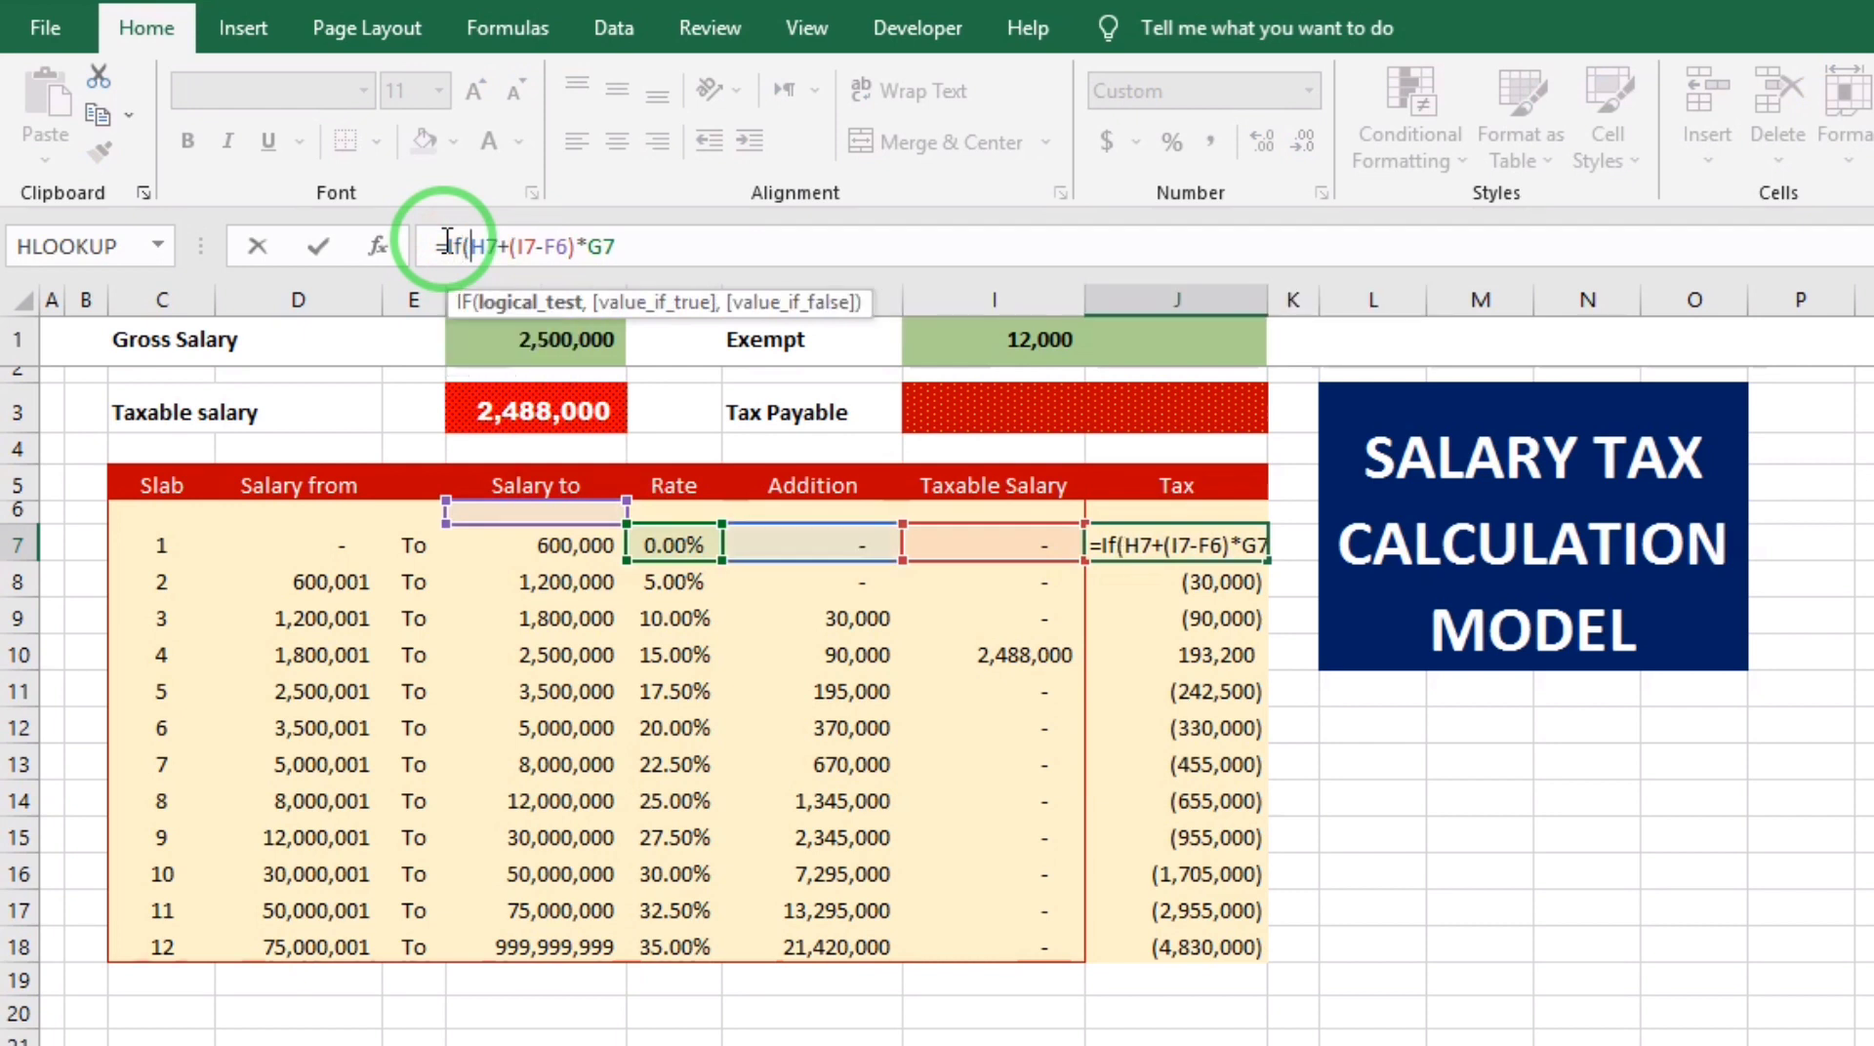
pyautogui.click(978, 540)
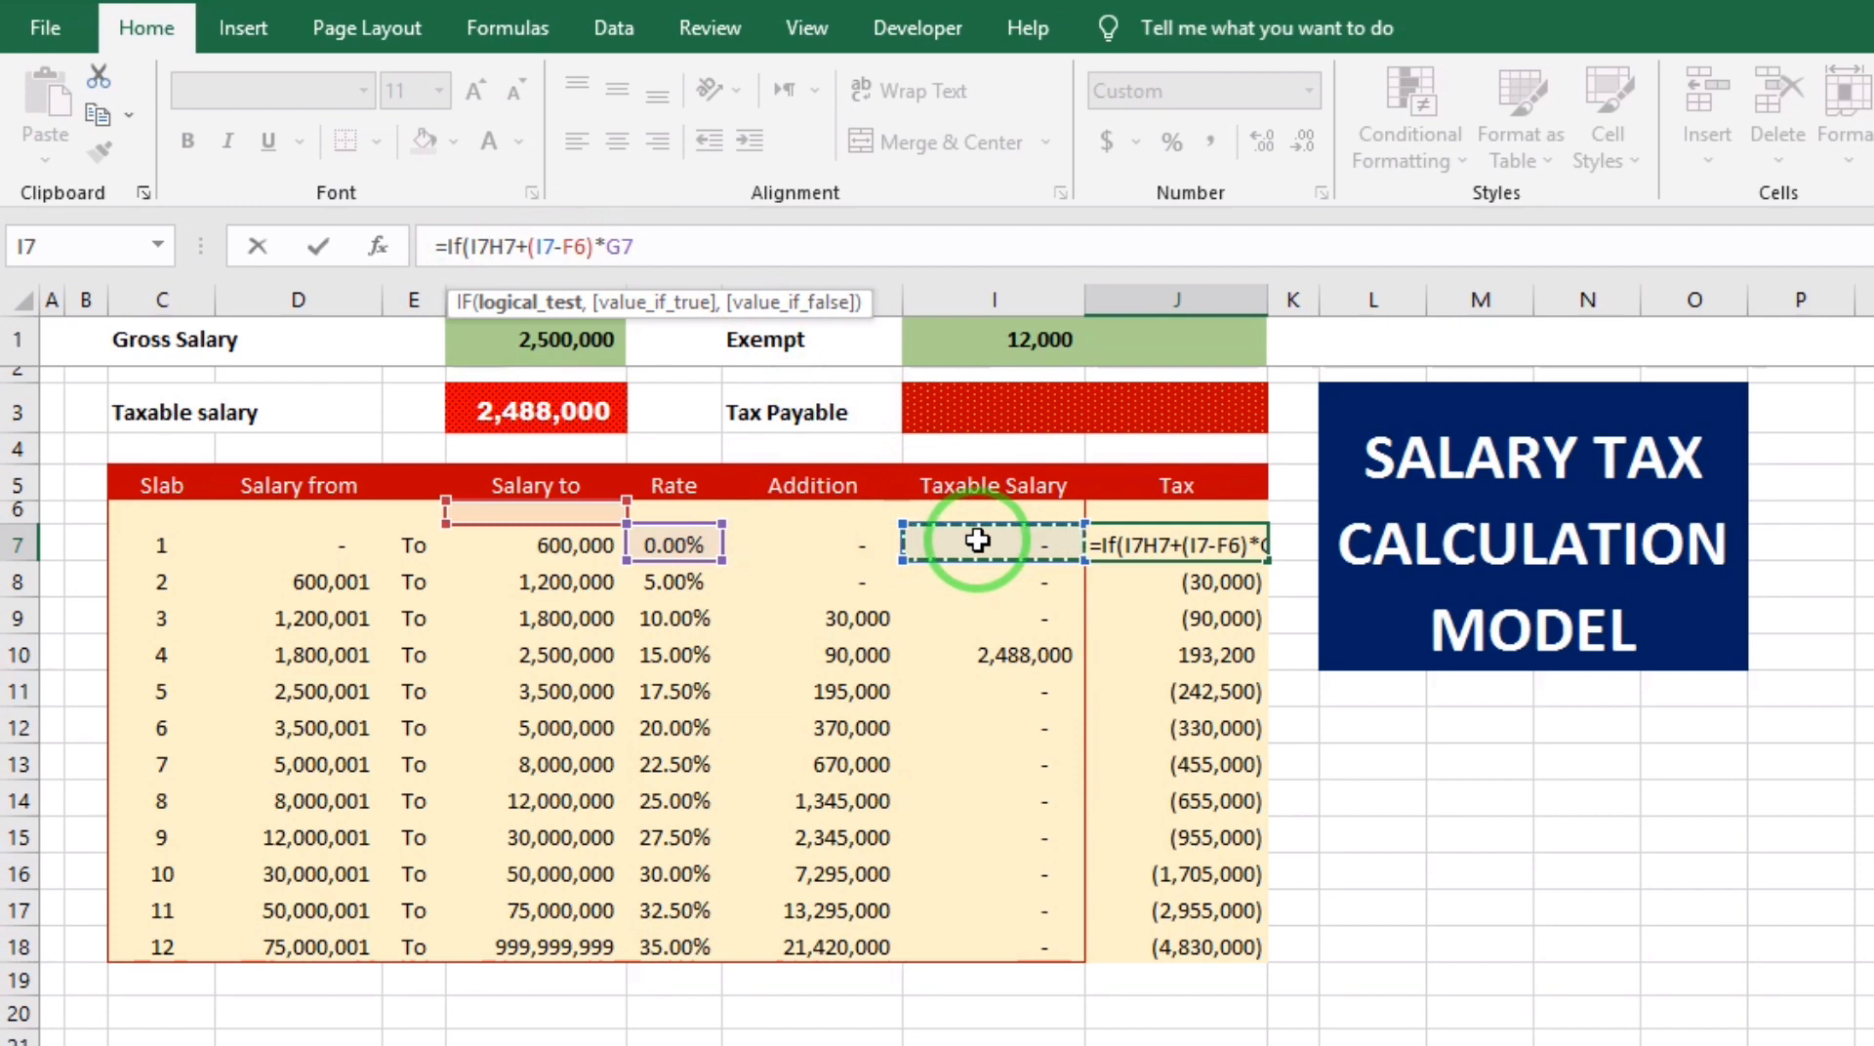
pyautogui.write('=0')
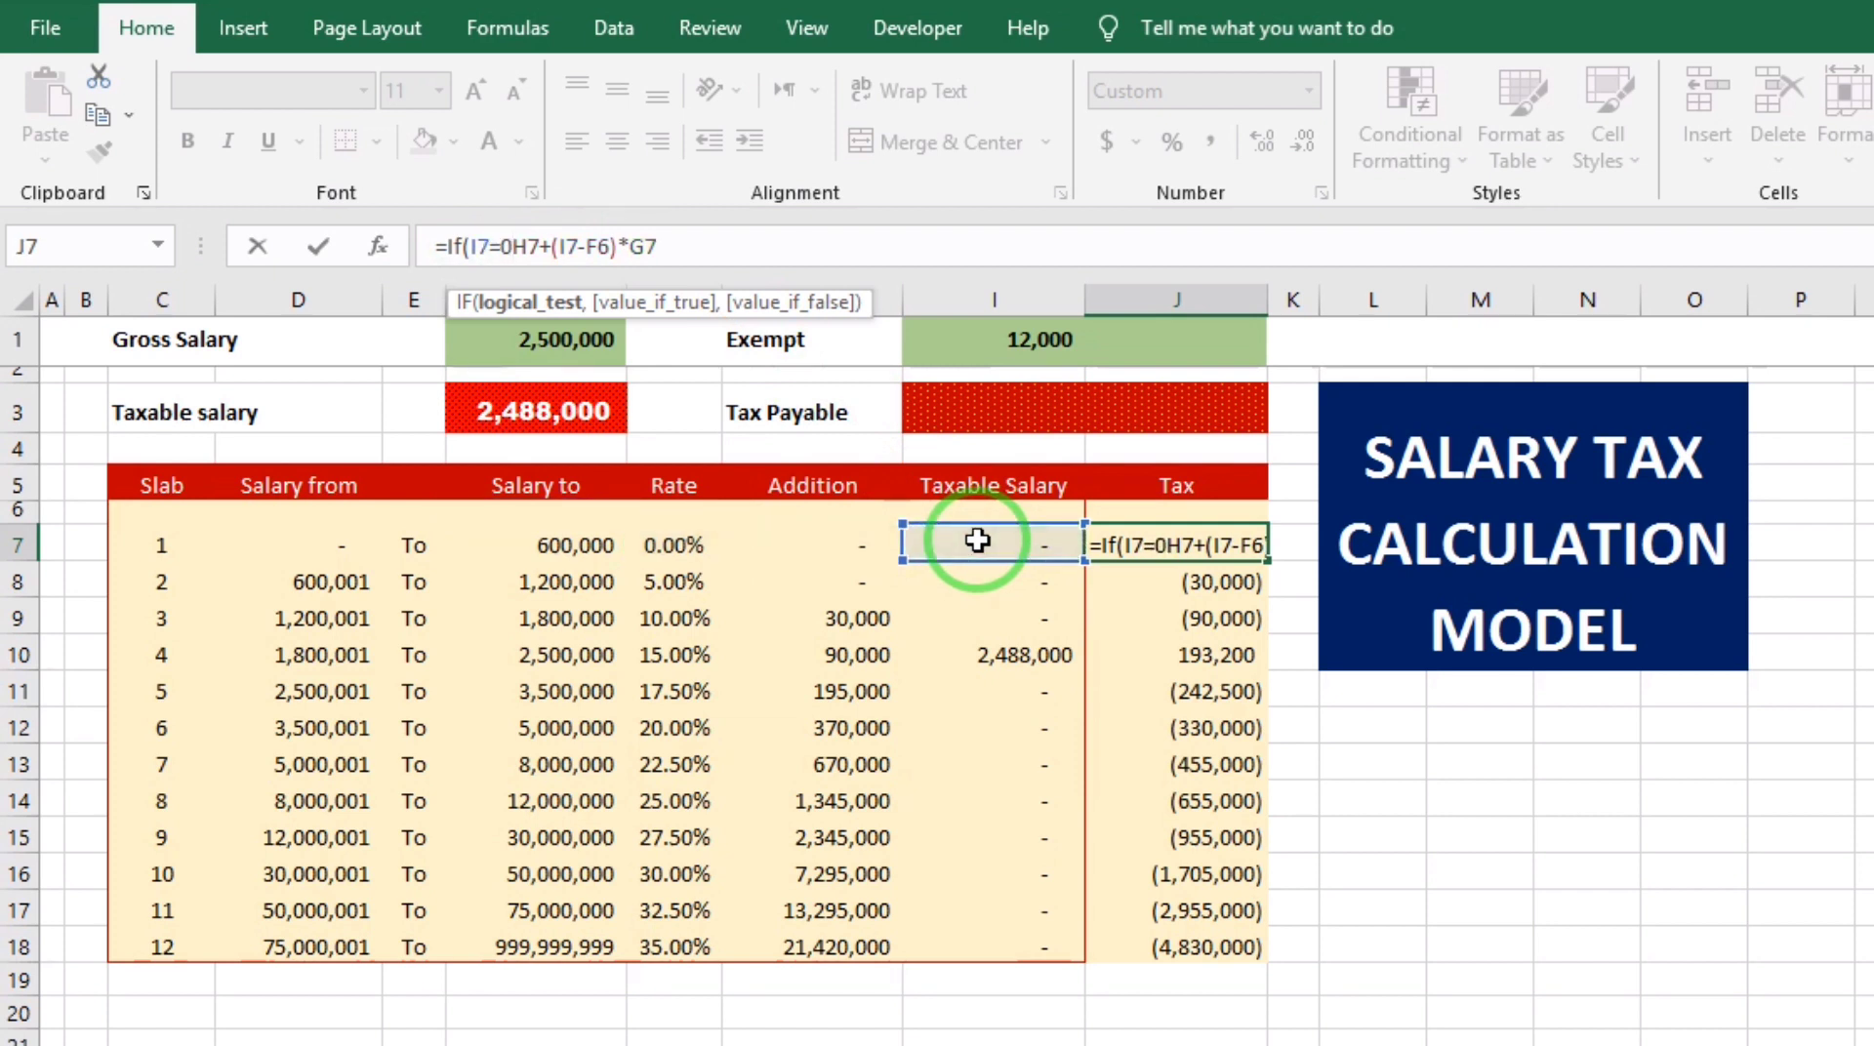
pyautogui.write(',')
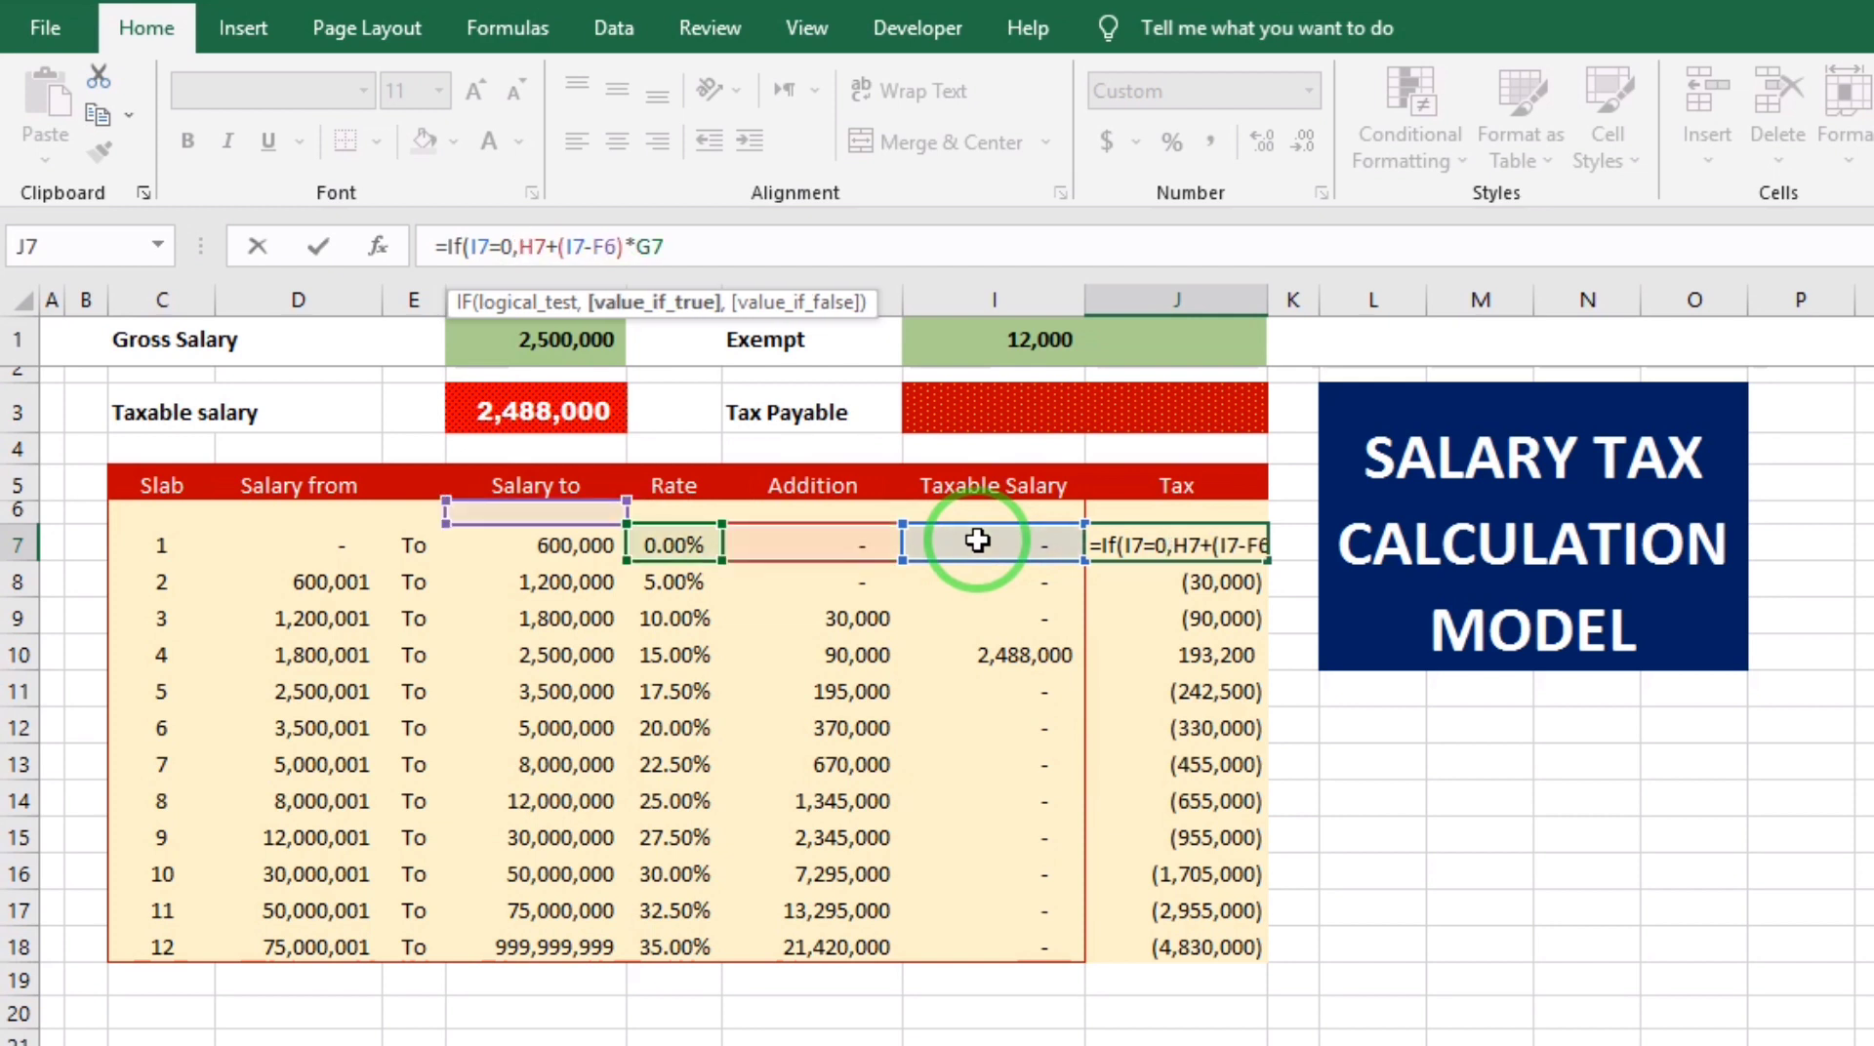
pyautogui.write(' 0')
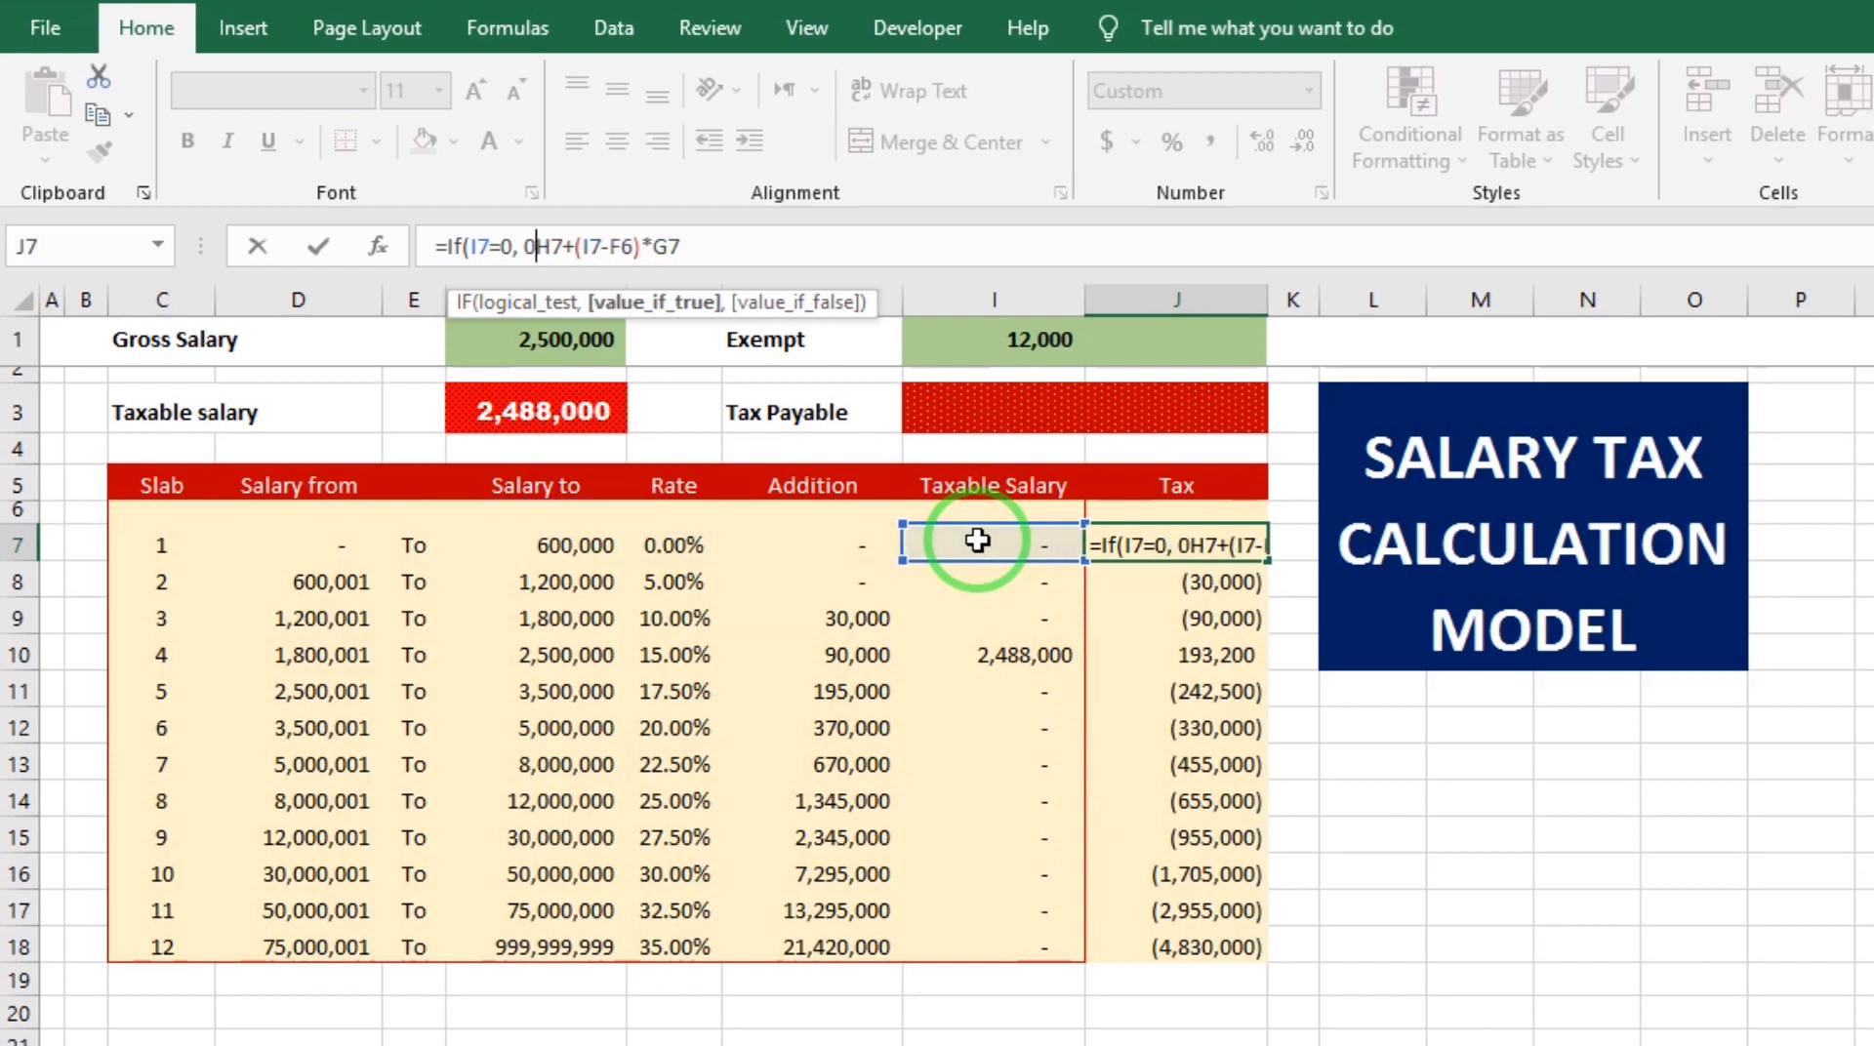
pyautogui.write(',')
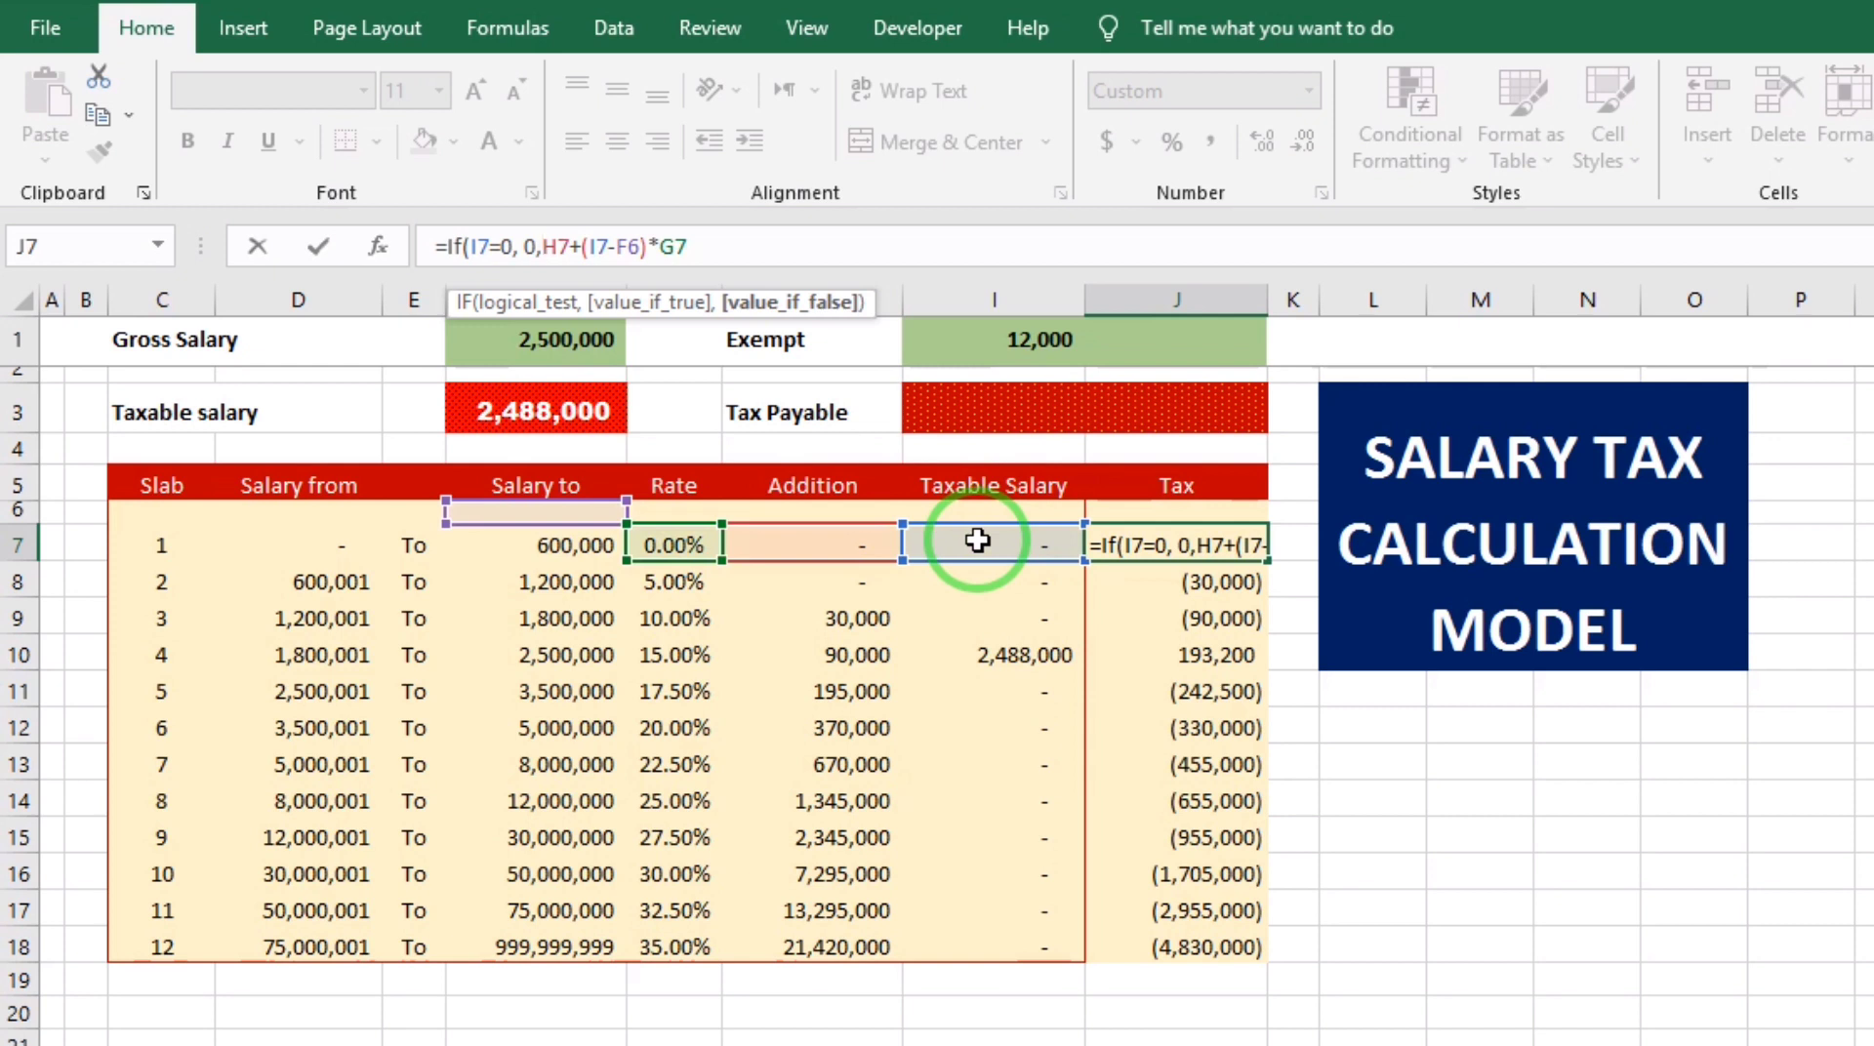
pyautogui.write(' (')
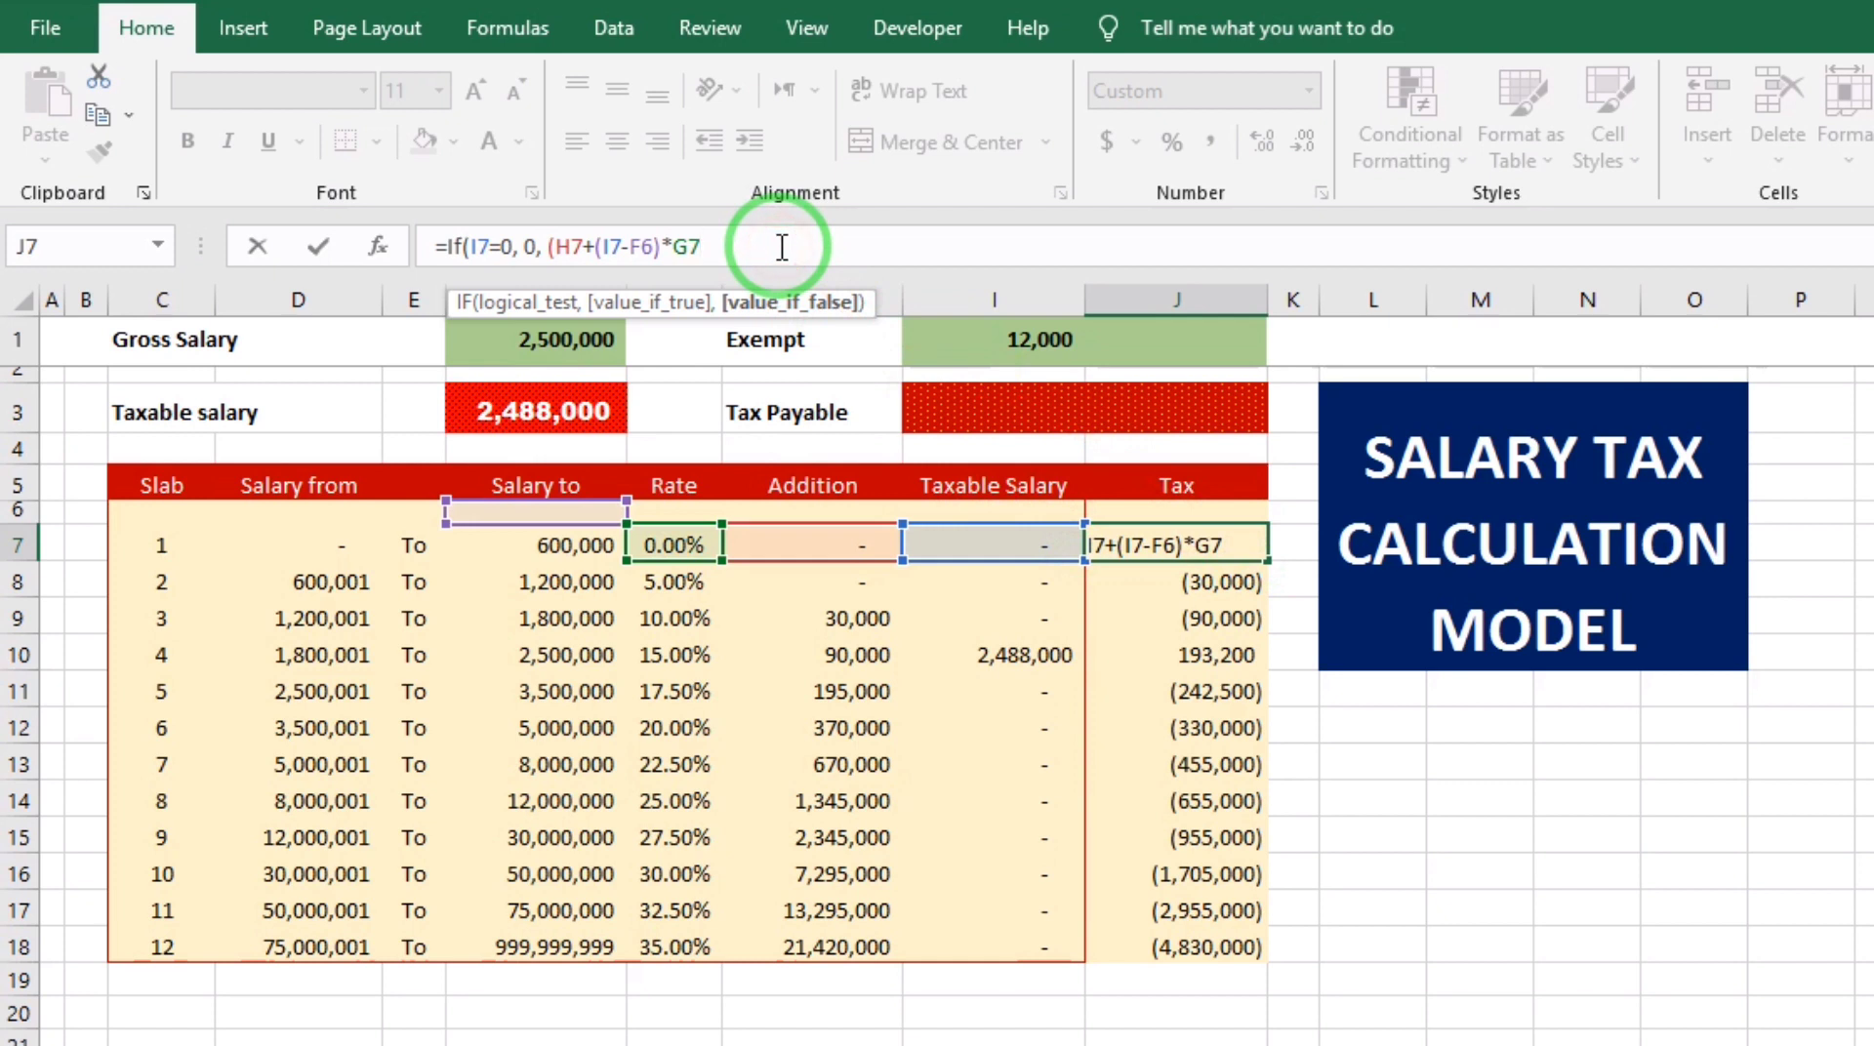
pyautogui.write('))')
pyautogui.press('Return')
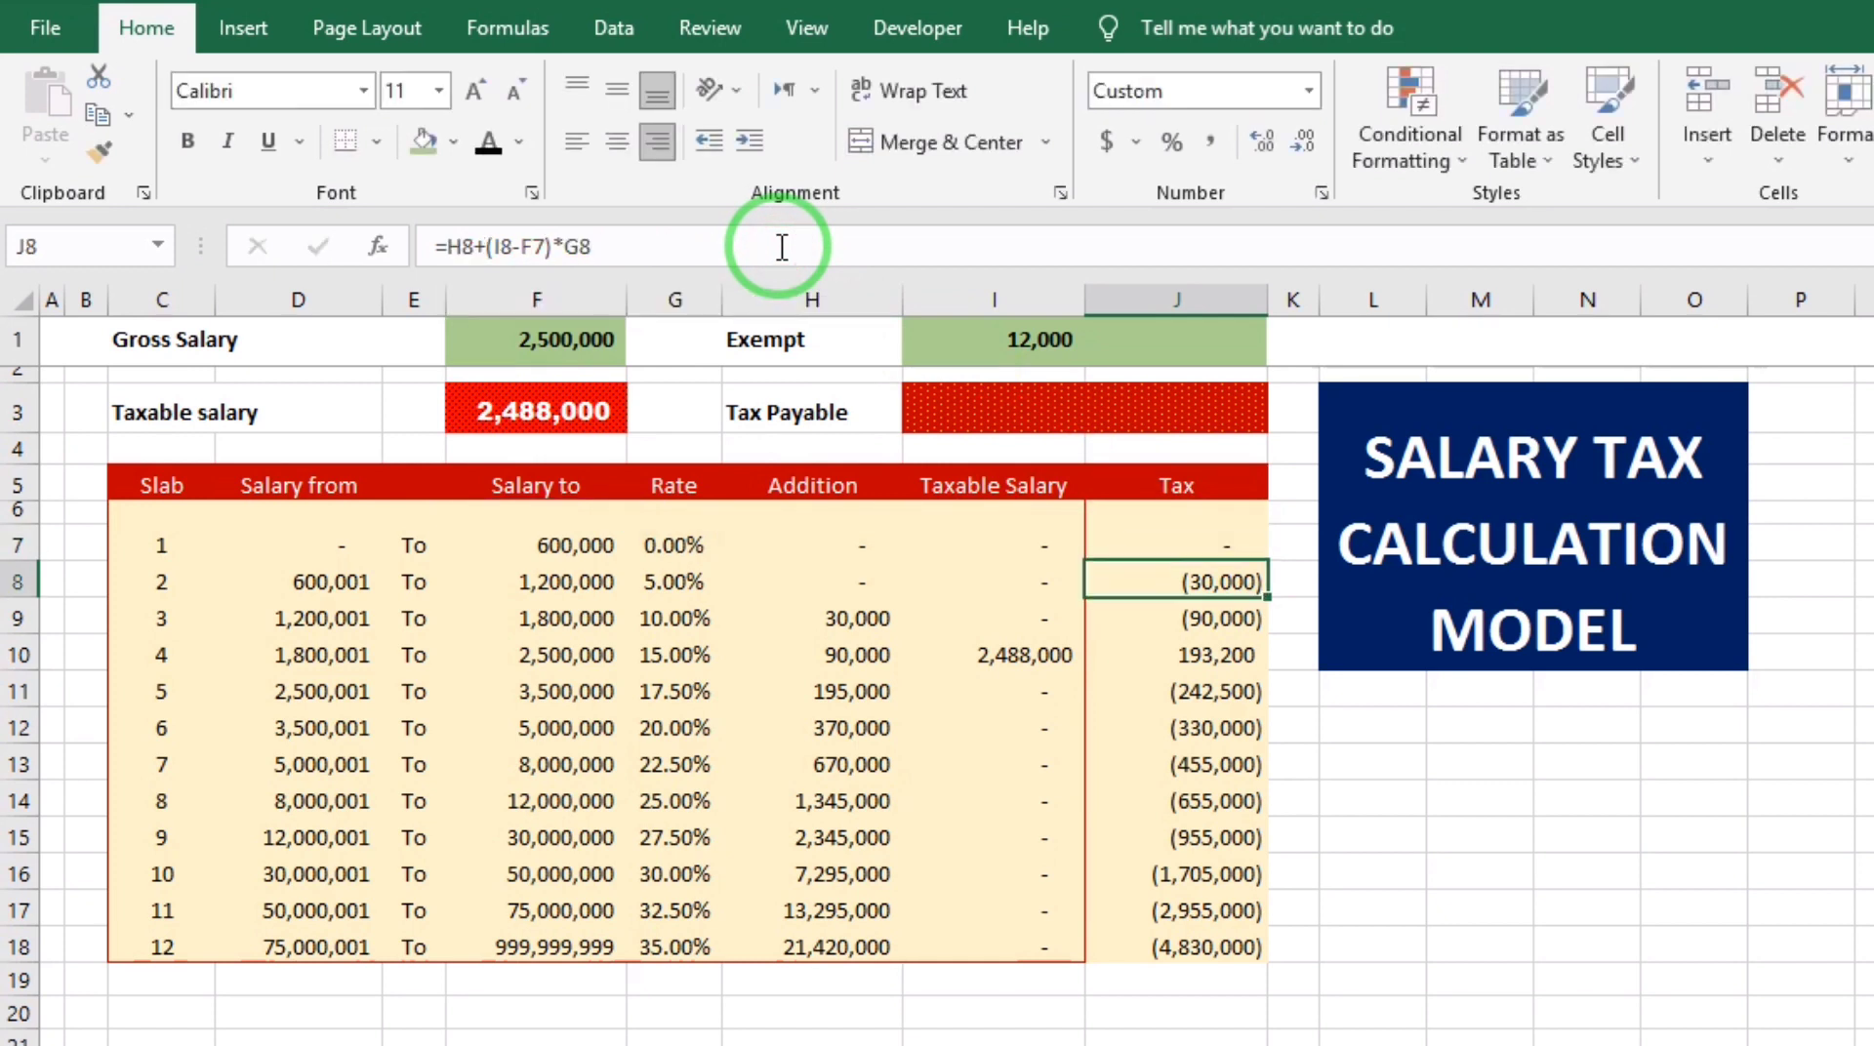
# - Copy the IF tax formula from J7 down through J18, and inspect slab 4's tax and addition formulas
pyautogui.click(1216, 543)
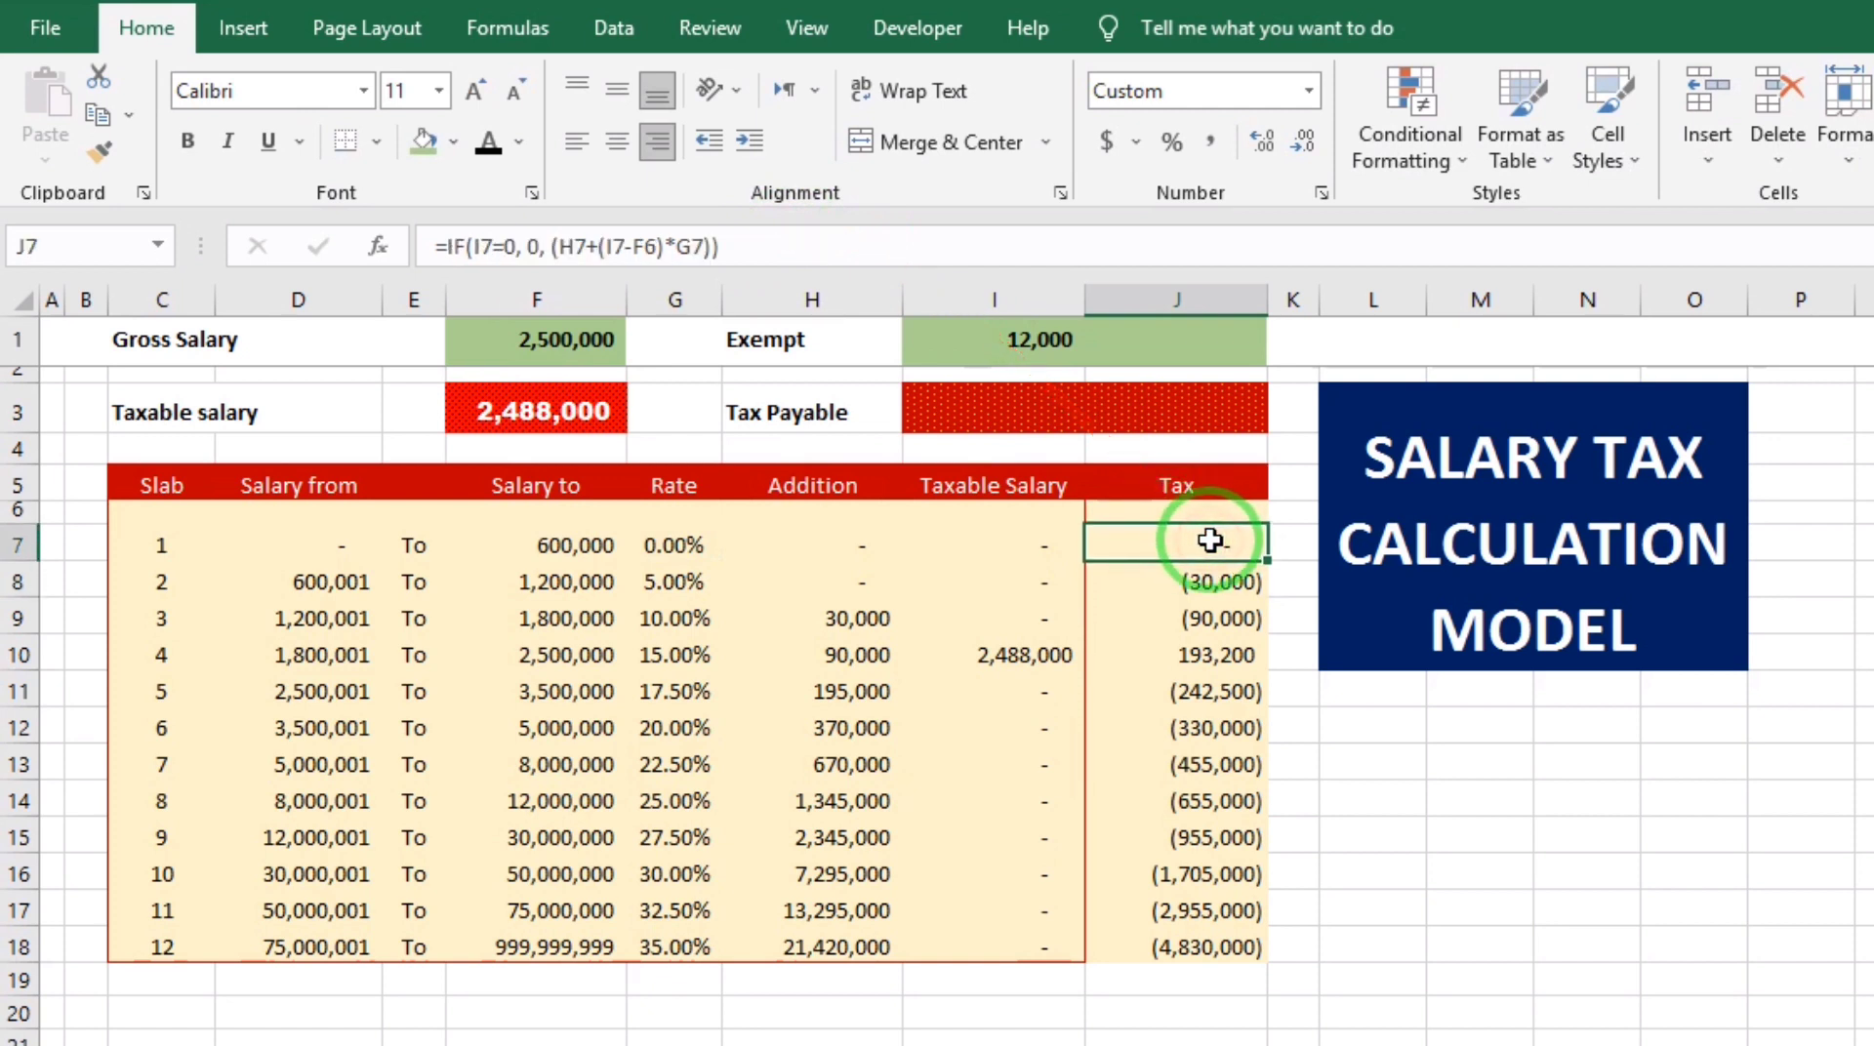
pyautogui.doubleClick(1267, 564)
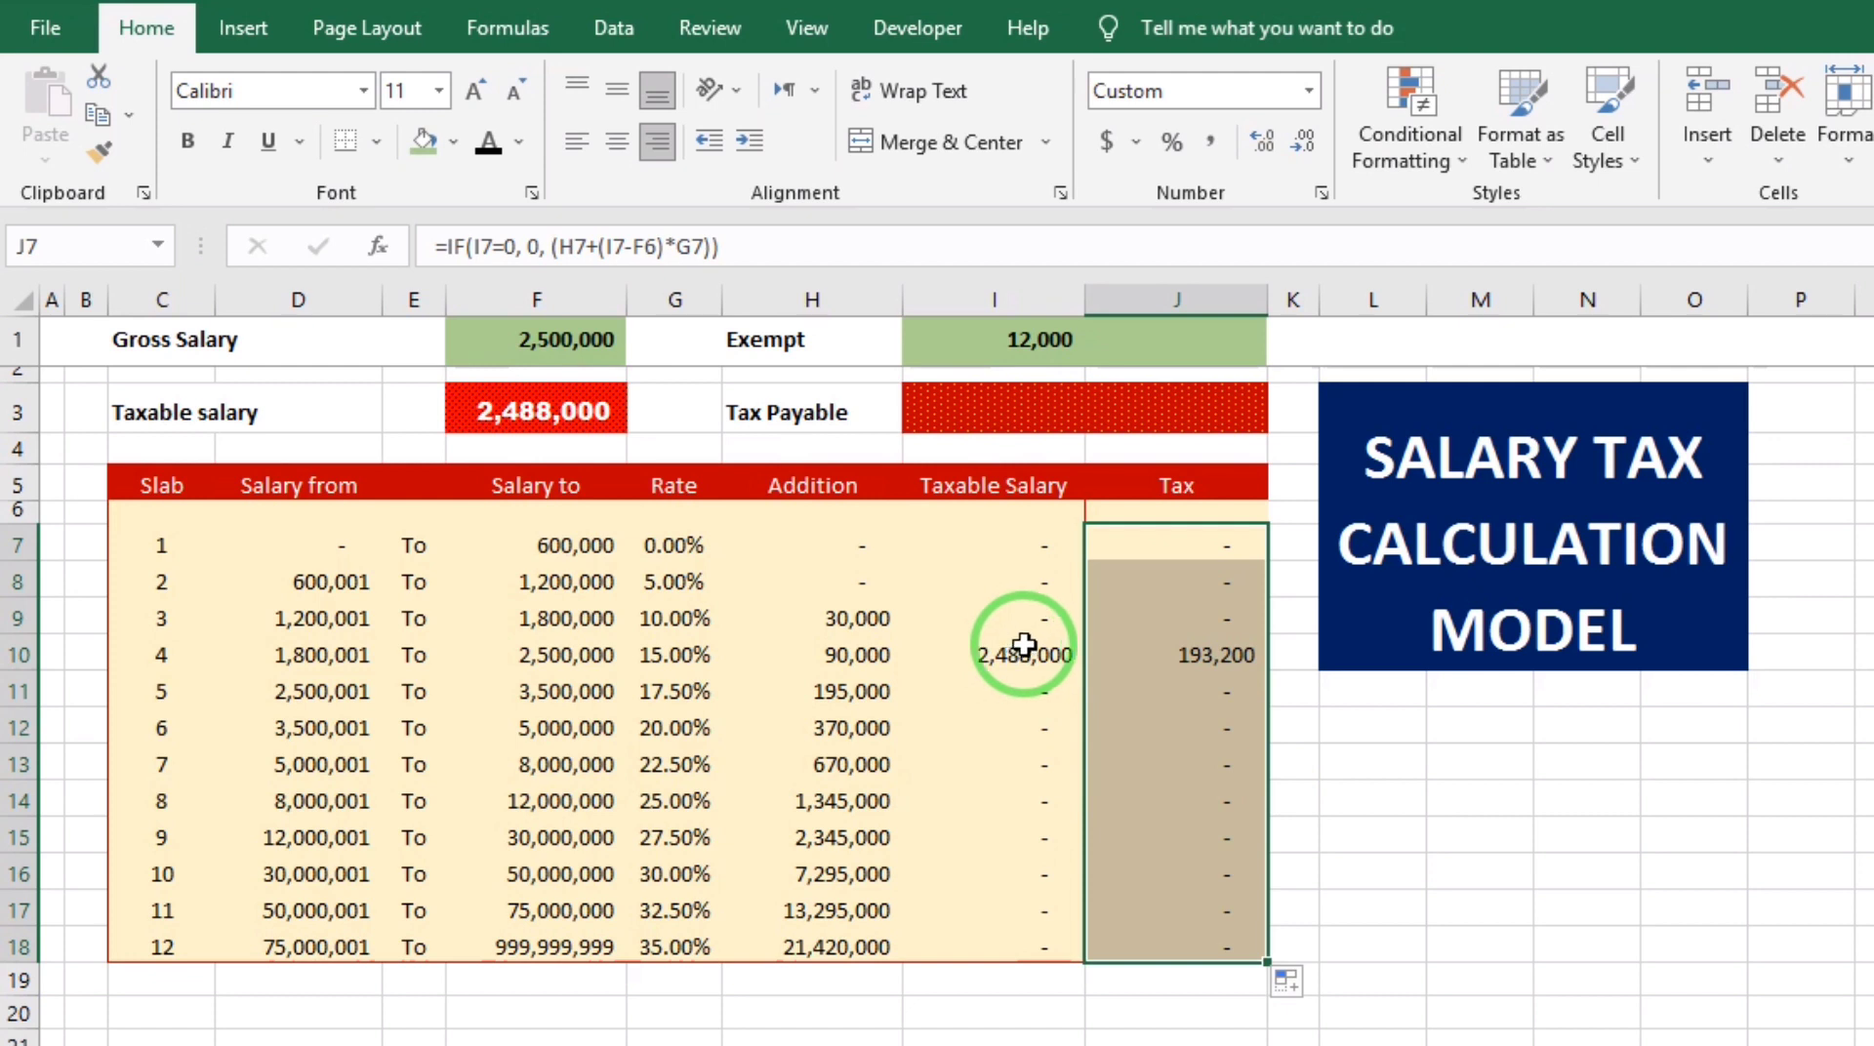
pyautogui.click(1200, 652)
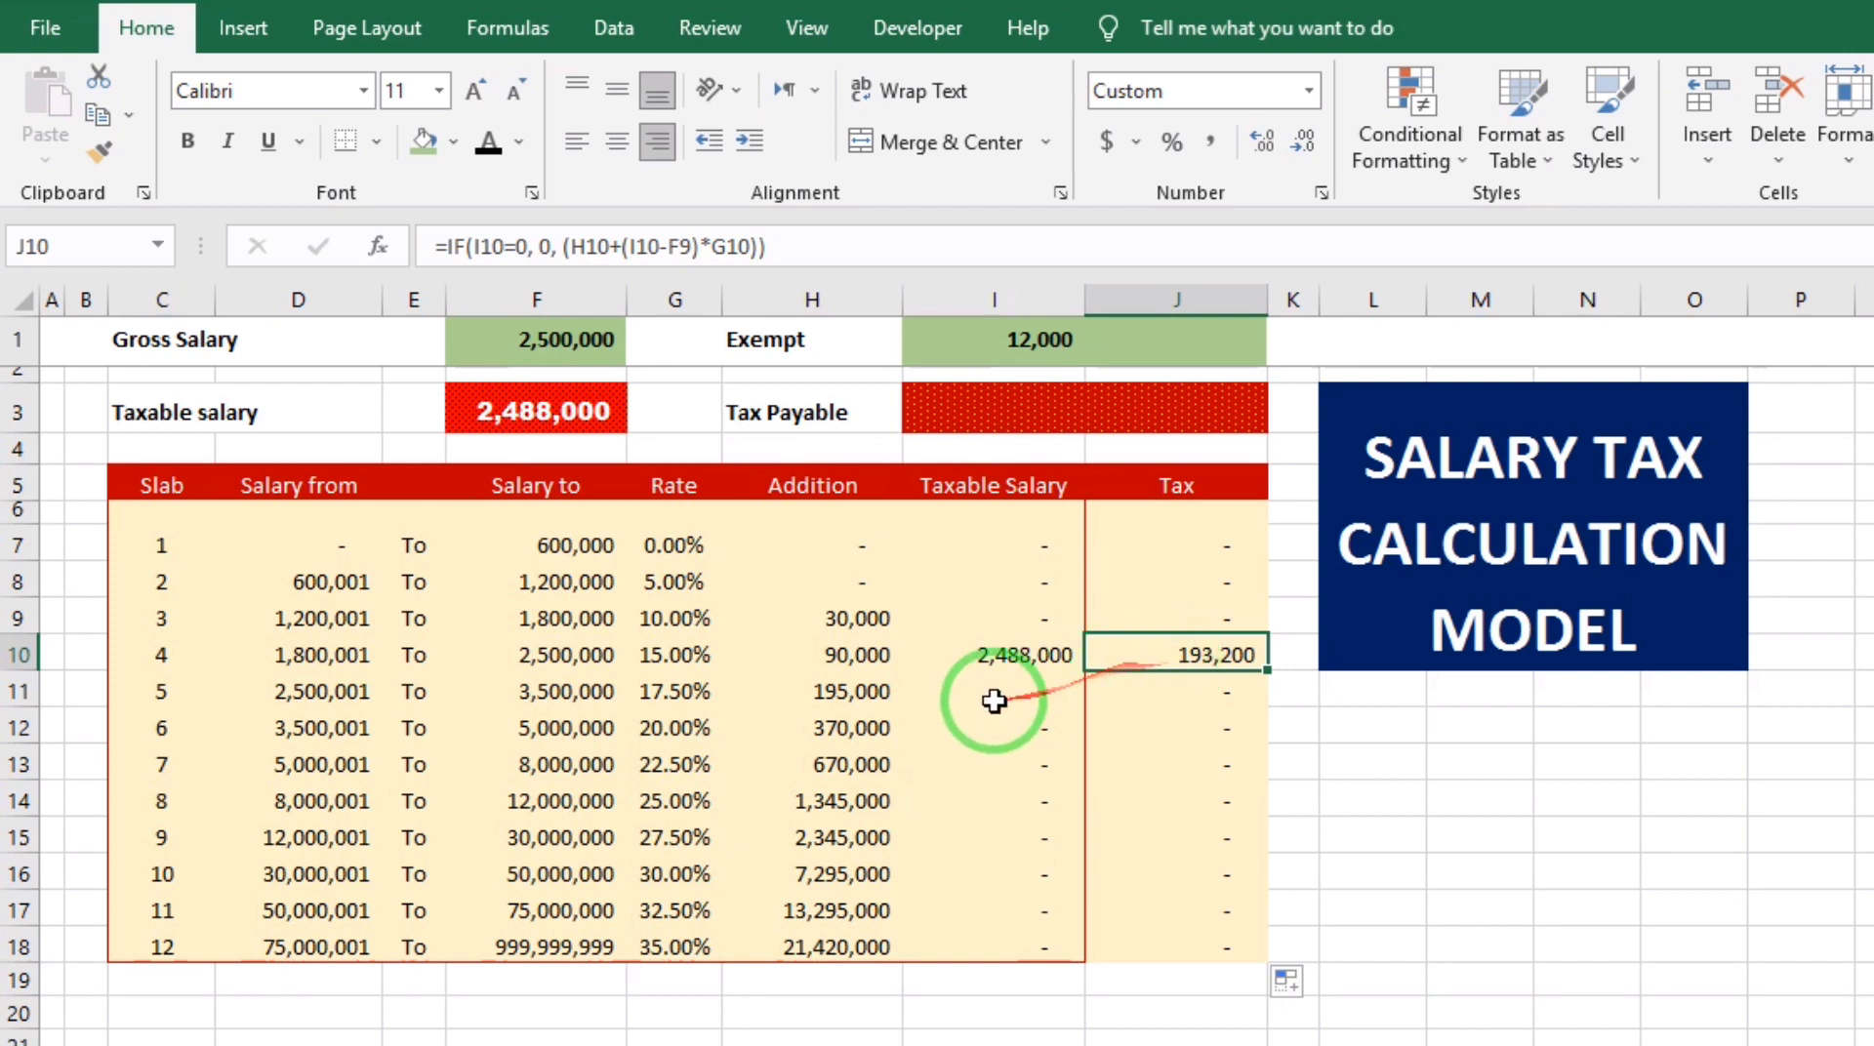
pyautogui.click(856, 656)
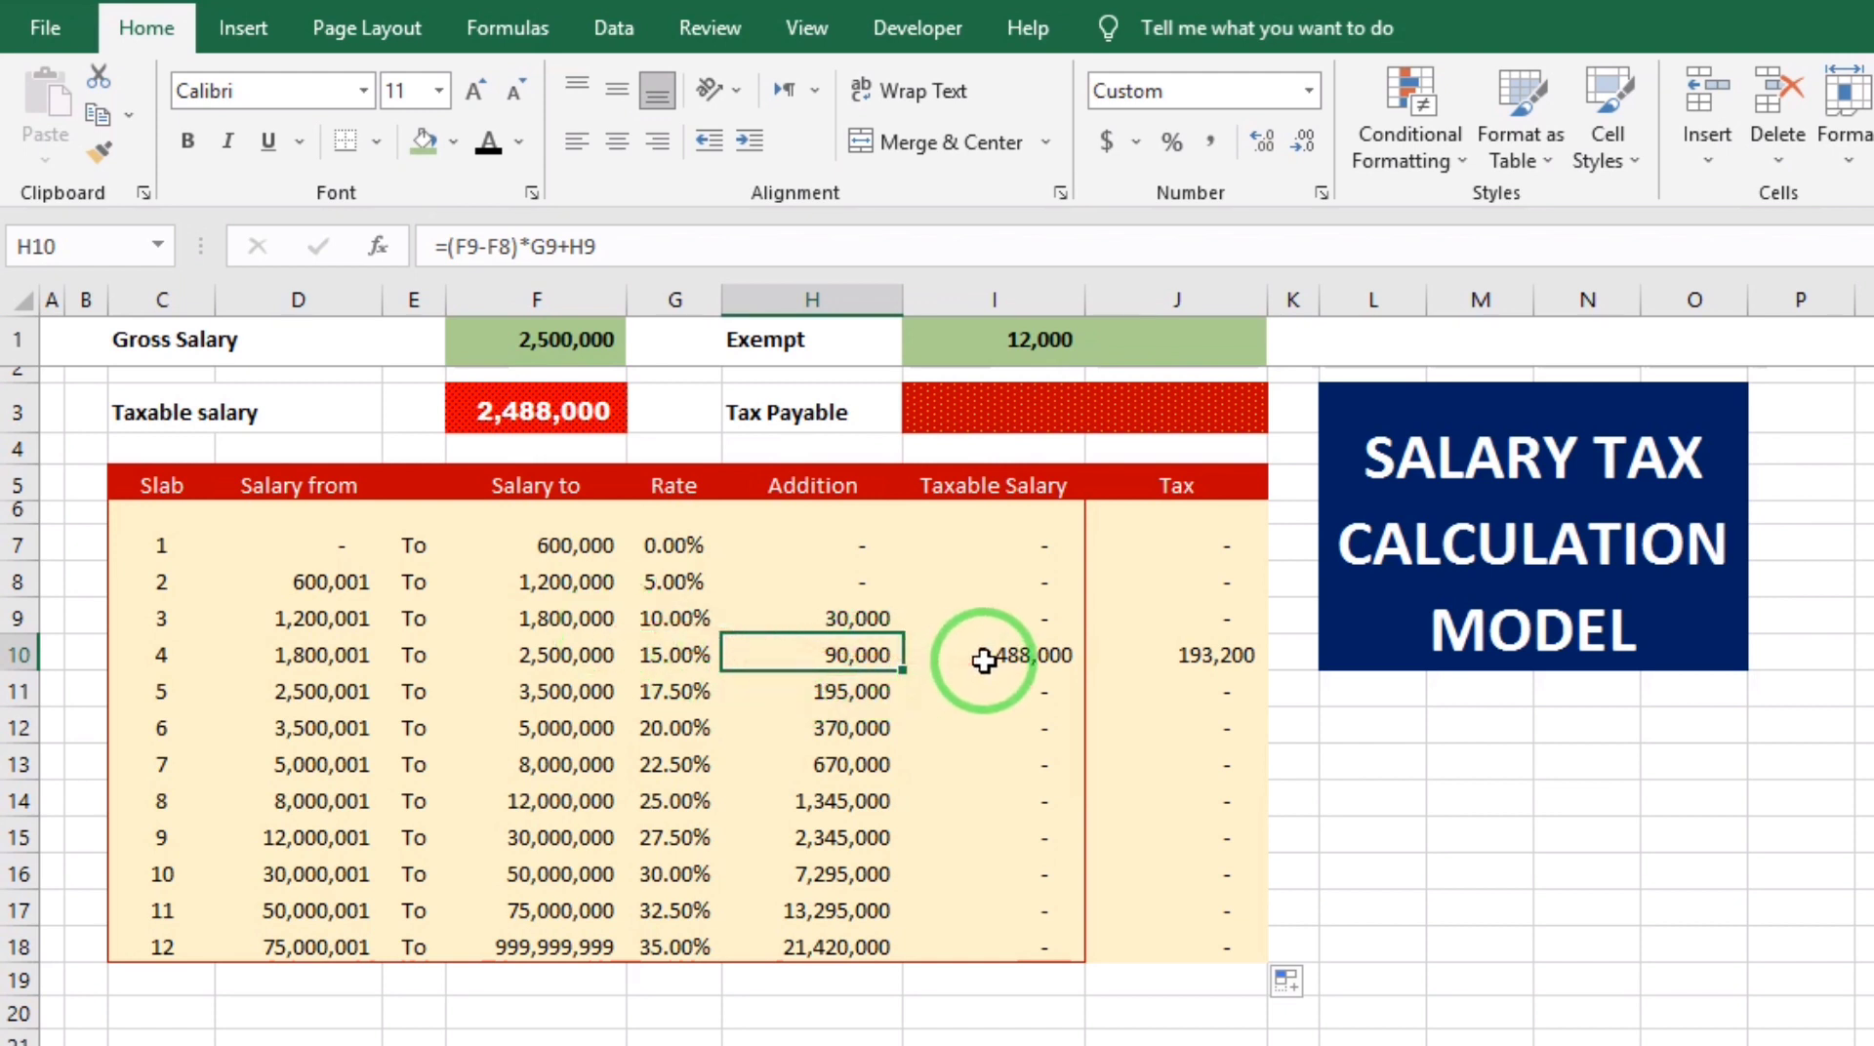
# - Enter the manual check calculation =688000*15% for slab 4 in cell M13
pyautogui.click(1475, 772)
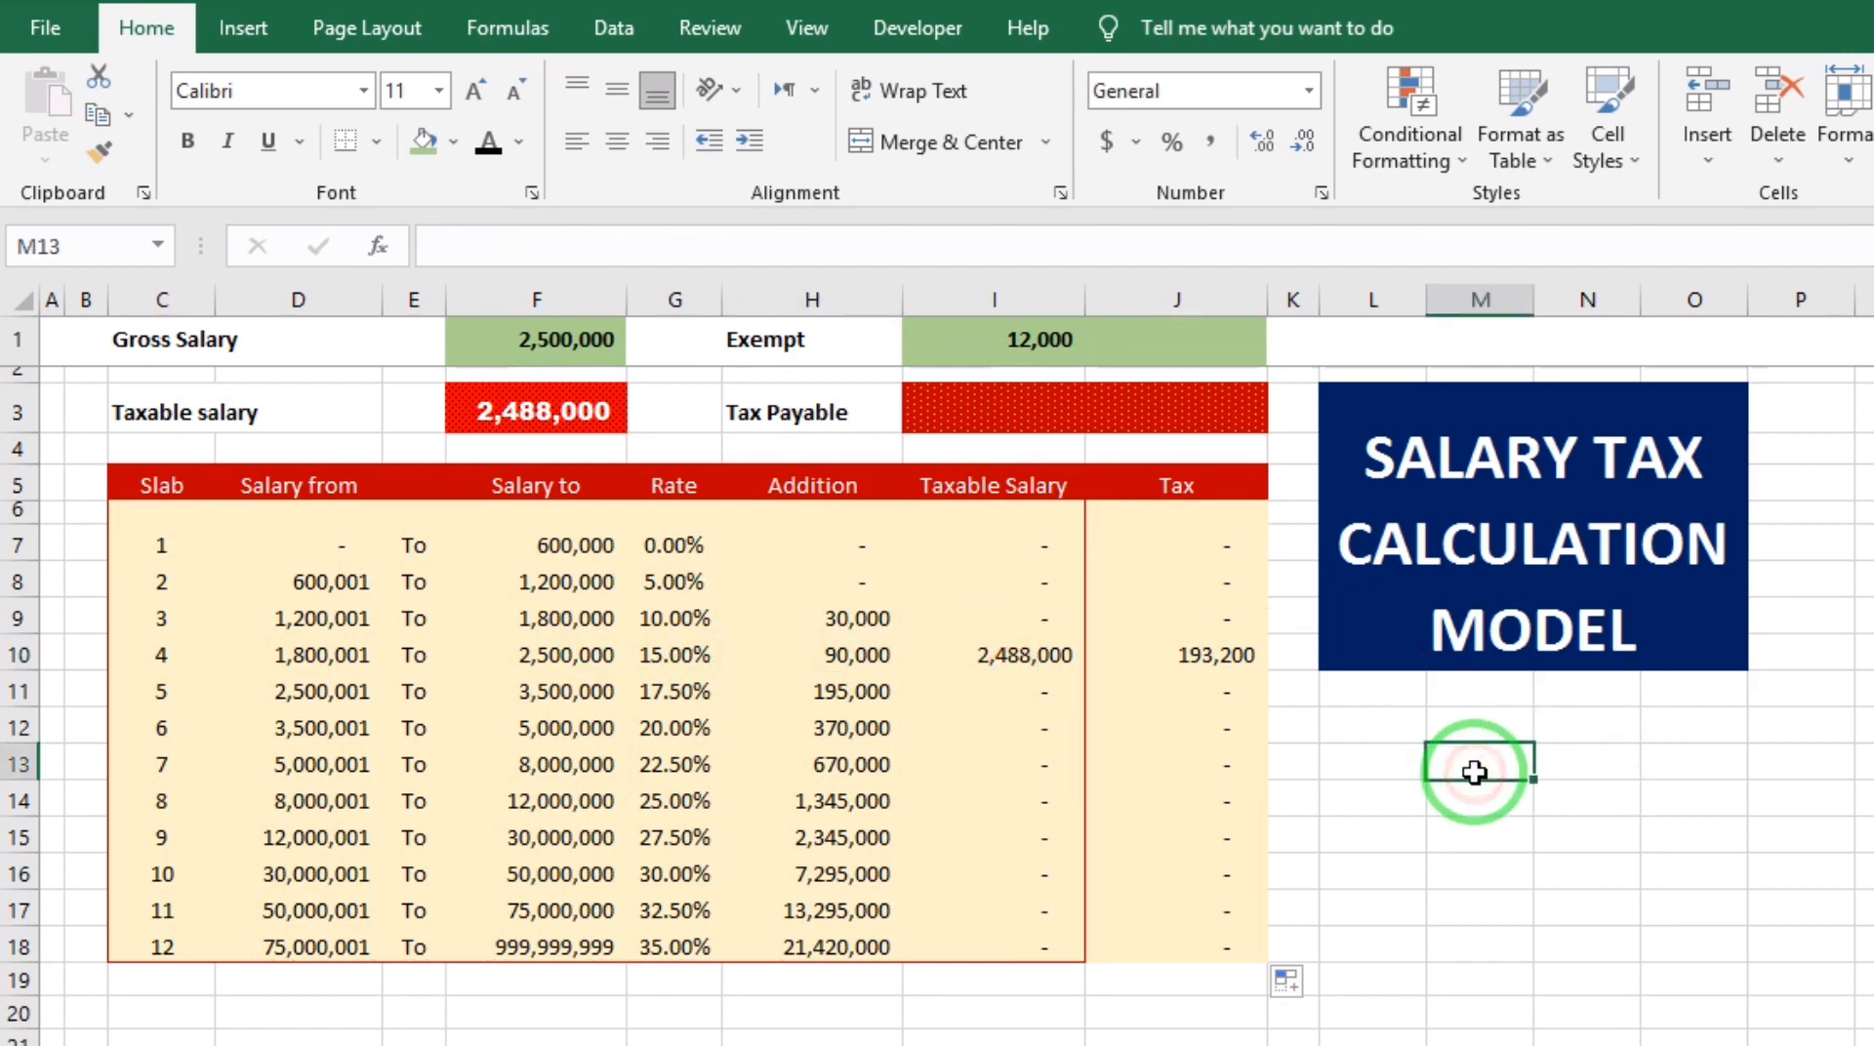
pyautogui.write('=6')
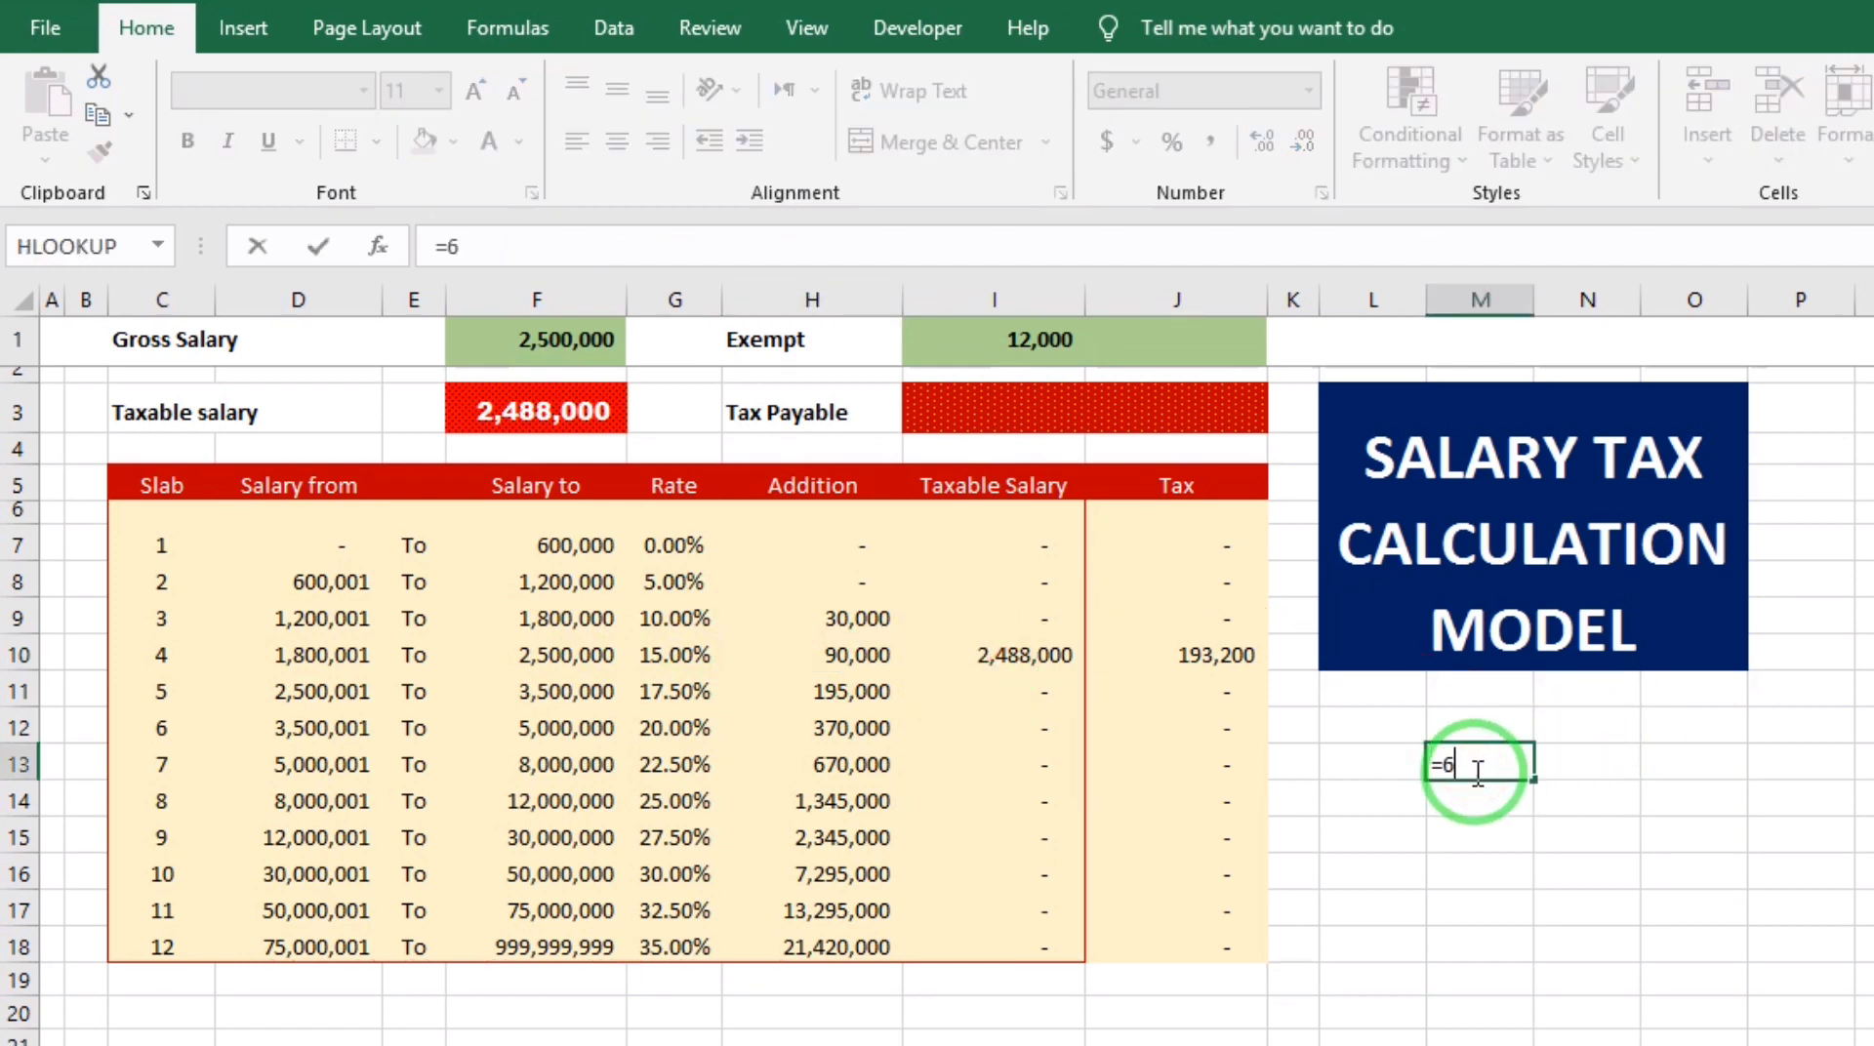
pyautogui.write('88000*')
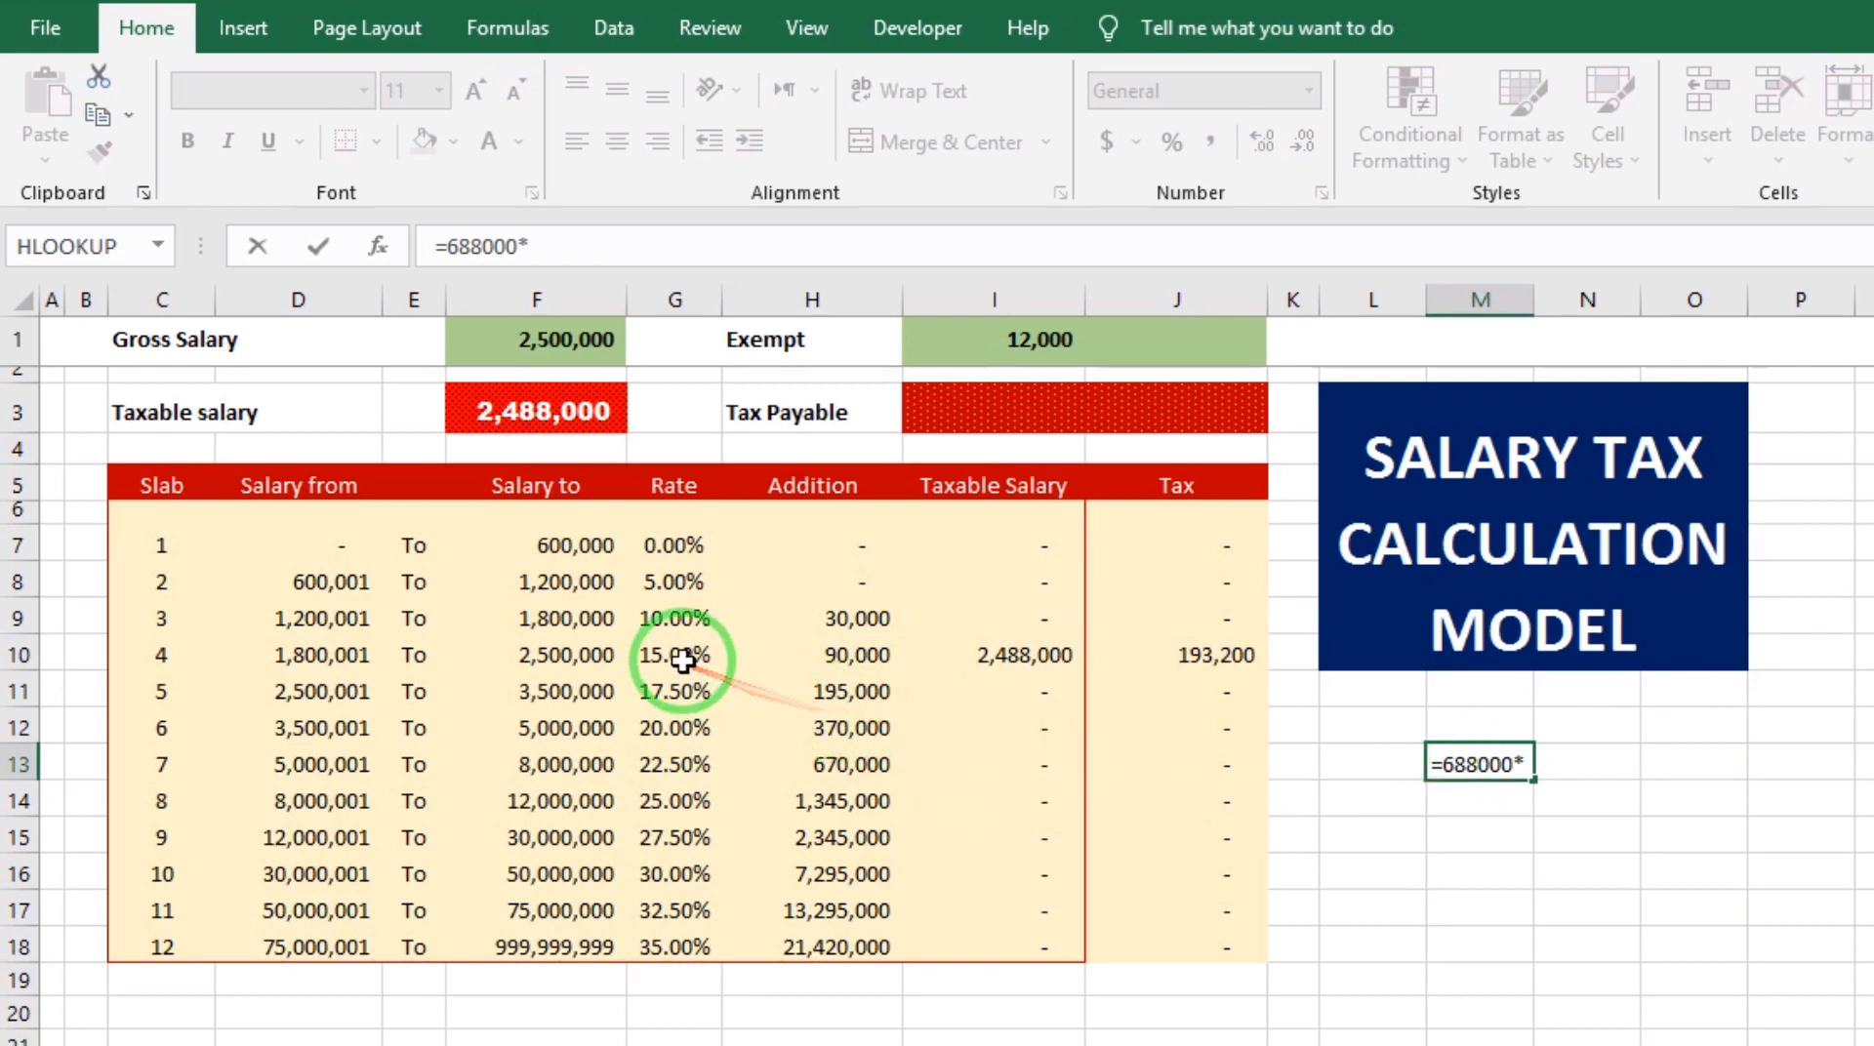
pyautogui.write('15')
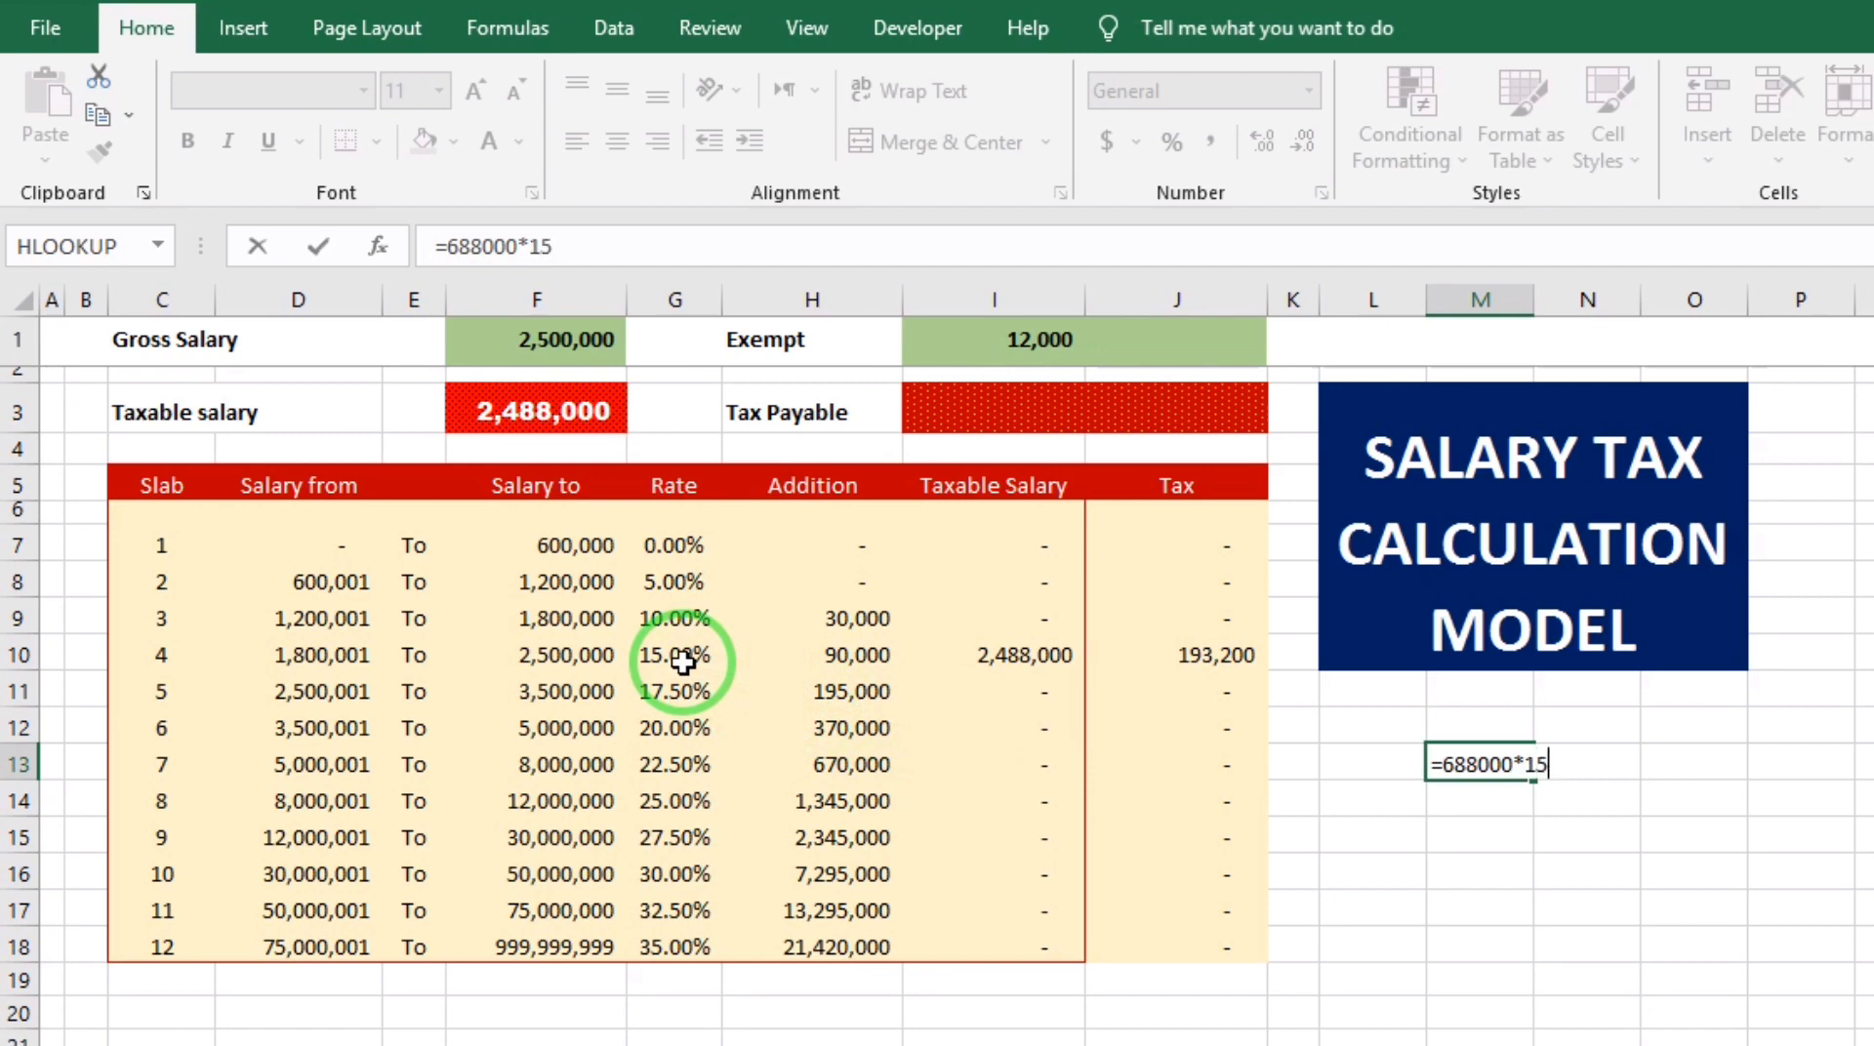
pyautogui.write('%')
pyautogui.press('Return')
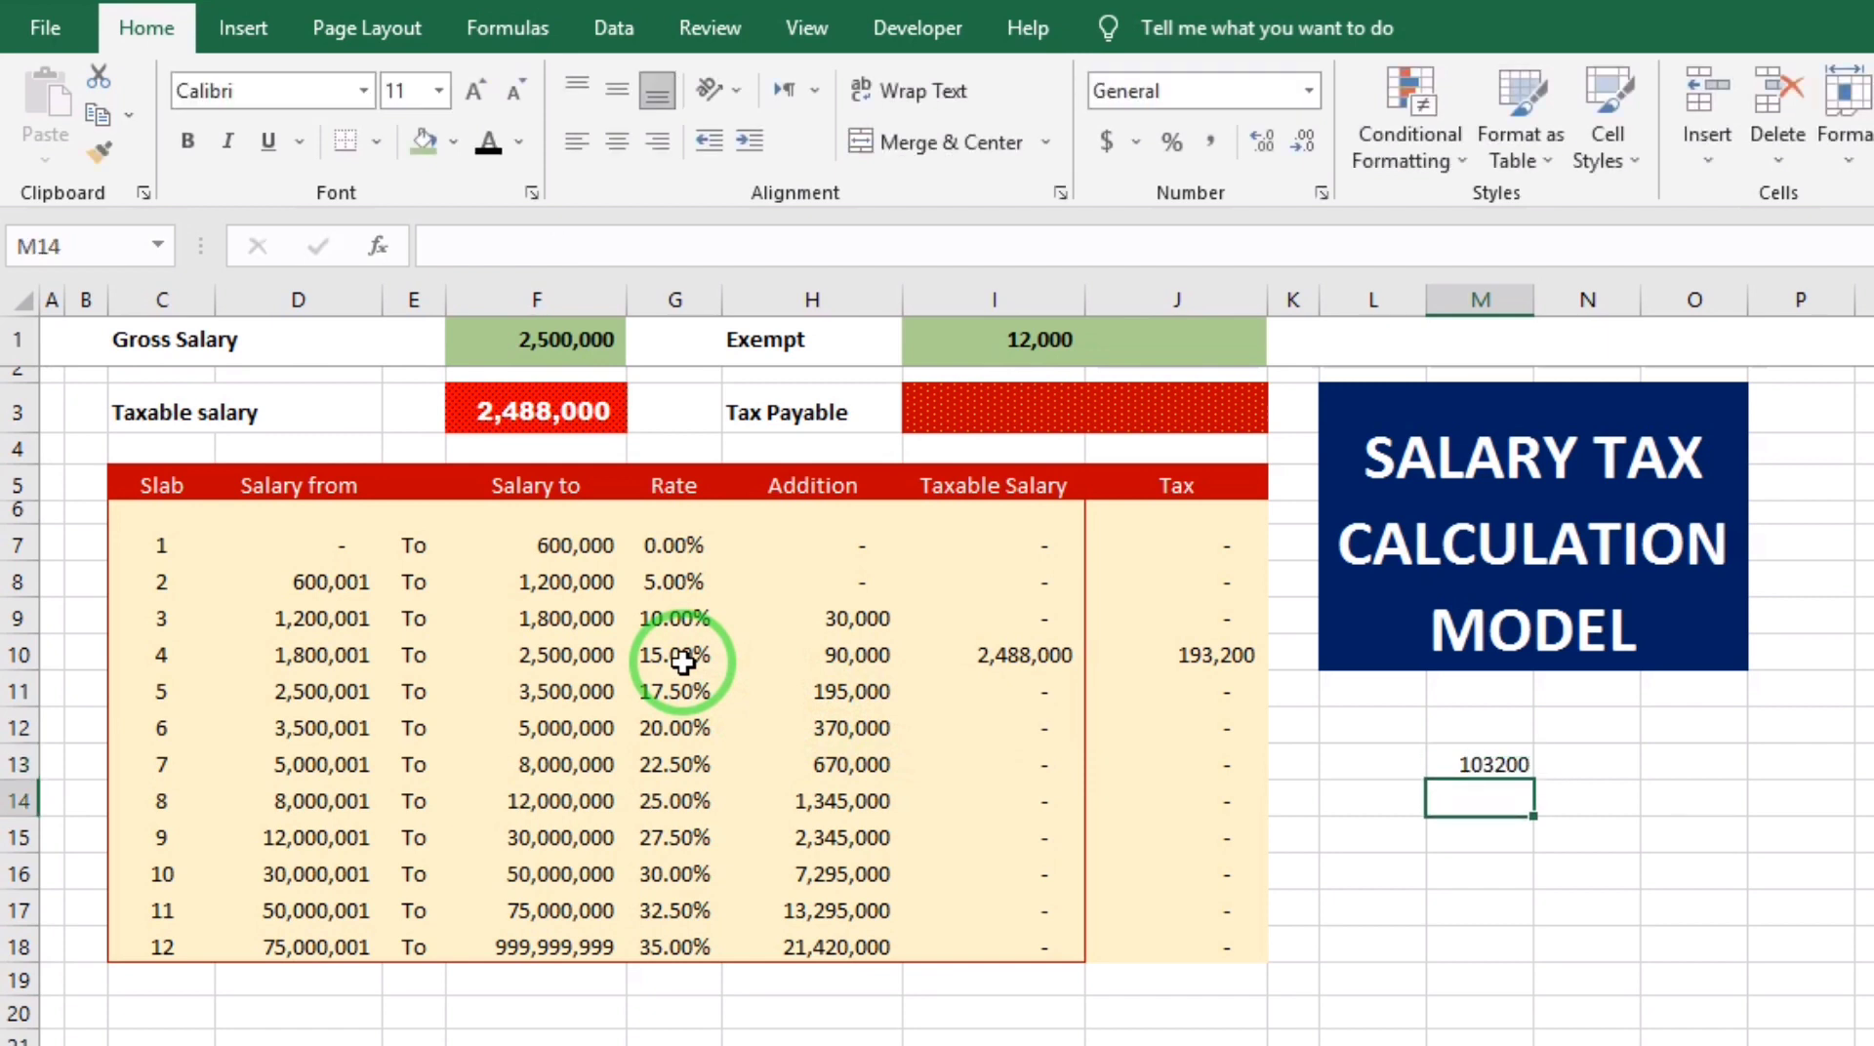
# - Extend the manual check in M13 to =688000*15%+90000, and clear the cell after comparing it with slab 4's tax
pyautogui.press('Up')
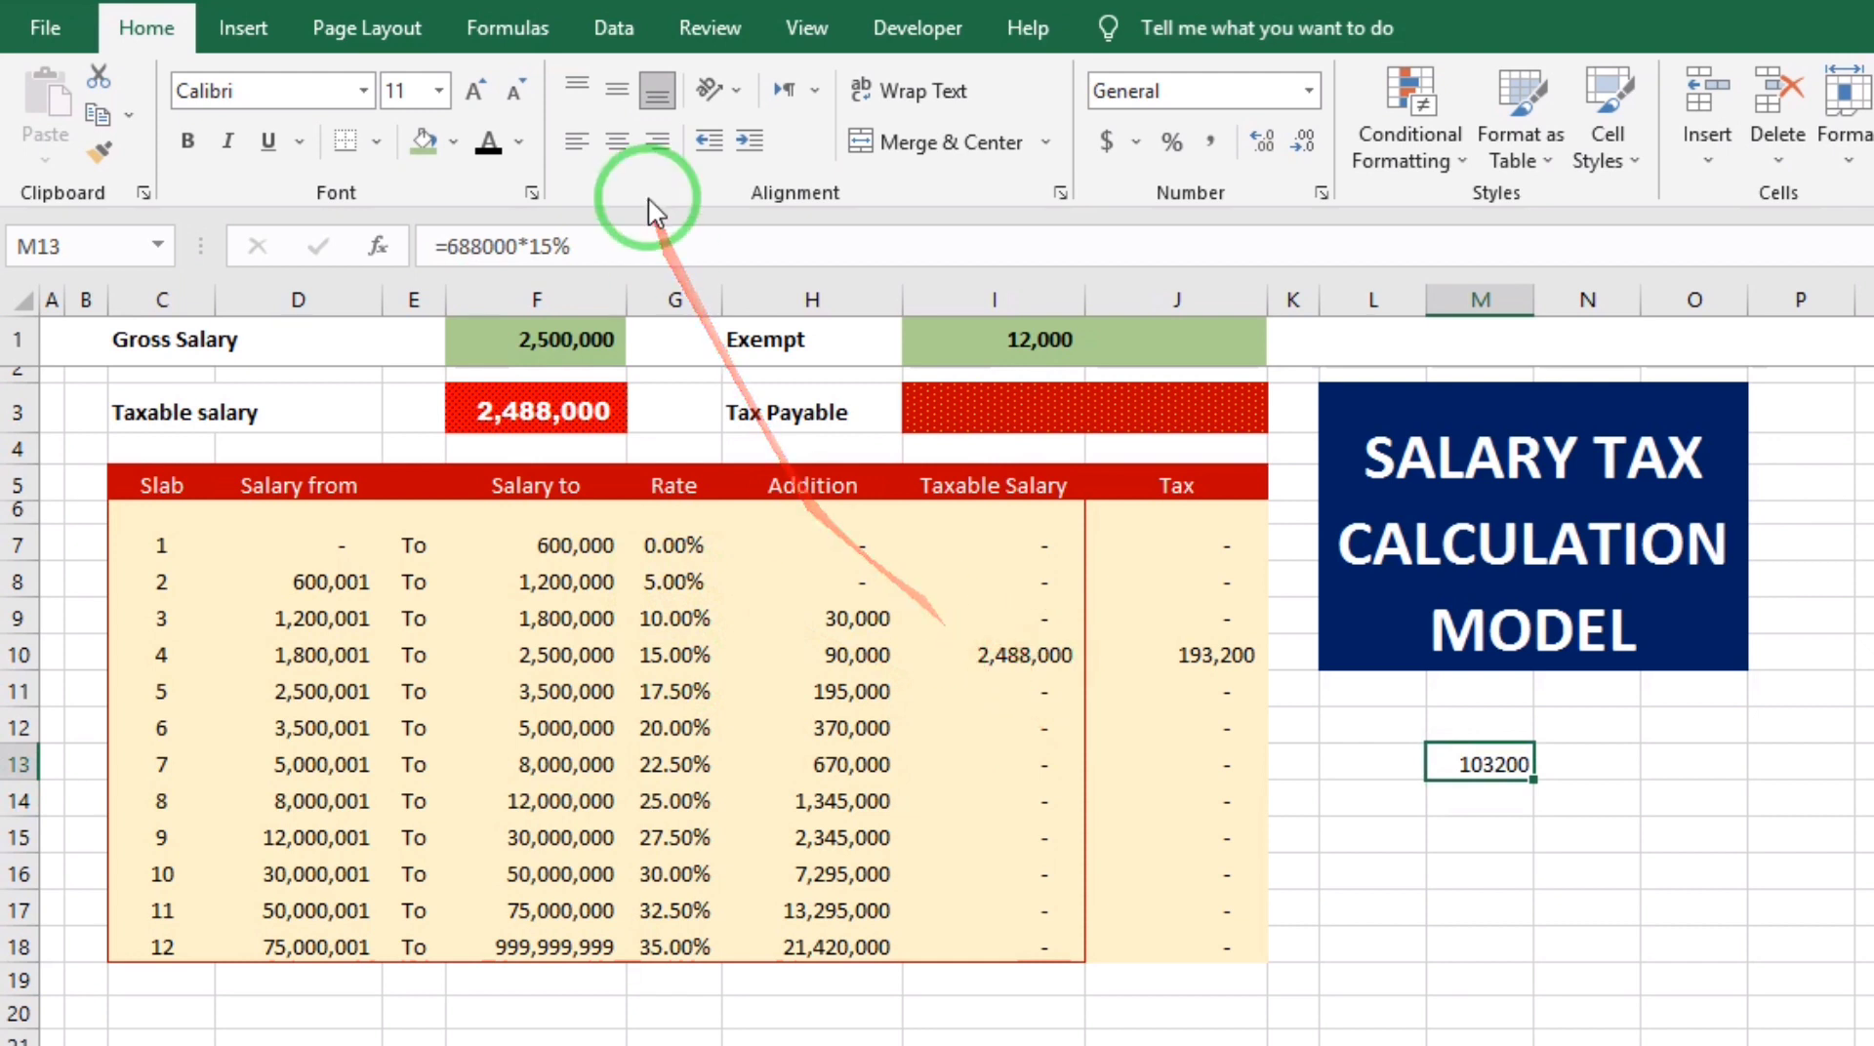
pyautogui.click(642, 242)
pyautogui.write('+')
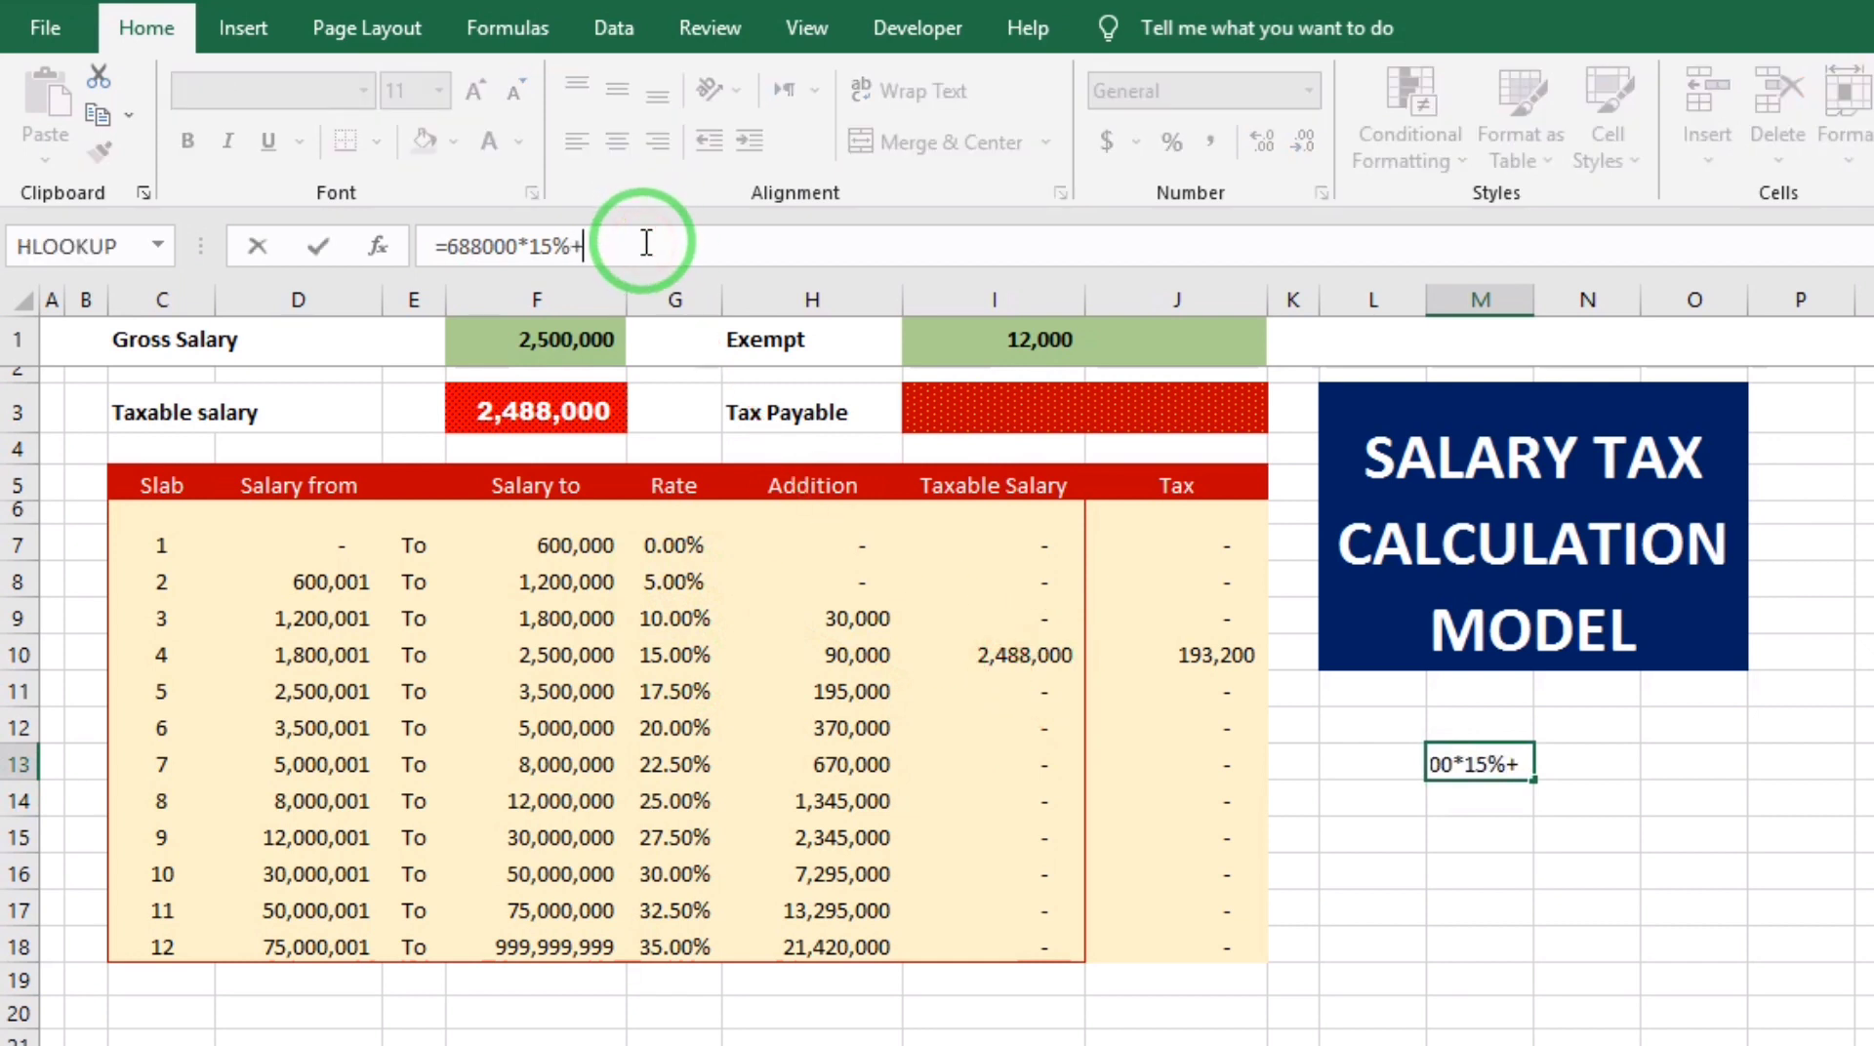
pyautogui.write('90000')
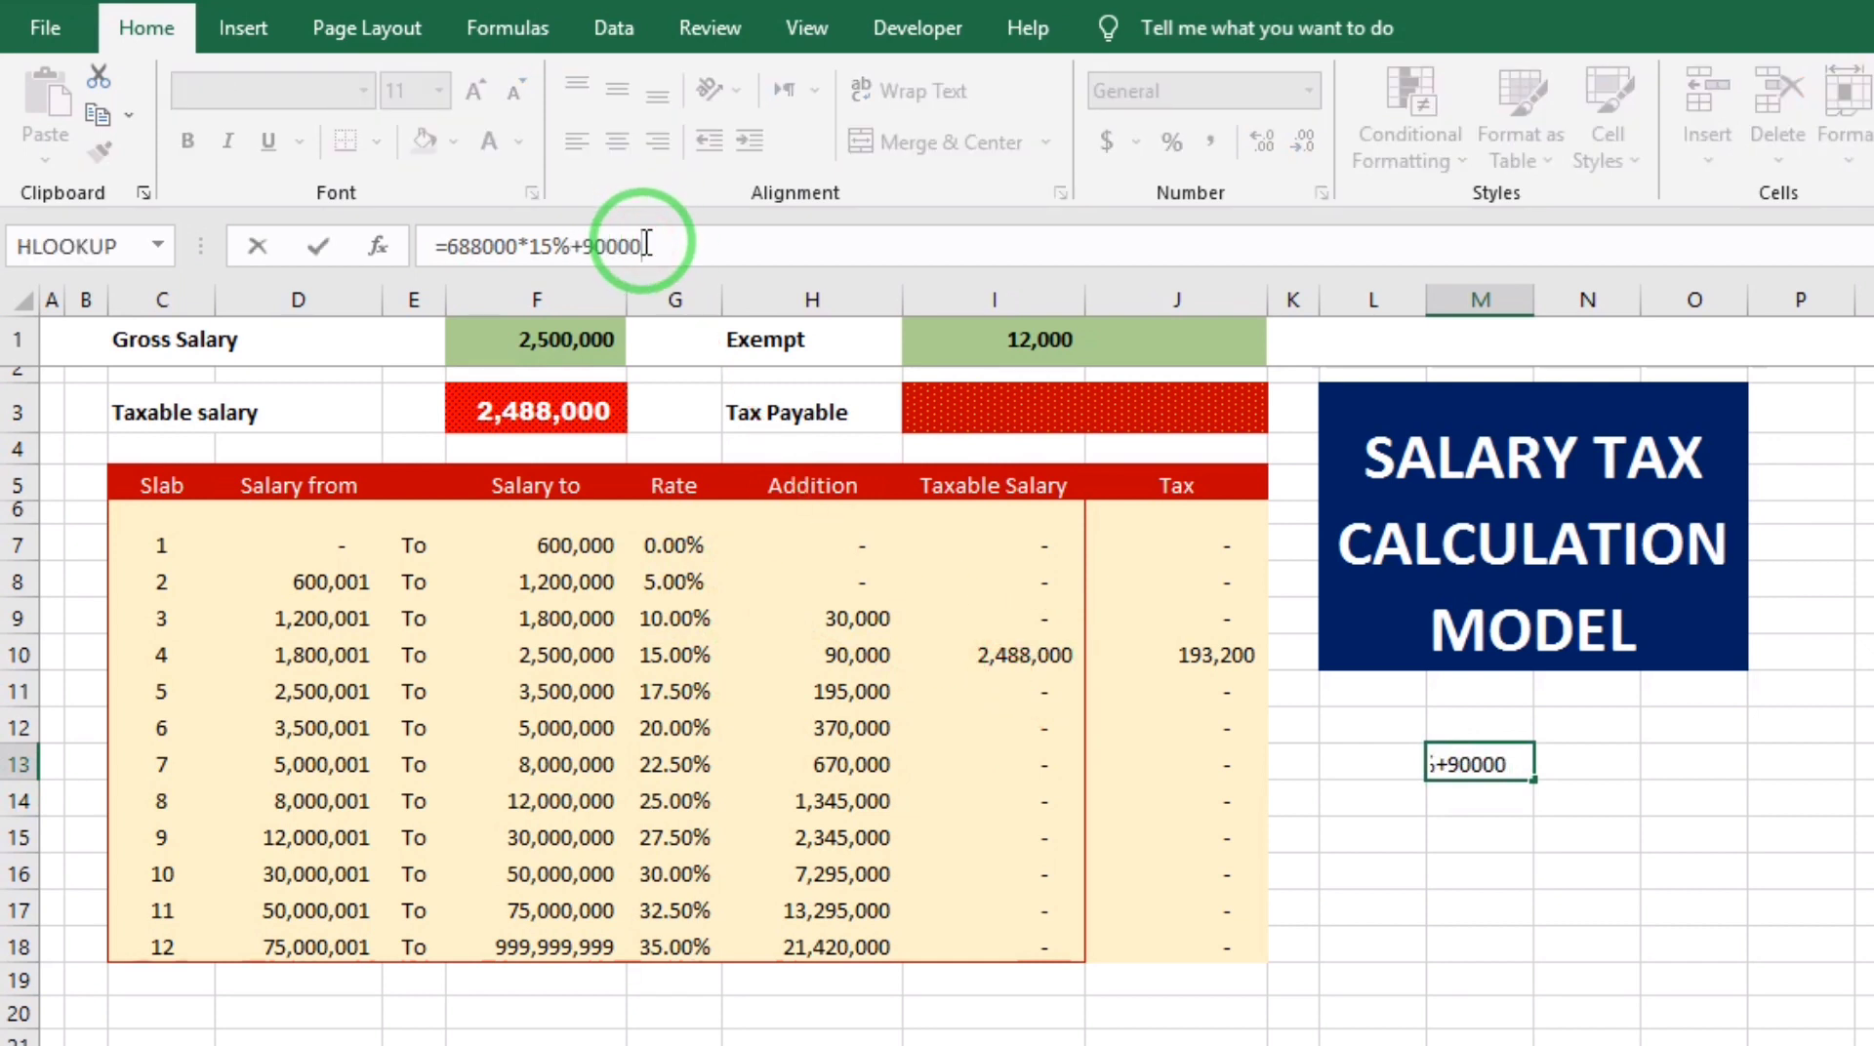
pyautogui.press('Return')
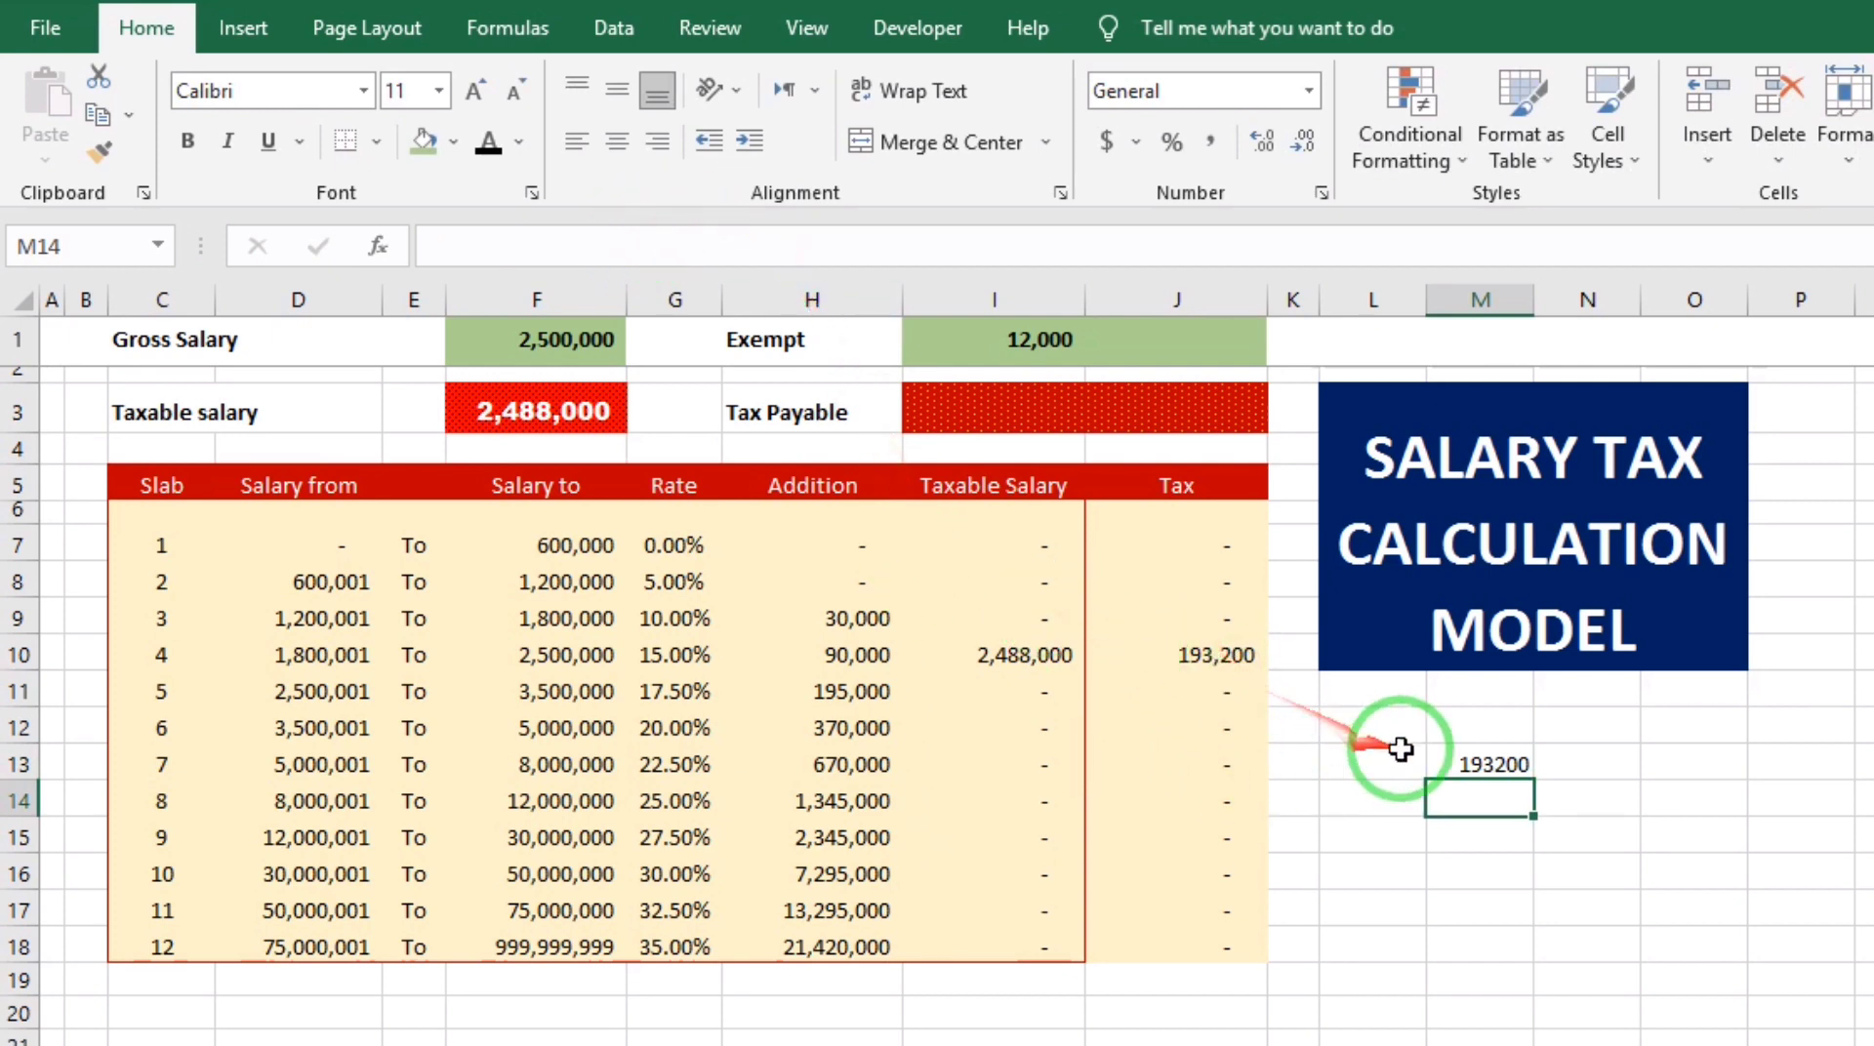
pyautogui.click(1484, 771)
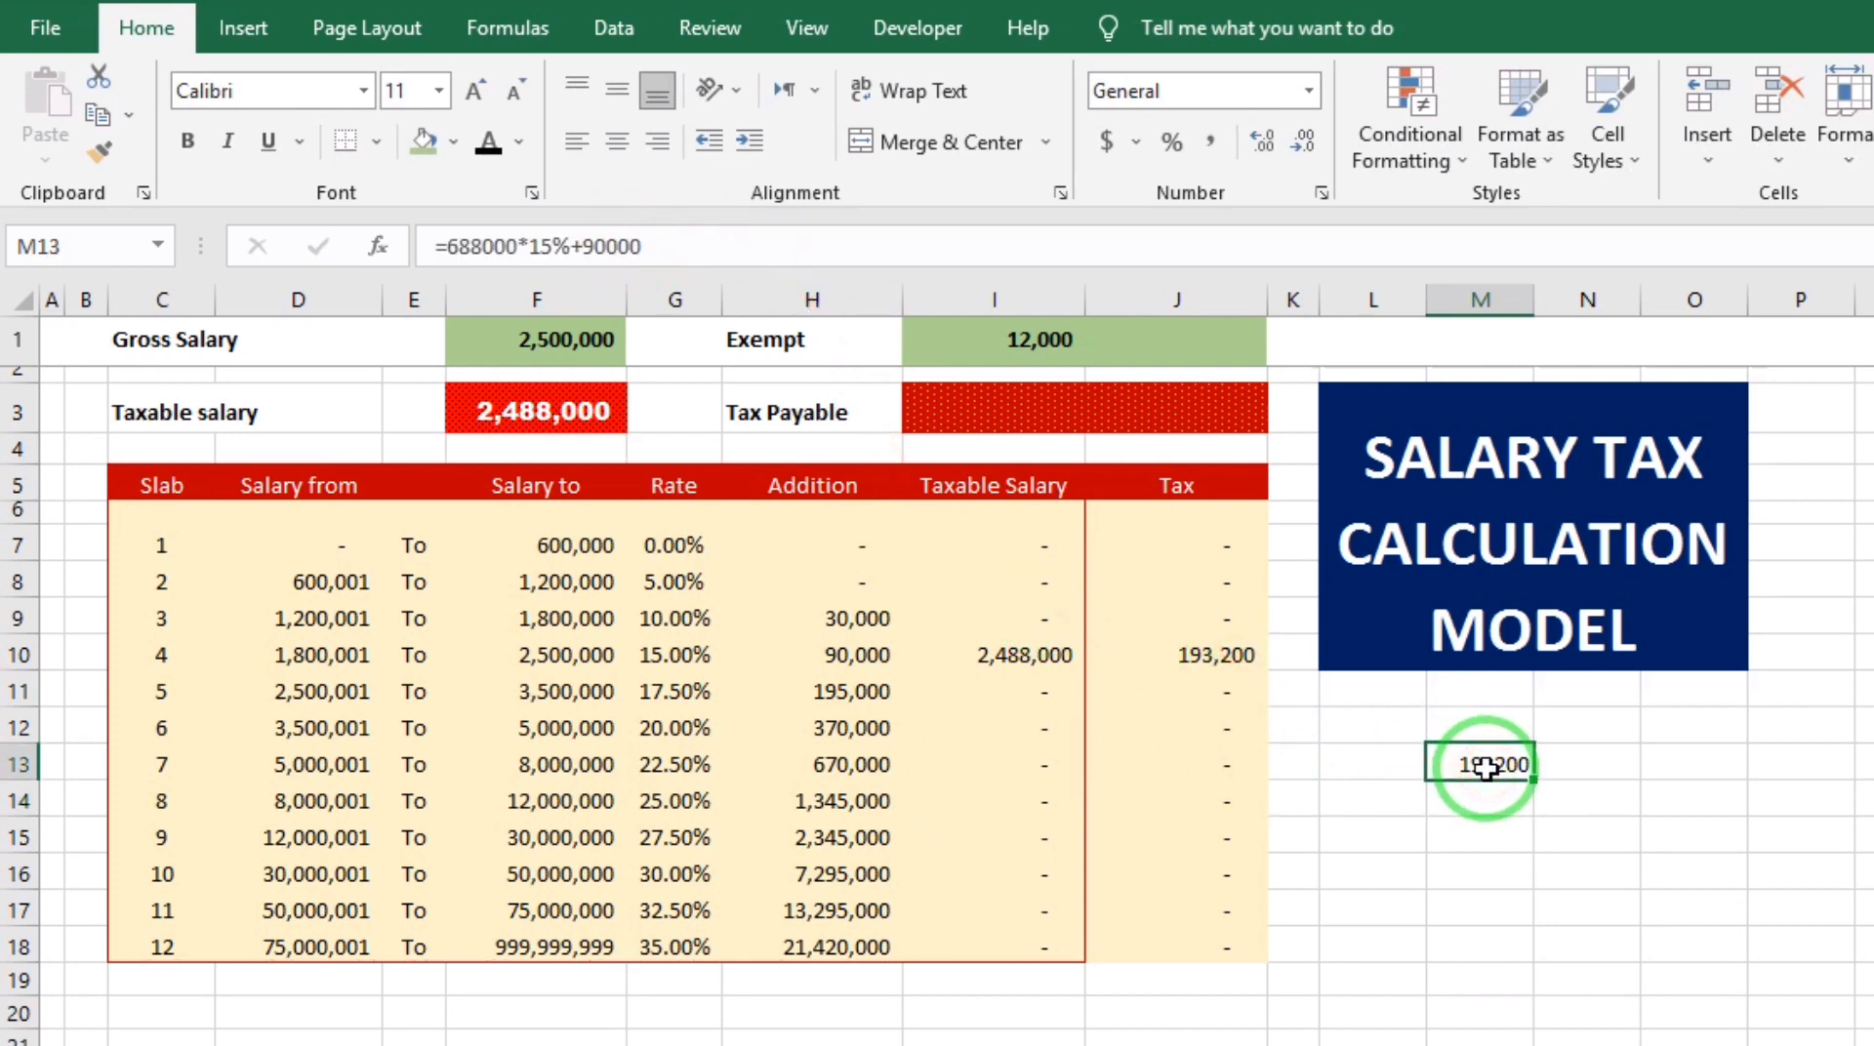
pyautogui.press('Delete')
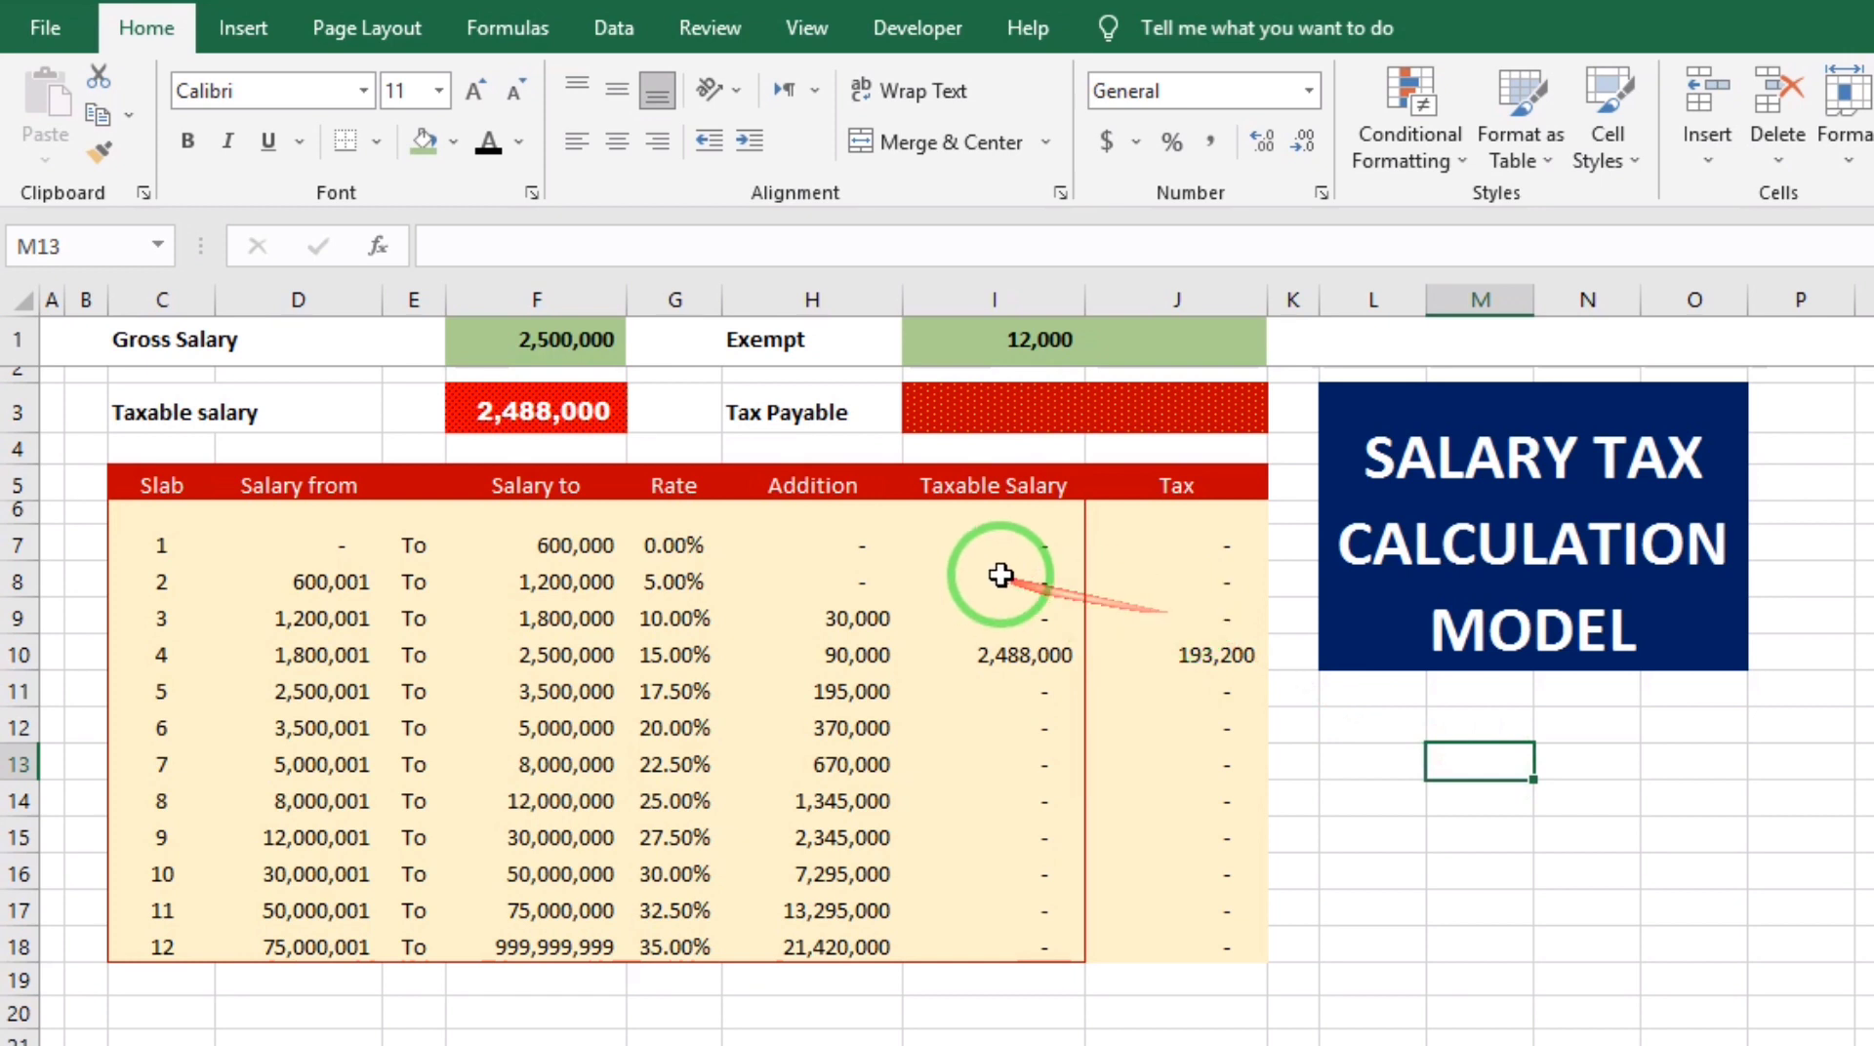
# - Remove the existing borders from the slab table C5:J18 and apply outside borders around the whole range
pyautogui.moveTo(119, 486); pyautogui.dragTo(1100, 942)
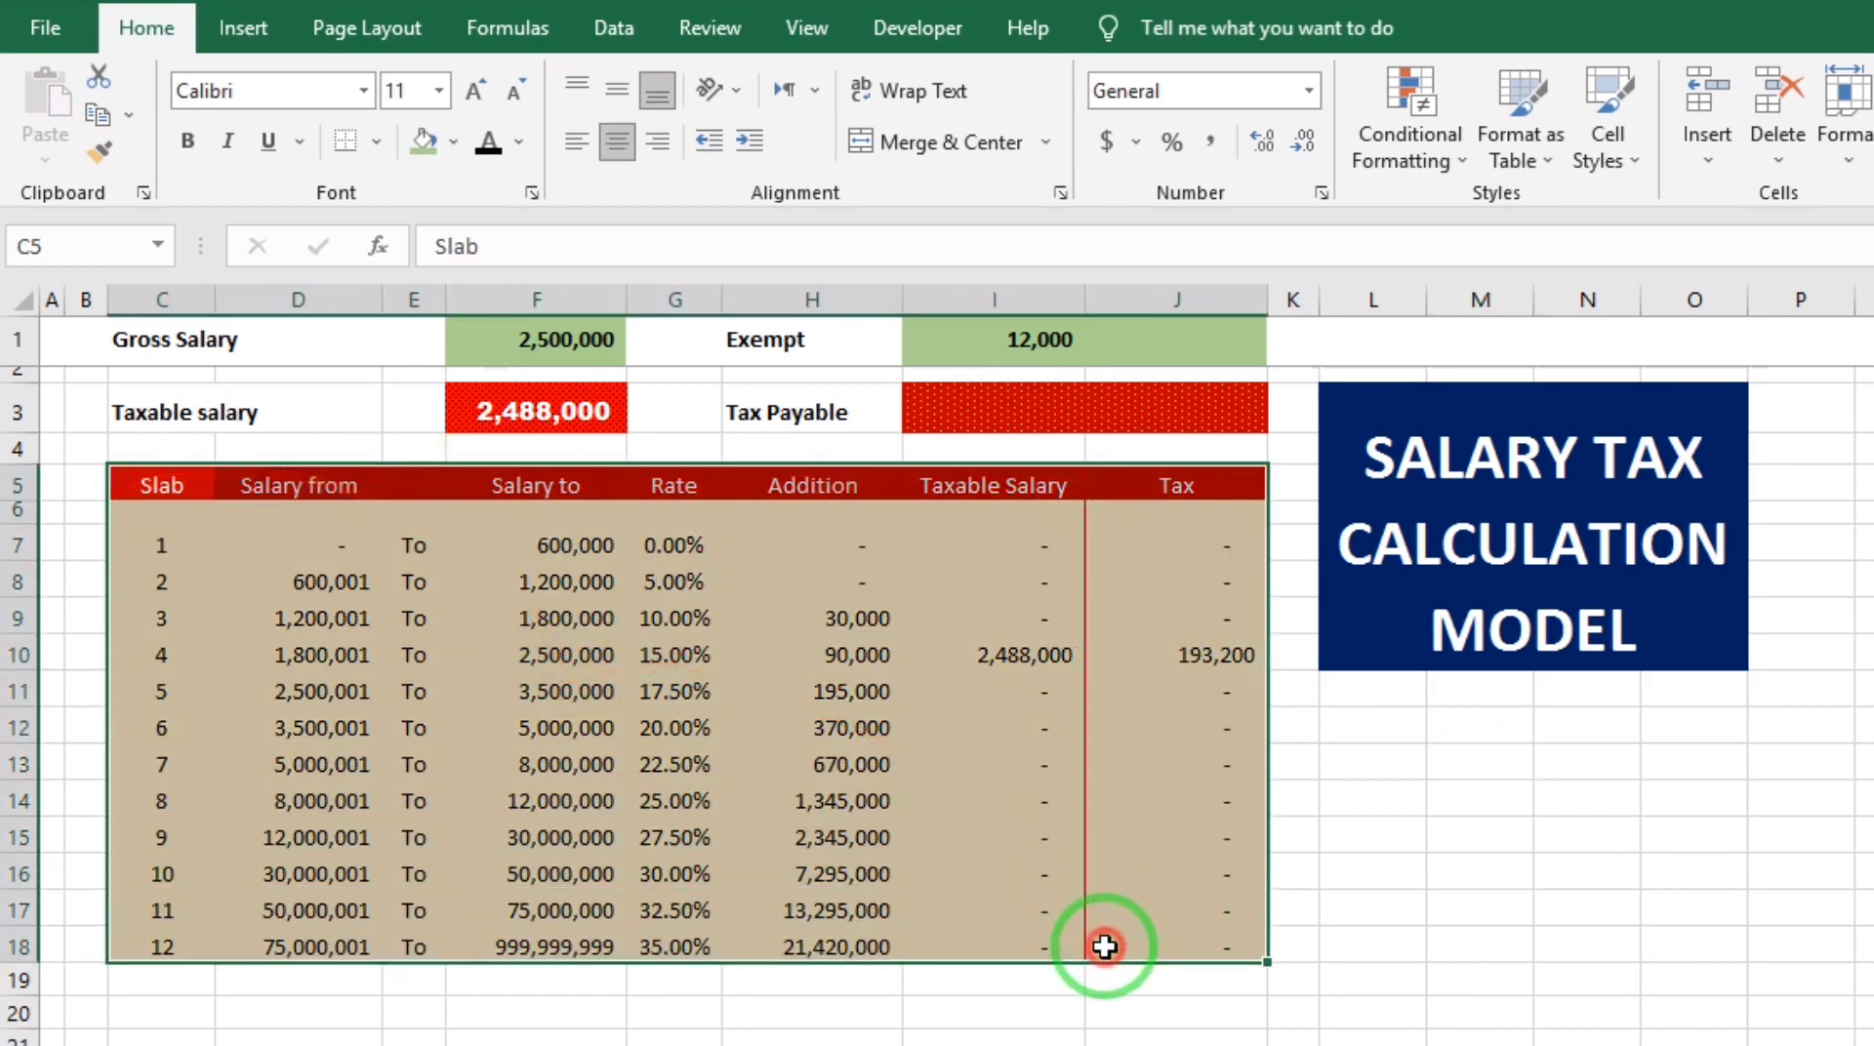
pyautogui.click(376, 141)
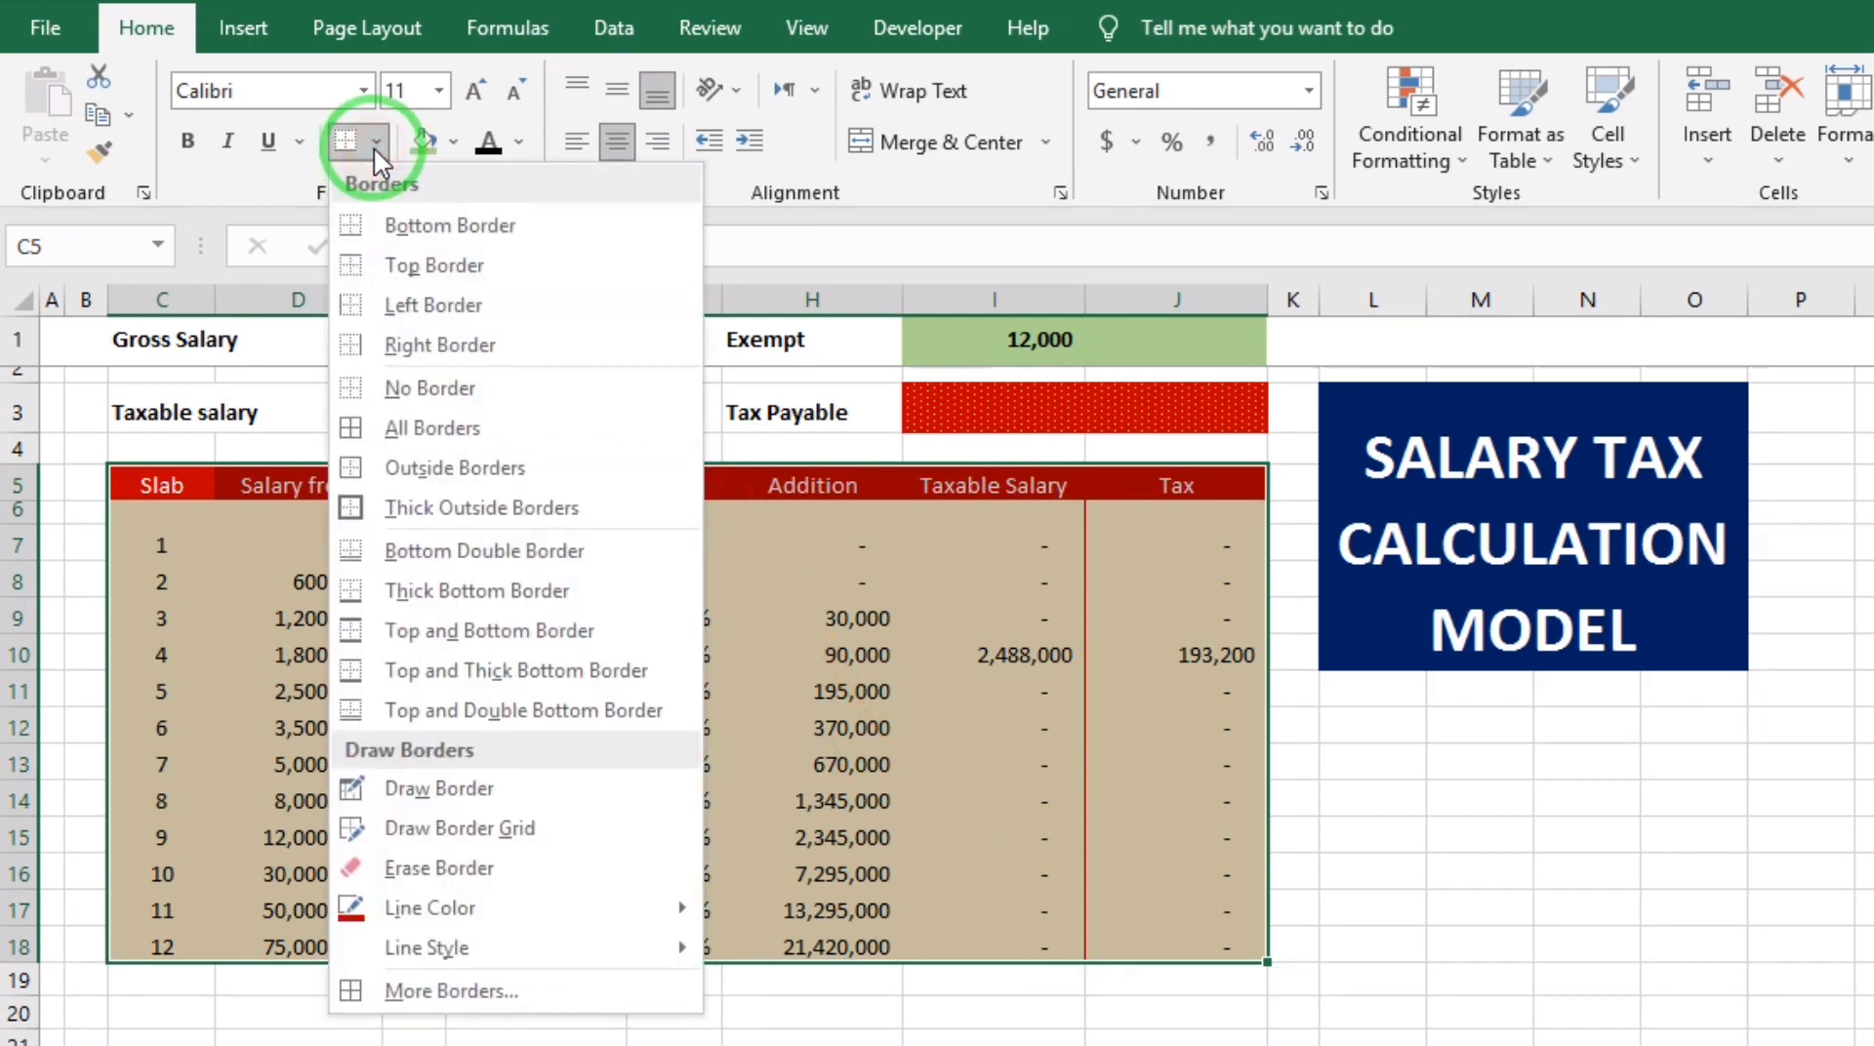
pyautogui.click(372, 388)
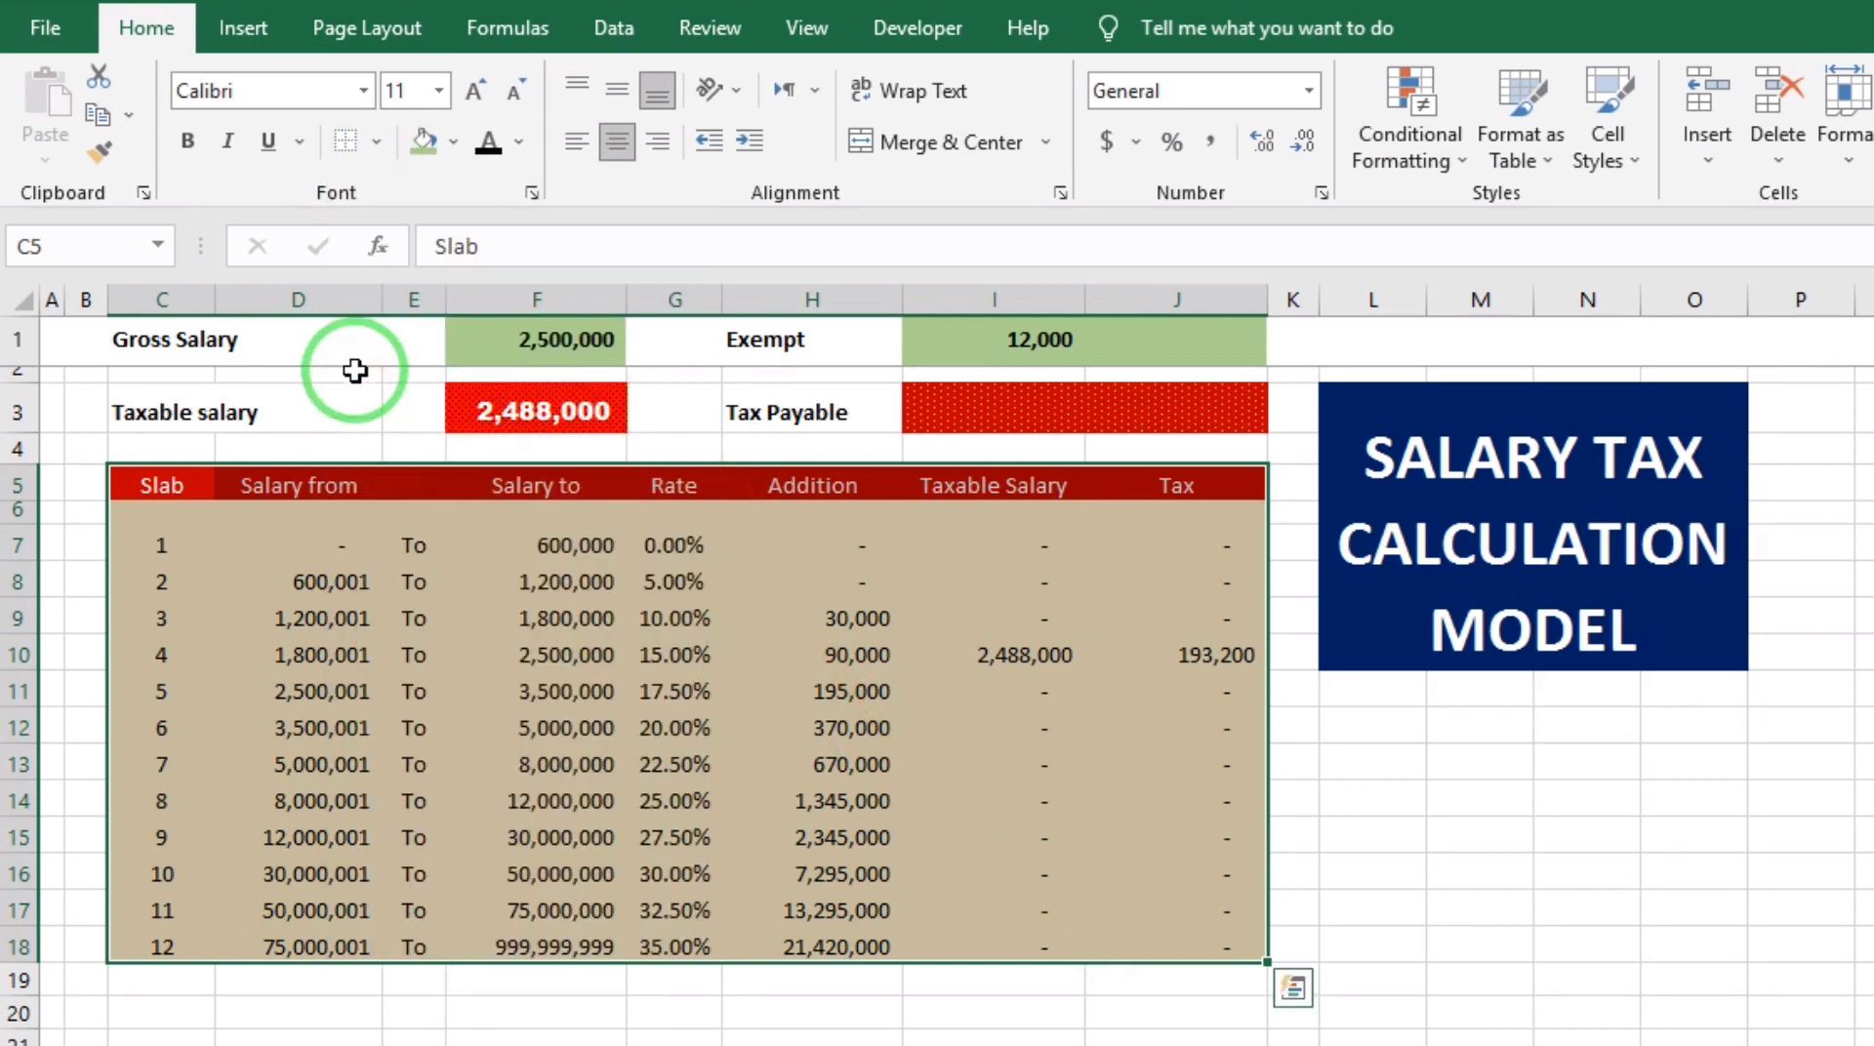
pyautogui.click(376, 142)
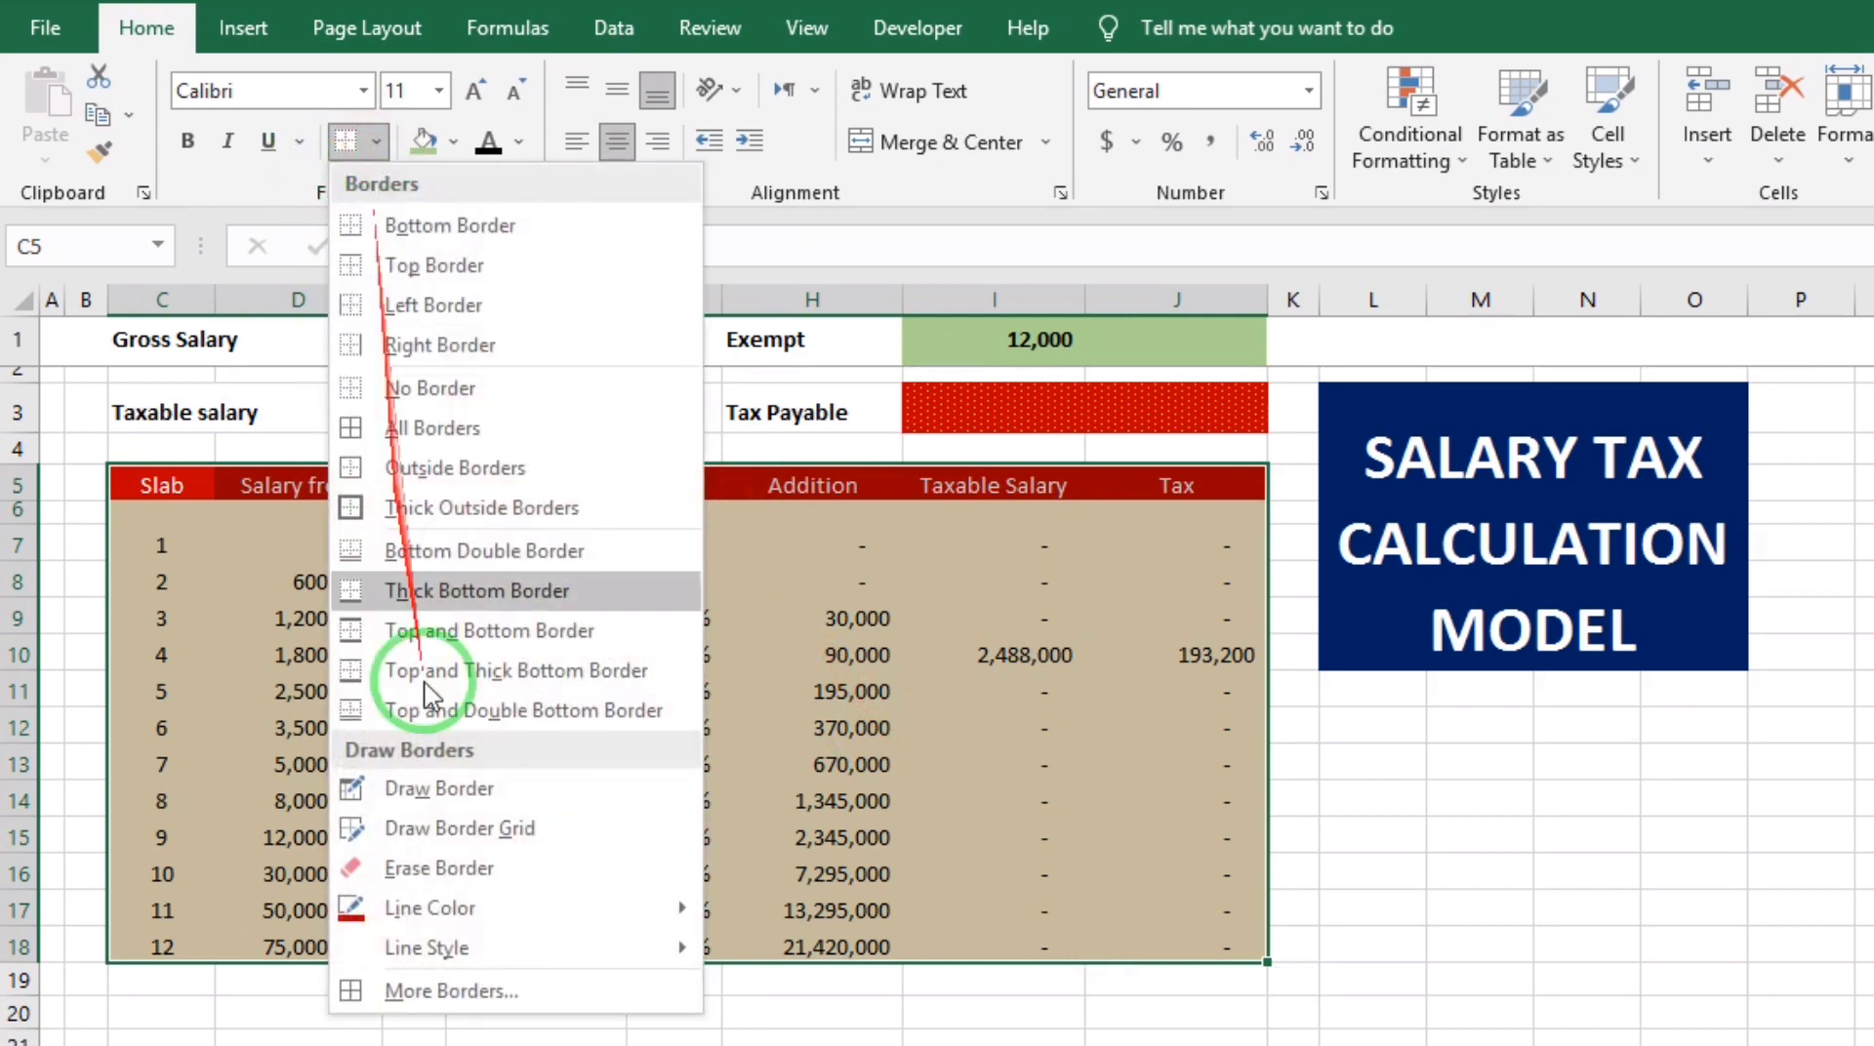
pyautogui.click(375, 467)
pyautogui.click(1334, 823)
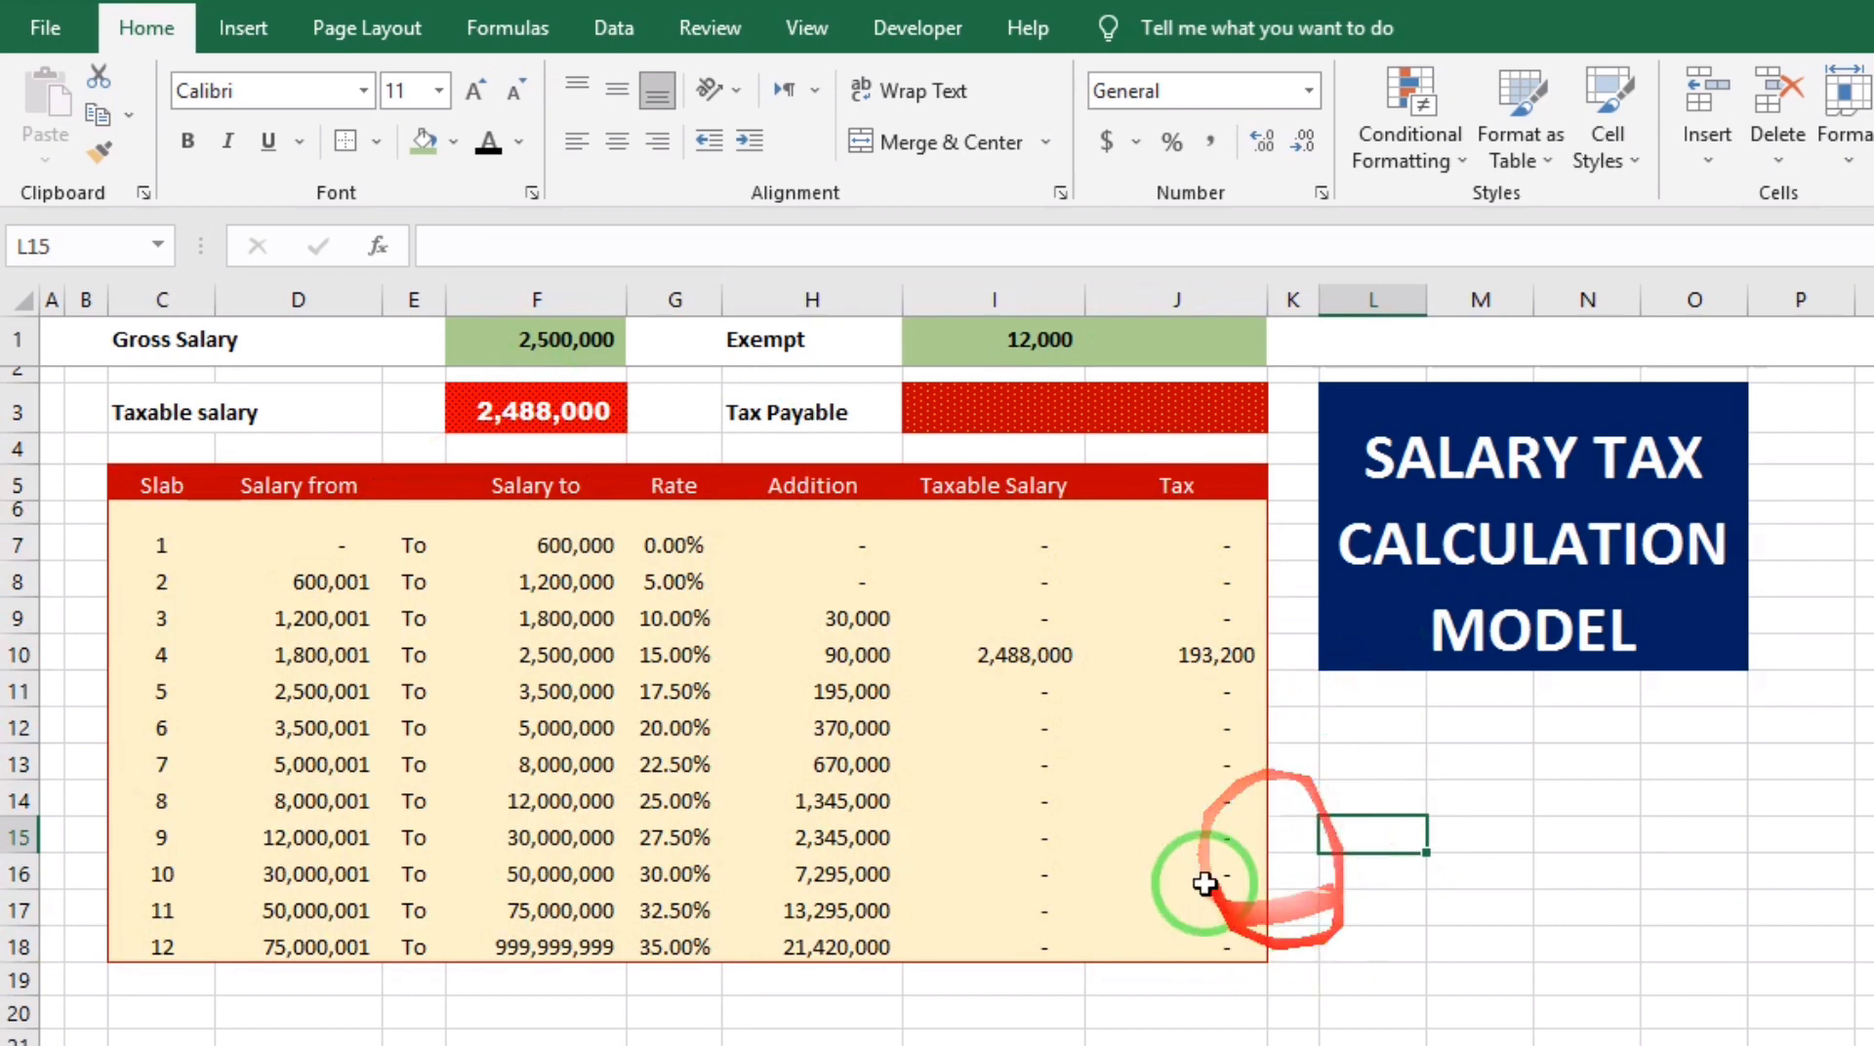
# - Check slab 4's tax formula in J10, and enter 3500000 as a test taxable salary in F3
pyautogui.click(1198, 664)
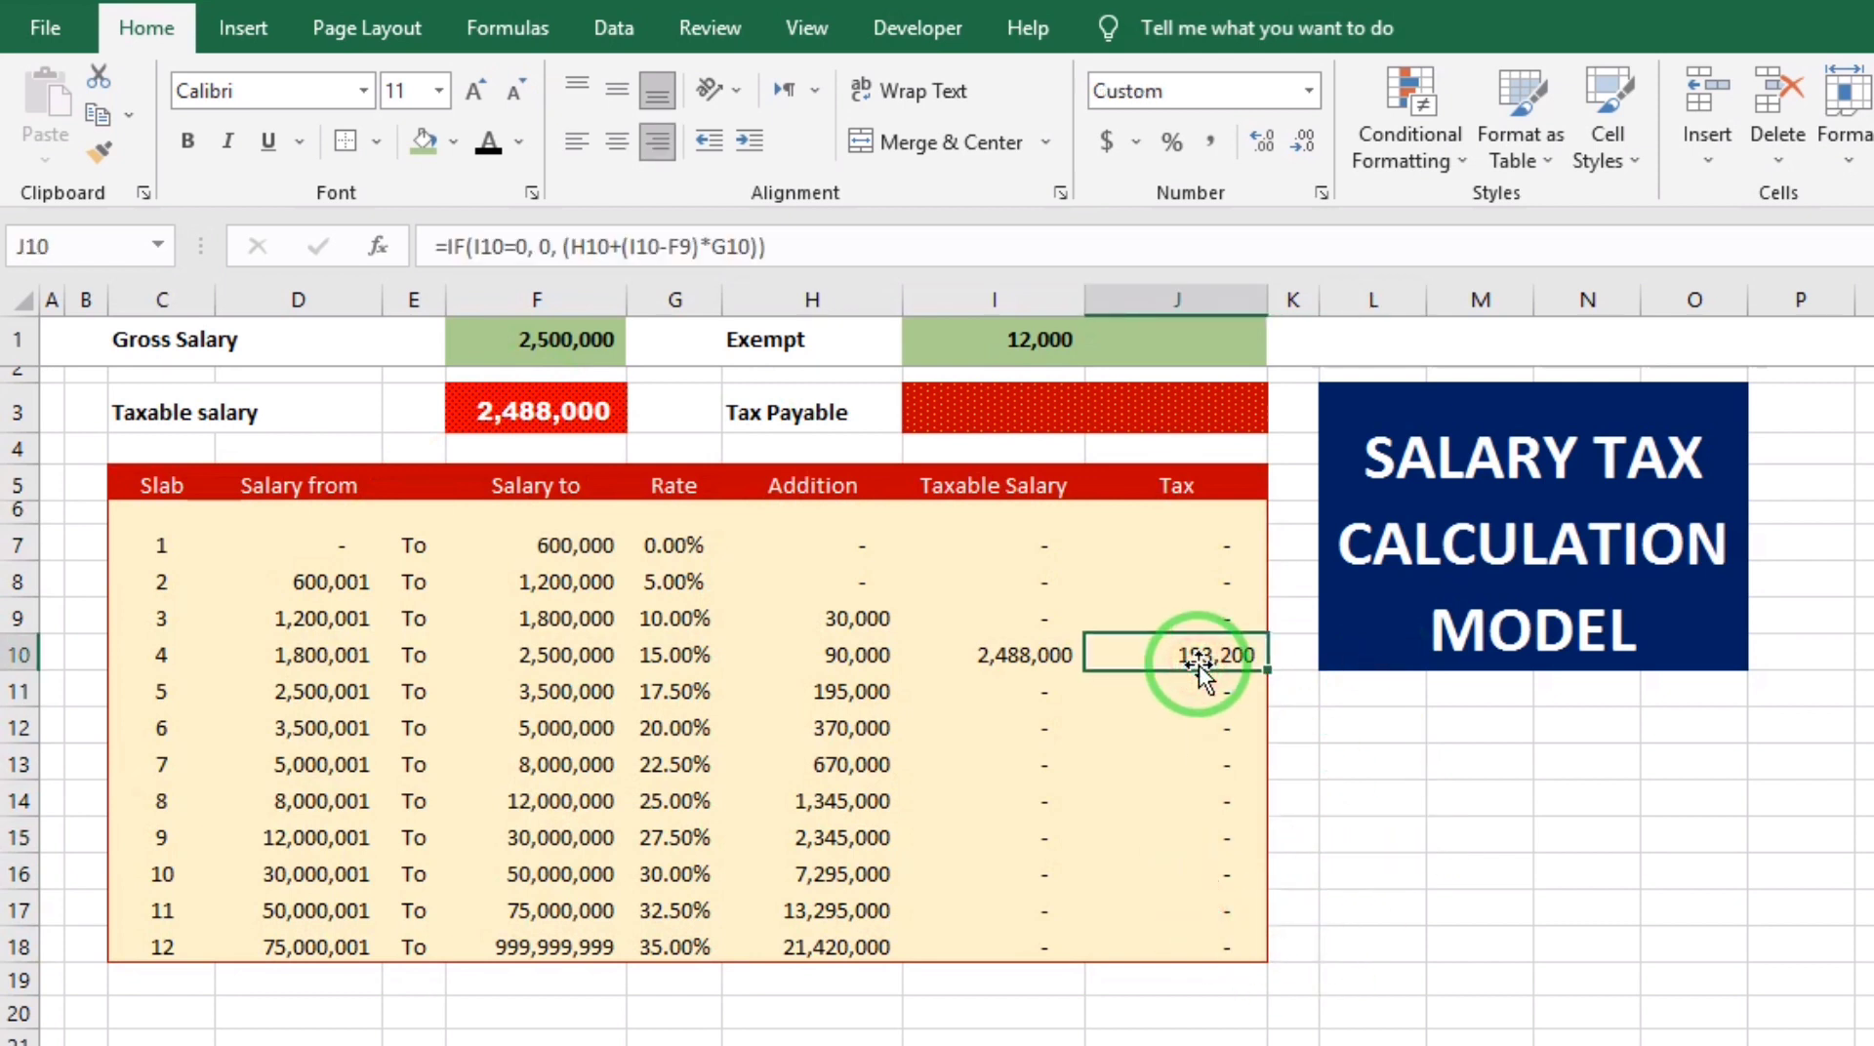
pyautogui.click(534, 411)
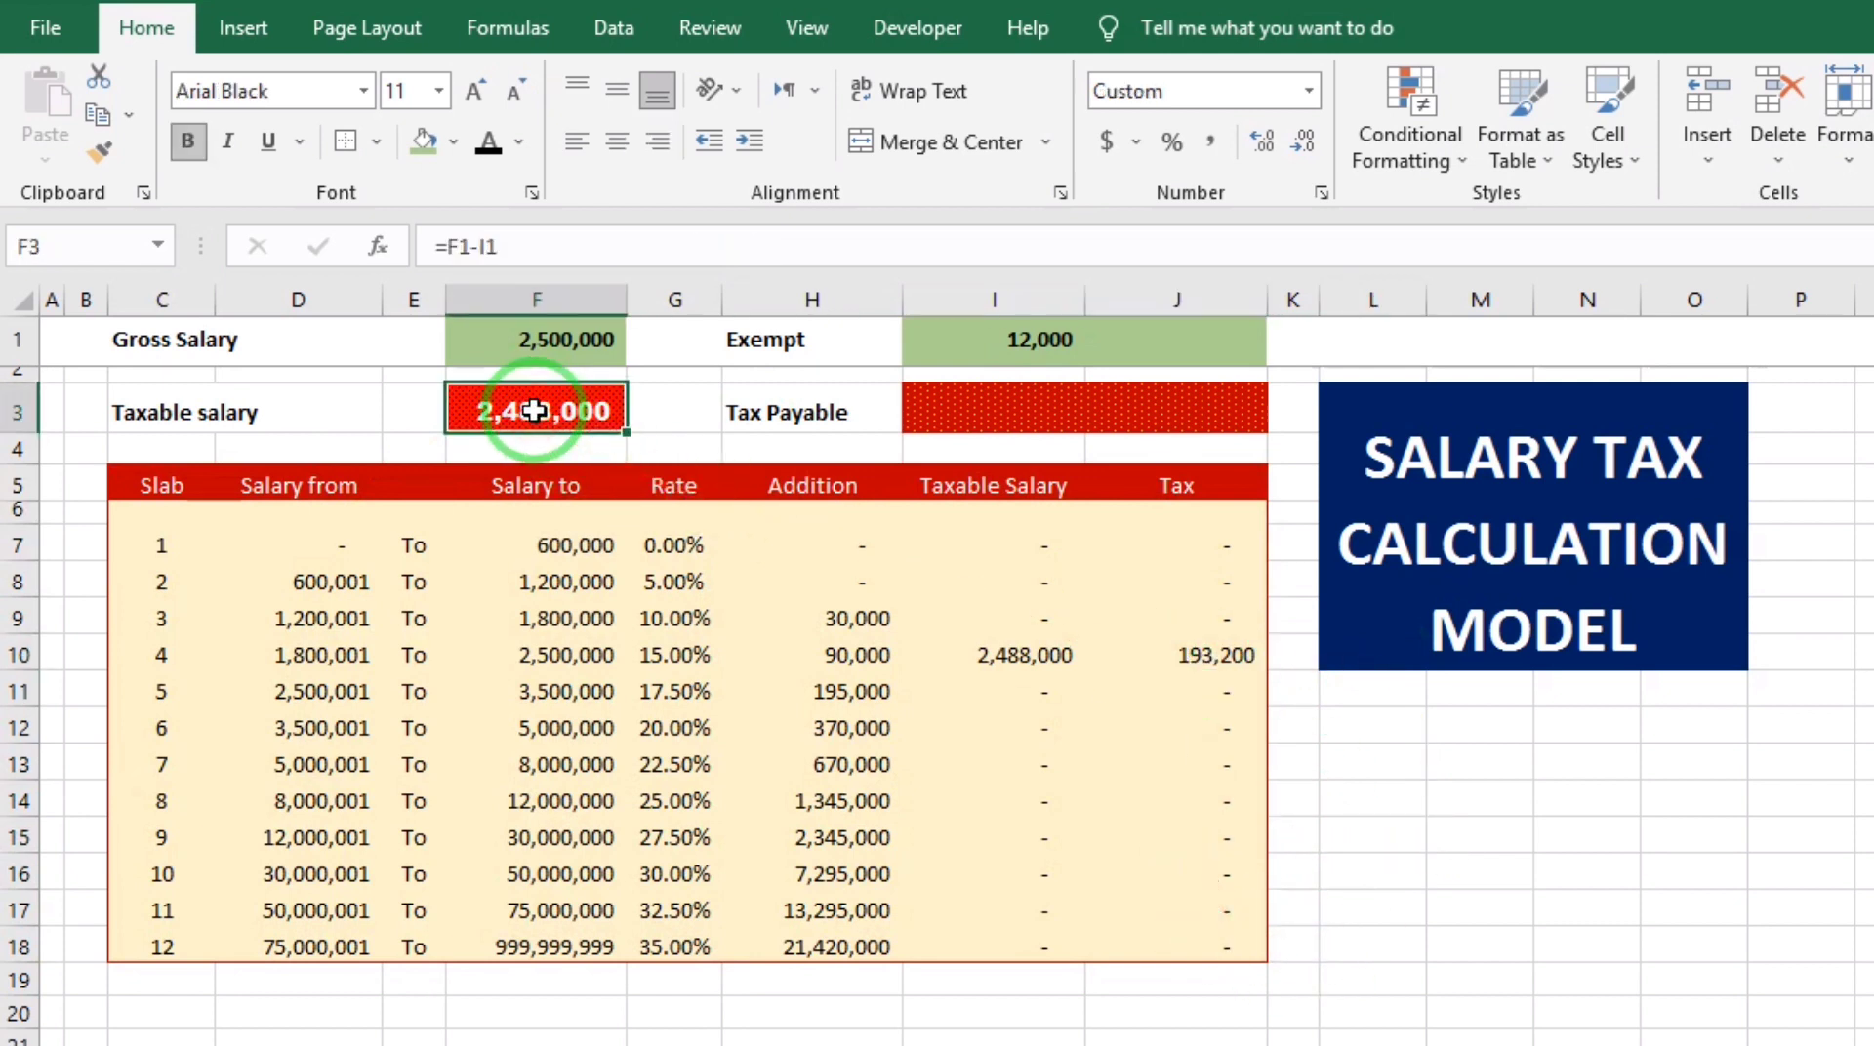
pyautogui.write('3500')
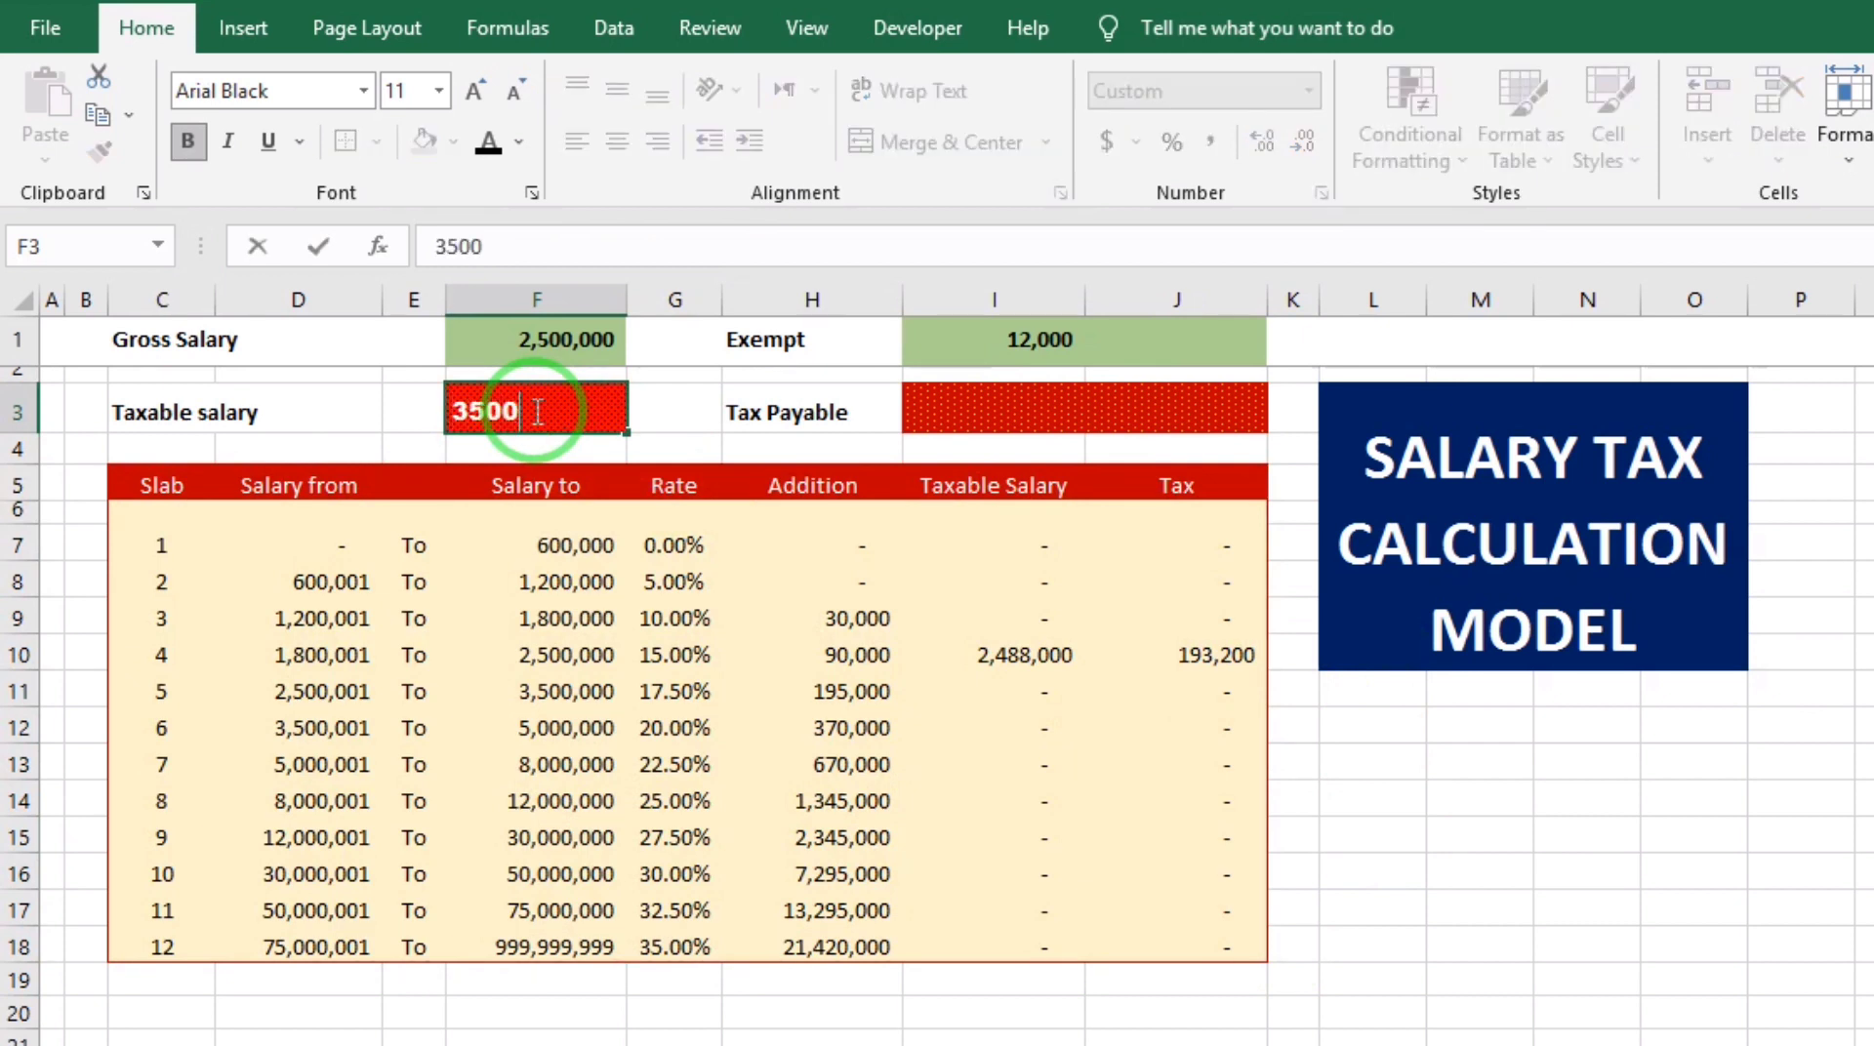
pyautogui.write('000')
pyautogui.press('Return')
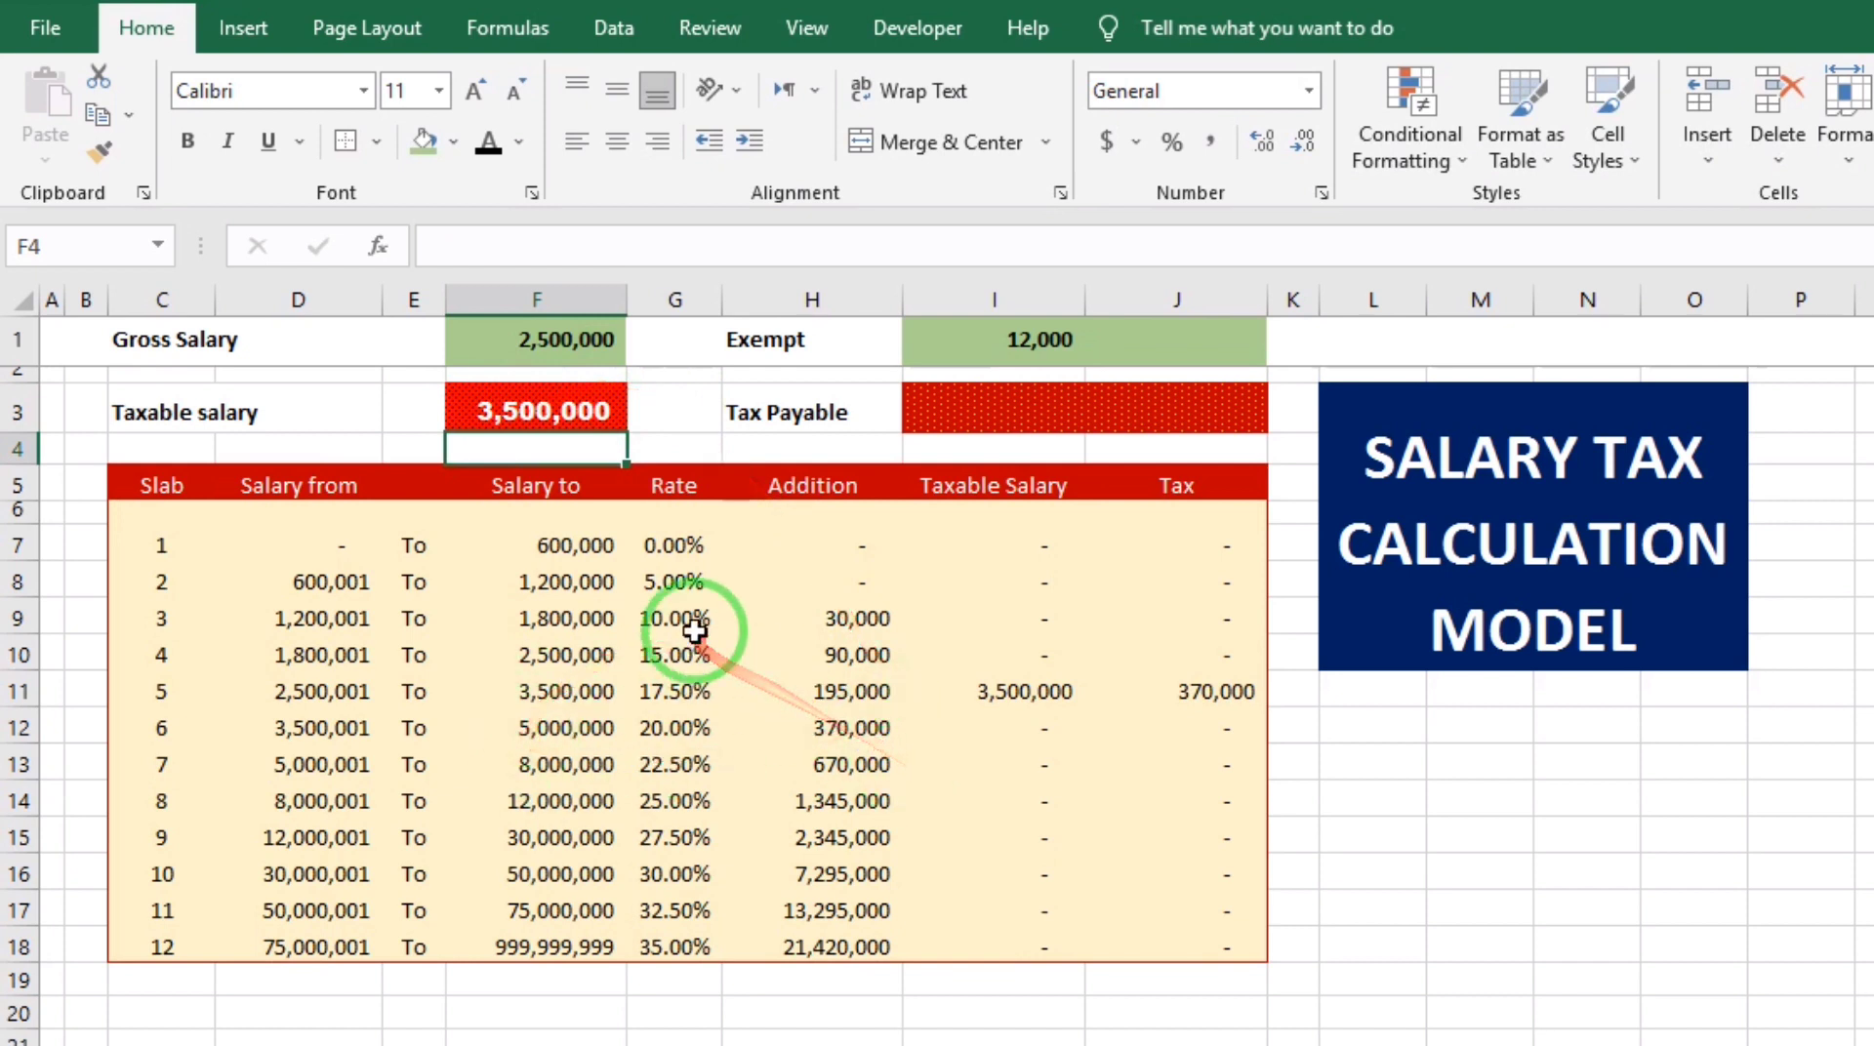
# - Try a taxable salary of 9500000 in F3 against slab 8's salary limits, and undo the change
pyautogui.doubleClick(500, 415)
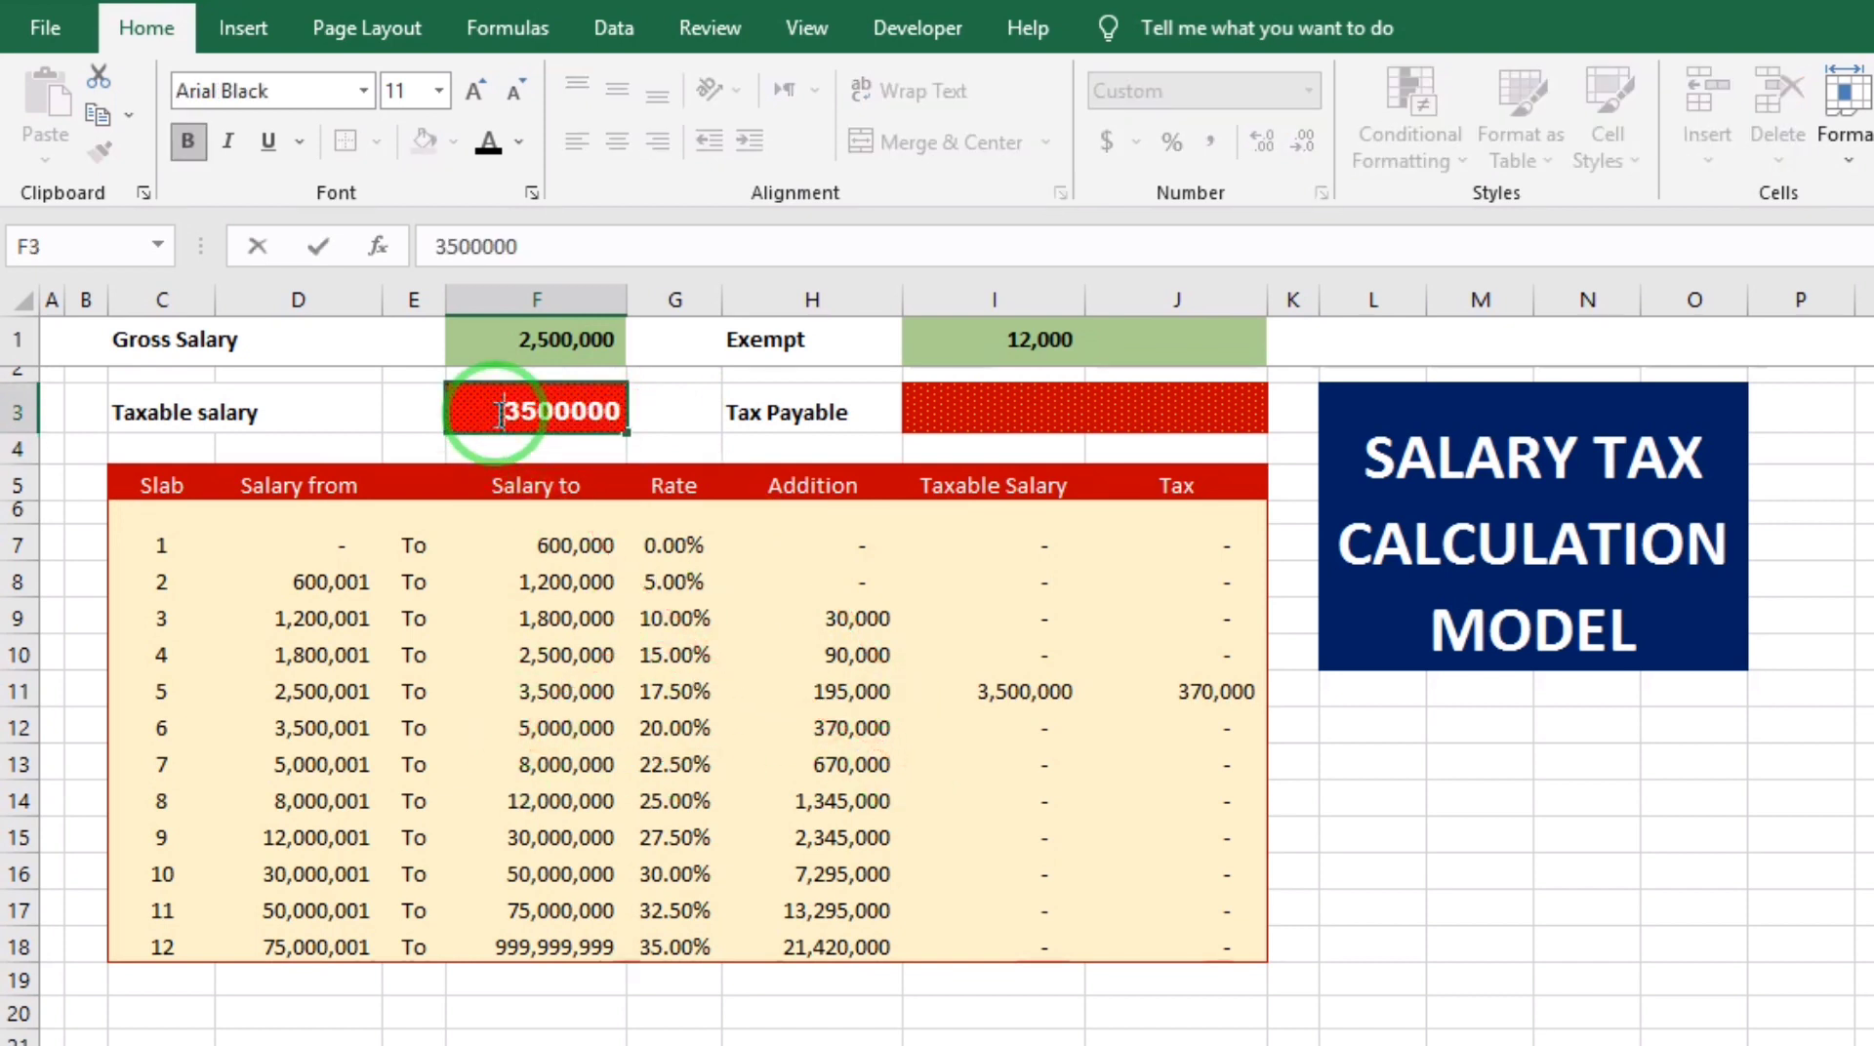
pyautogui.press('Delete')
pyautogui.write('9')
pyautogui.press('Return')
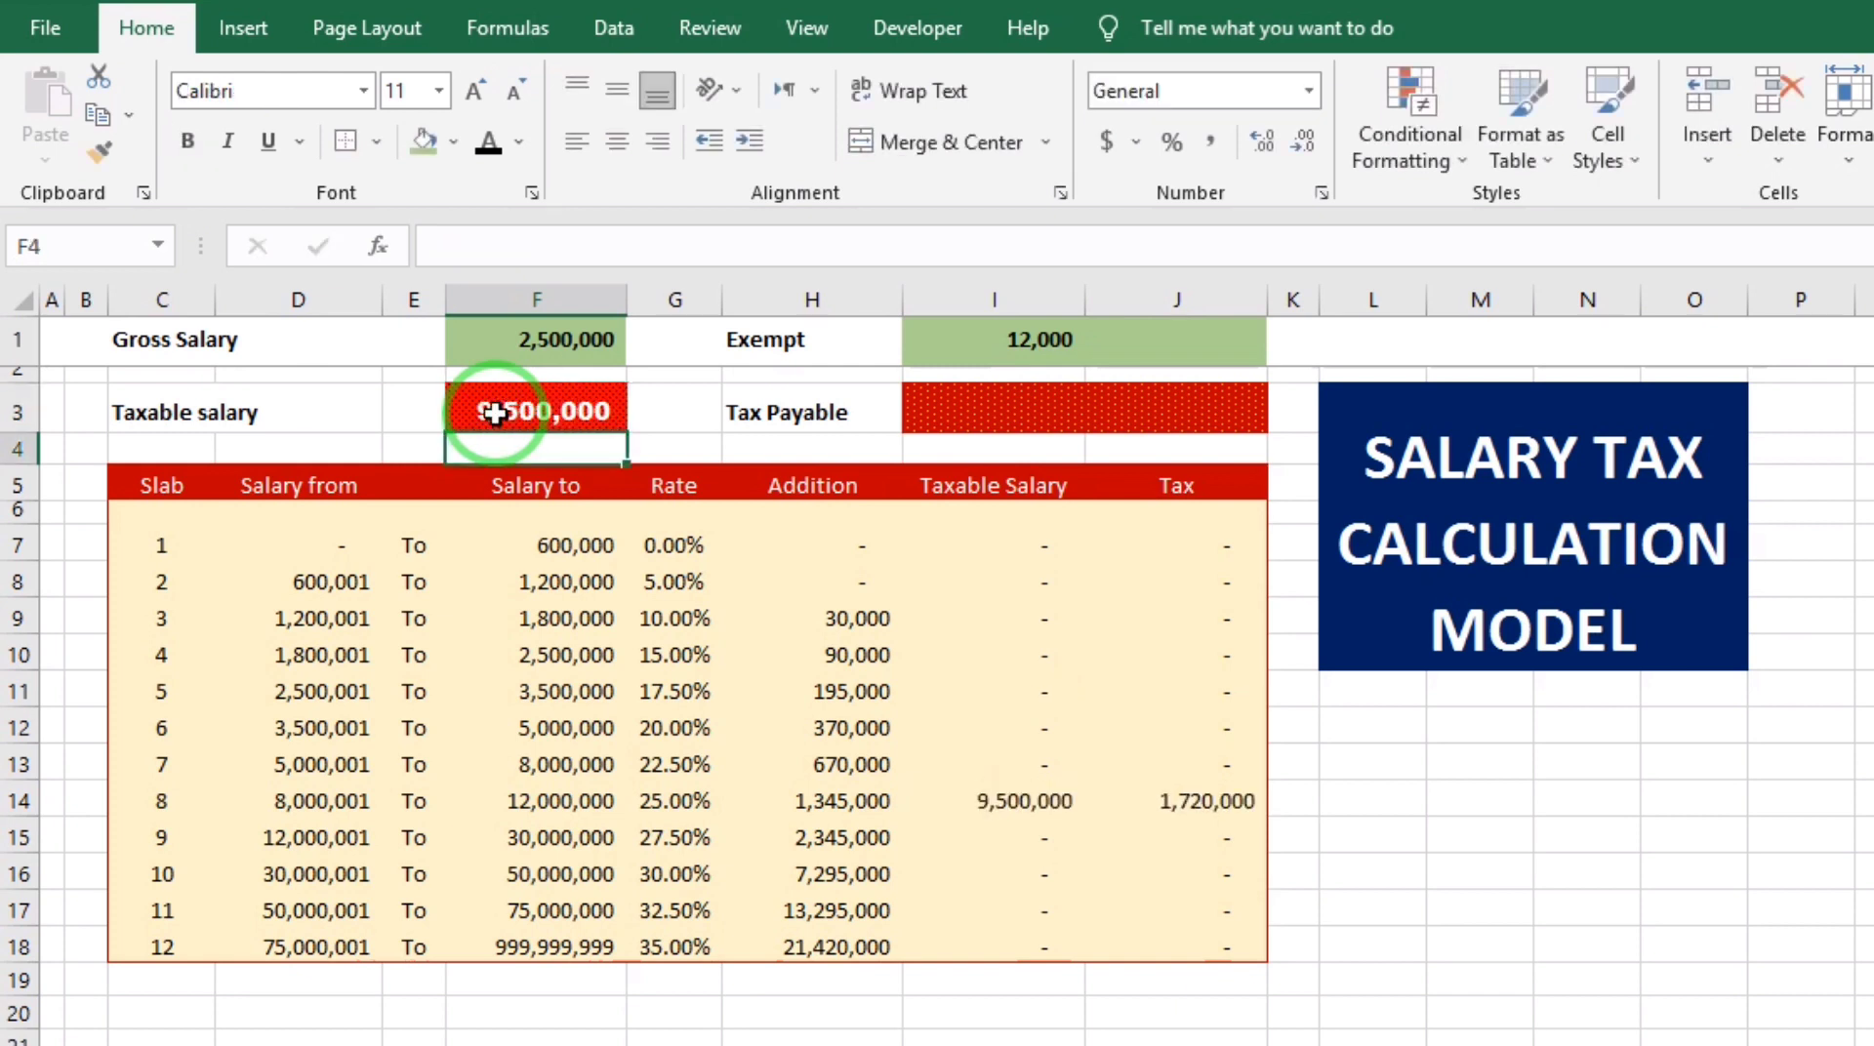
pyautogui.click(286, 799)
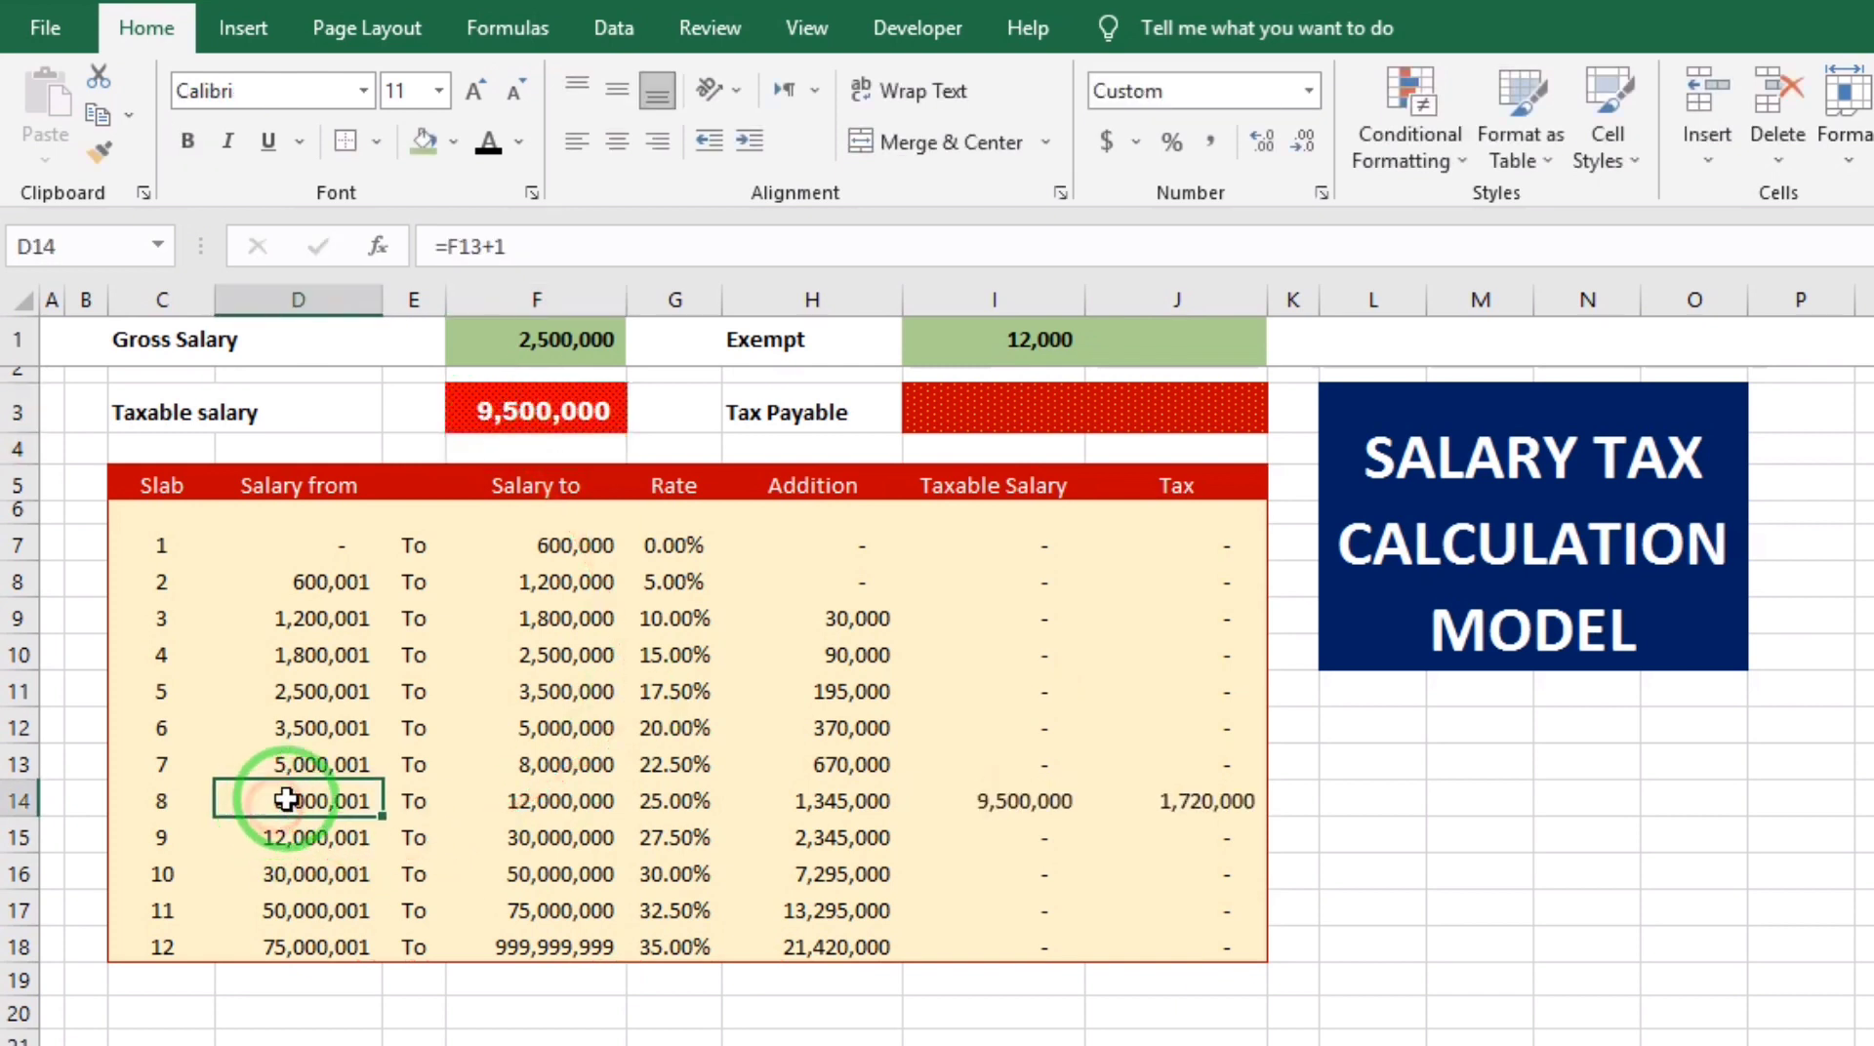
pyautogui.click(524, 798)
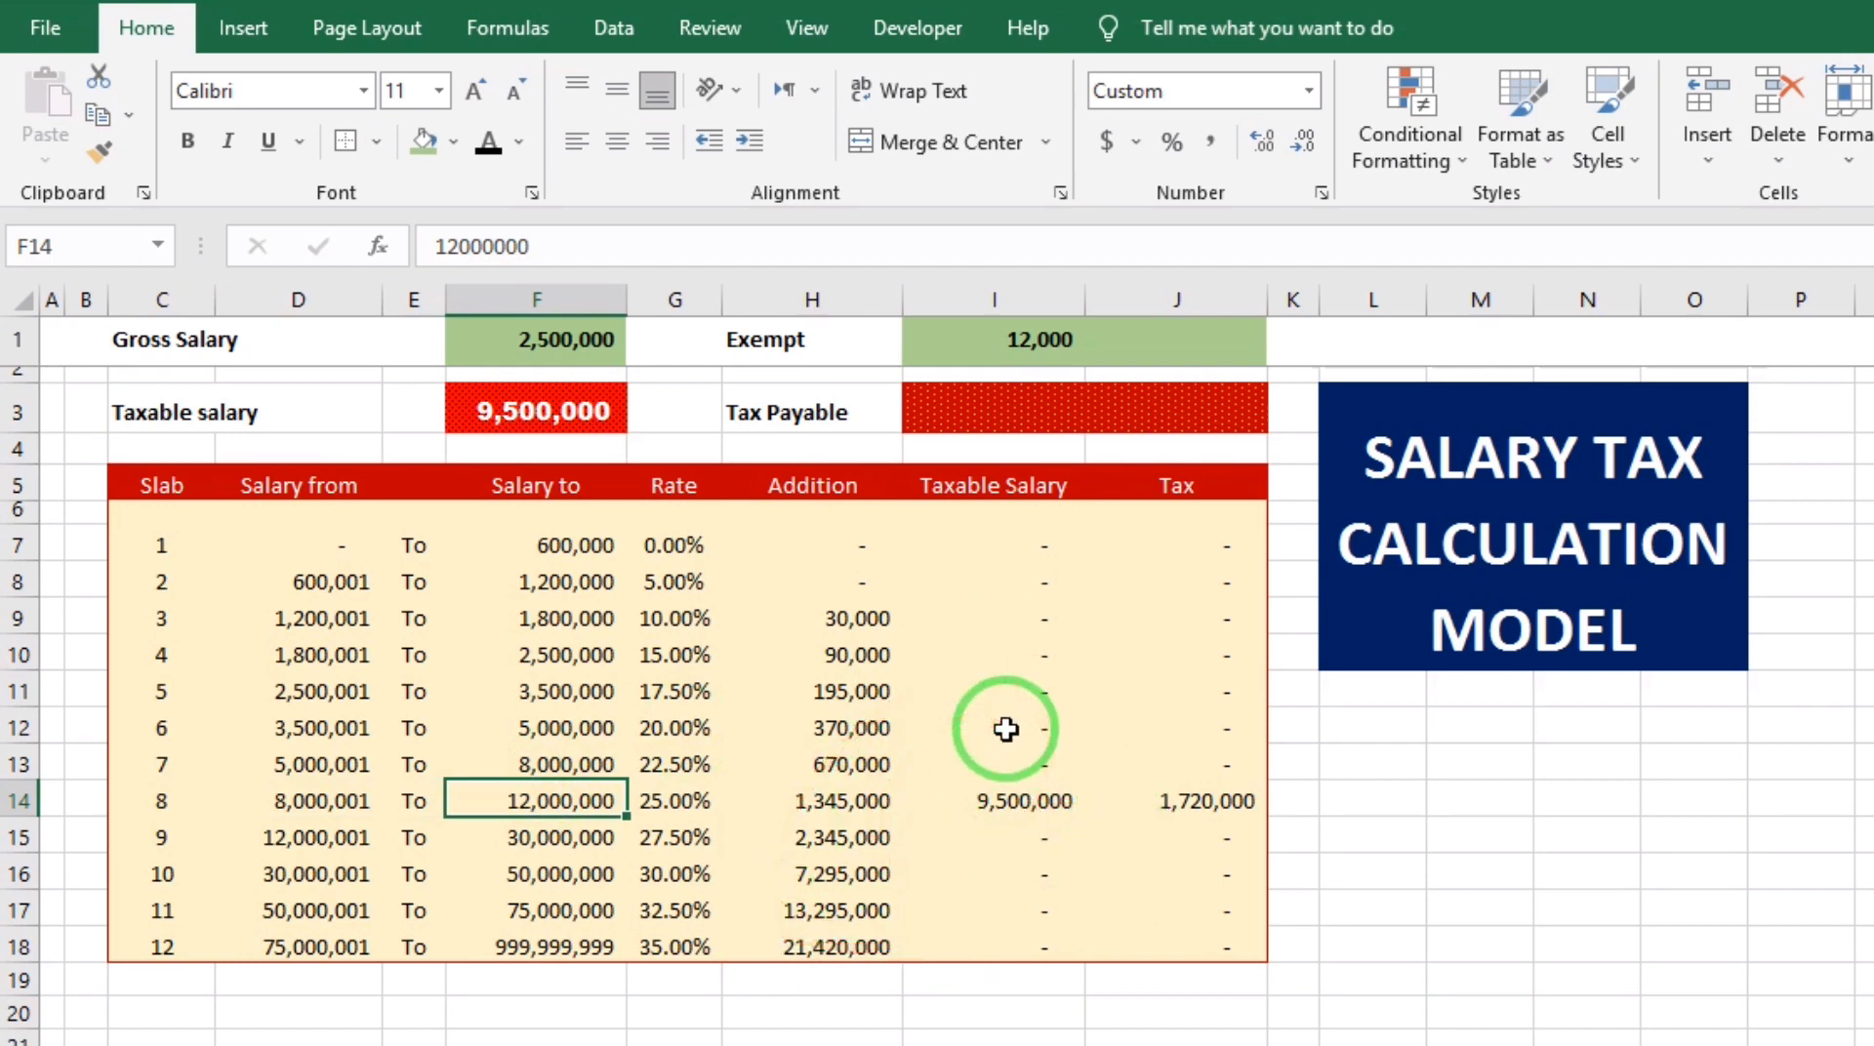
pyautogui.hotkey('ctrl', 'z')
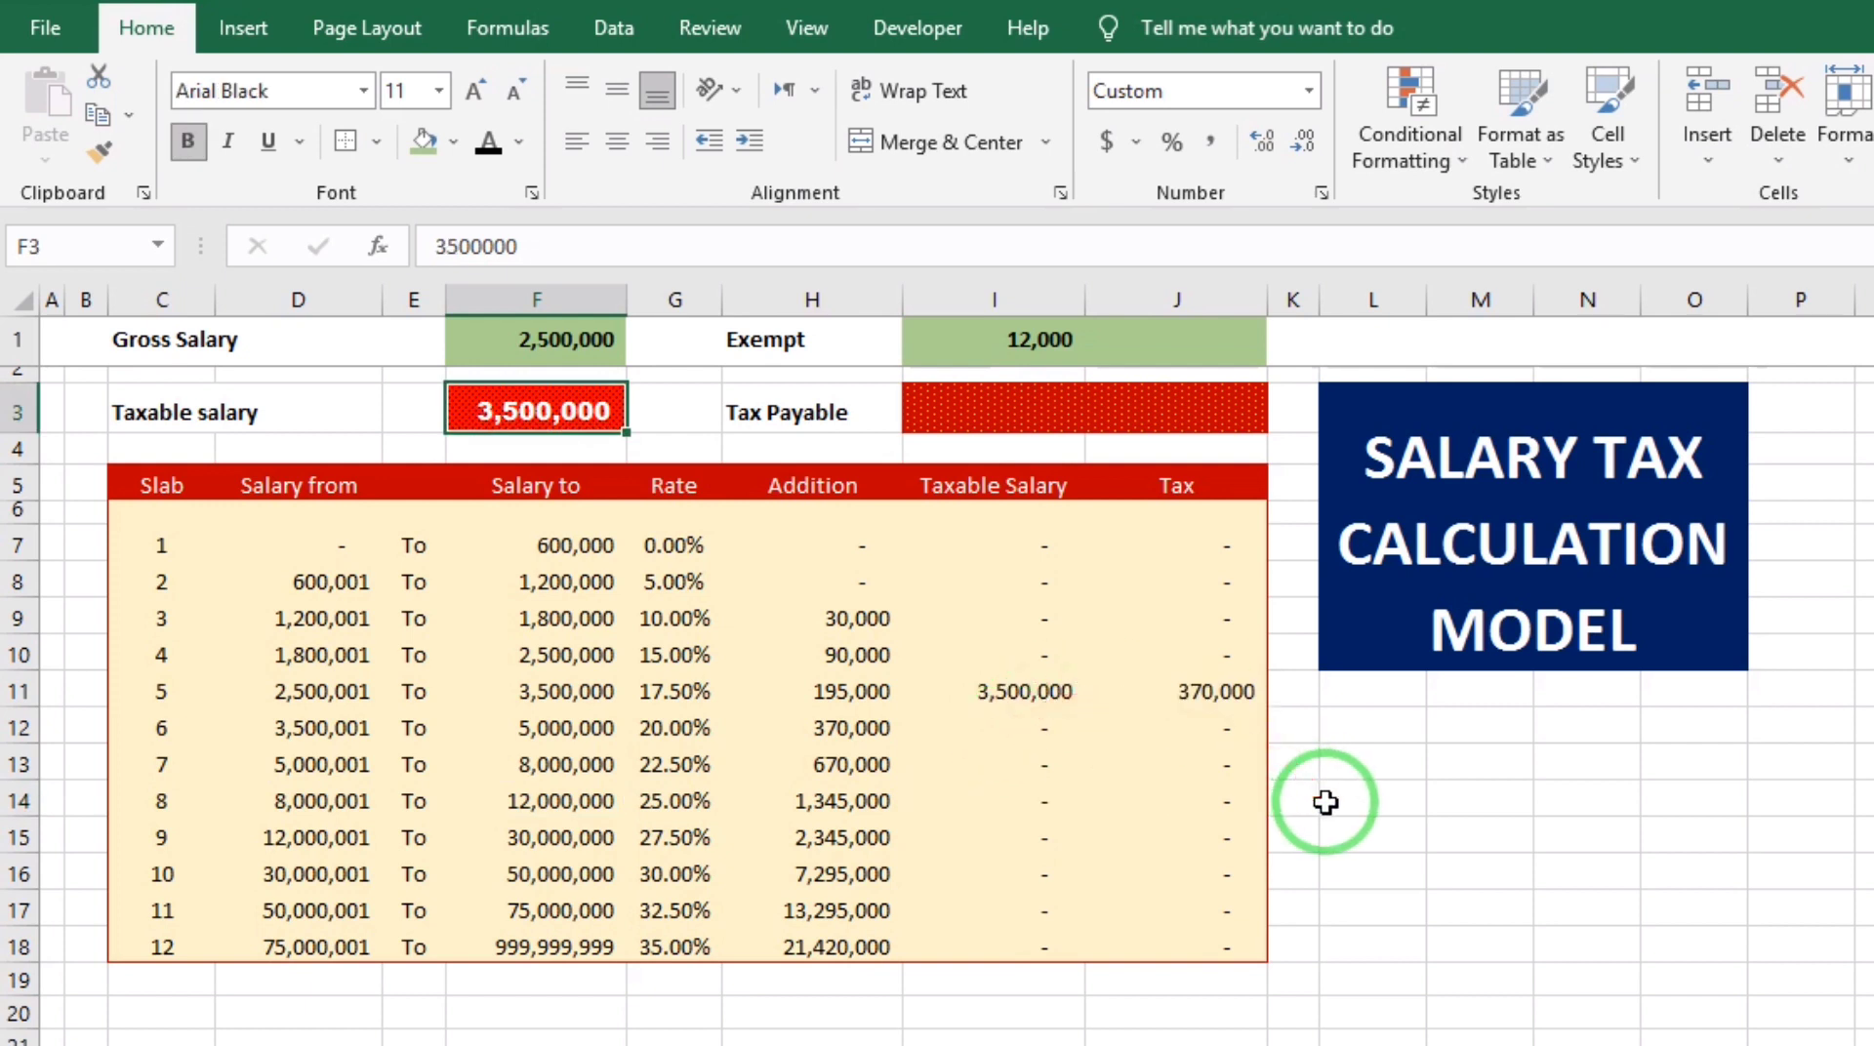
# - Enter a SUM formula for Tax Payable in I3 that totals the slab taxes in J7:J18
pyautogui.click(1092, 400)
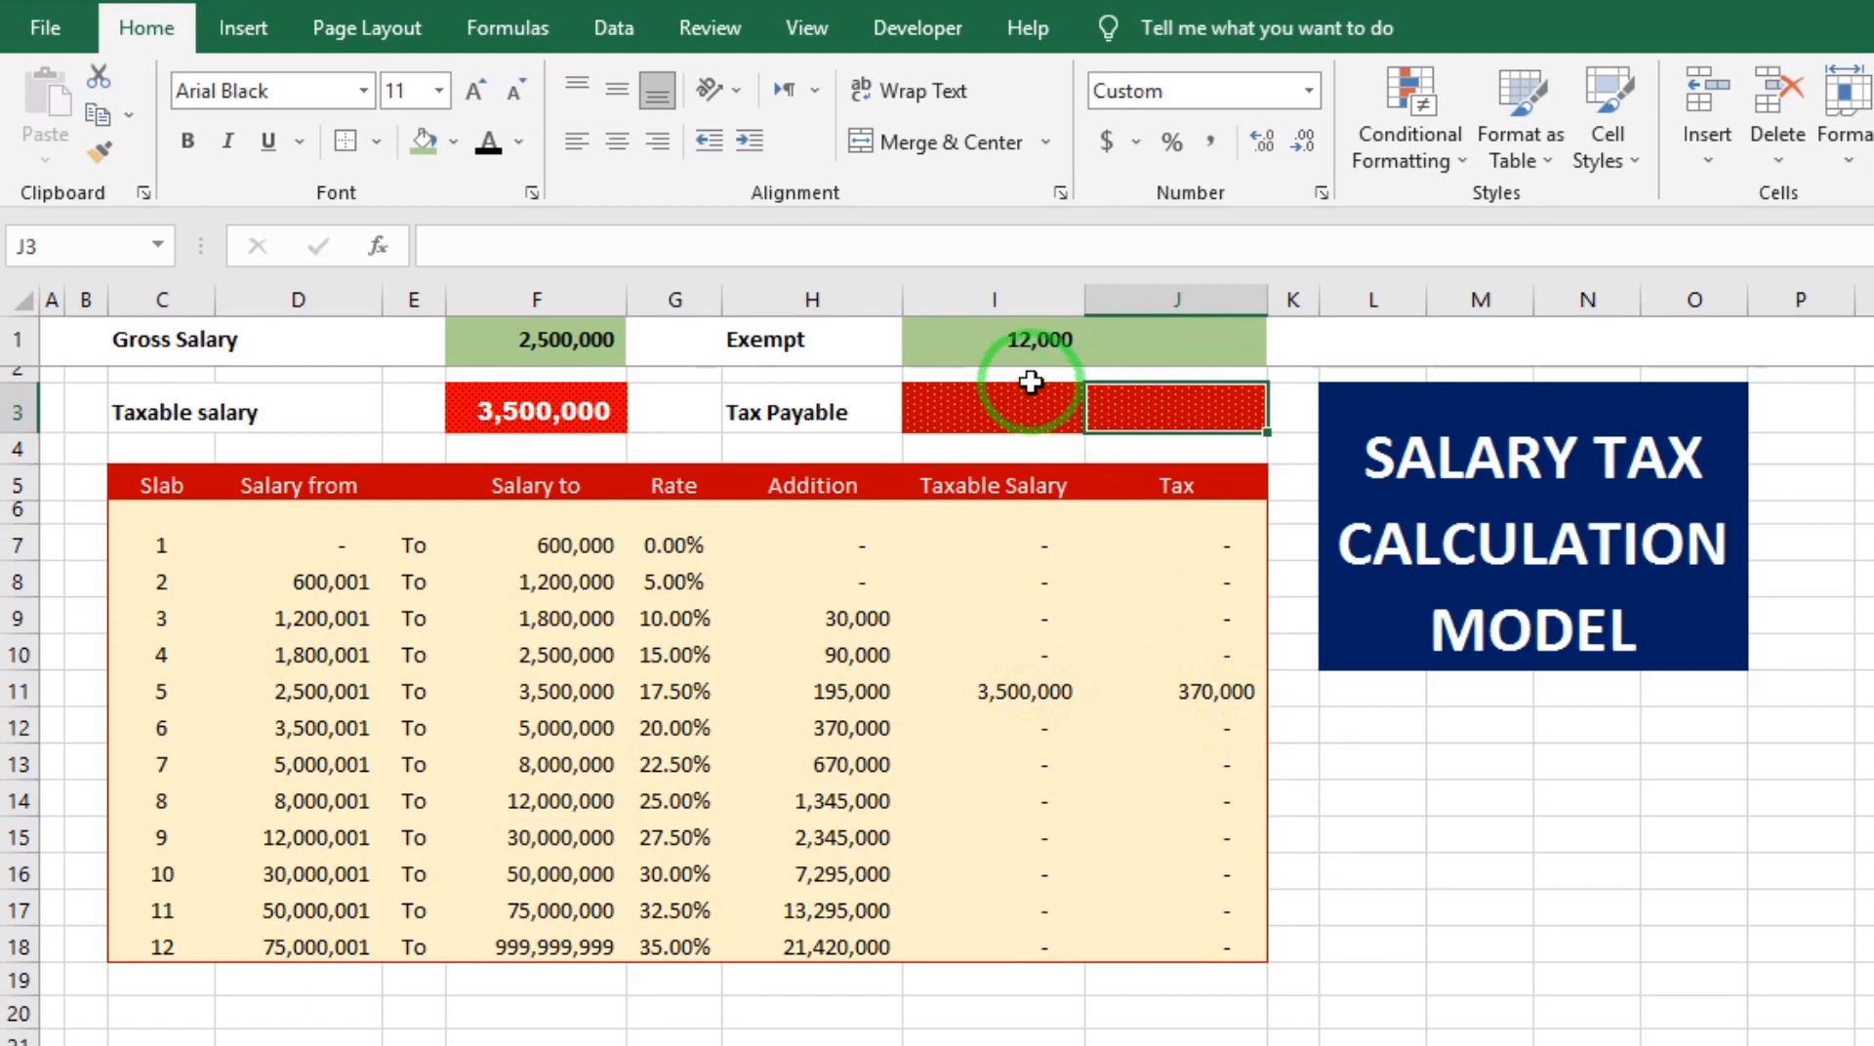
pyautogui.click(1002, 394)
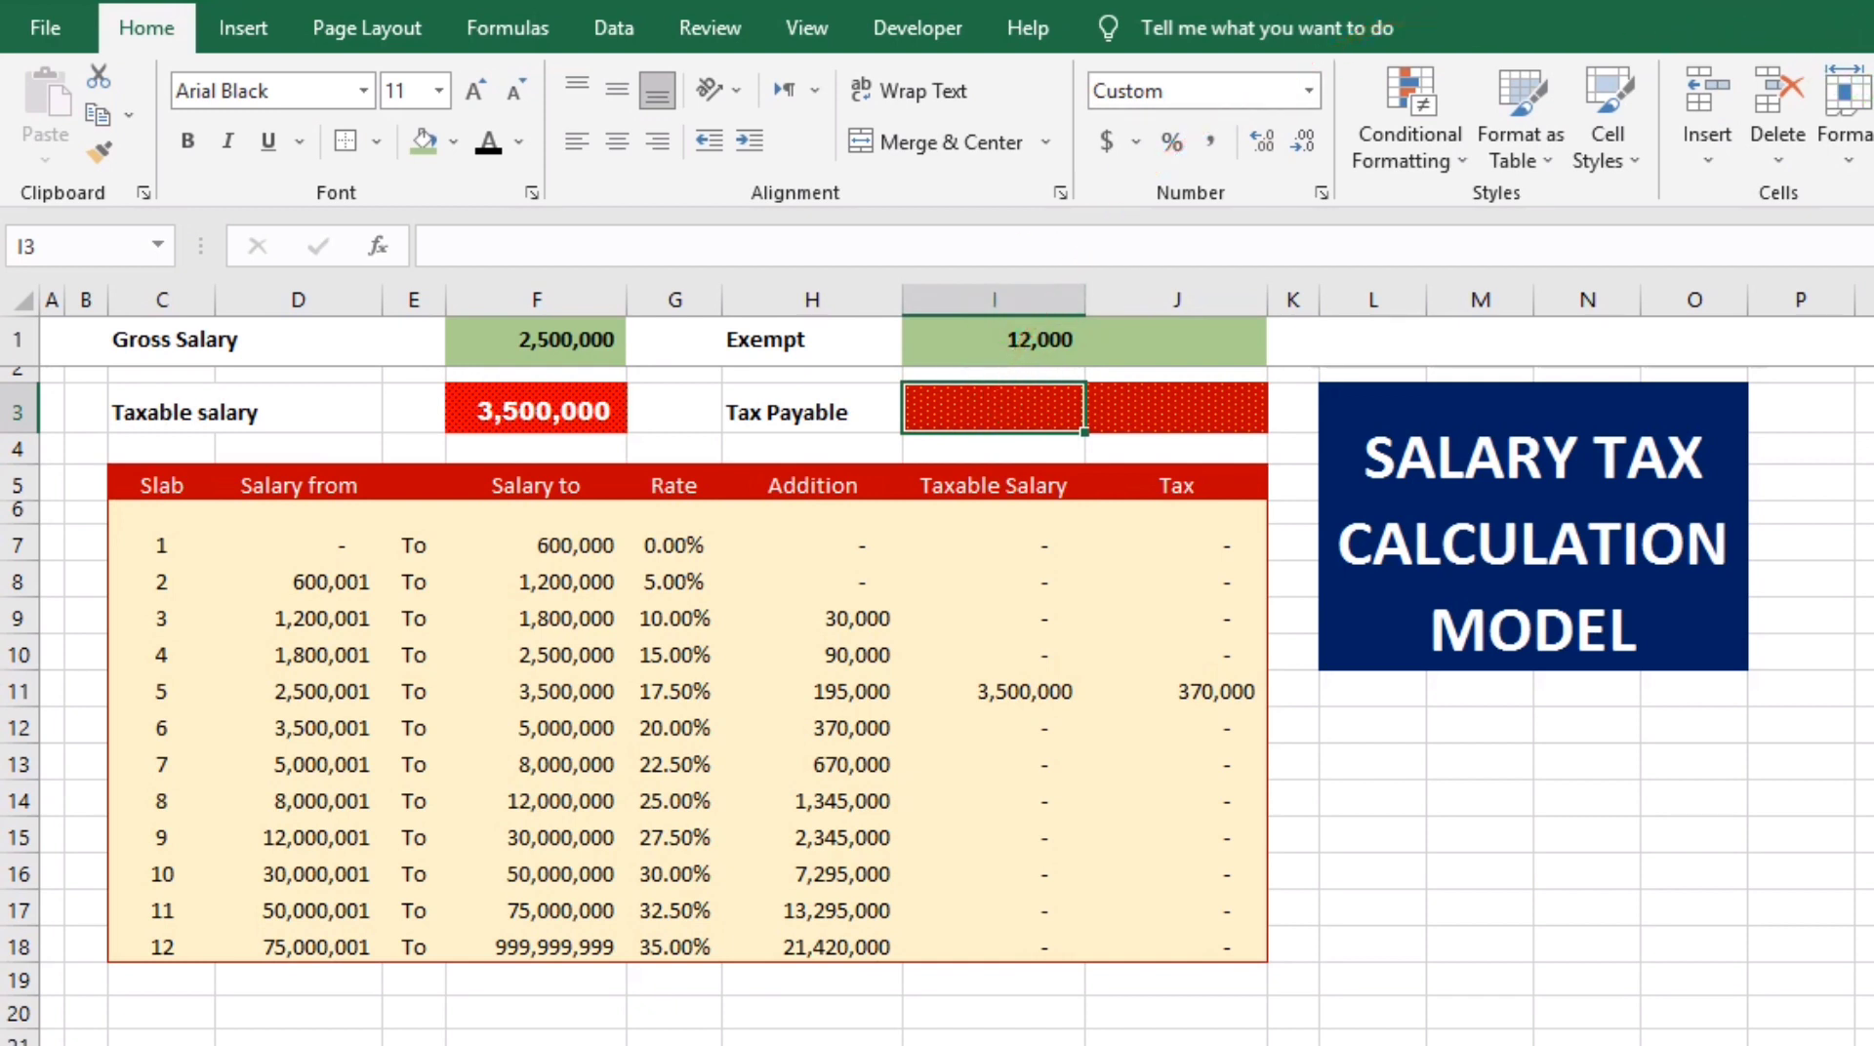
pyautogui.hotkey('alt', '=')
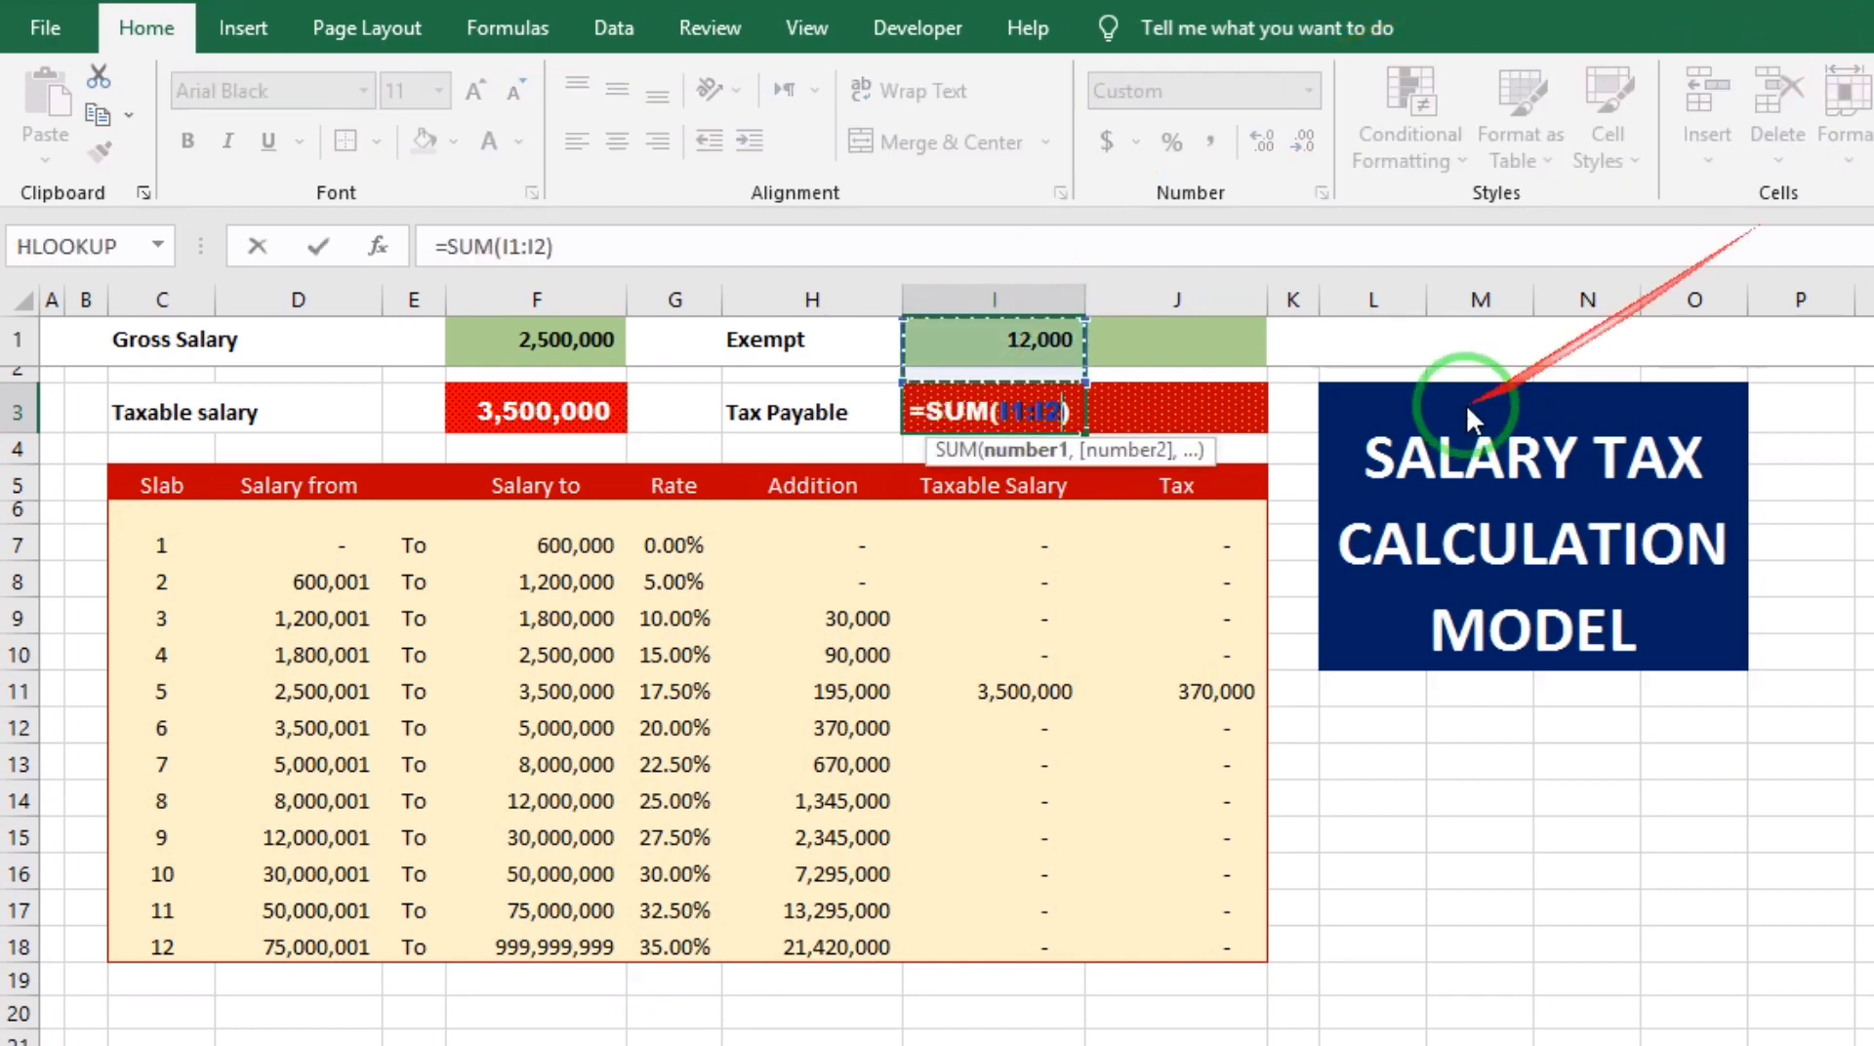
pyautogui.click(1205, 541)
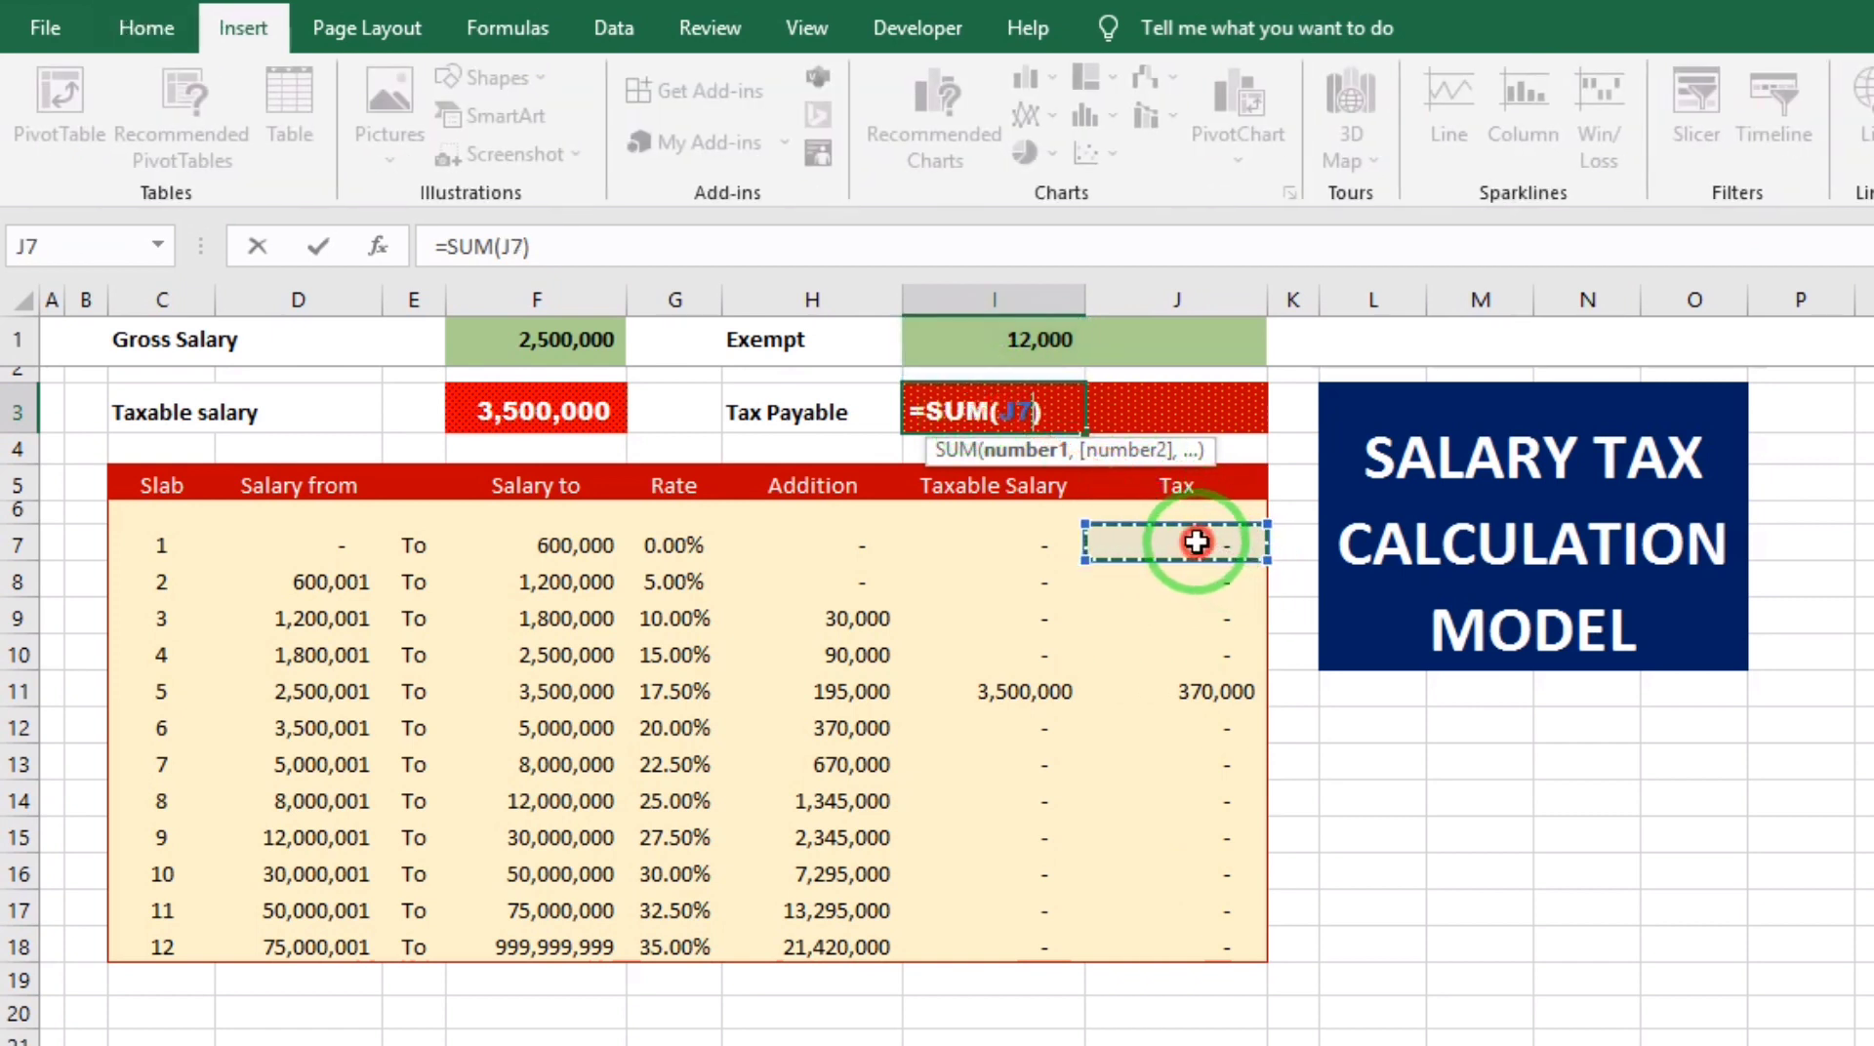
pyautogui.moveTo(1211, 542); pyautogui.dragTo(1208, 942)
pyautogui.press('Return')
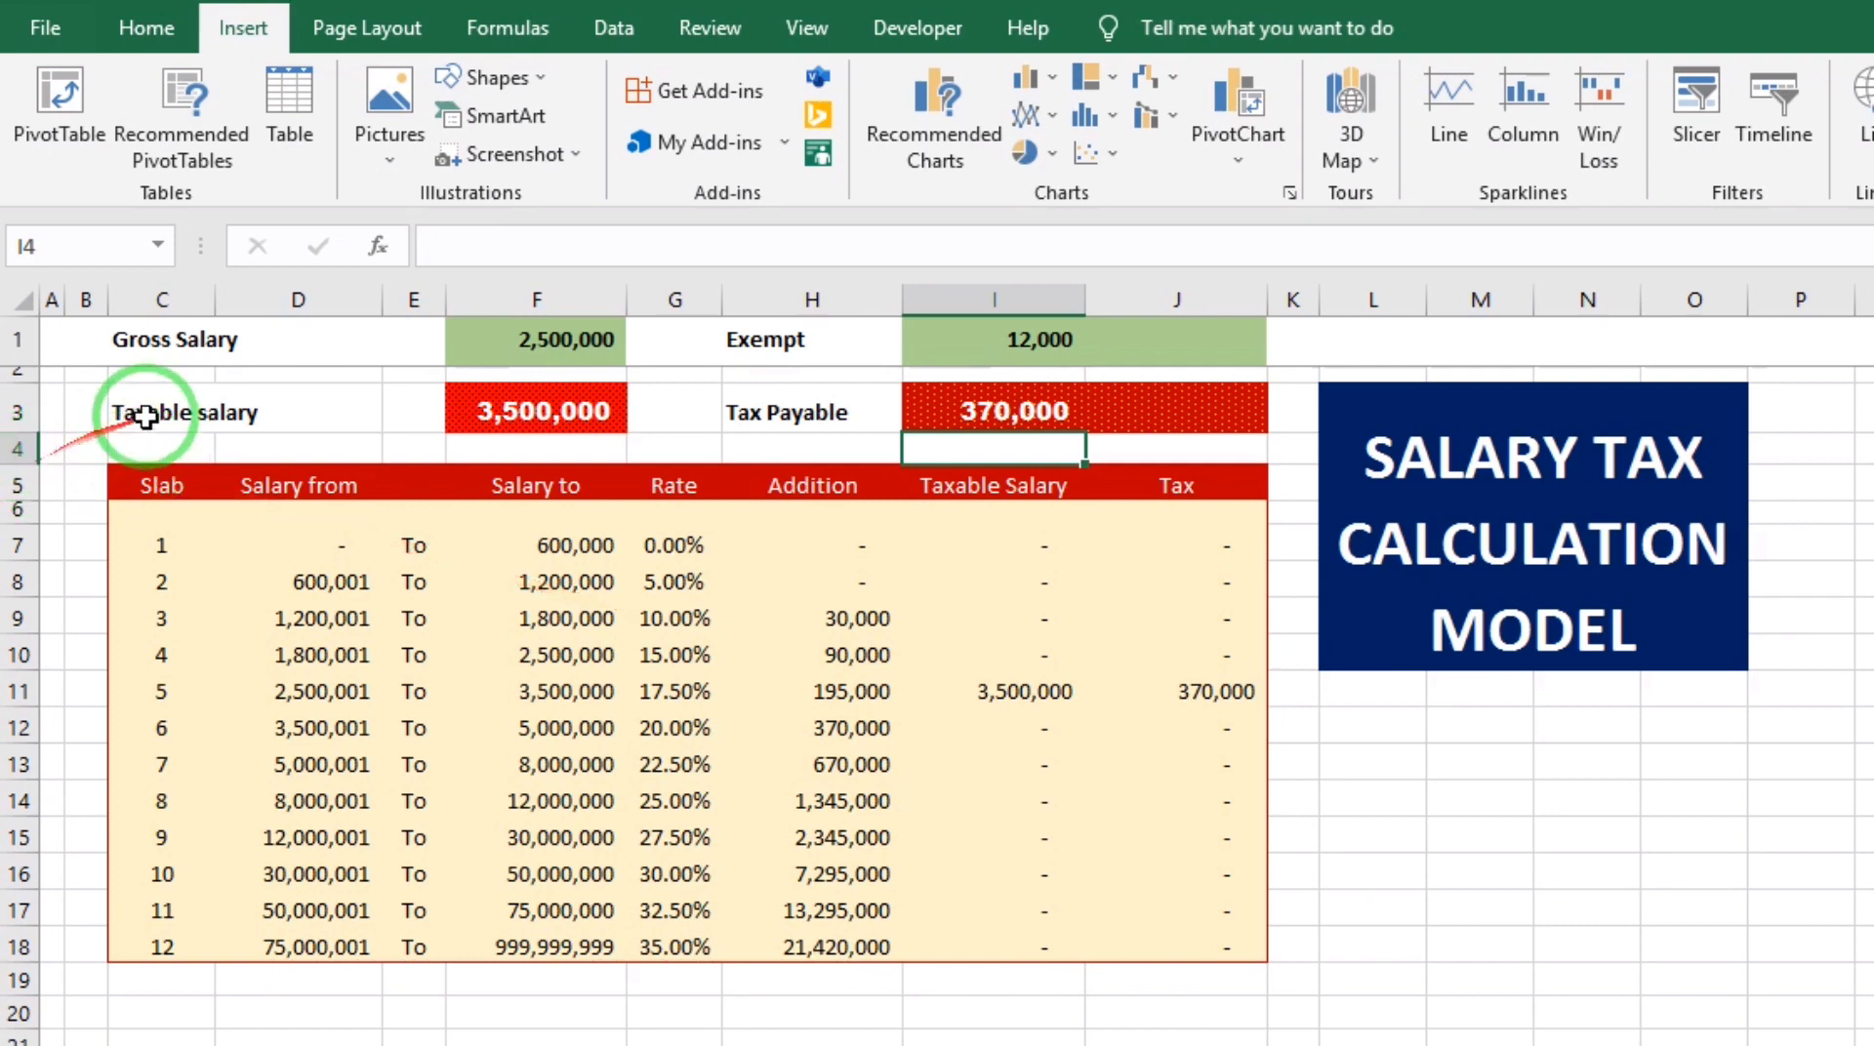
# - Examine the Gross Salary, Exempt and Taxable salary inputs in F1, I1 and F3, and how they relate
pyautogui.click(502, 339)
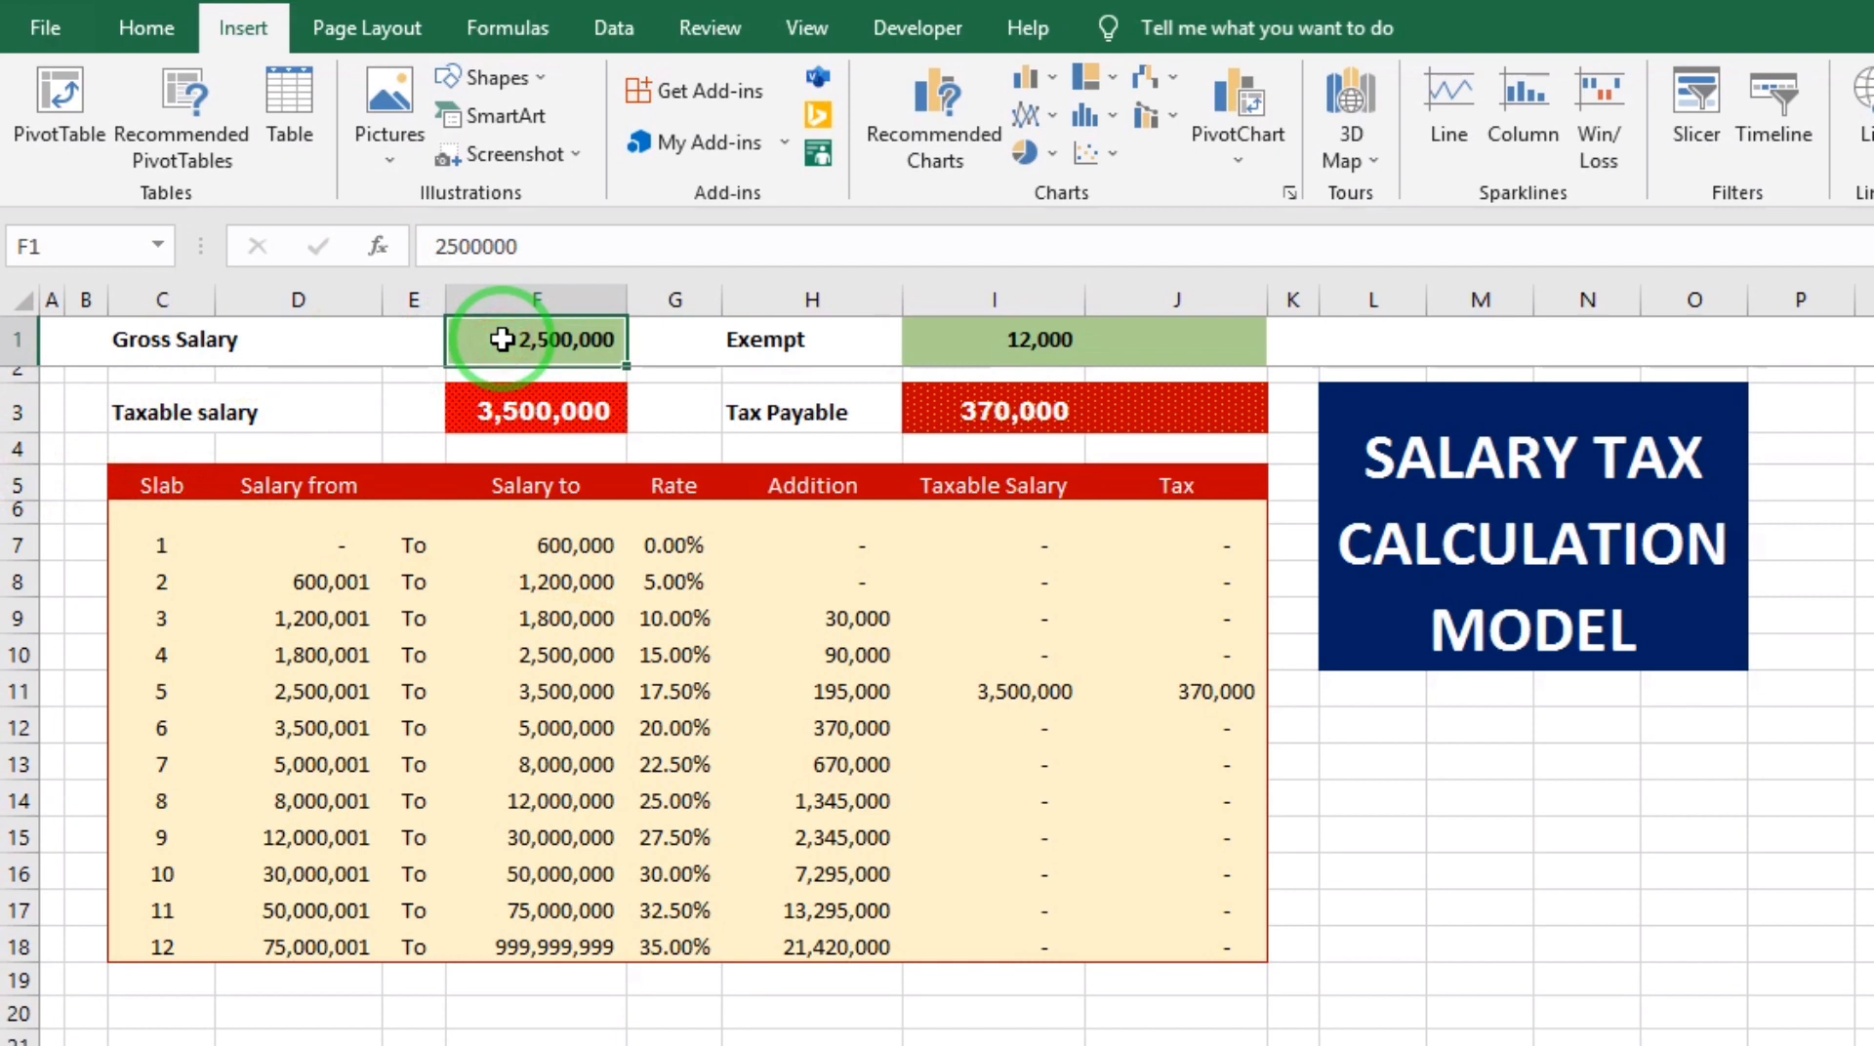
pyautogui.click(1023, 349)
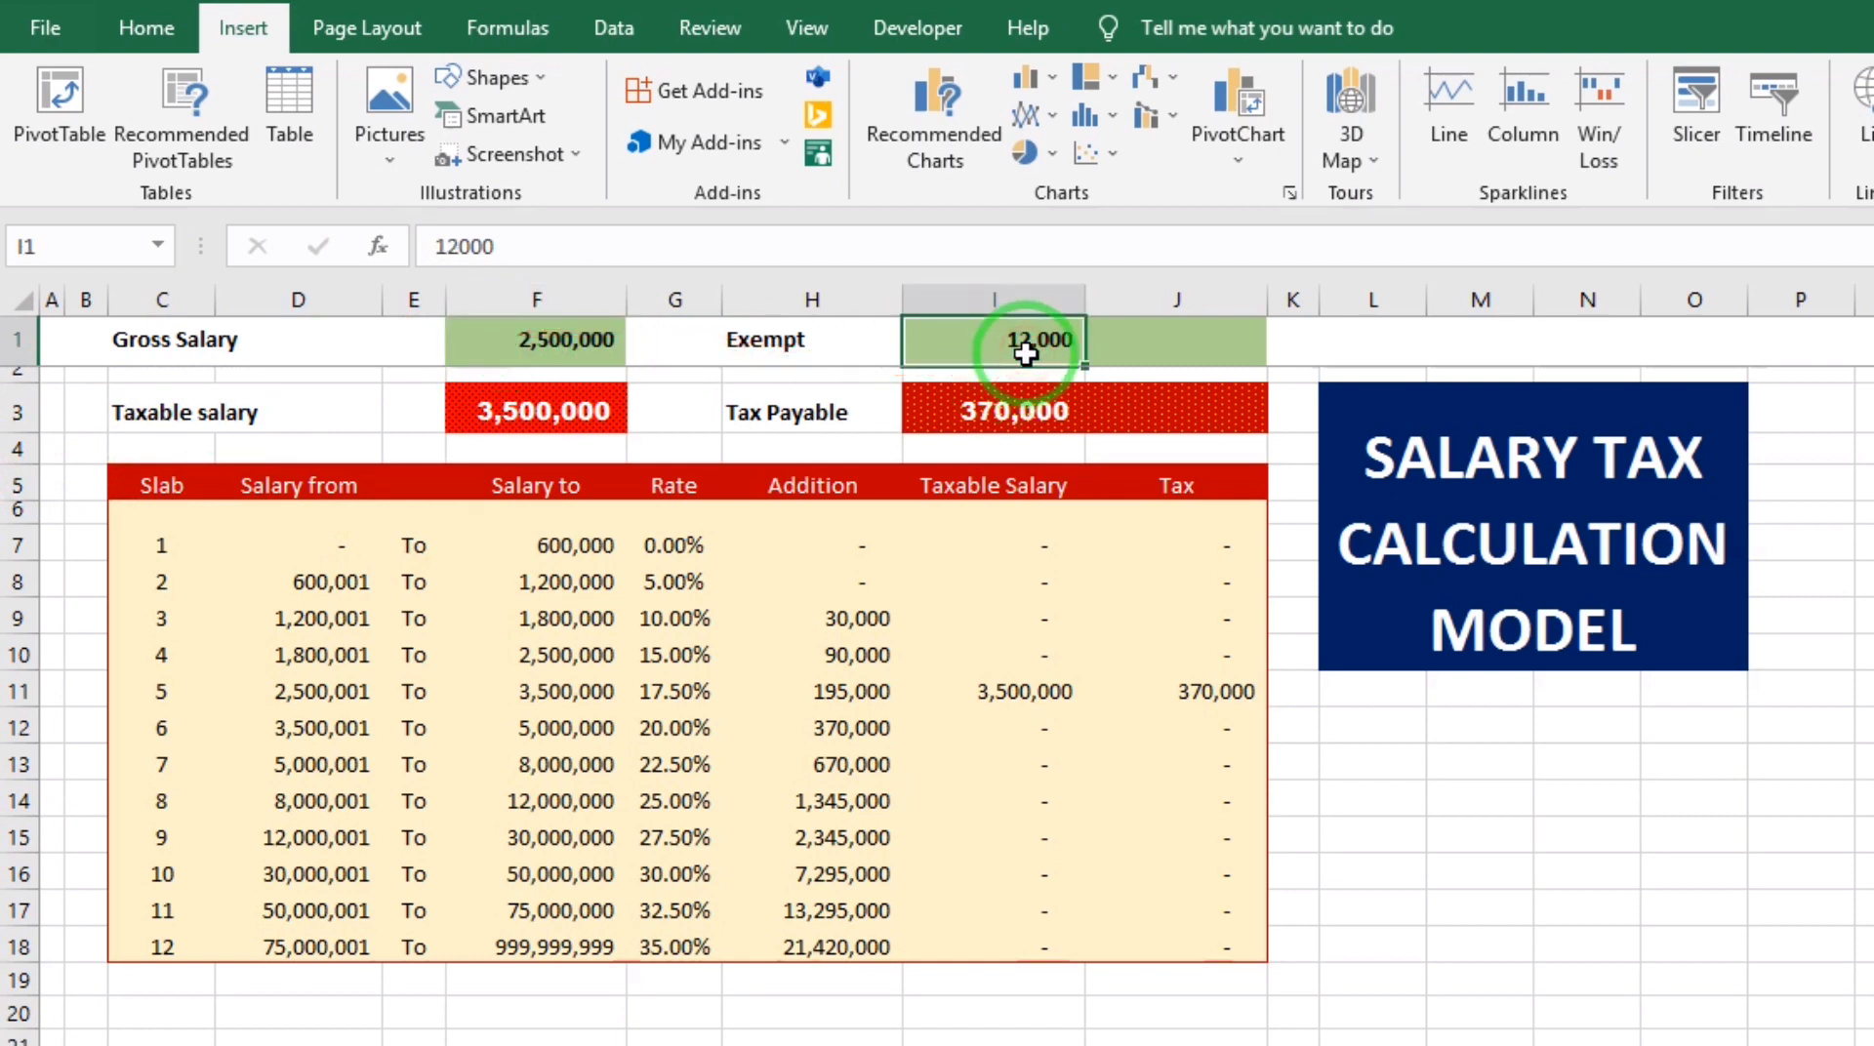
pyautogui.click(530, 400)
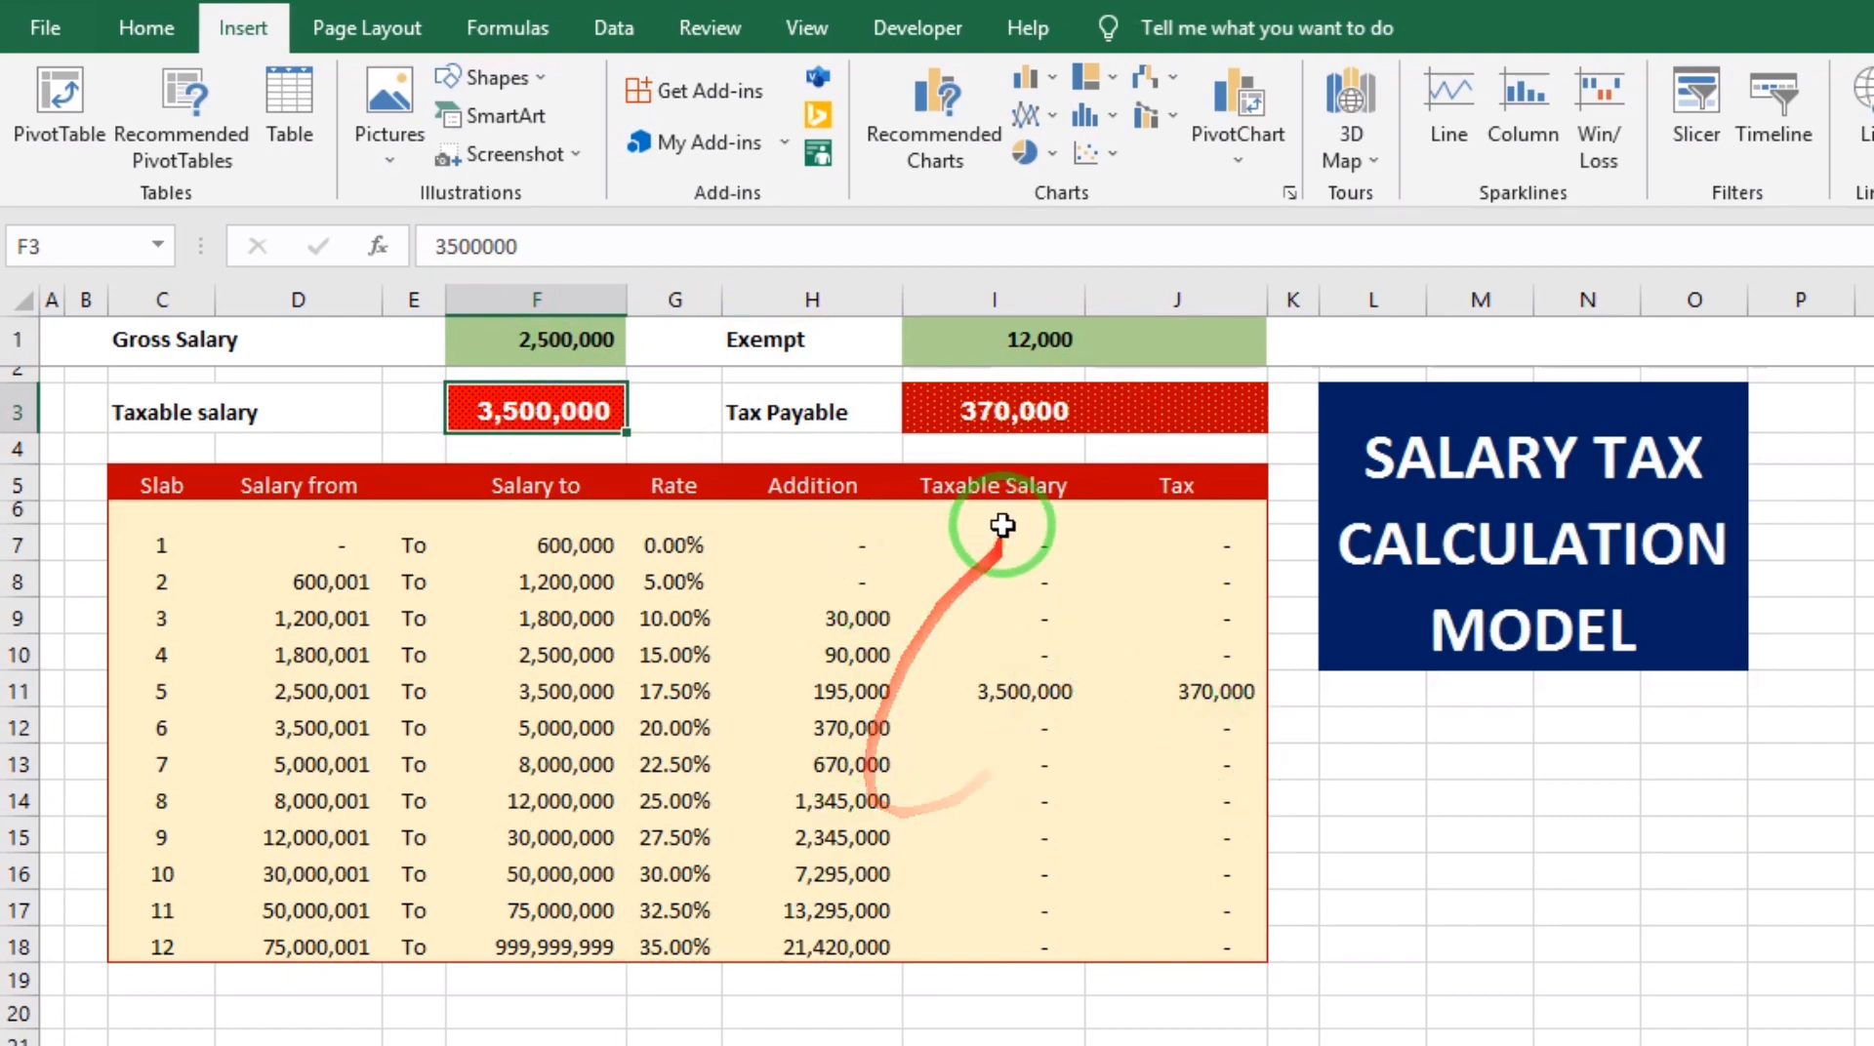
pyautogui.click(523, 338)
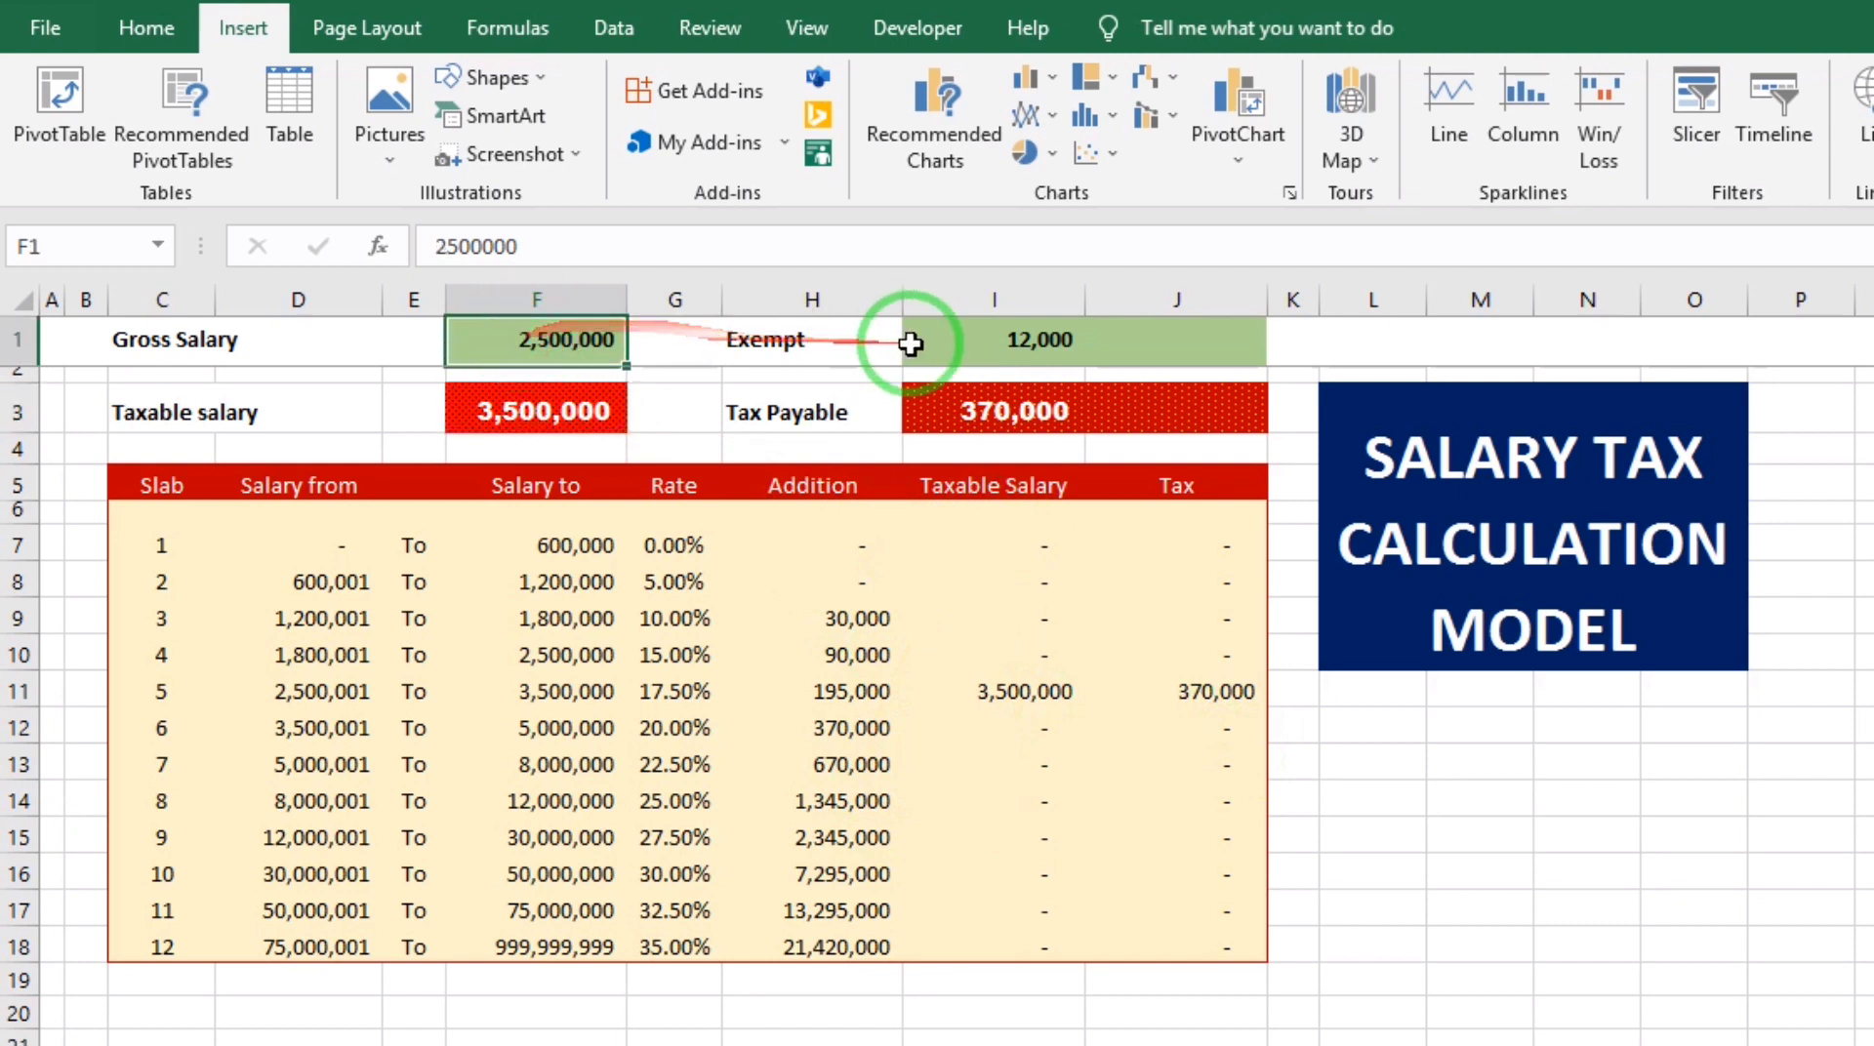
pyautogui.click(962, 343)
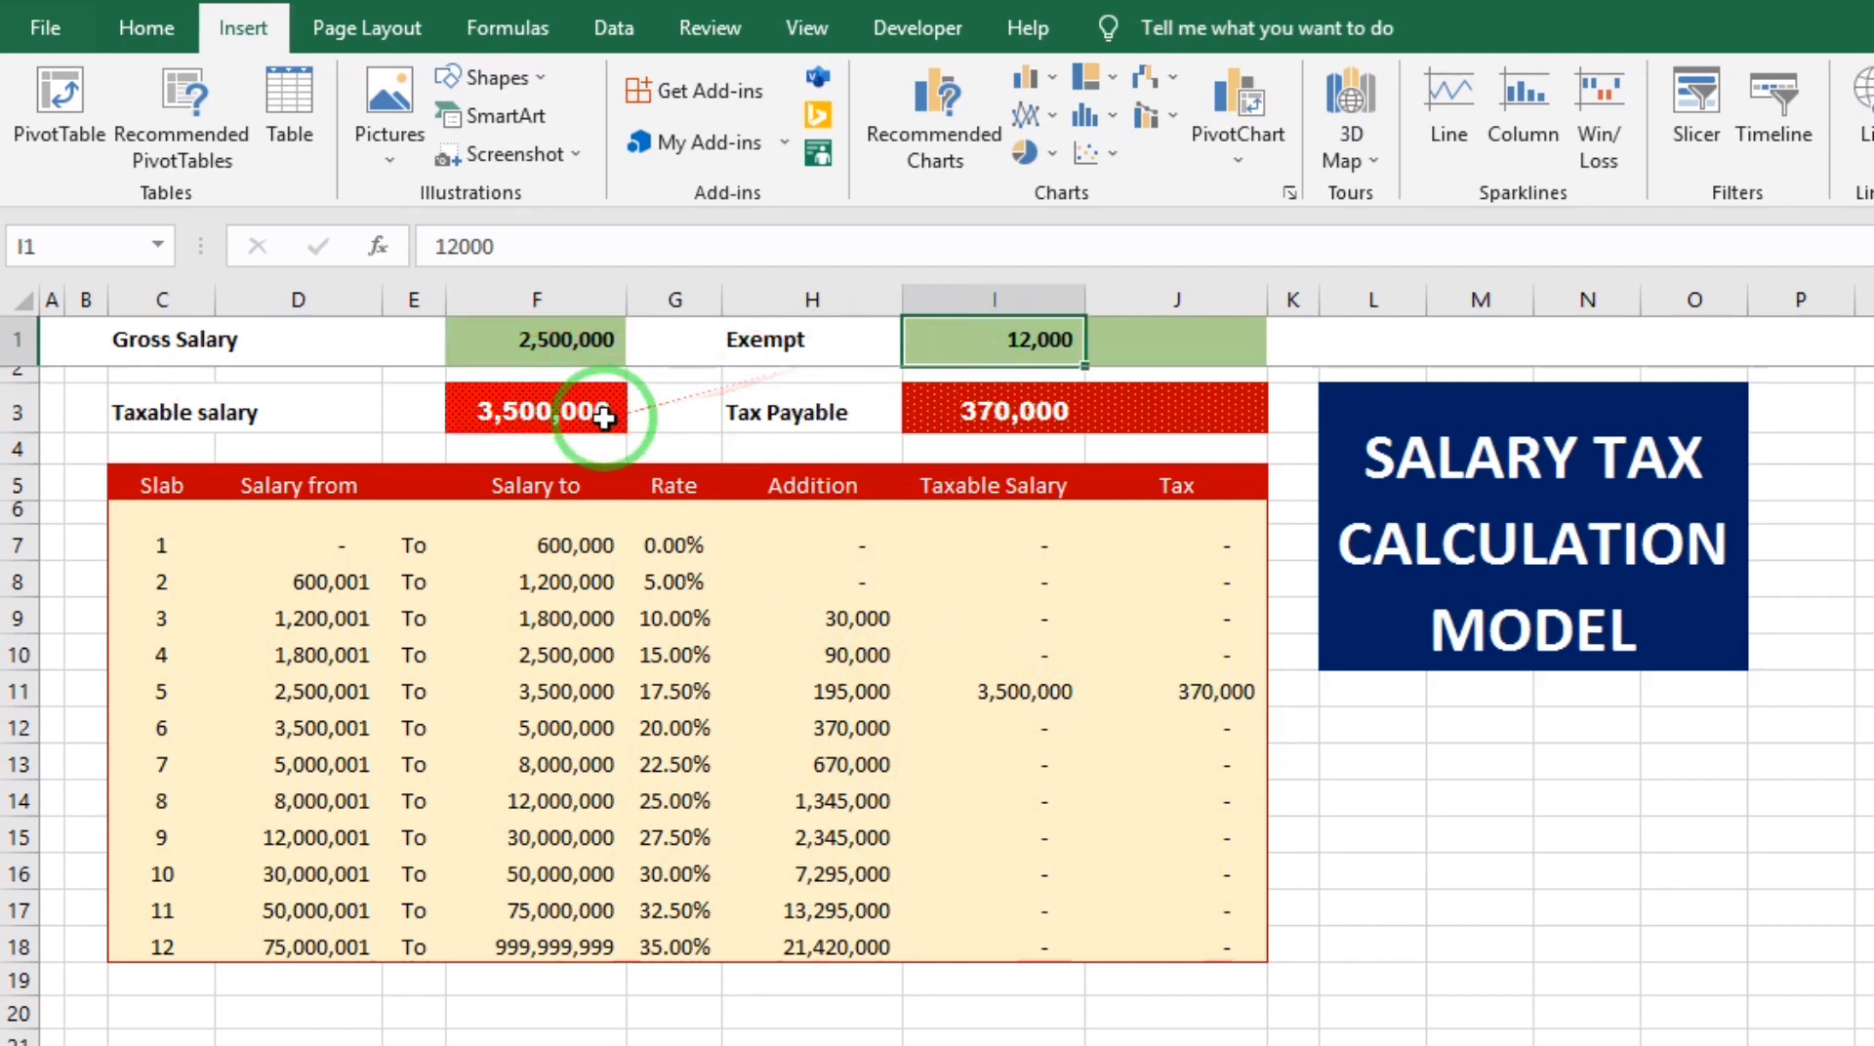
pyautogui.click(523, 411)
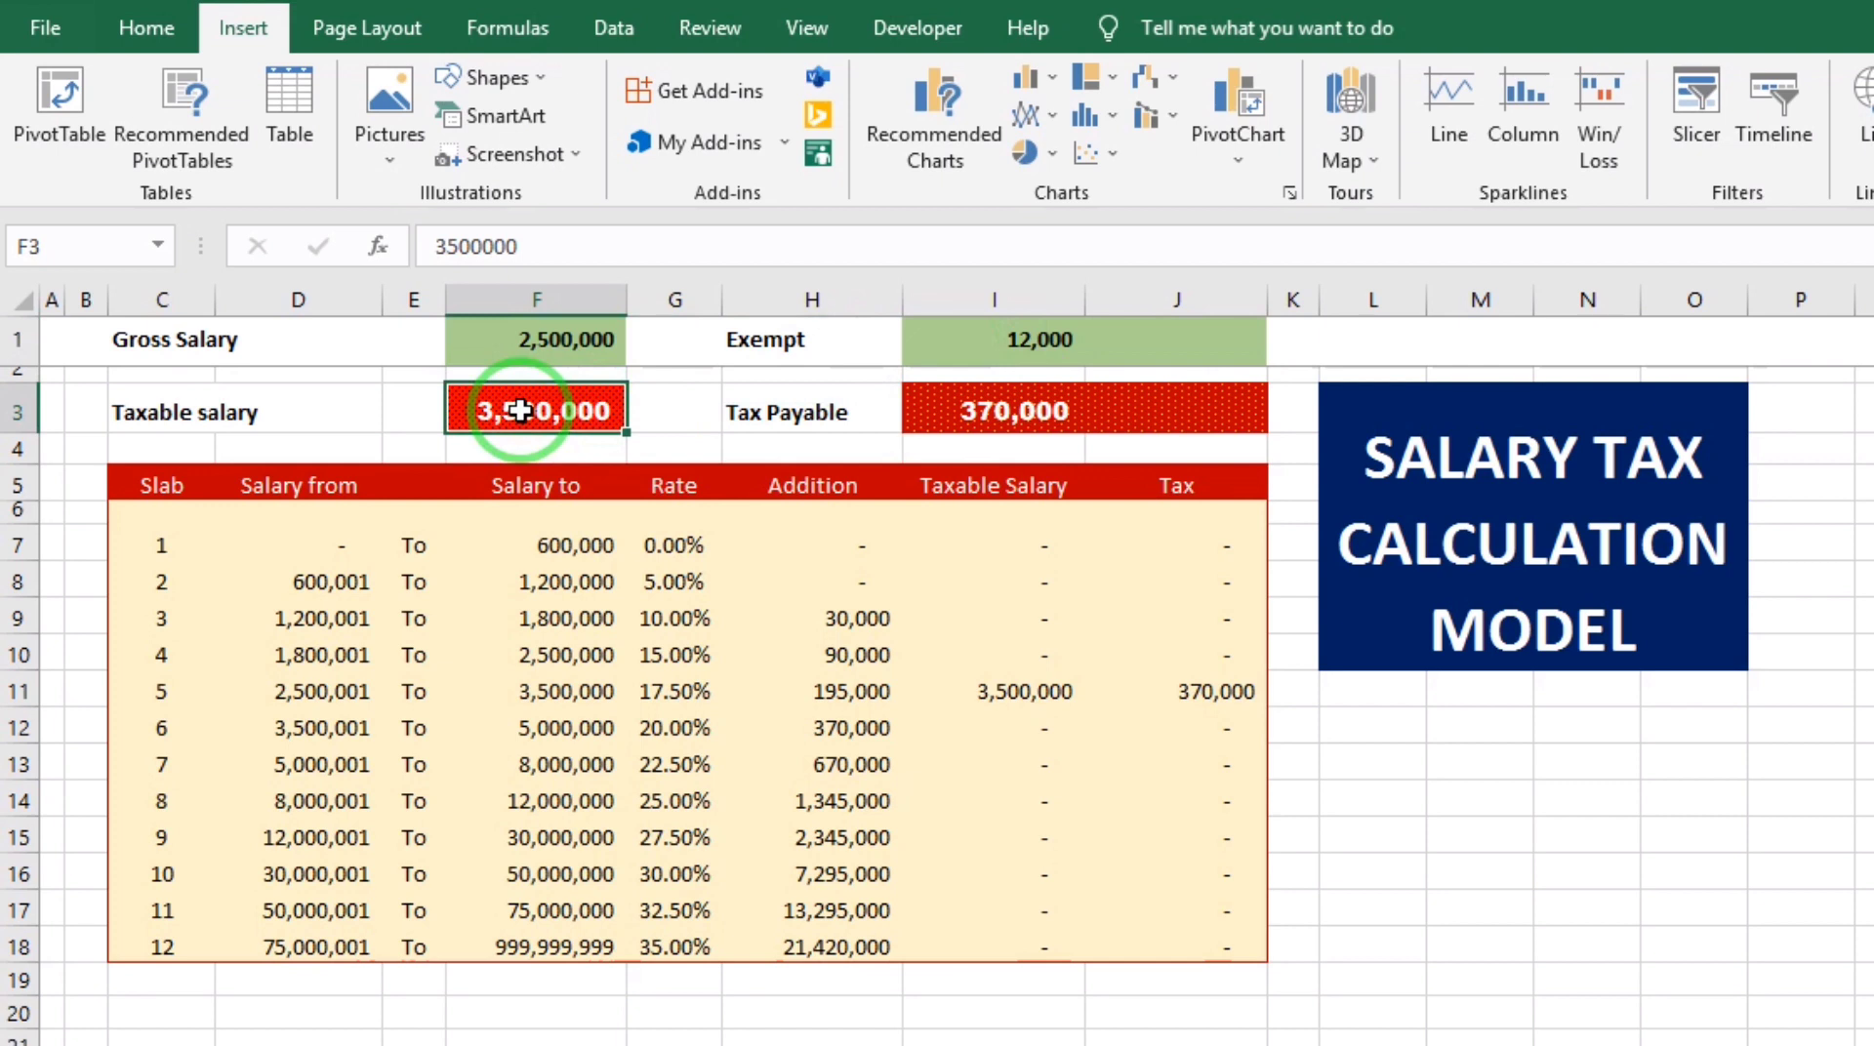
pyautogui.click(534, 341)
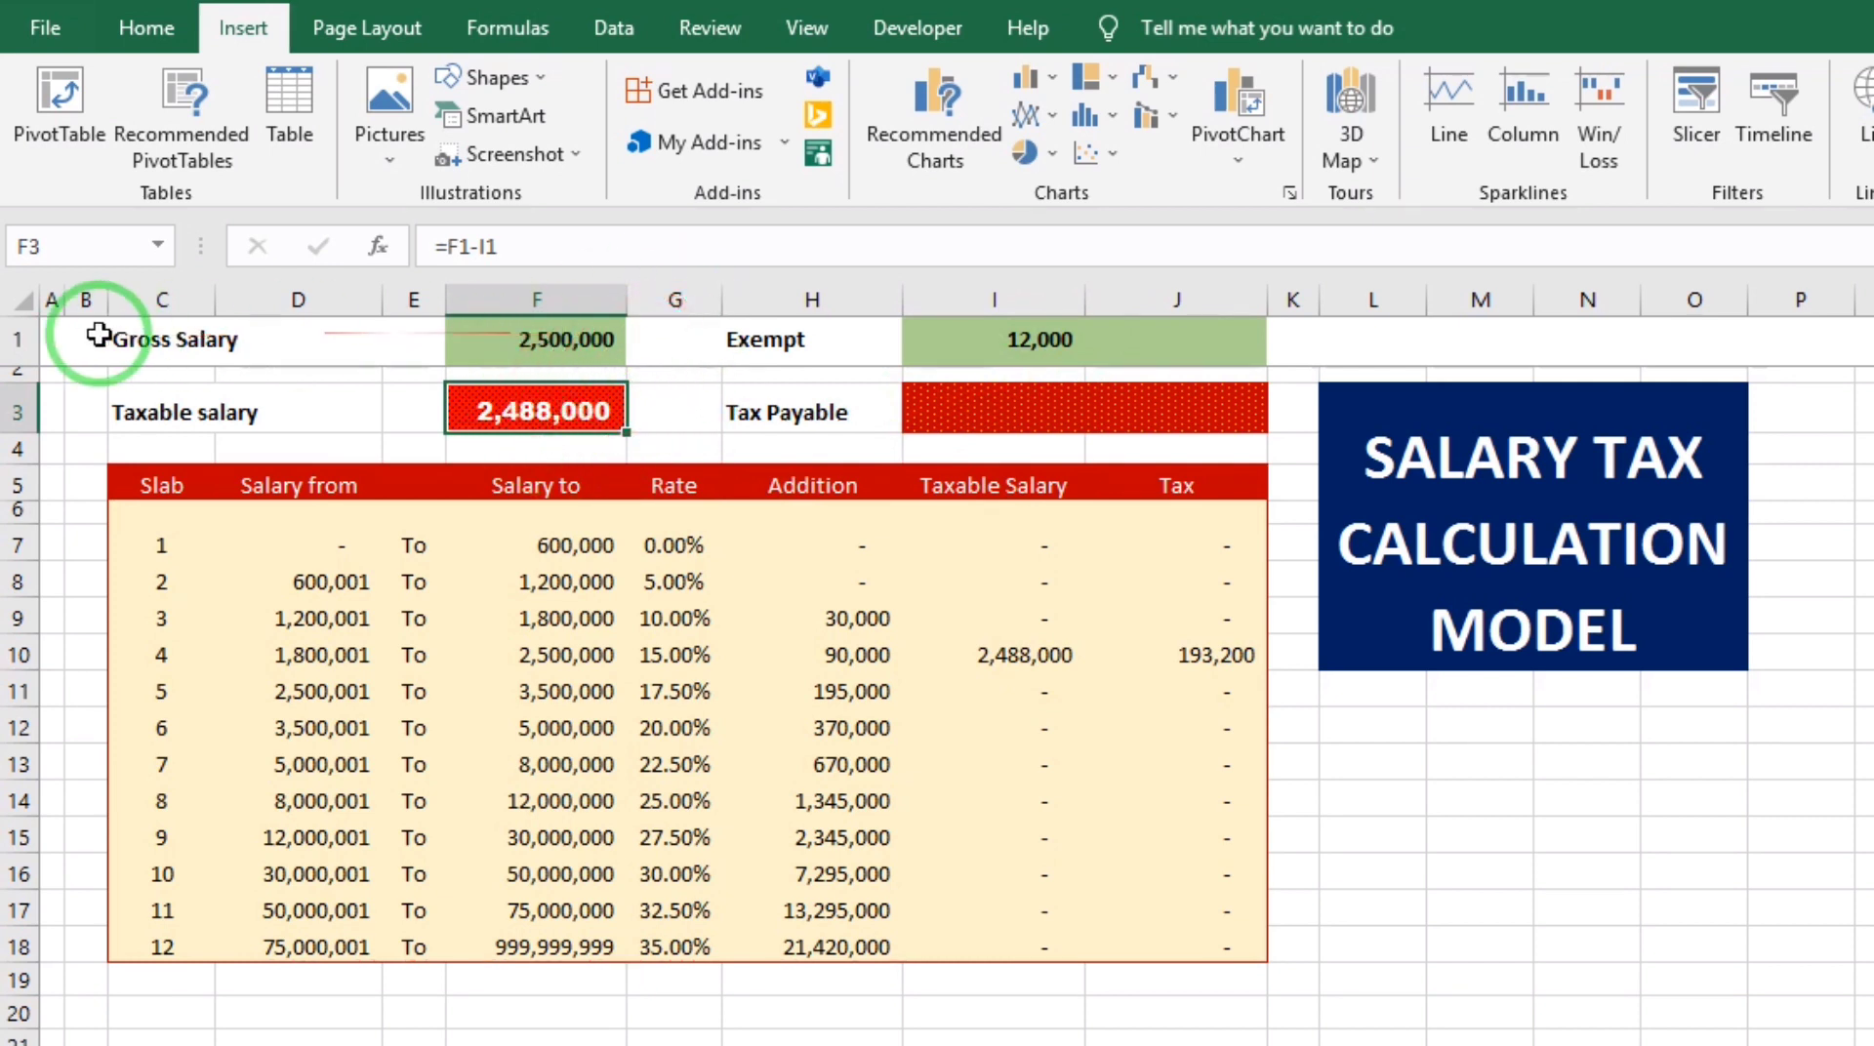
pyautogui.click(16, 340)
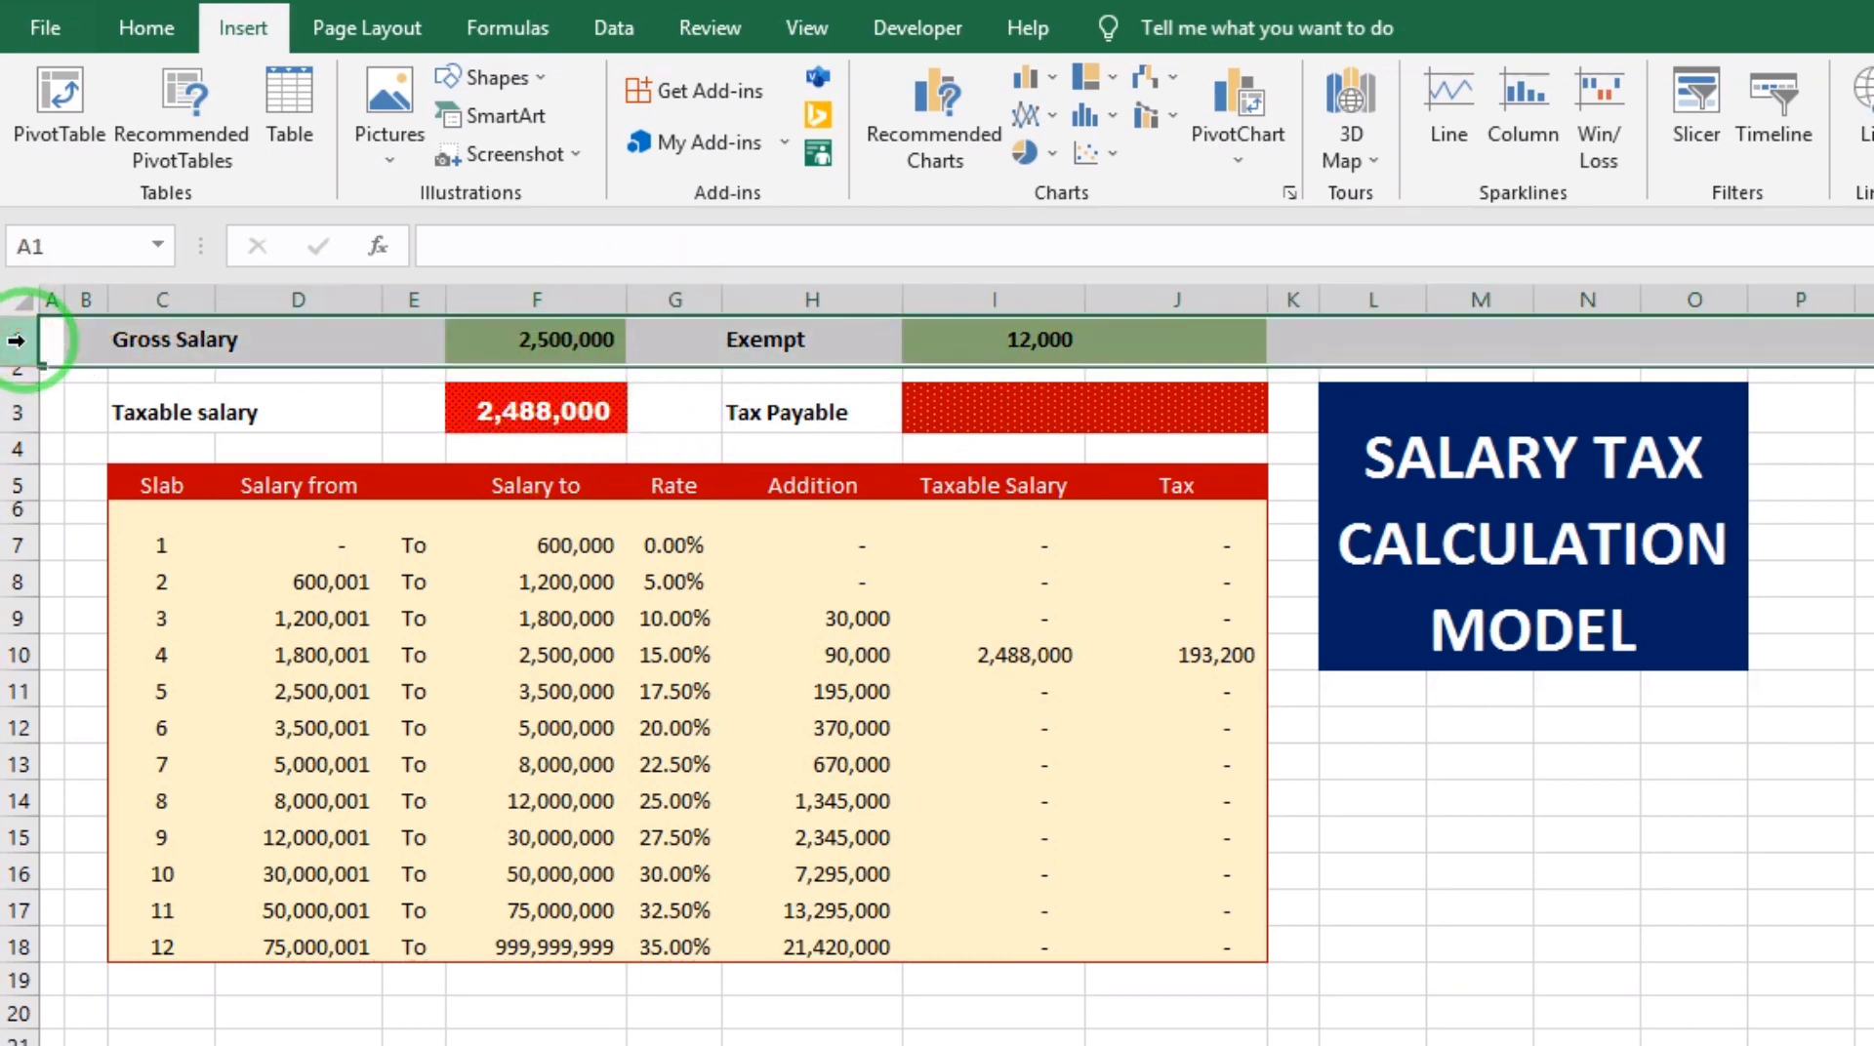
# - Replace the Taxable salary formula in F3 with a test value of 7800000
pyautogui.click(502, 417)
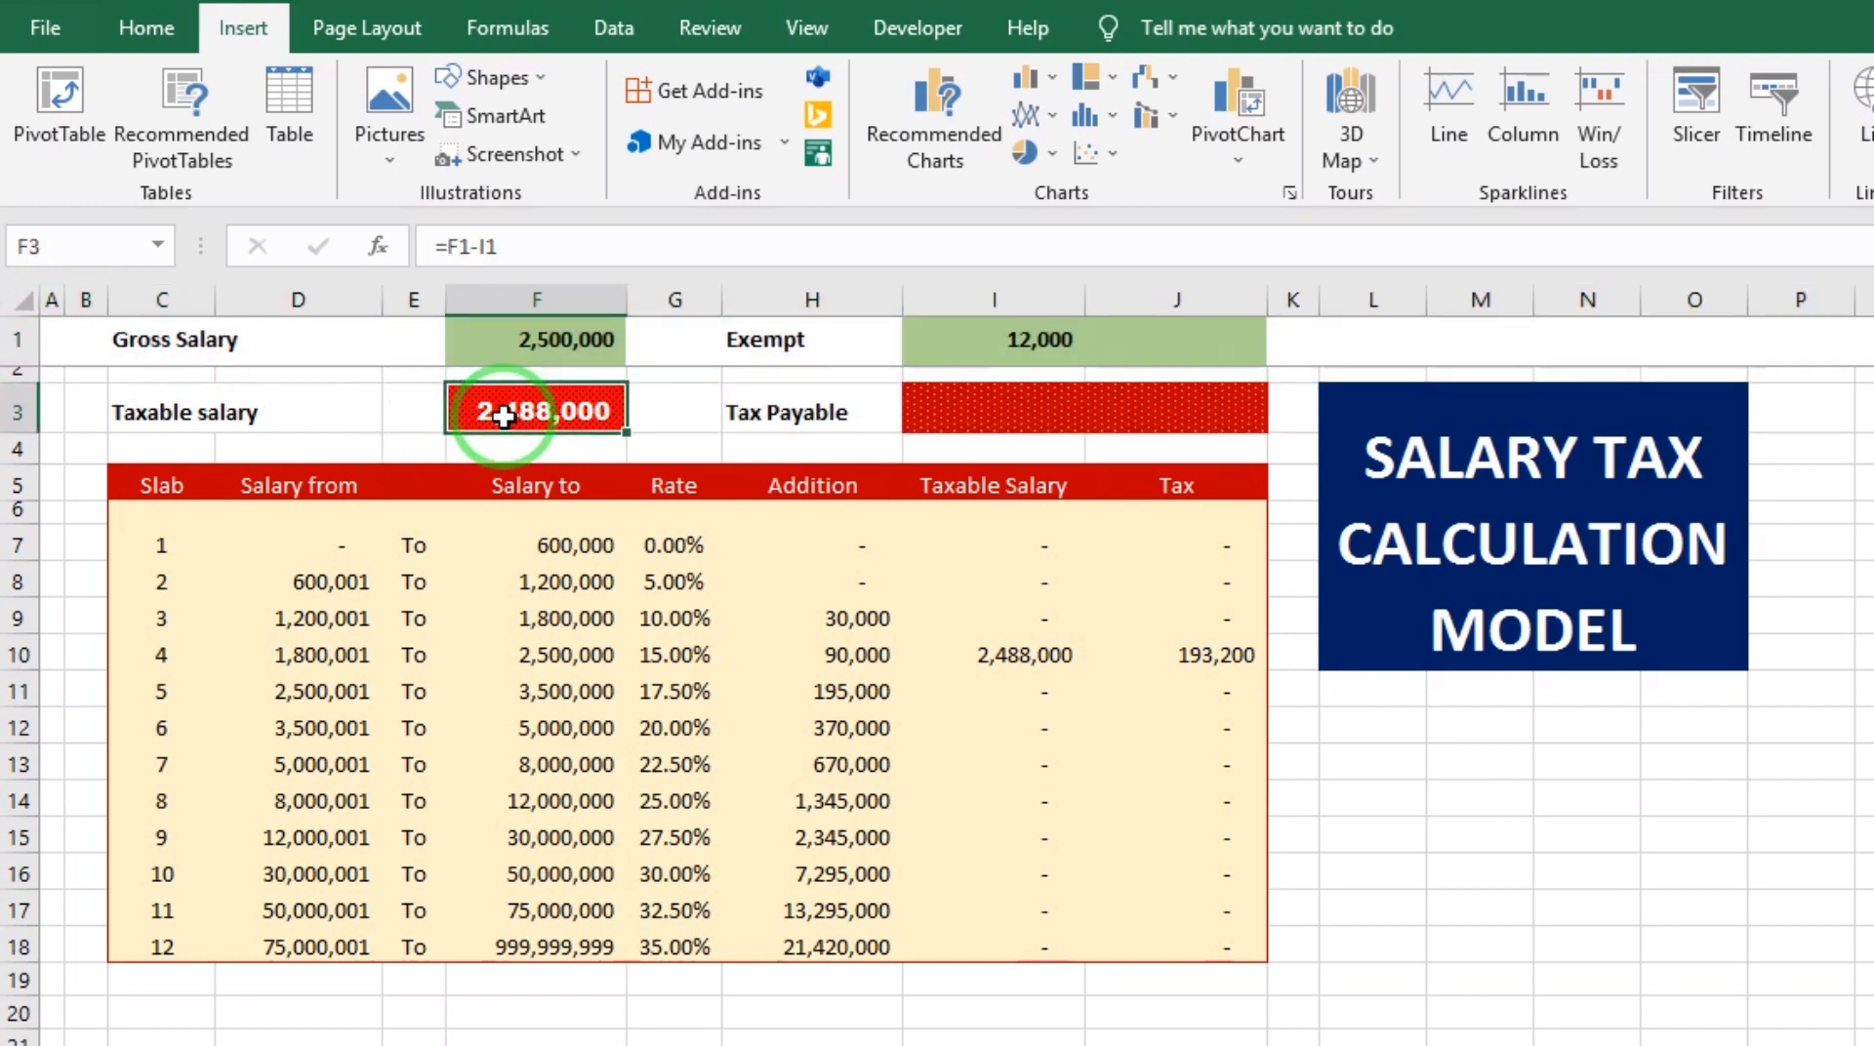
pyautogui.write('7,800,')
pyautogui.write('000')
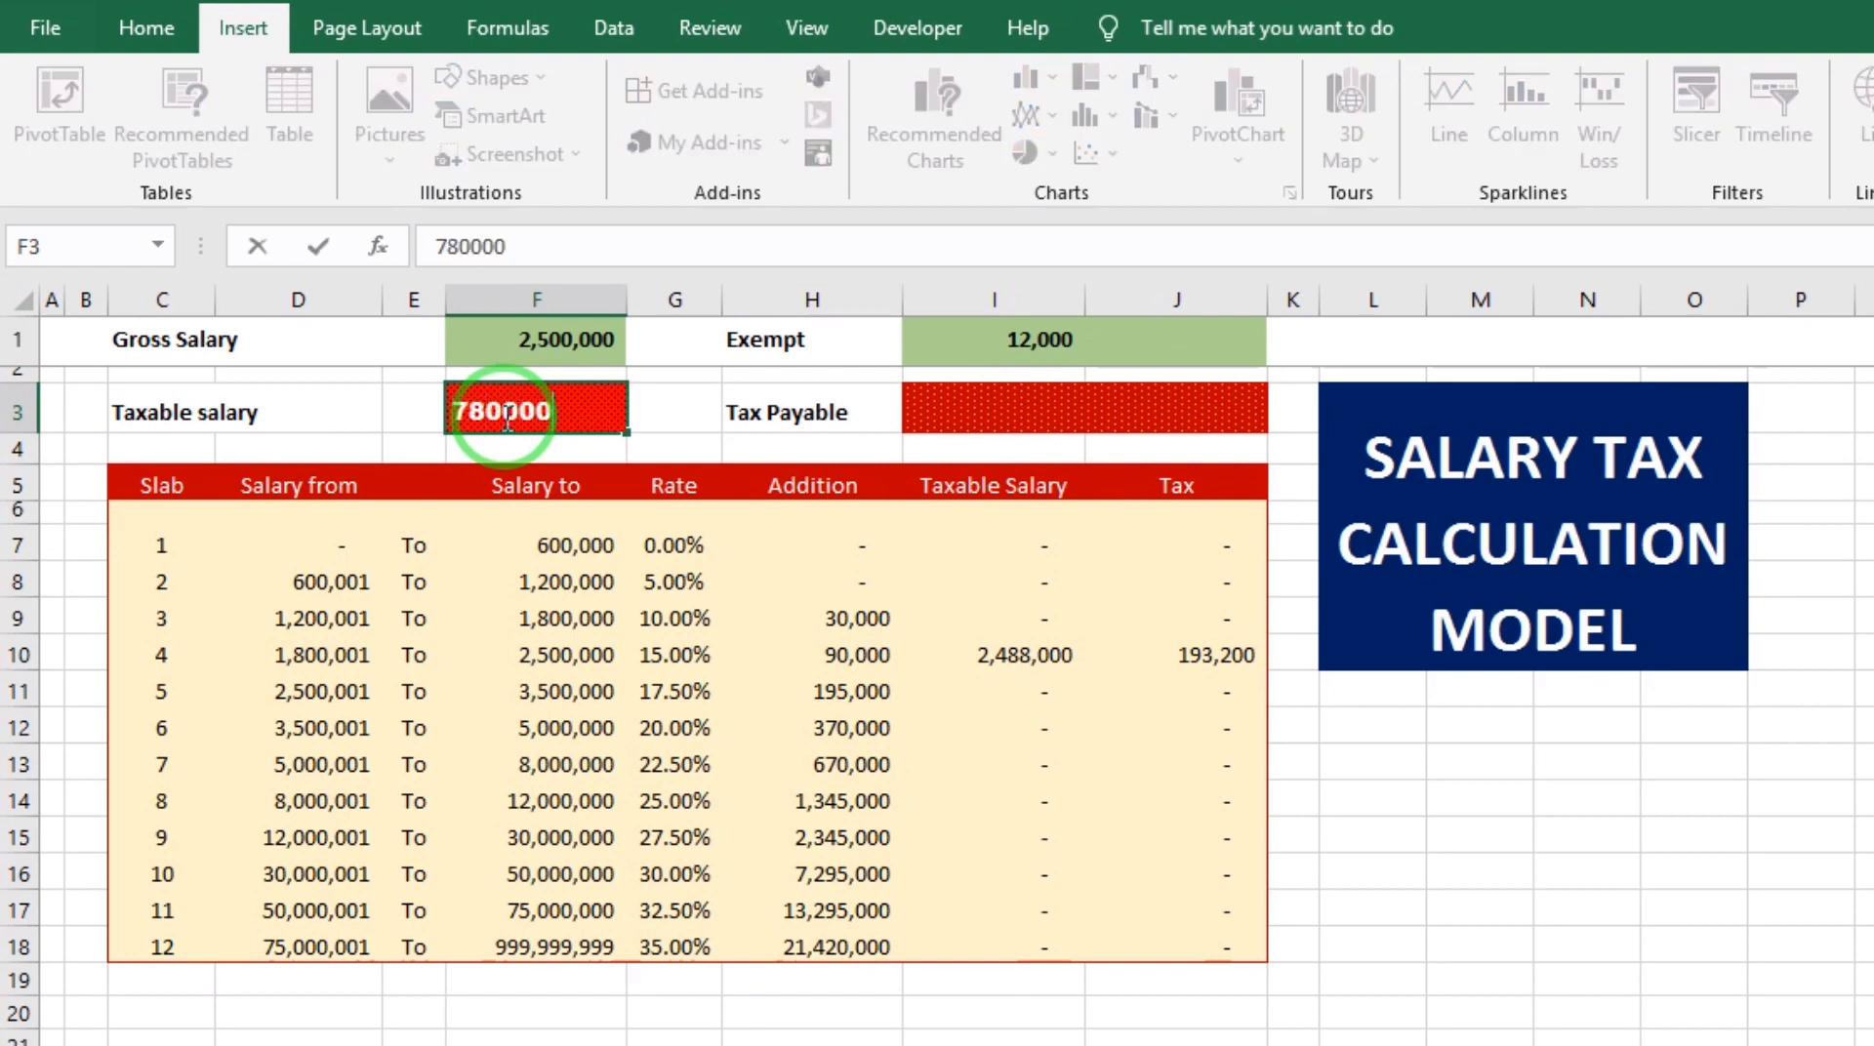
pyautogui.press('Return')
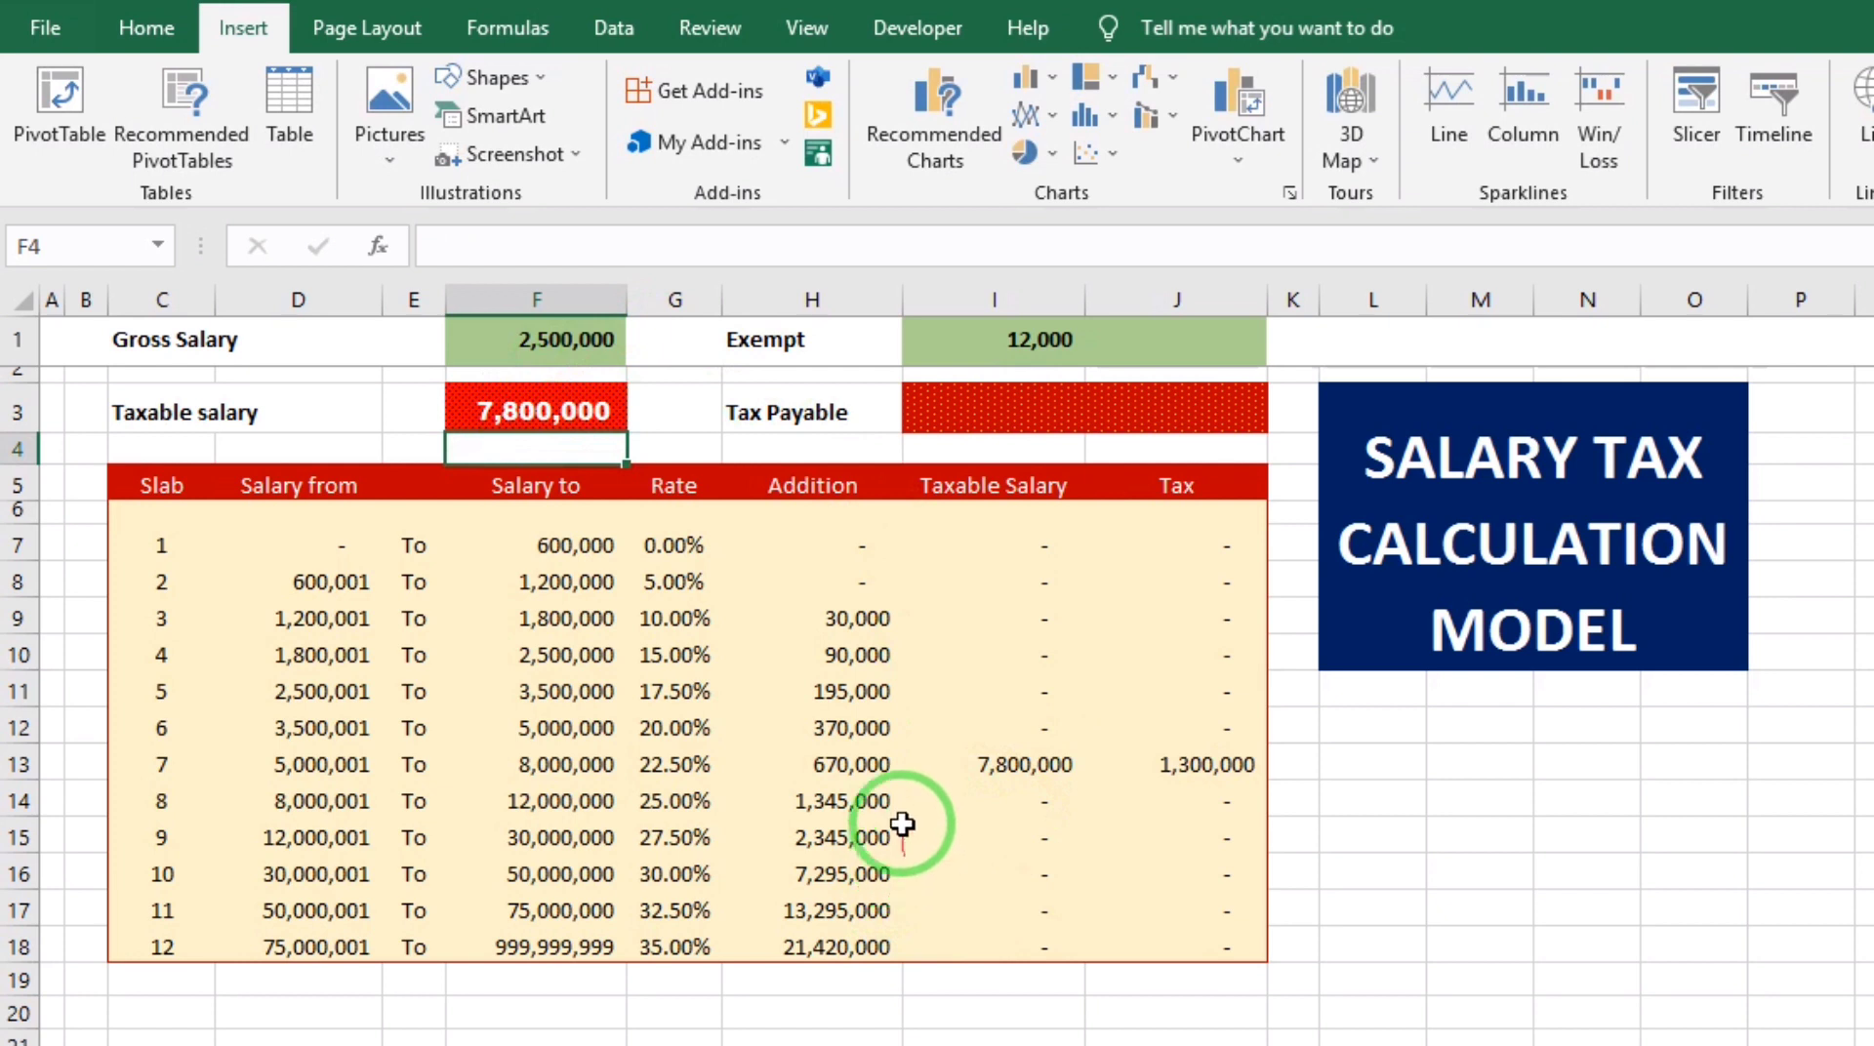
# - Total the slab taxes for Tax Payable by entering =SUM(J7:J18) in I3
pyautogui.click(966, 409)
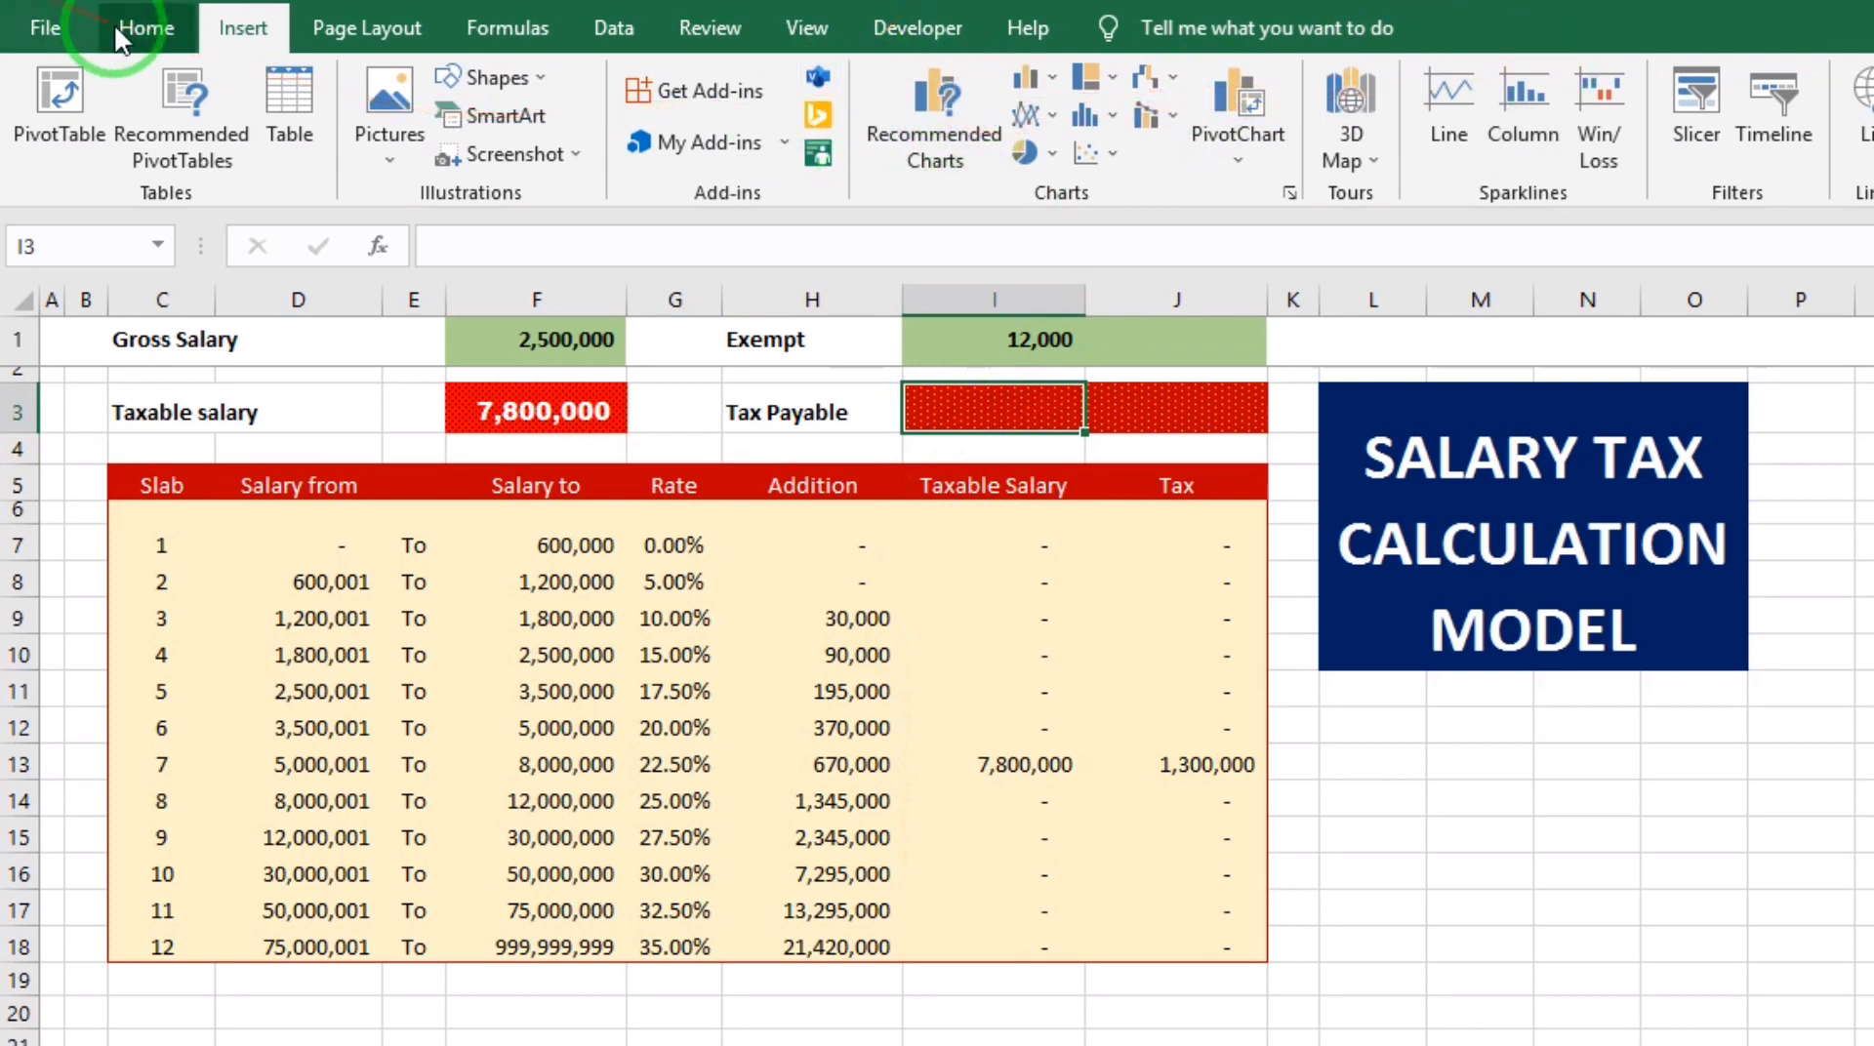
pyautogui.click(147, 28)
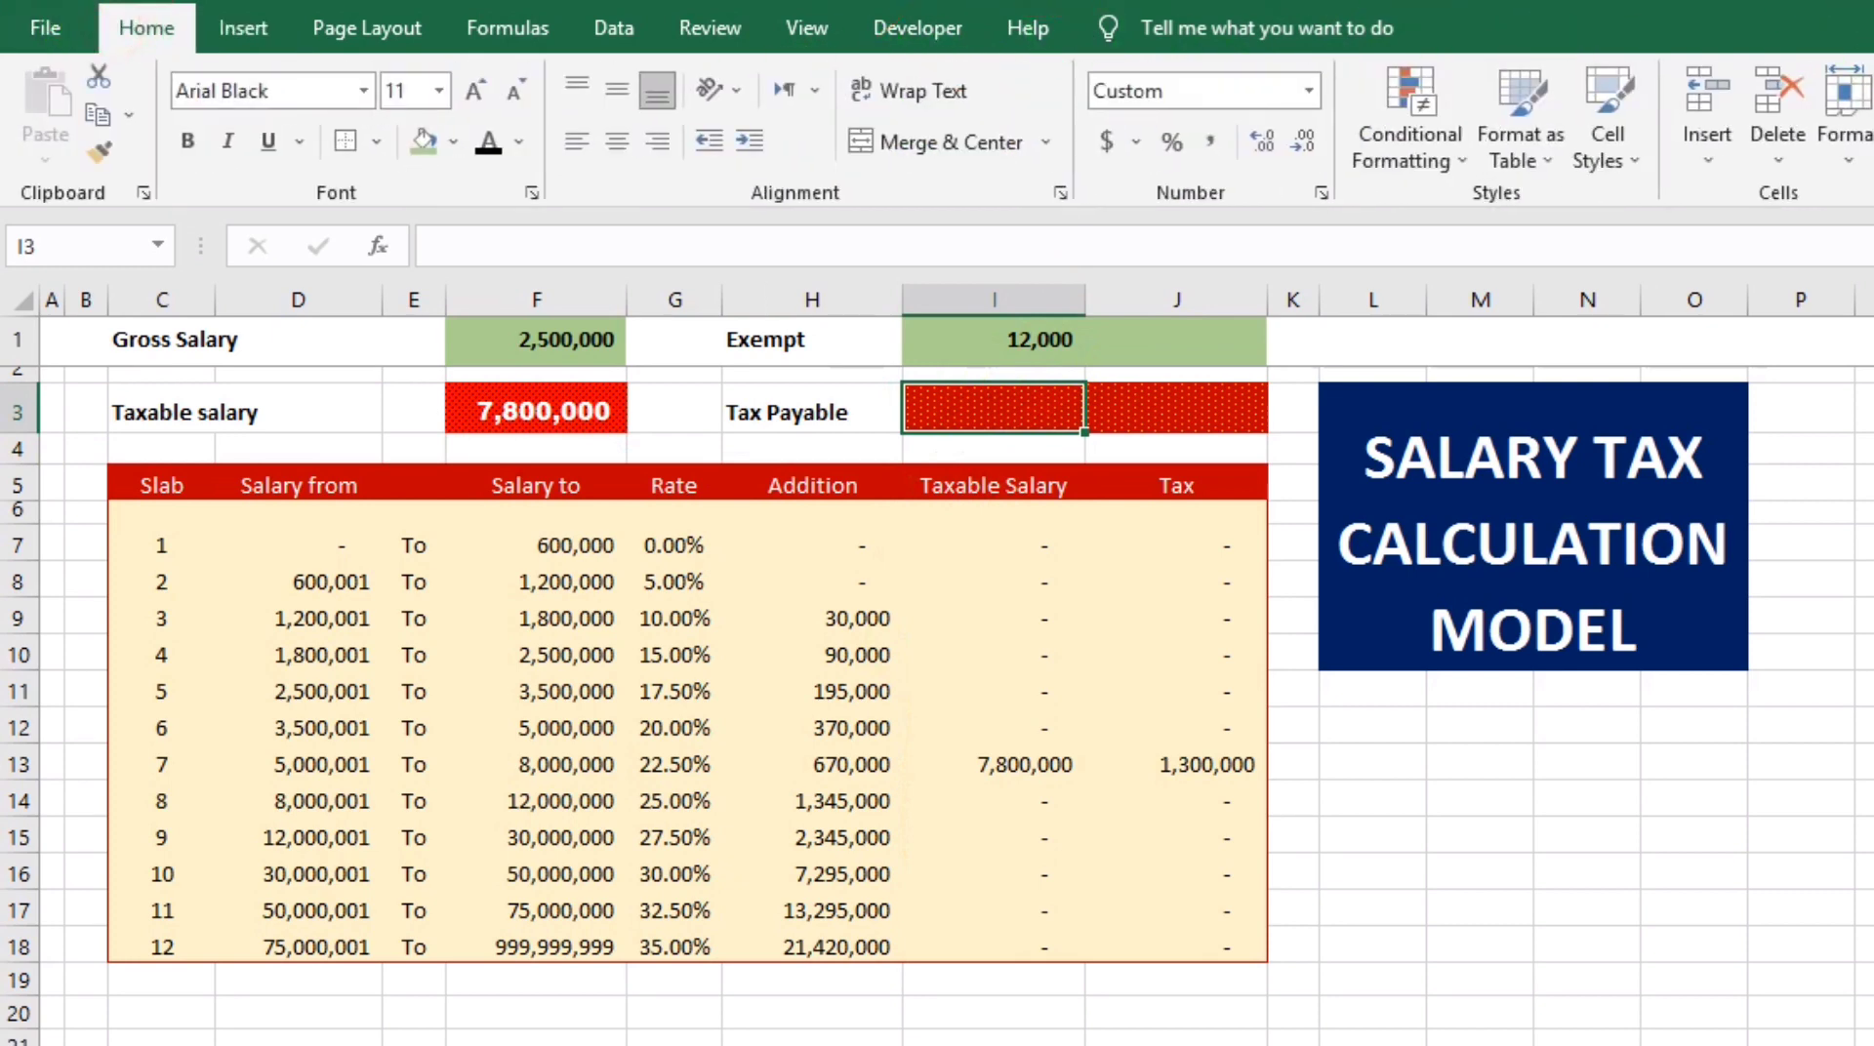
pyautogui.write('=SUM(')
pyautogui.moveTo(1218, 537); pyautogui.dragTo(1240, 945)
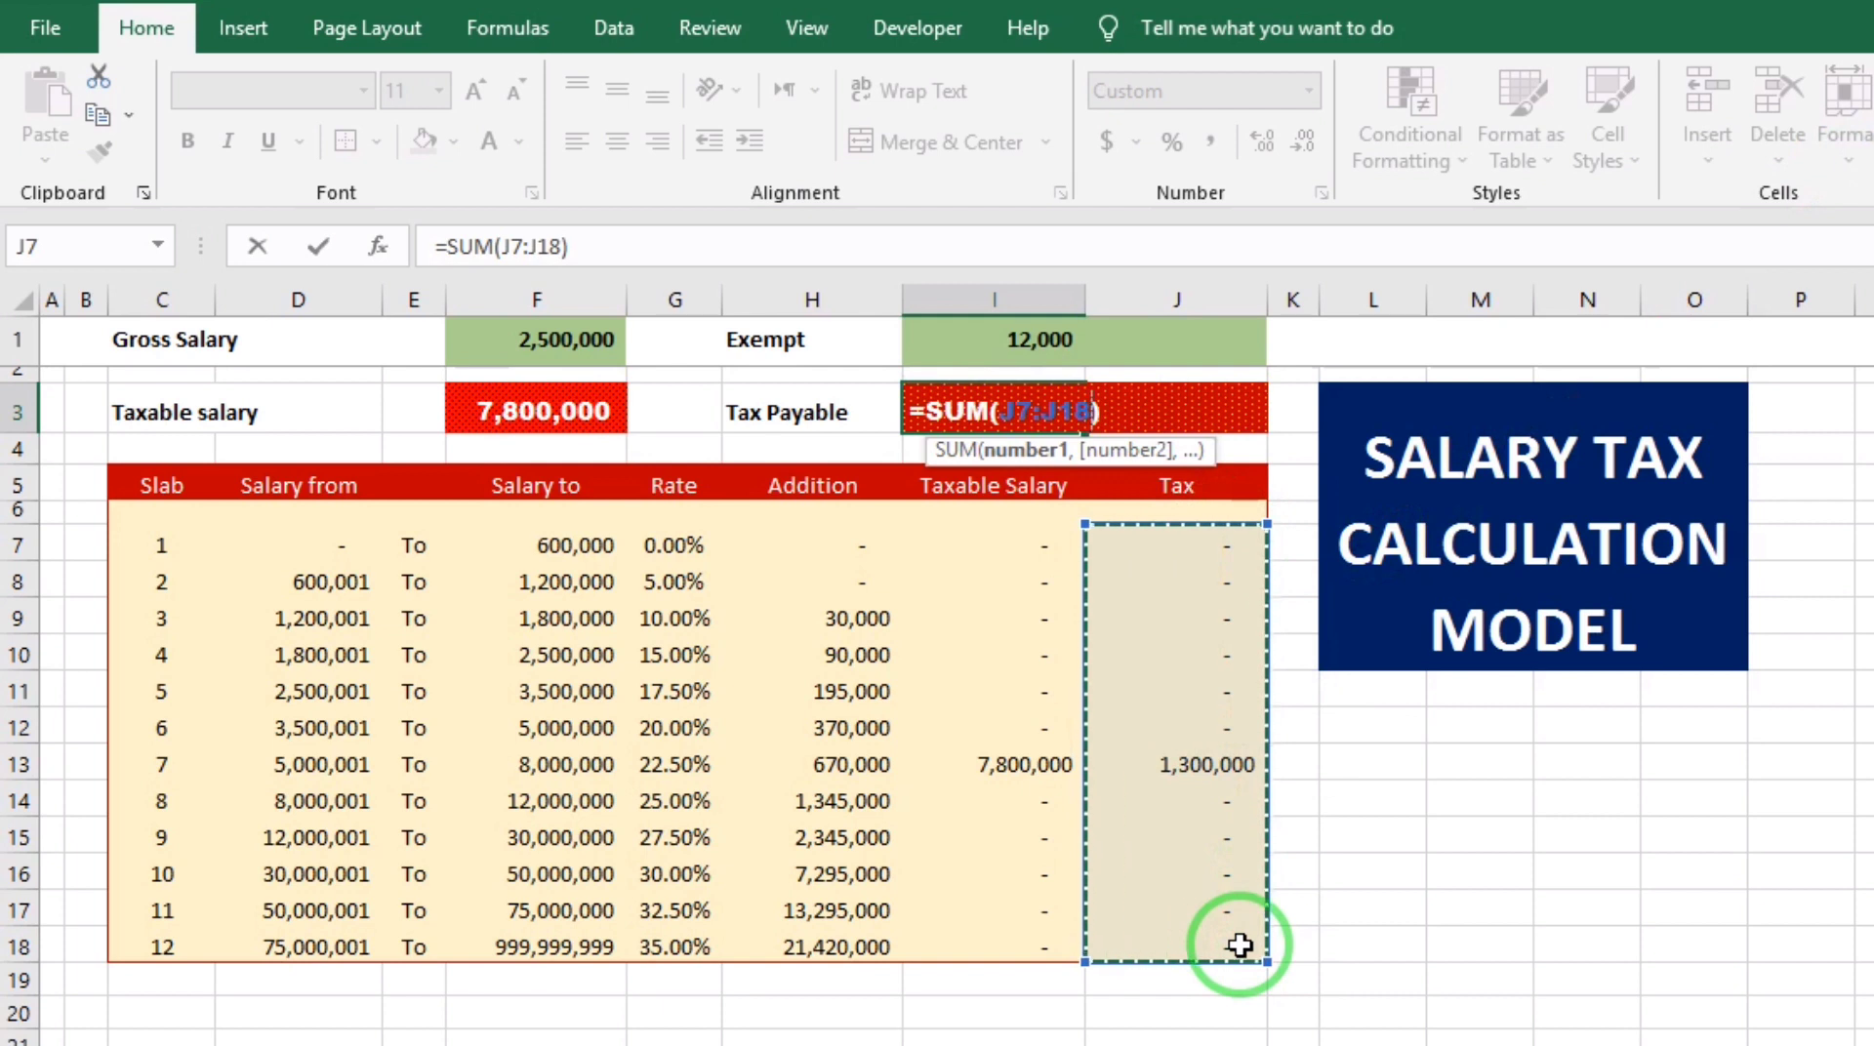
pyautogui.press('Return')
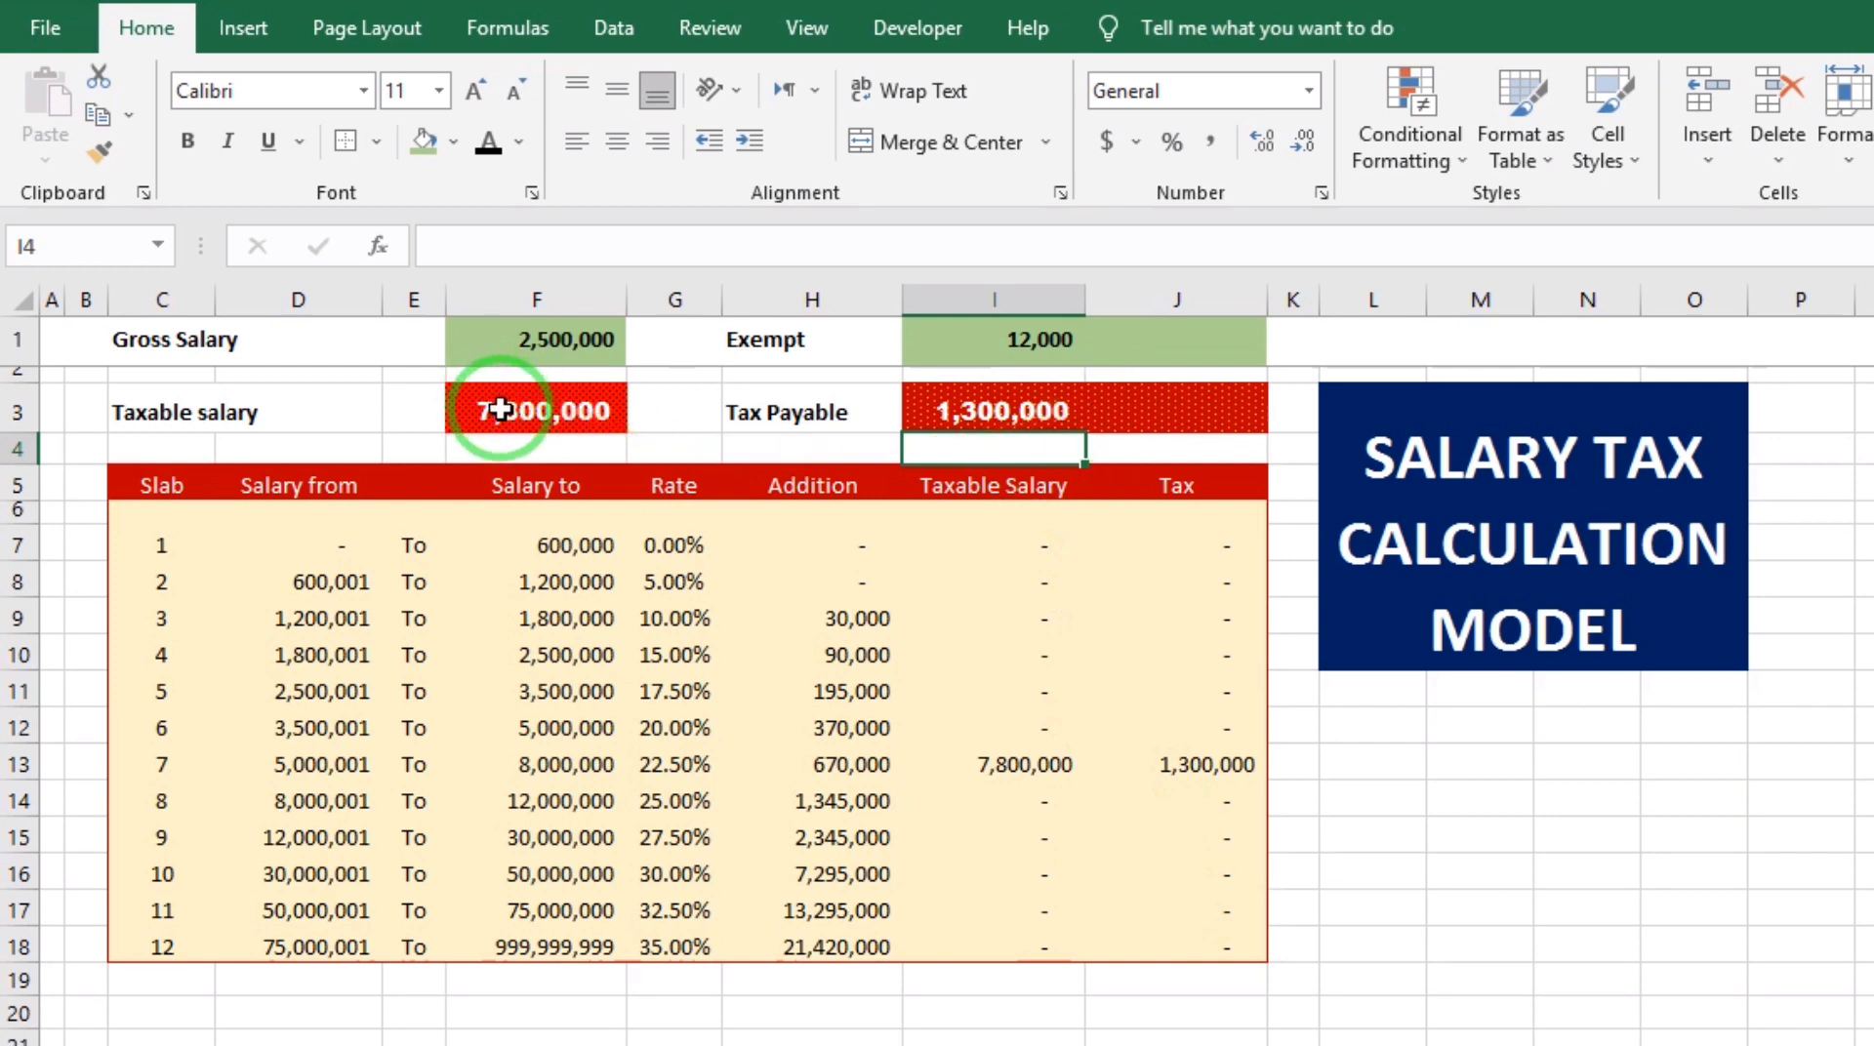
# - Check the Gross Salary and Exempt inputs in F1 and I1, and enter 51000000 as the test taxable salary in F3
pyautogui.click(518, 339)
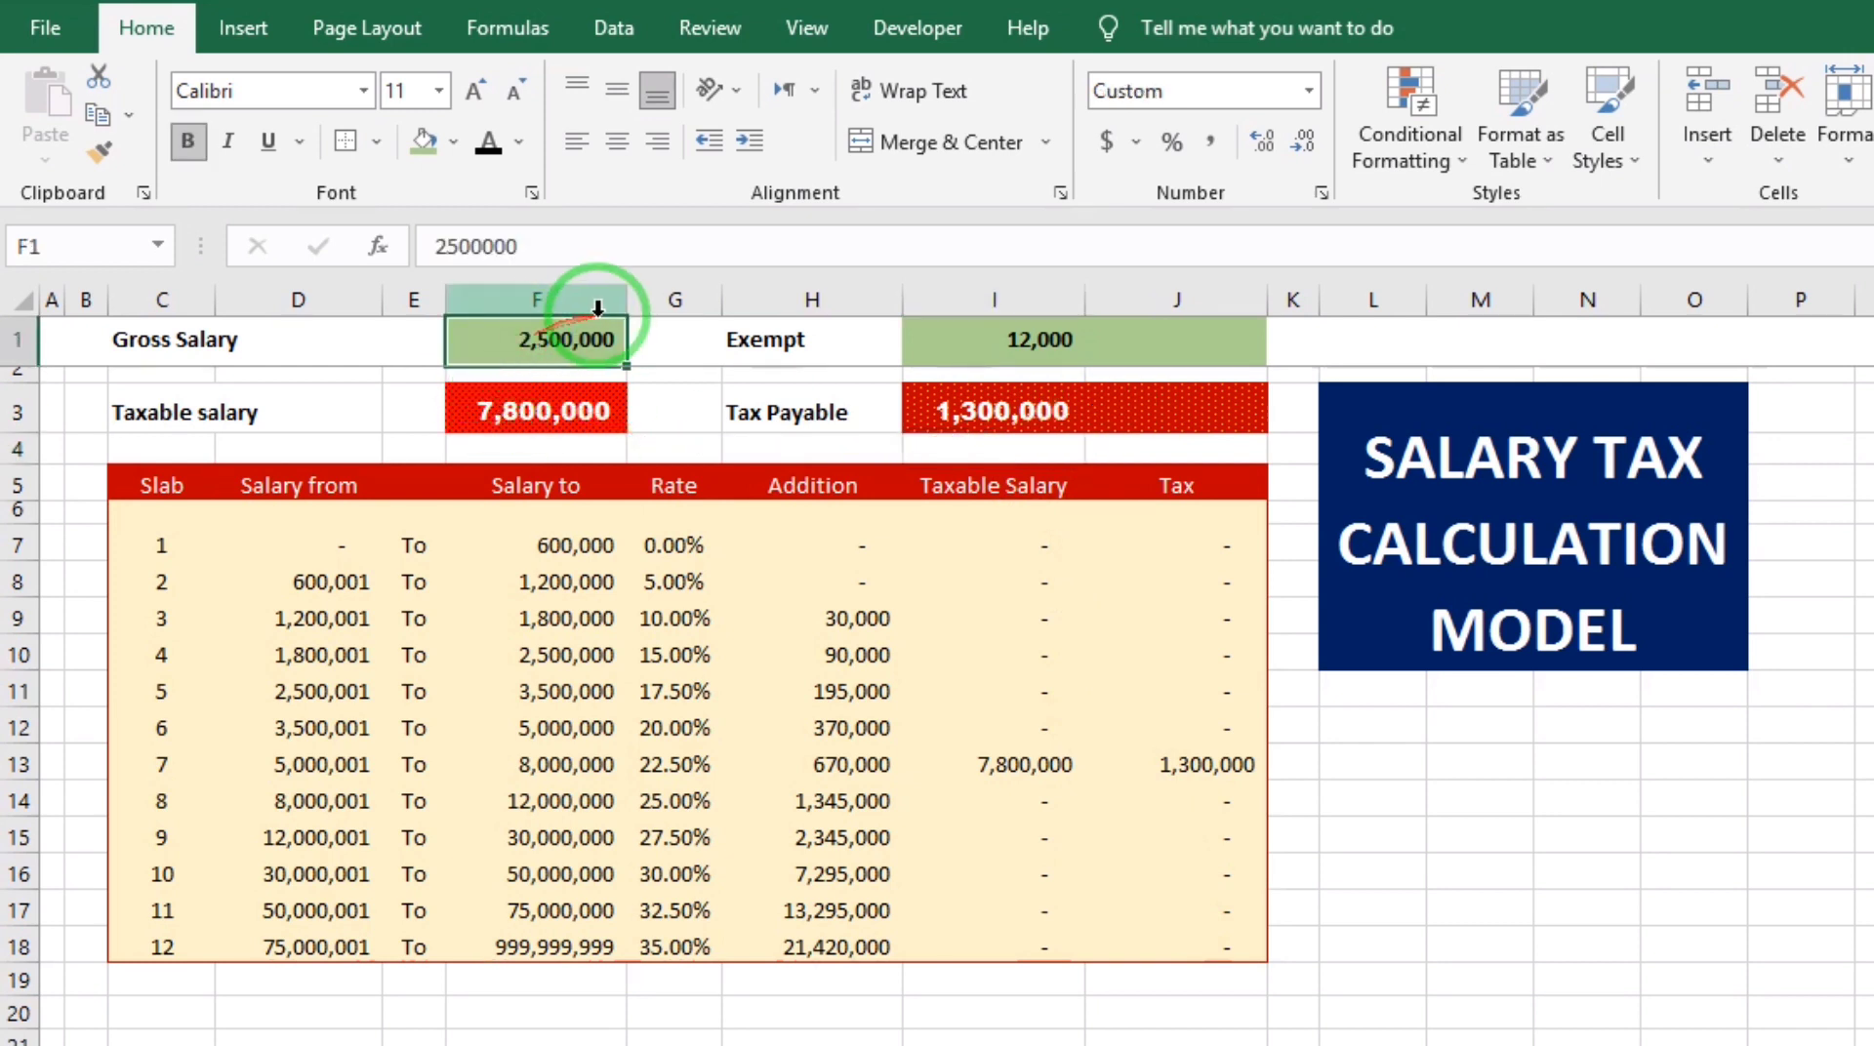
pyautogui.click(1051, 342)
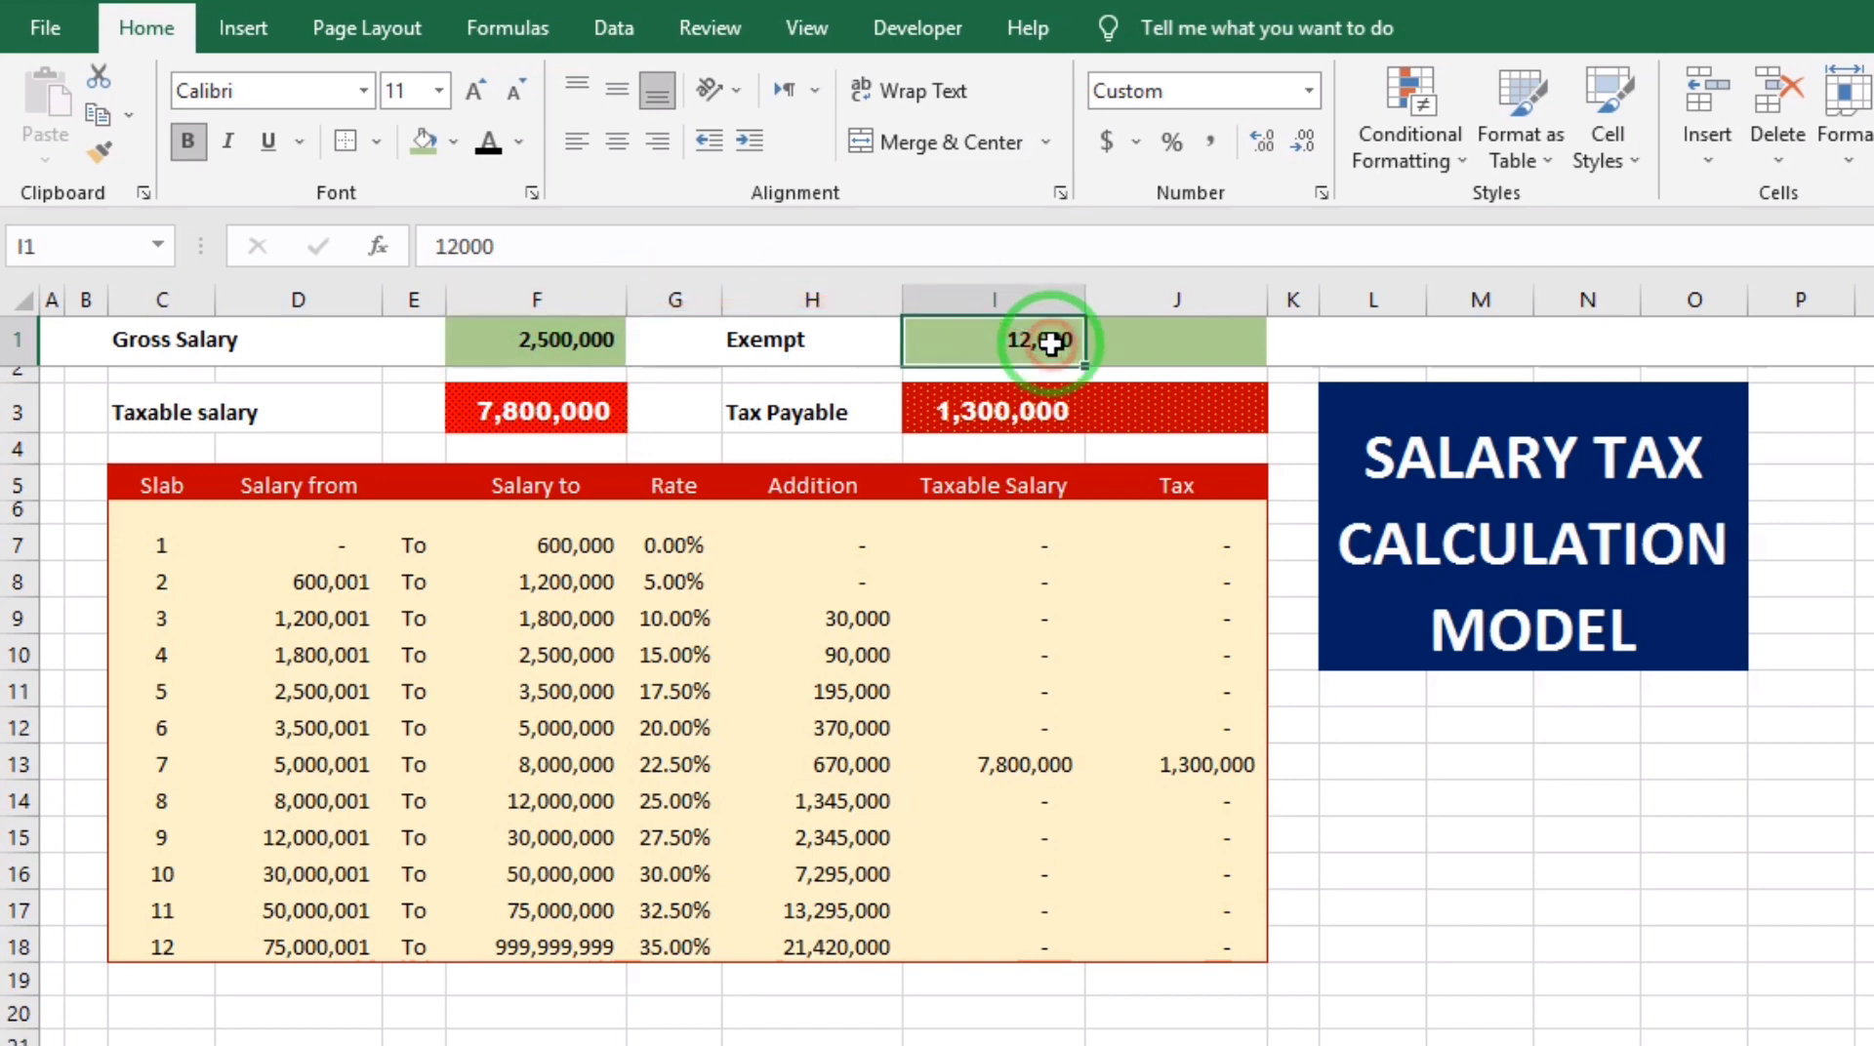
pyautogui.click(500, 408)
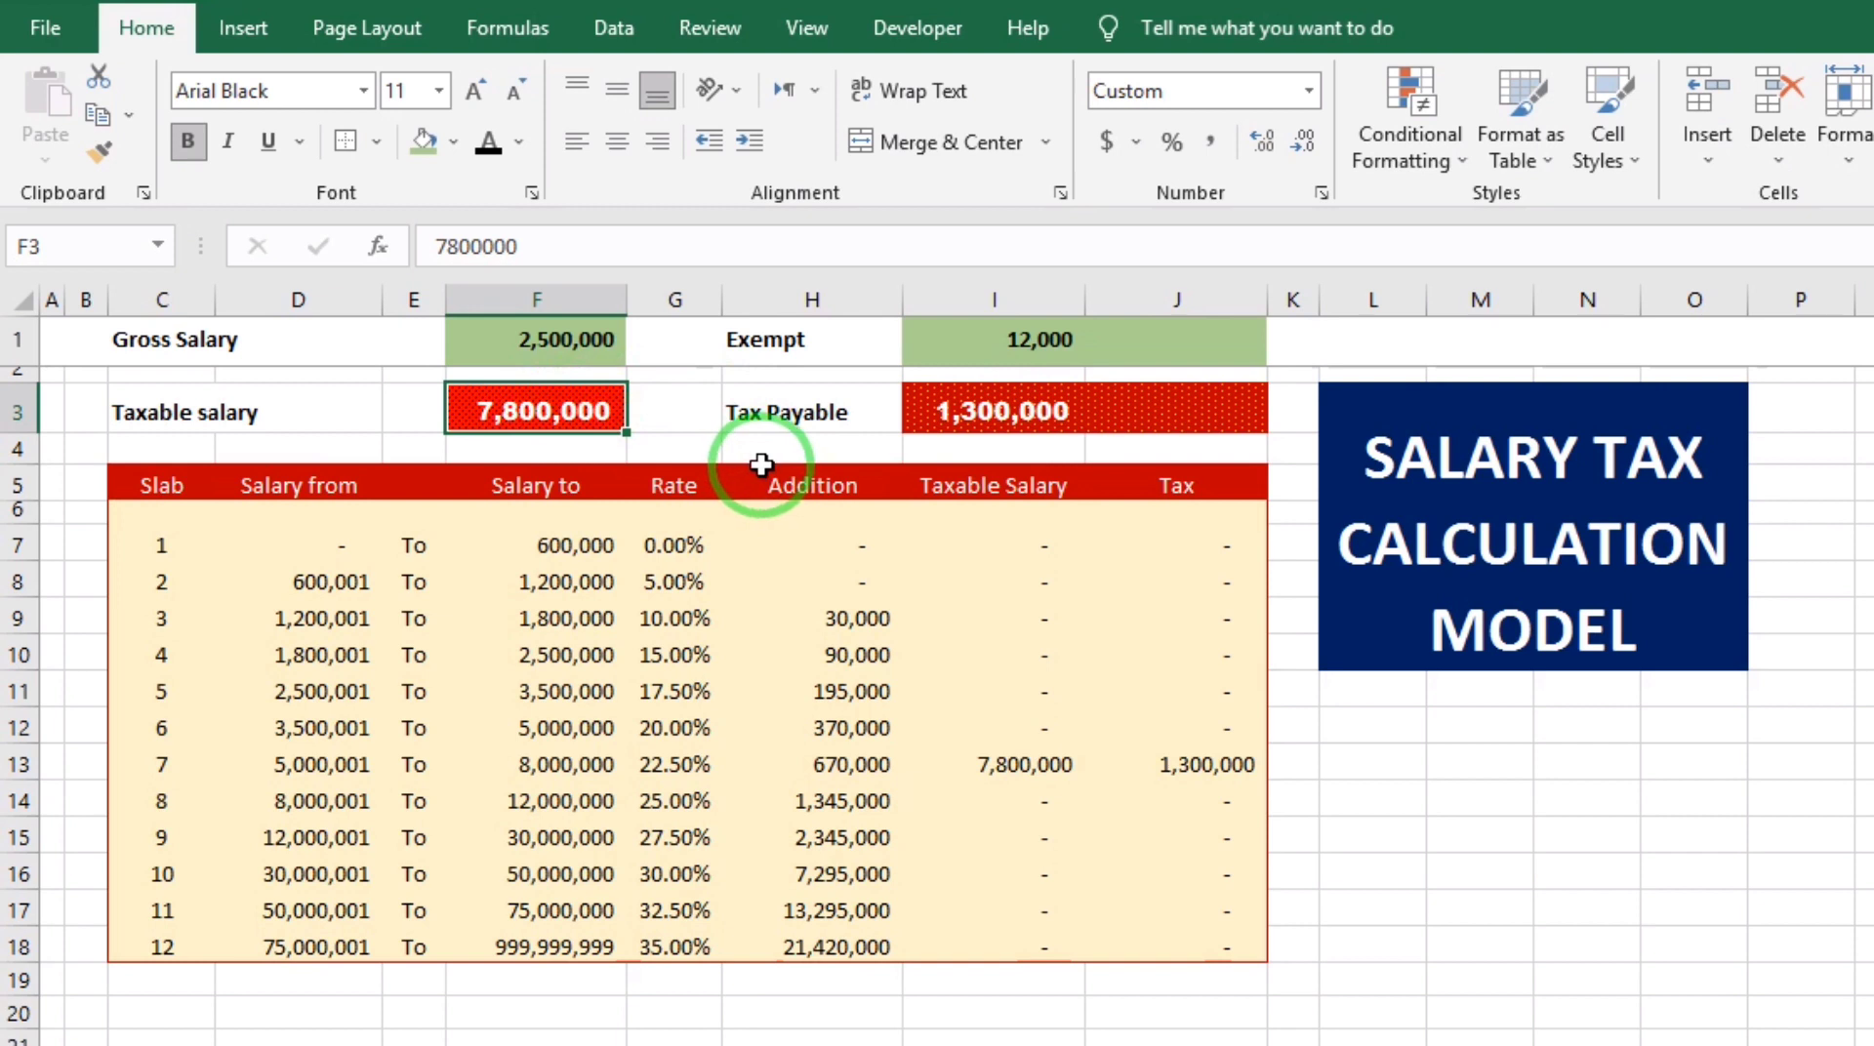
pyautogui.write('51')
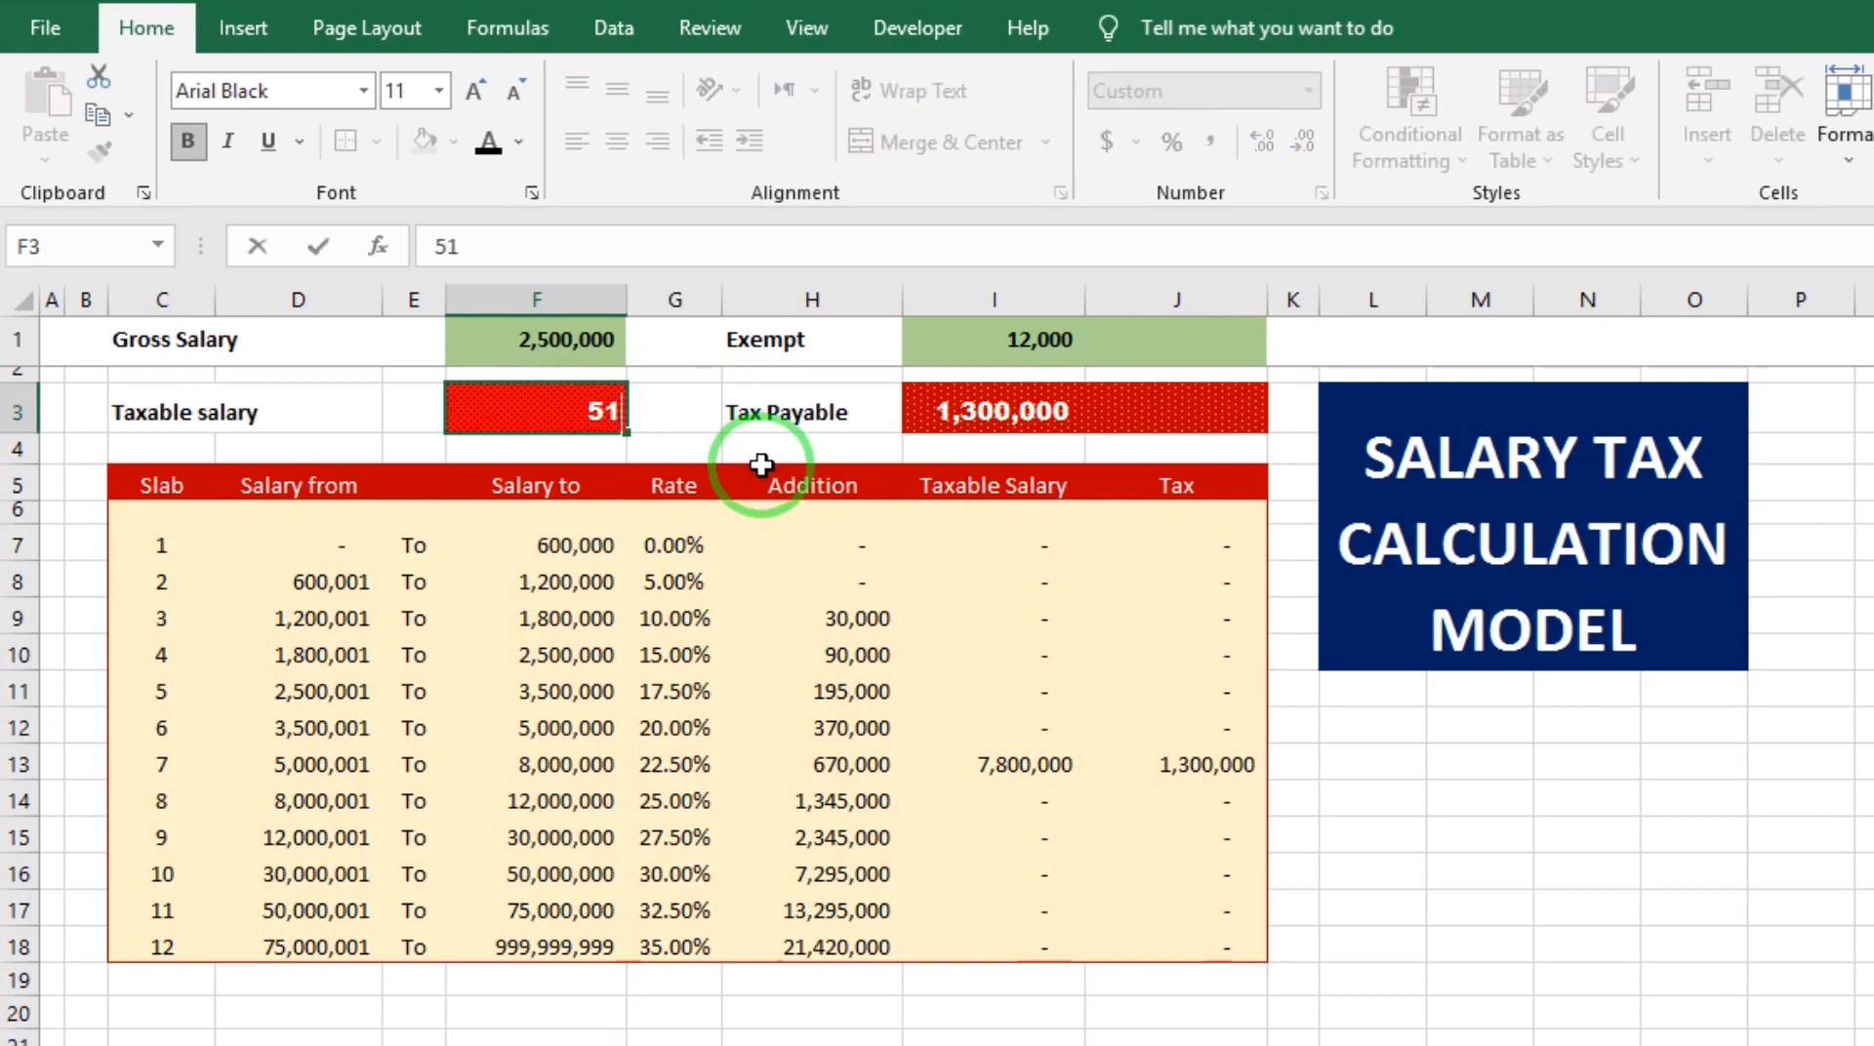
pyautogui.write('000000')
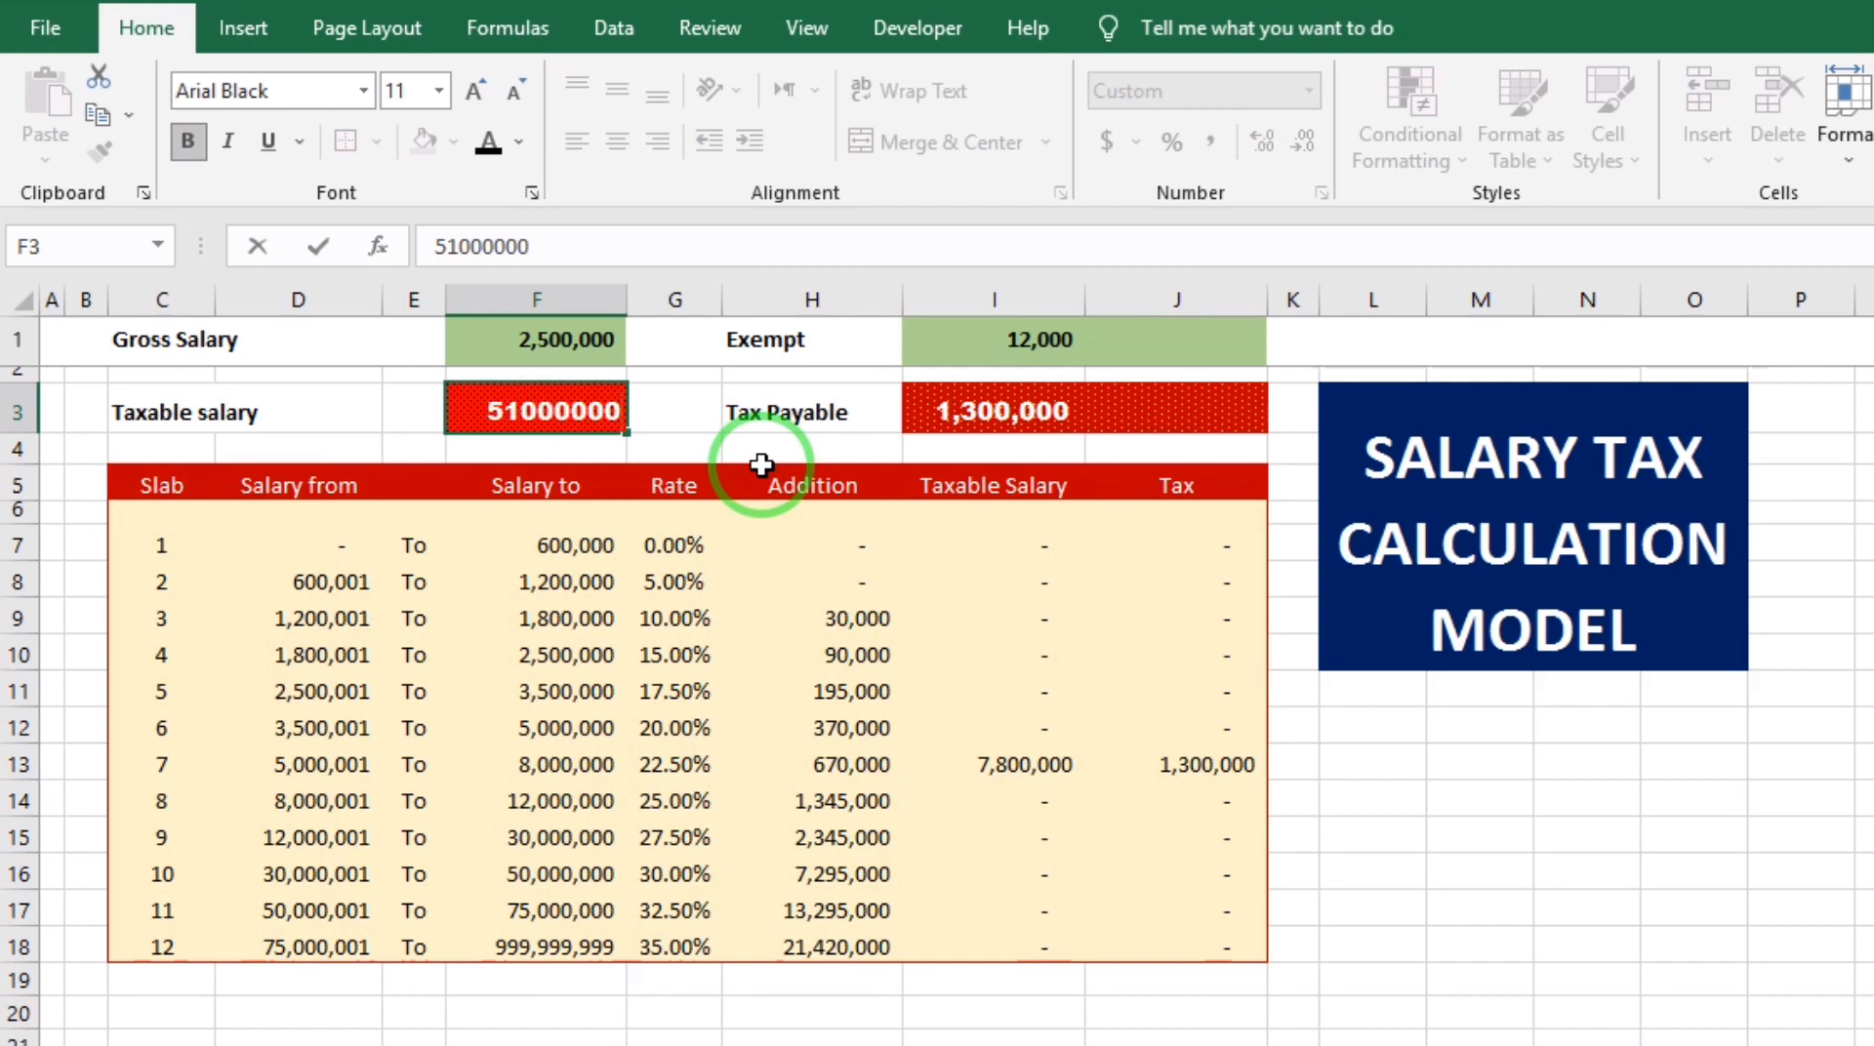
pyautogui.press('Return')
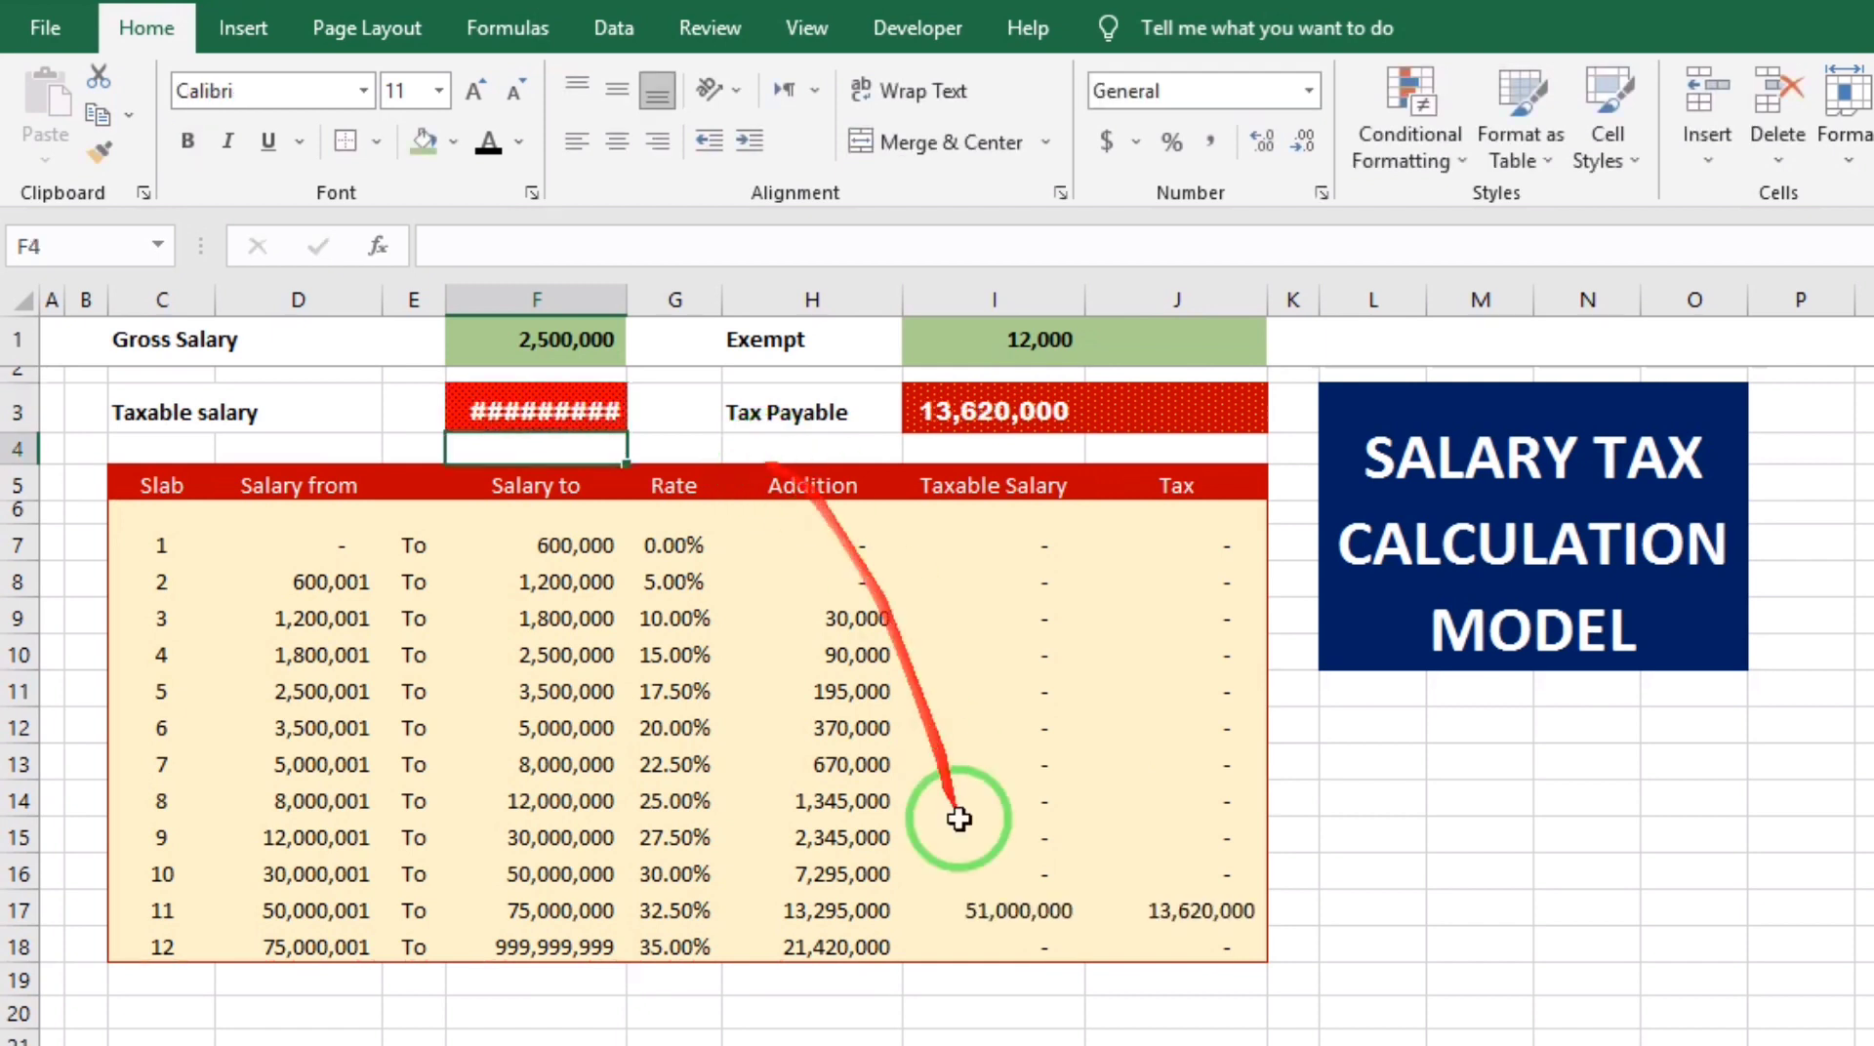
# - Check slab 11's row in the tax table, and widen column F slightly so the Taxable salary amount fits
pyautogui.click(19, 911)
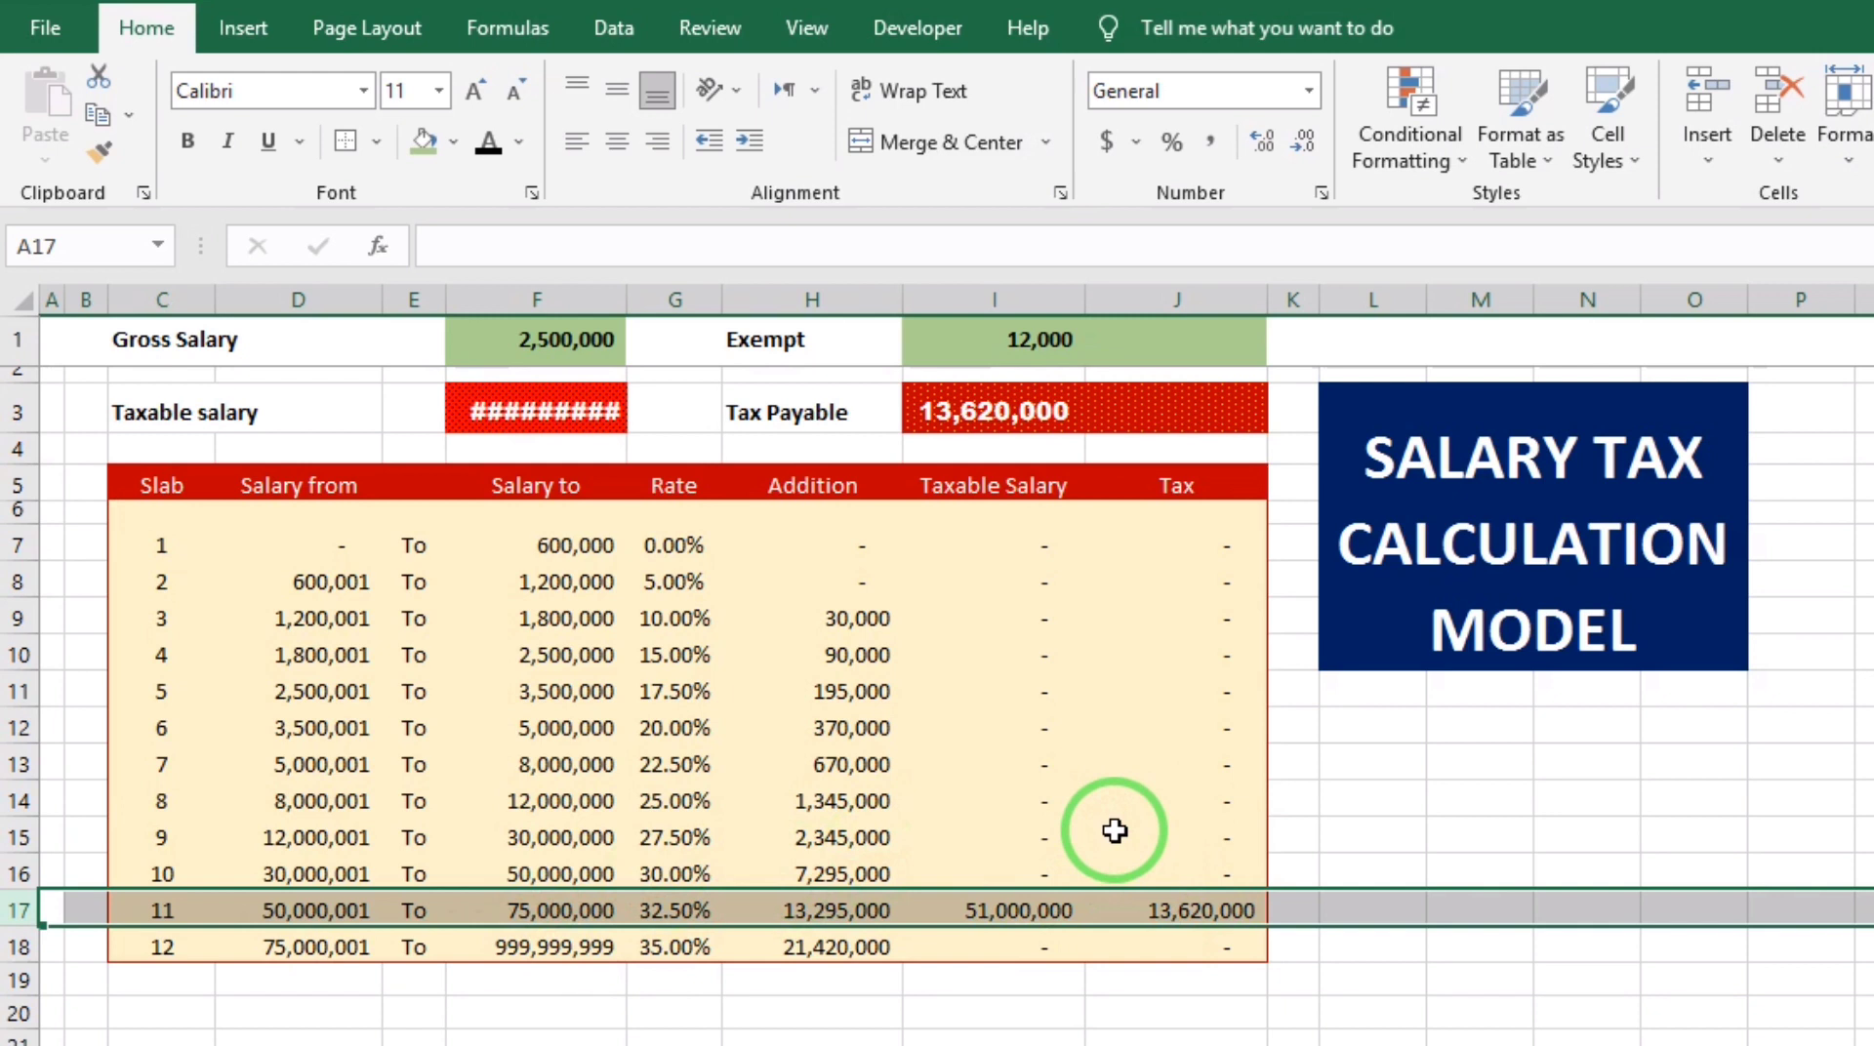
pyautogui.click(549, 402)
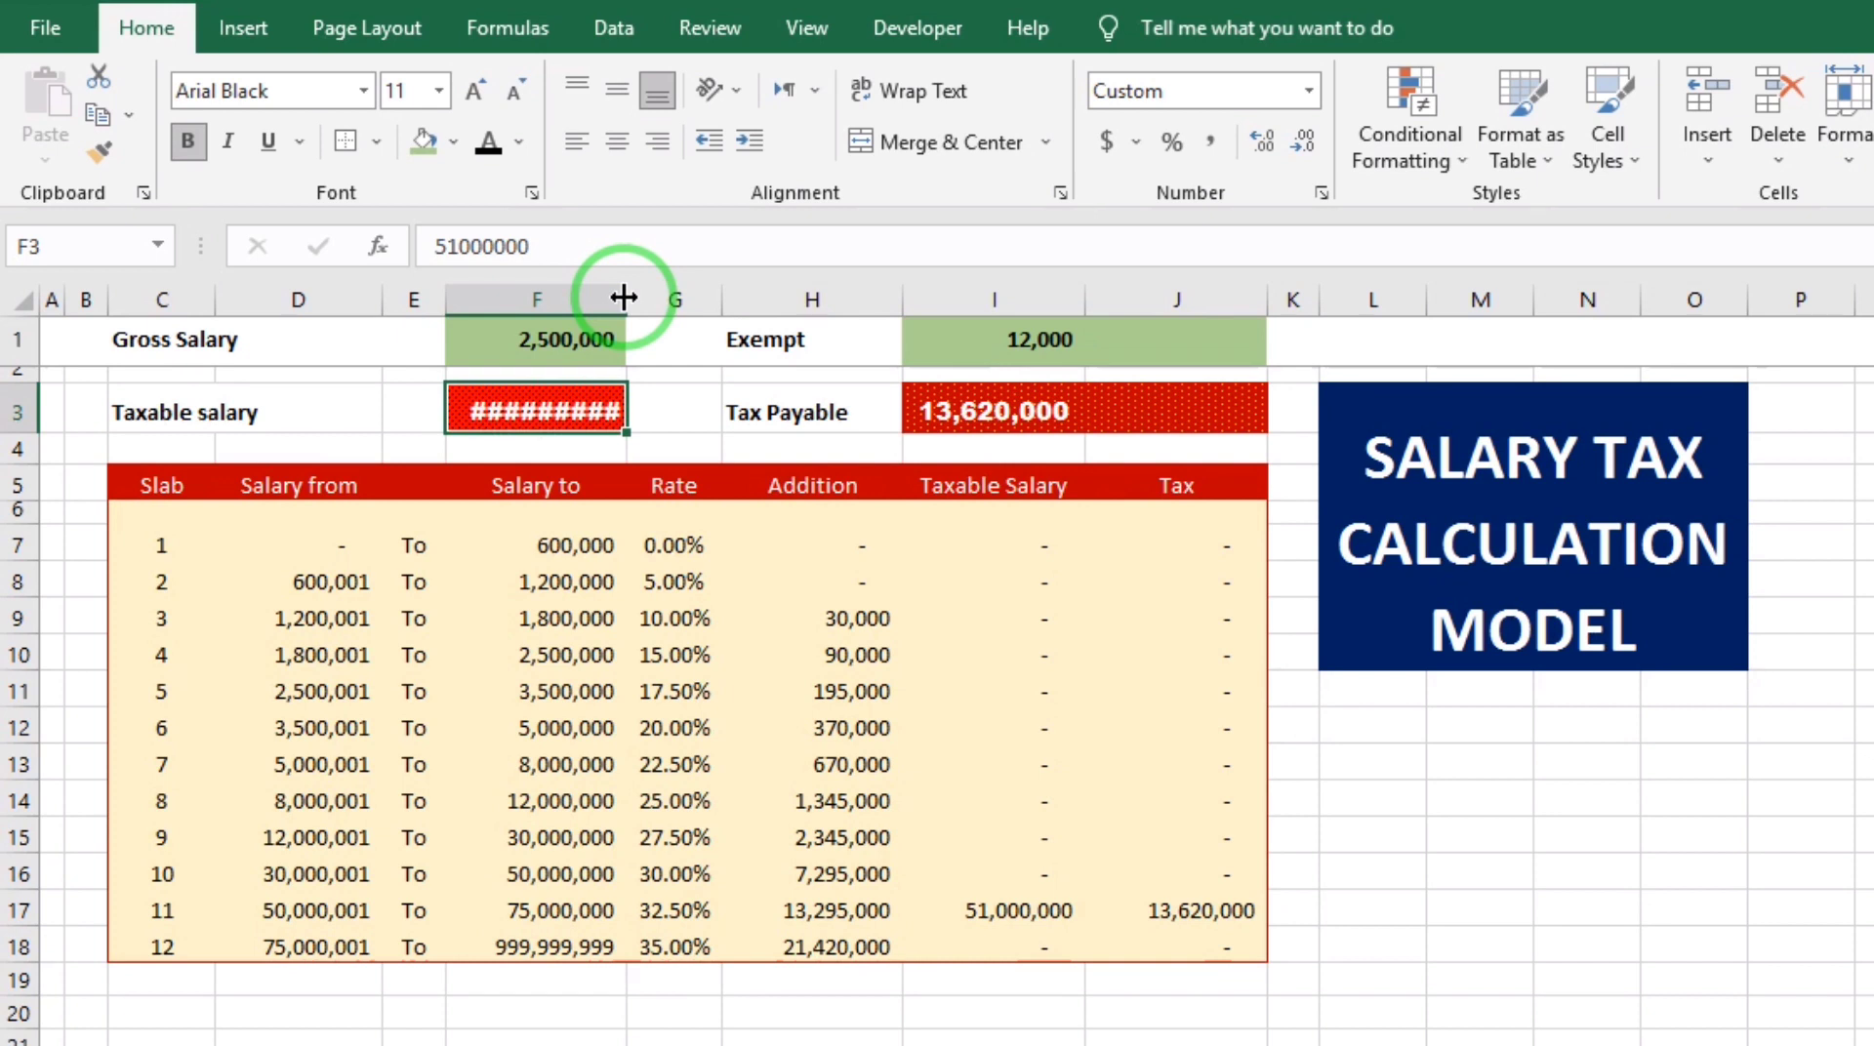
pyautogui.moveTo(624, 297); pyautogui.dragTo(657, 298)
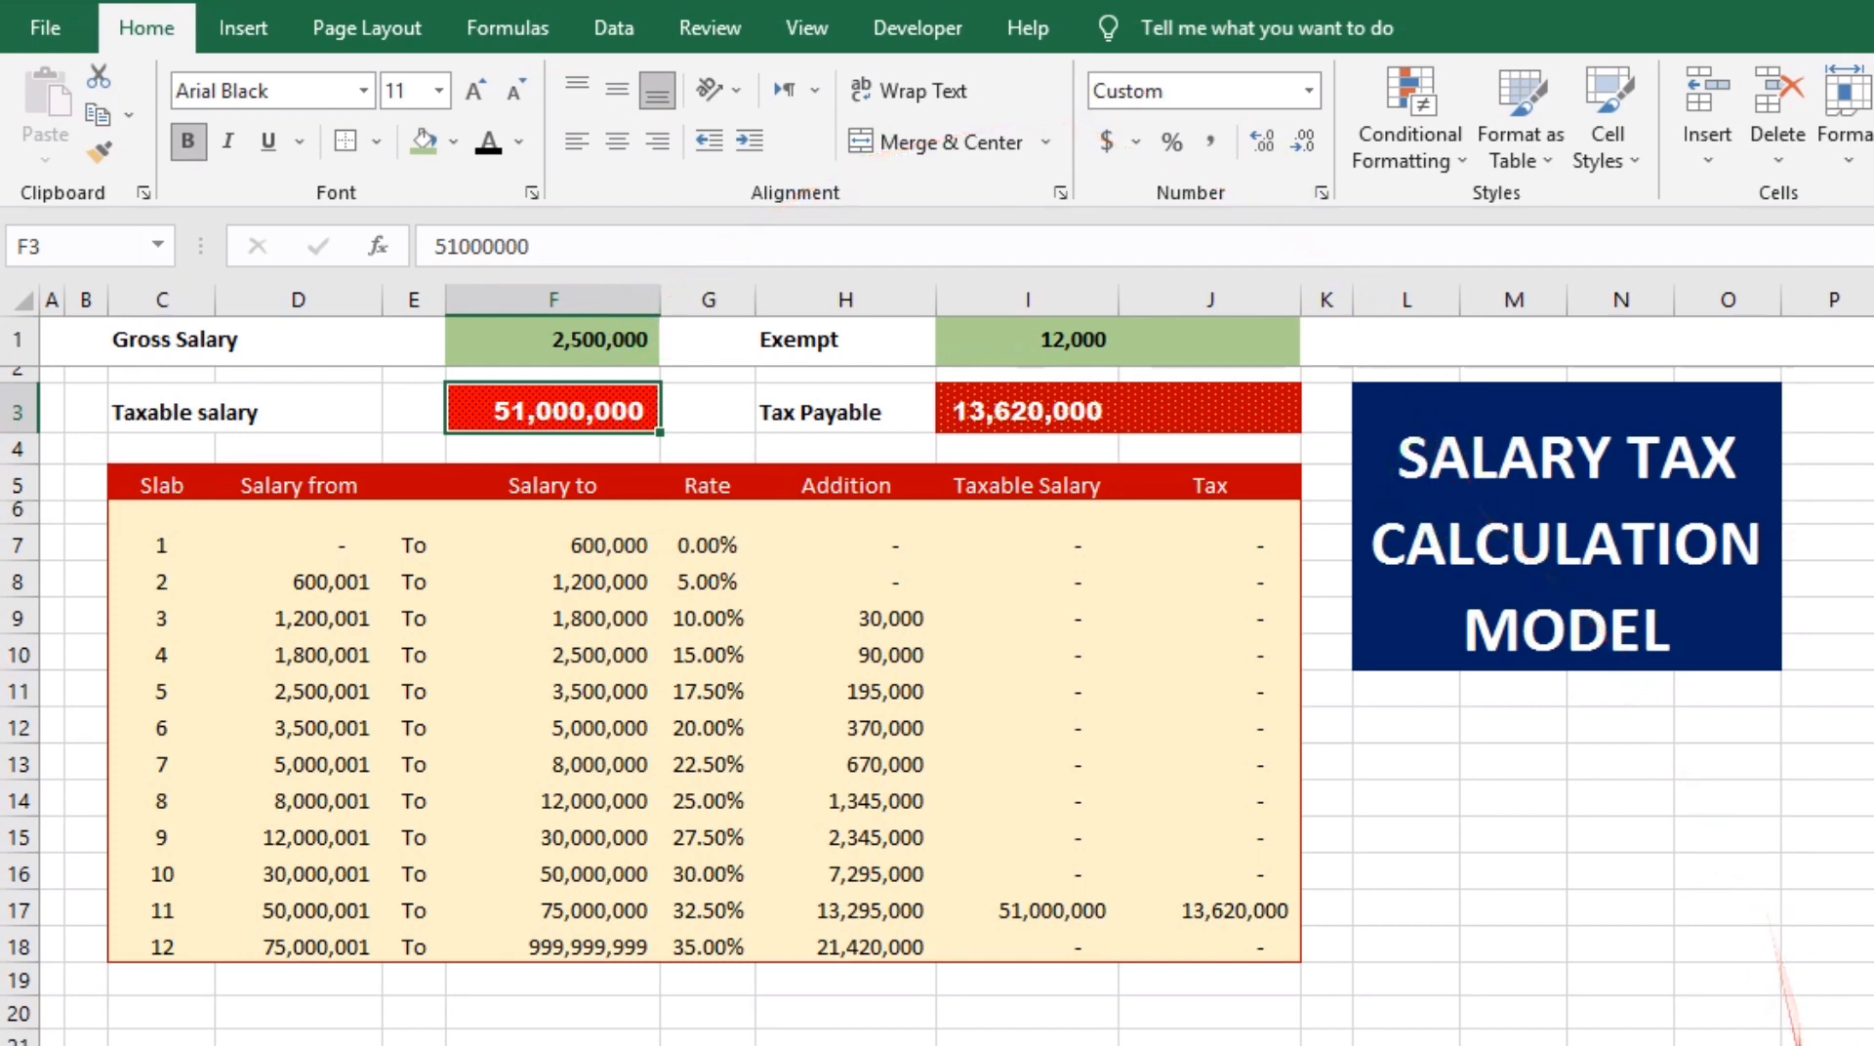
pyautogui.click(1864, 1045)
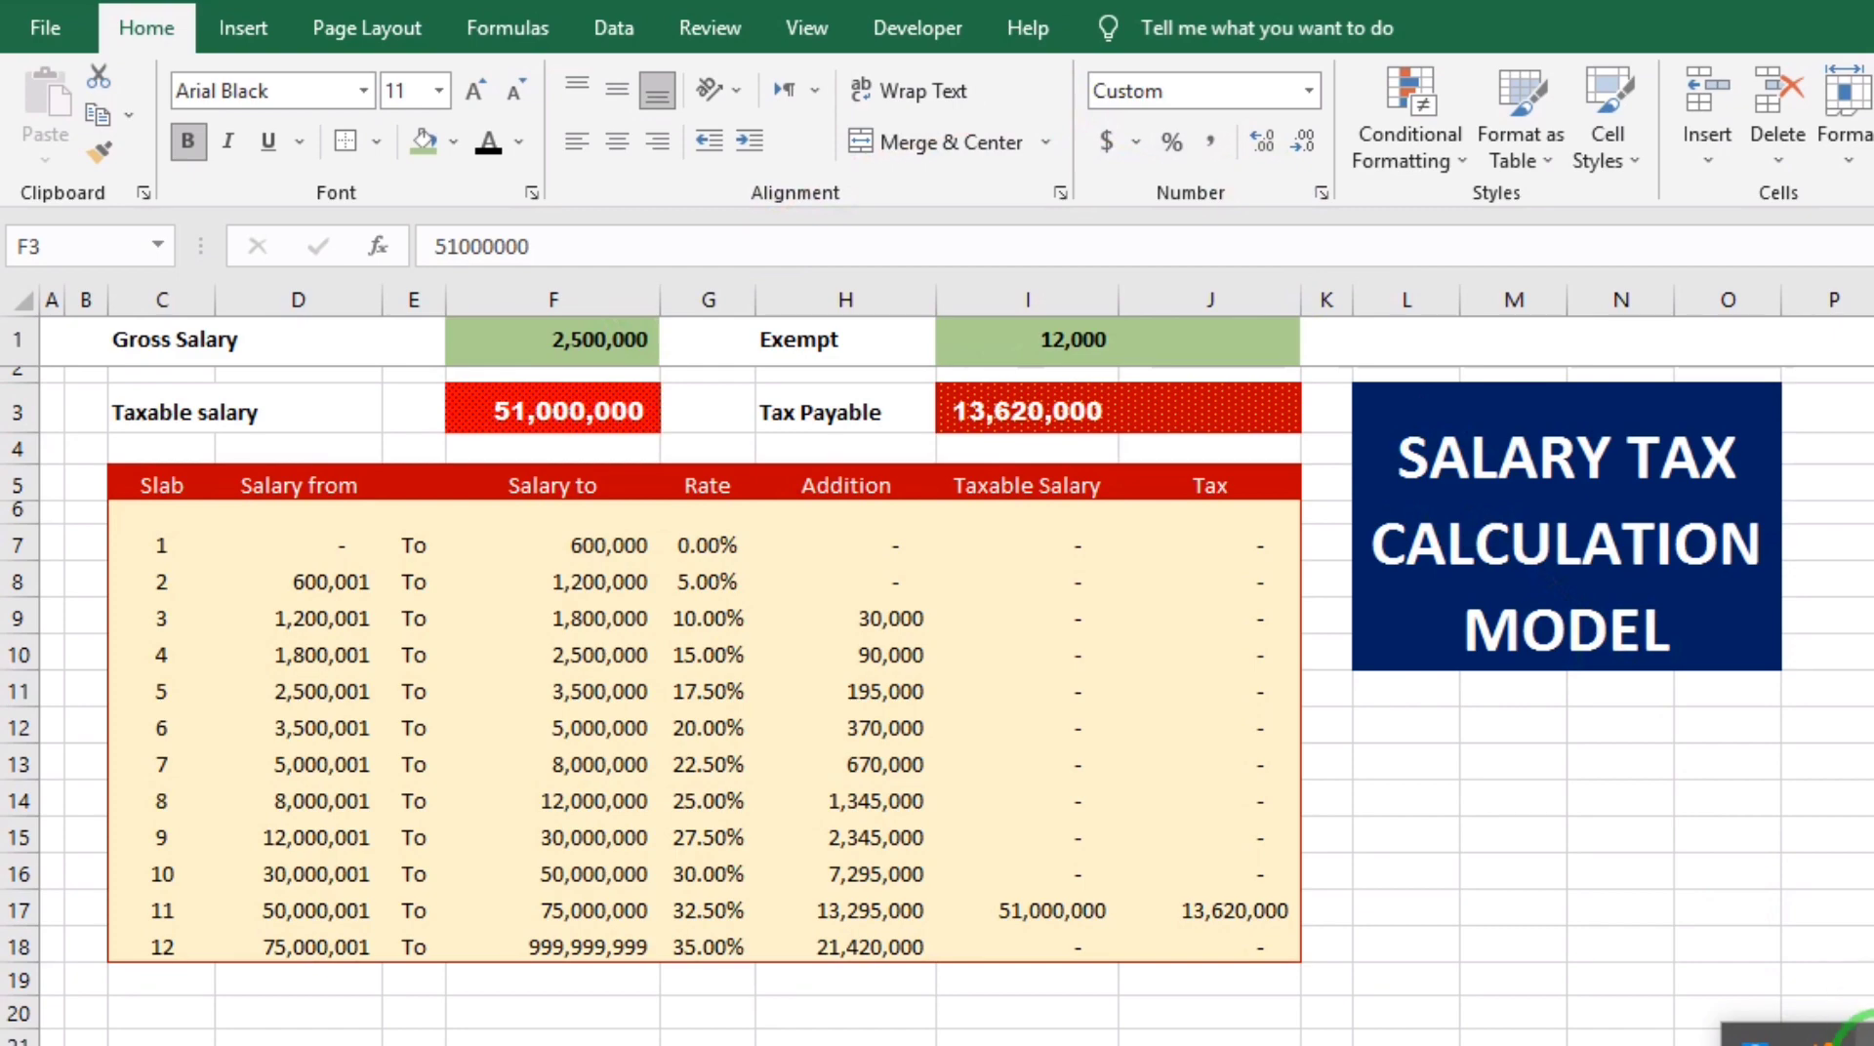